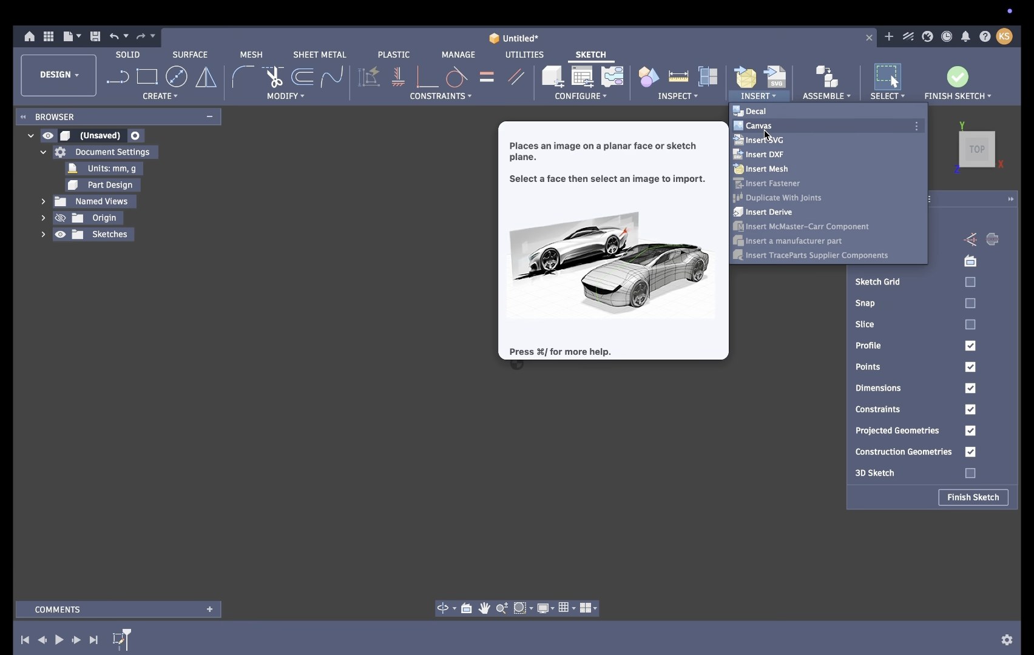
# Insert the image ei3v5t6faa9h1.jpeg as a canvas on the XY plane and scale it up uniformly
pyautogui.click(763, 128)
pyautogui.click(313, 481)
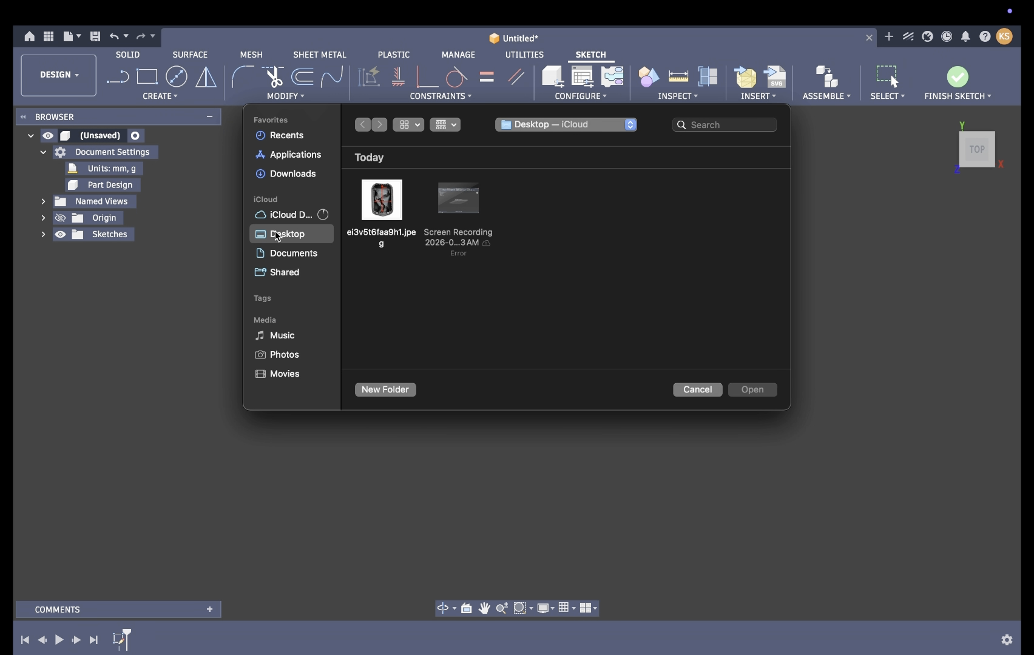
pyautogui.click(381, 219)
pyautogui.click(751, 390)
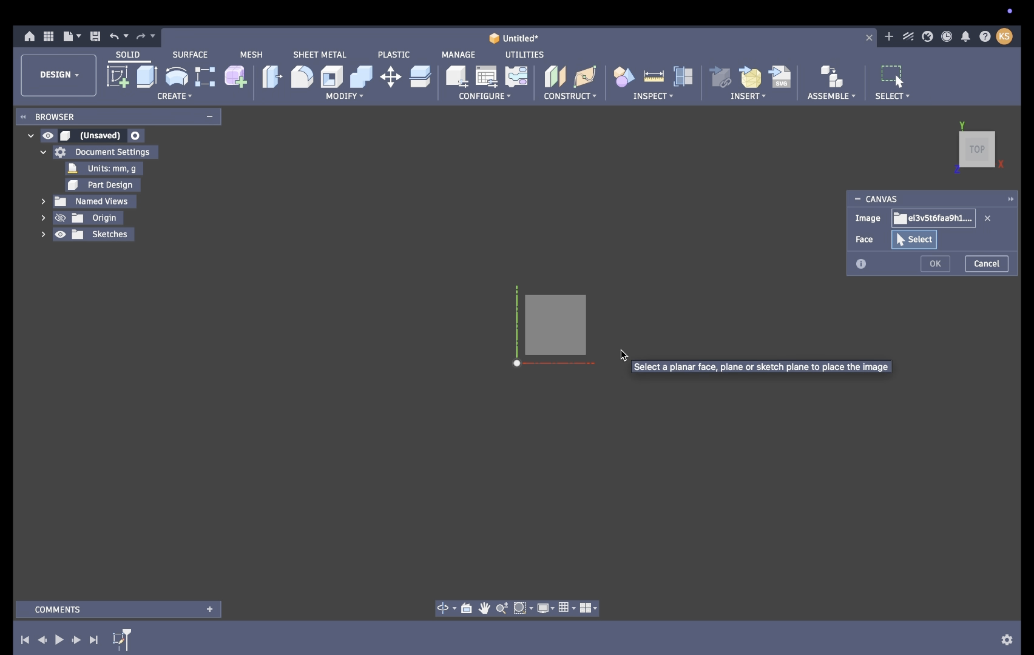
pyautogui.click(555, 328)
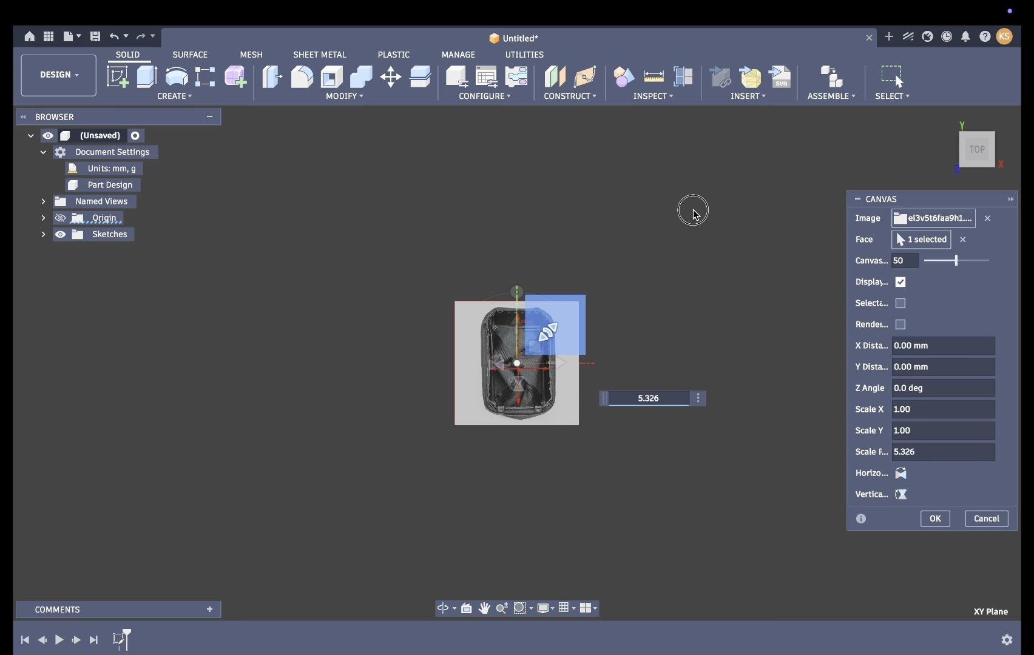
pyautogui.moveTo(548, 333); pyautogui.dragTo(582, 305)
pyautogui.click(943, 518)
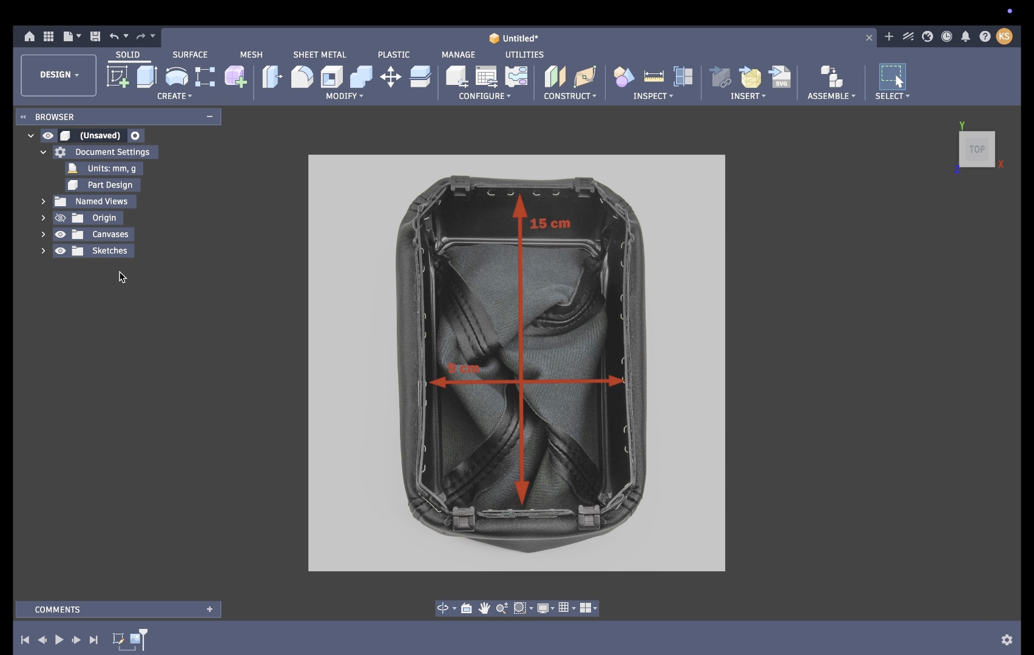
# Calibrate the canvas by picking both ends of the vertical red arrow and setting that distance to 15 cm
pyautogui.click(43, 234)
pyautogui.click(107, 251)
pyautogui.rightClick(107, 253)
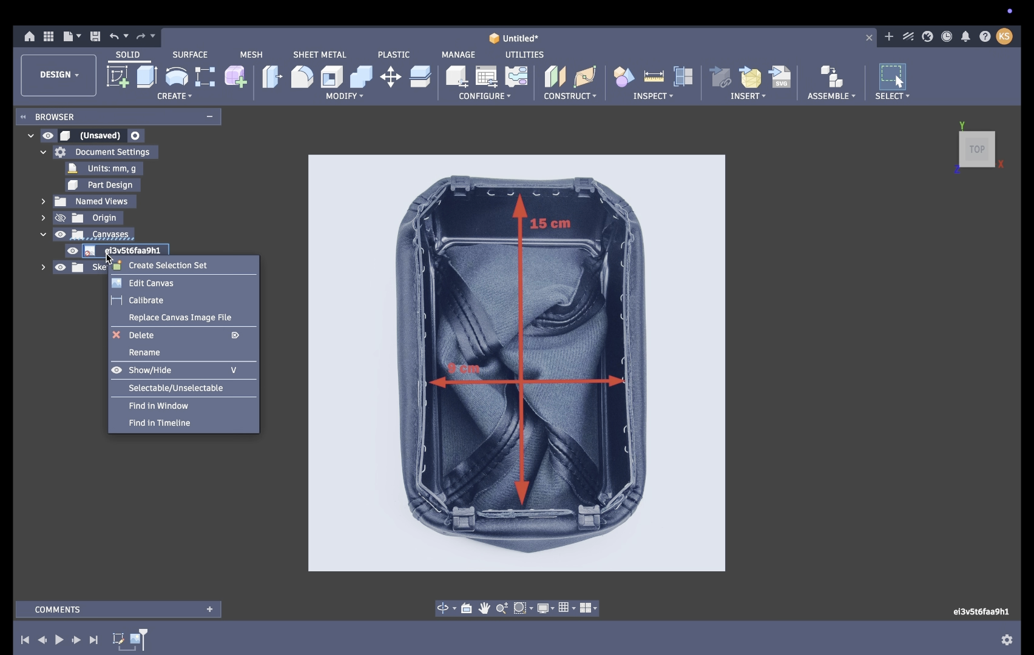
pyautogui.click(138, 301)
pyautogui.click(522, 191)
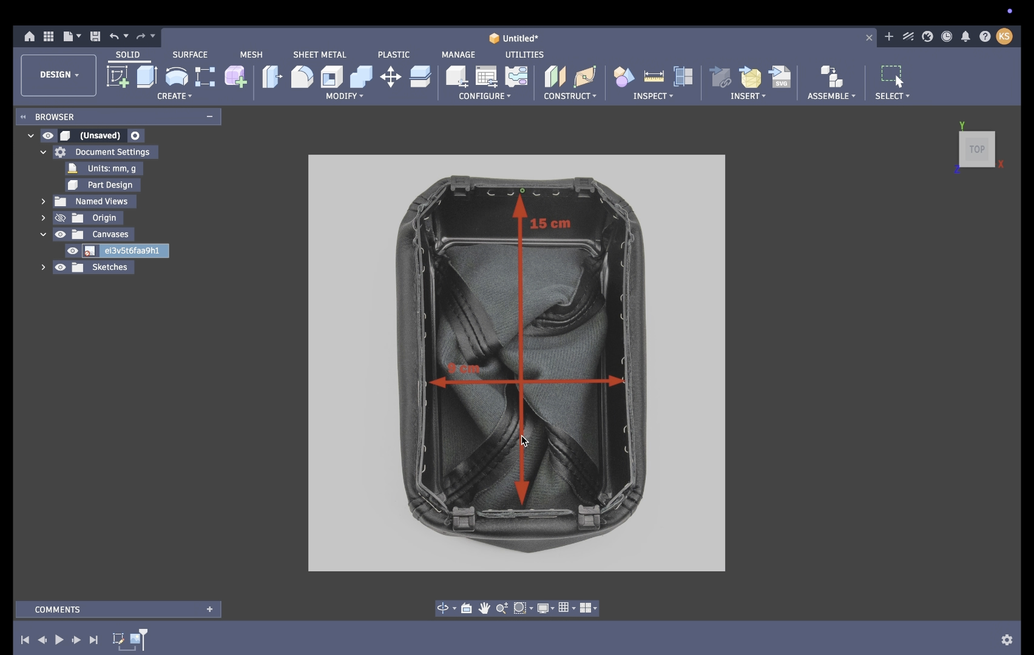
pyautogui.click(521, 512)
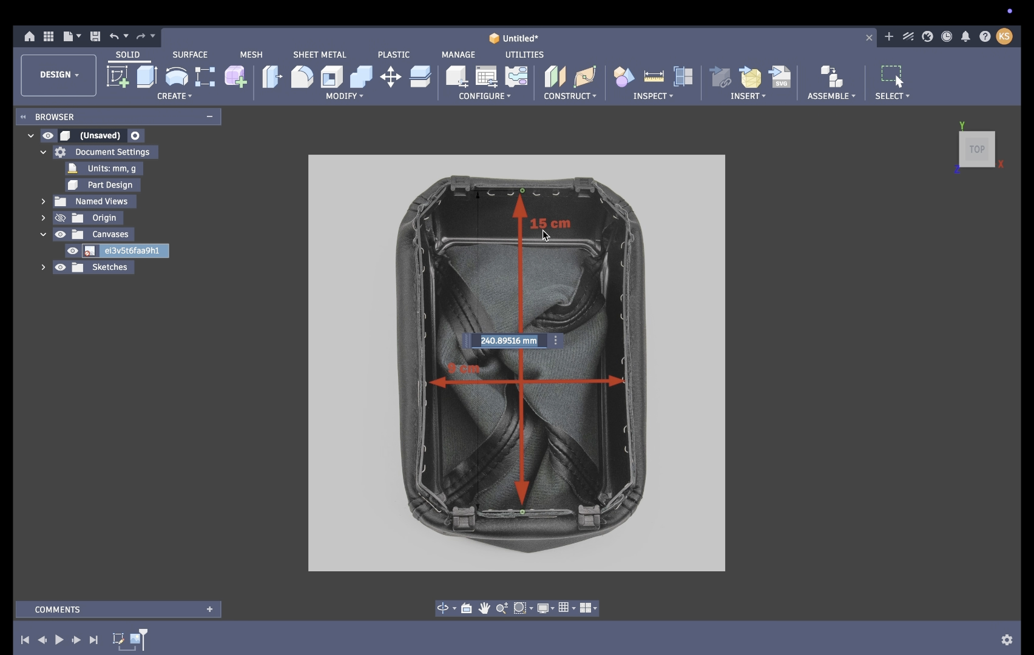
pyautogui.write('15 cm')
pyautogui.press('Return')
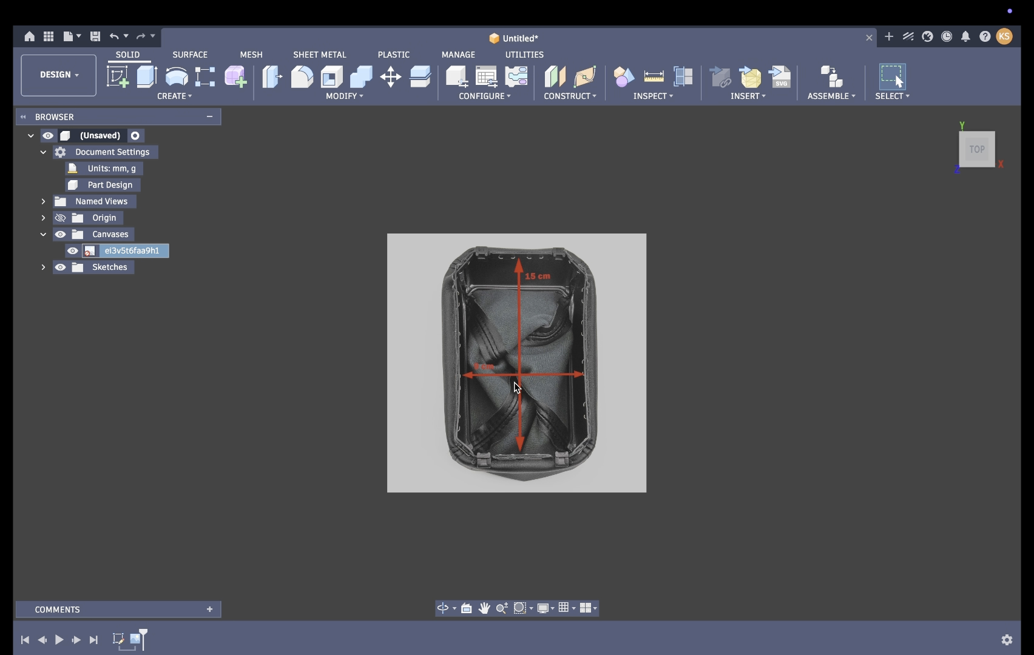
pyautogui.scroll(3, 516, 387)
pyautogui.rightClick(148, 252)
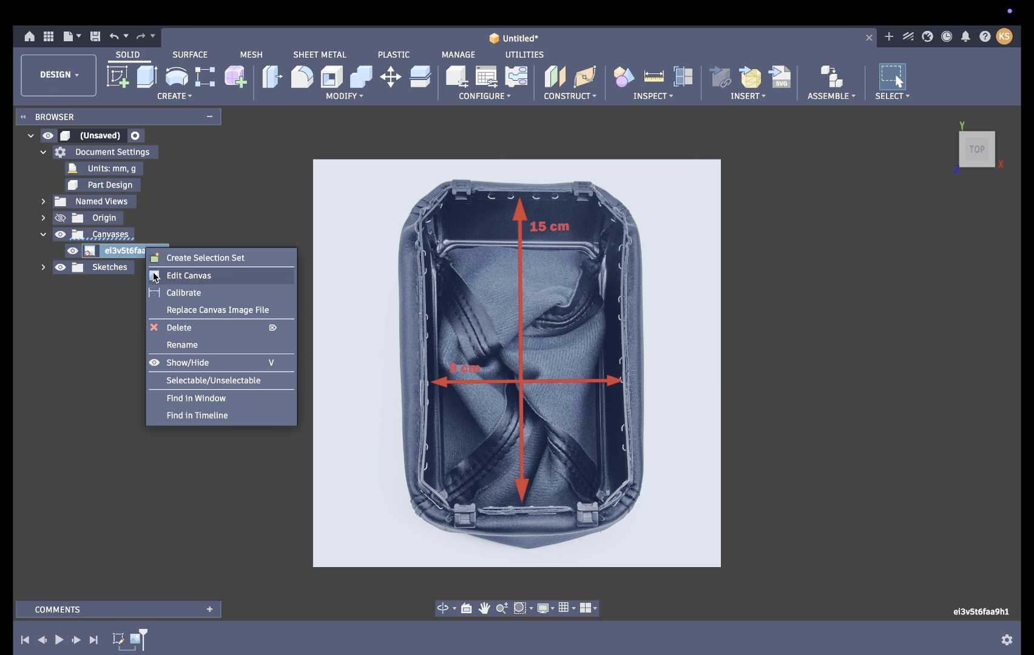
pyautogui.click(118, 79)
pyautogui.press('Escape')
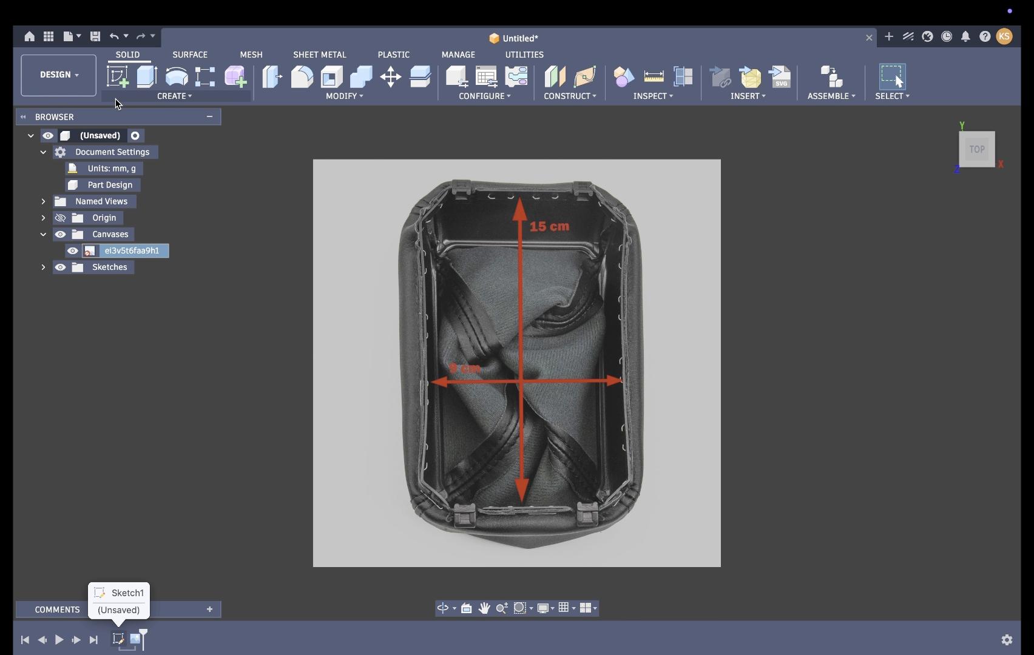
# Start a sketch on the XY plane and draw a rectangle about 112 by 169 mm around the bag opening
pyautogui.click(117, 78)
pyautogui.click(555, 349)
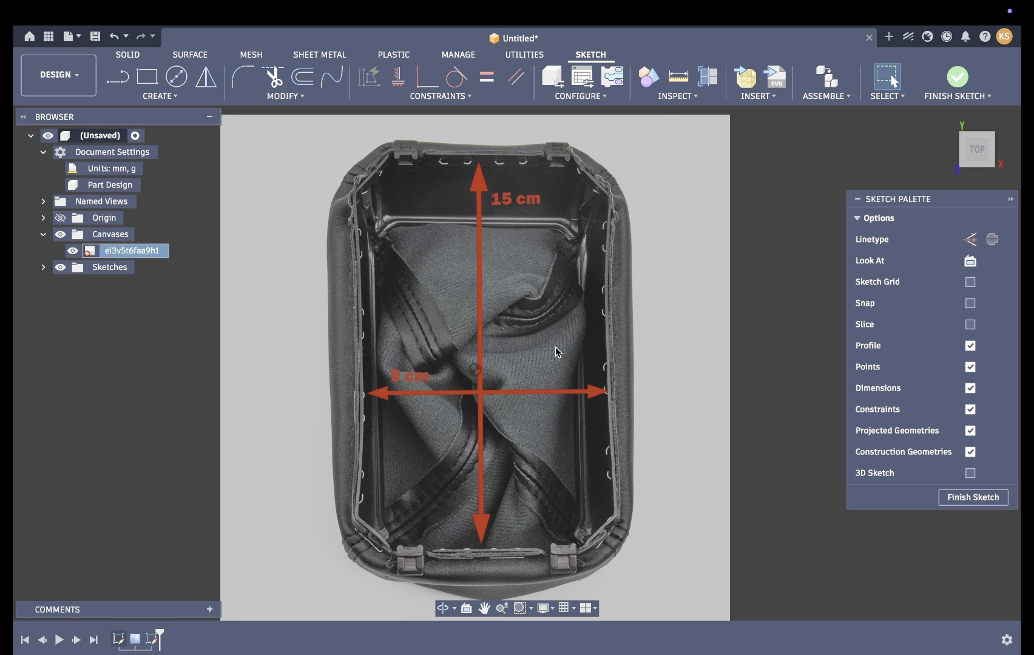
pyautogui.click(146, 76)
pyautogui.click(343, 140)
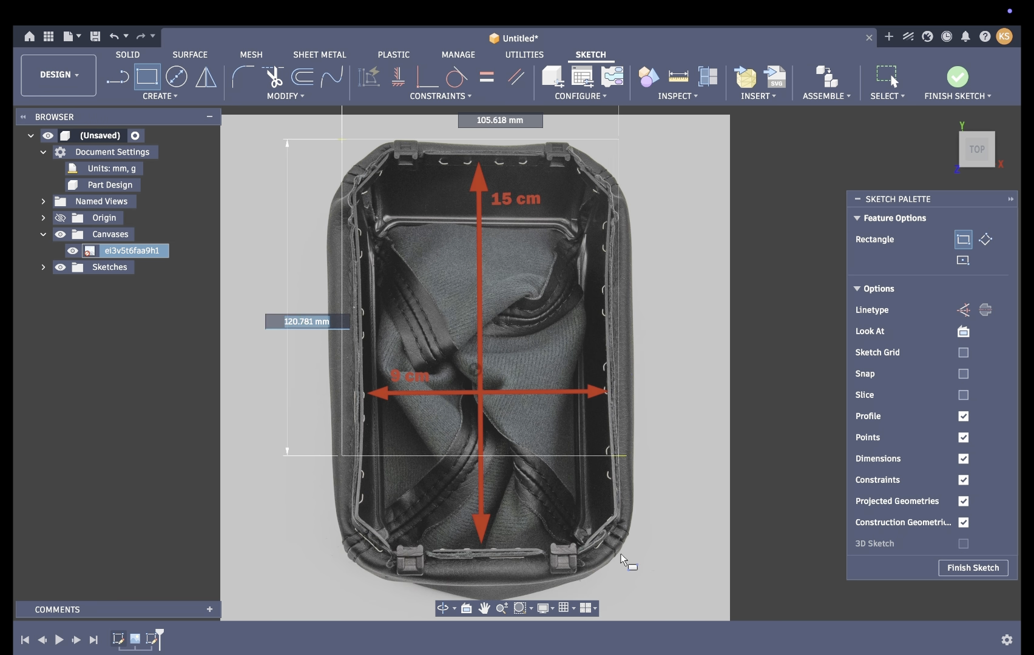
pyautogui.click(635, 582)
pyautogui.press('Escape')
# Dimension the rectangle to 150 mm high and 90 mm wide
pyautogui.press('d')
pyautogui.click(634, 472)
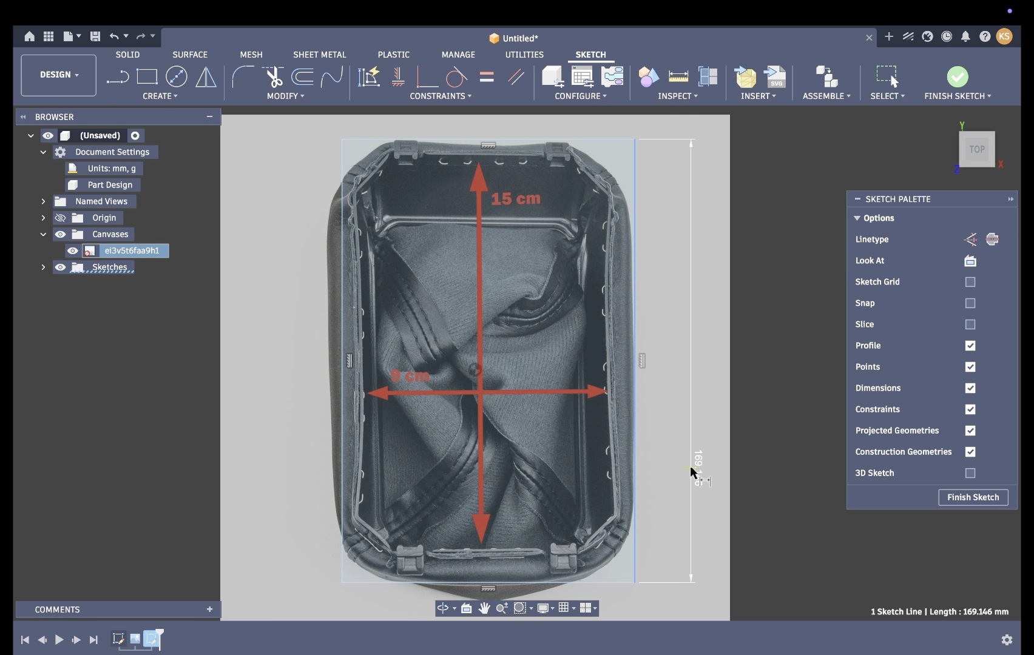
pyautogui.click(692, 473)
pyautogui.write('150')
pyautogui.press('Return')
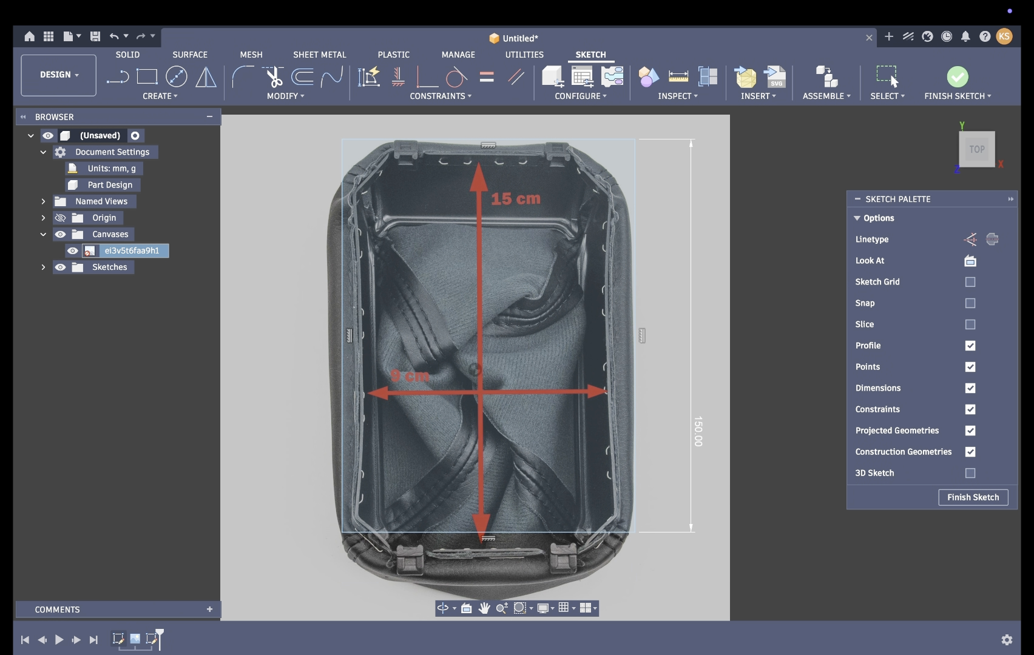
pyautogui.click(510, 533)
pyautogui.click(501, 545)
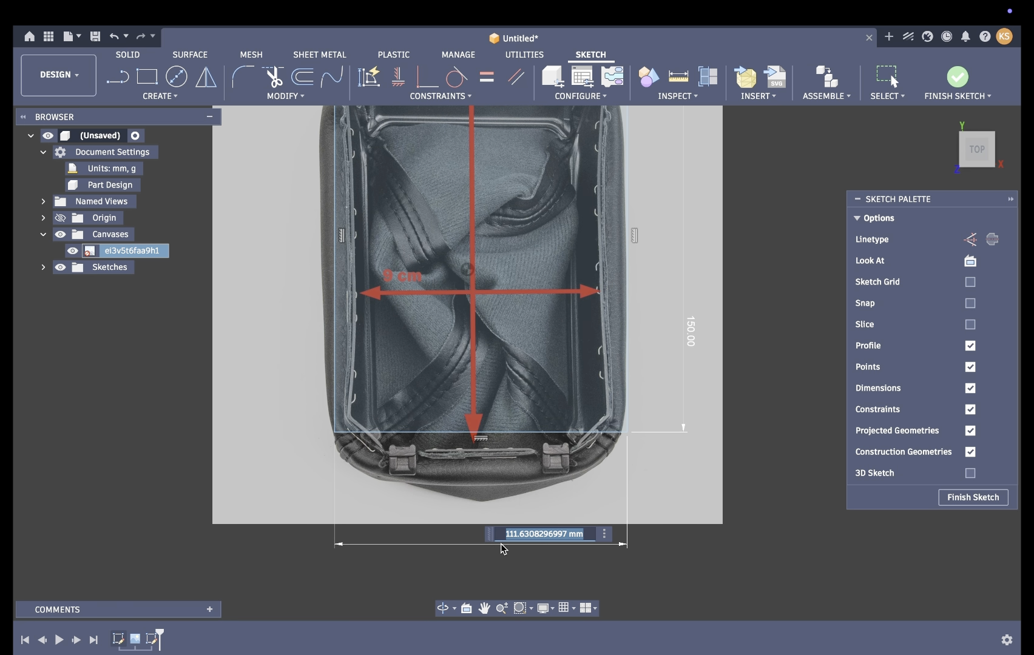
pyautogui.write('90')
pyautogui.press('Return')
pyautogui.scroll(5, 607, 477)
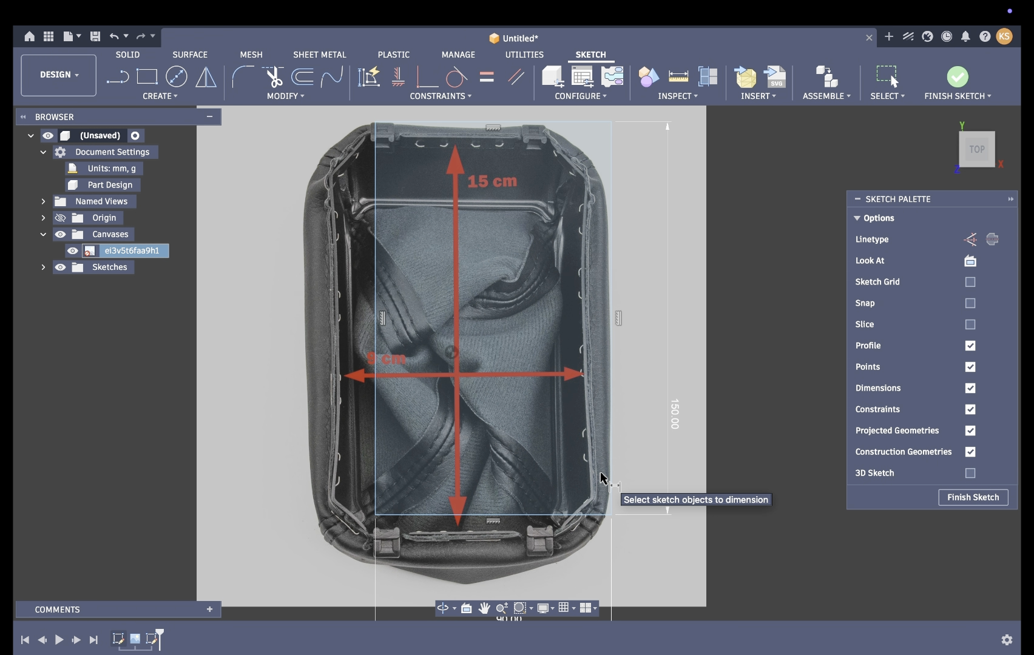
pyautogui.press('Escape')
# Move the rectangle so it lies over the inner opening of the bag in the canvas image
pyautogui.moveTo(611, 120)
pyautogui.mouseDown()
pyautogui.moveTo(580, 127)
pyautogui.moveTo(576, 142)
pyautogui.mouseUp()
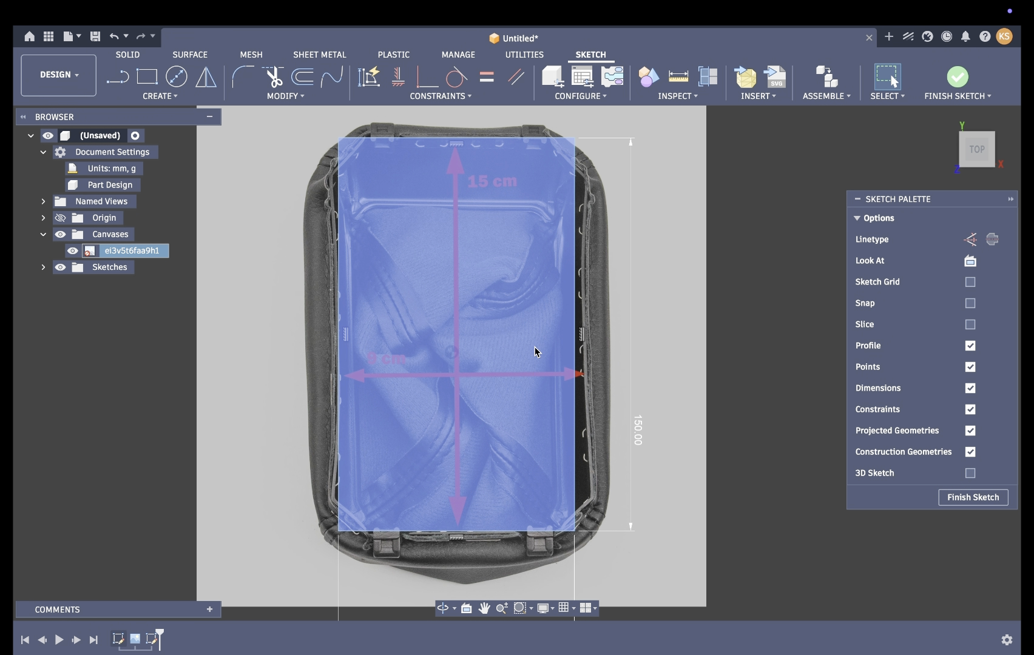
pyautogui.click(512, 140)
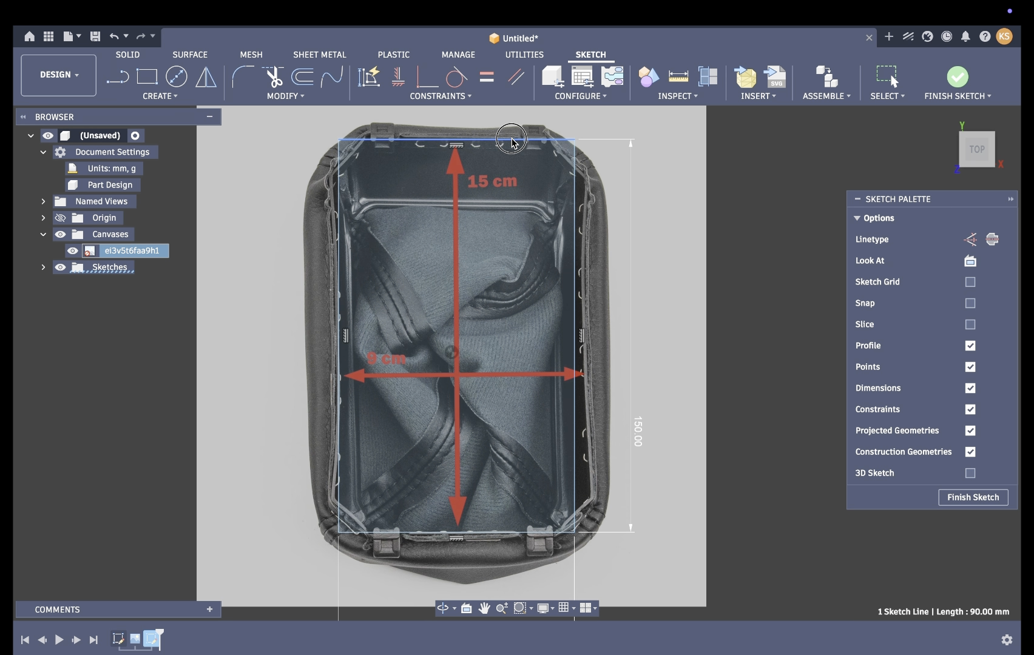
pyautogui.click(673, 255)
pyautogui.click(477, 140)
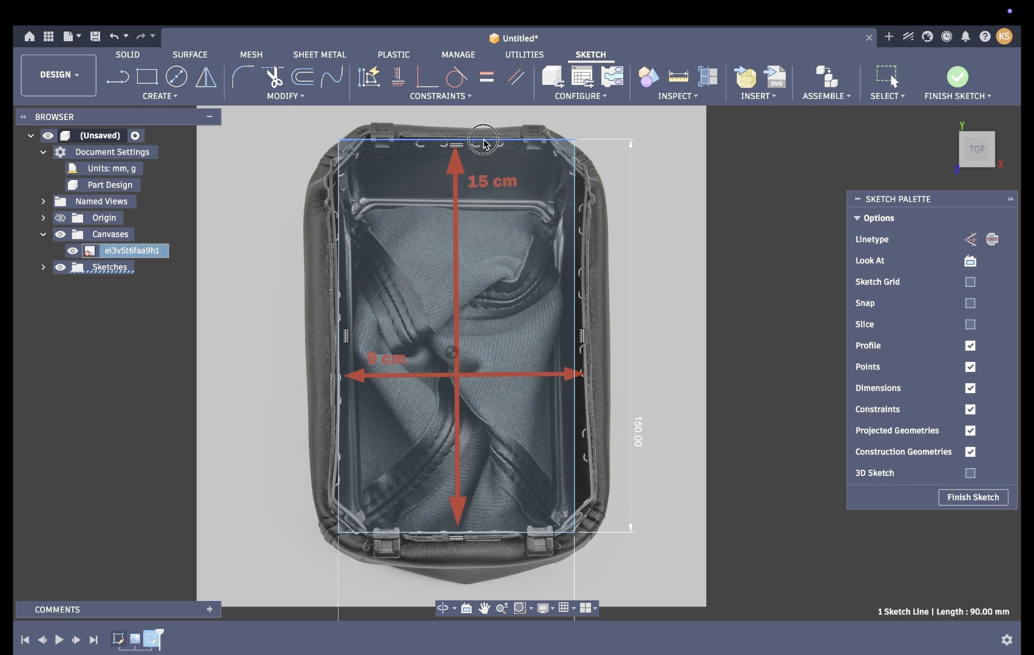
pyautogui.moveTo(484, 142); pyautogui.dragTo(482, 141)
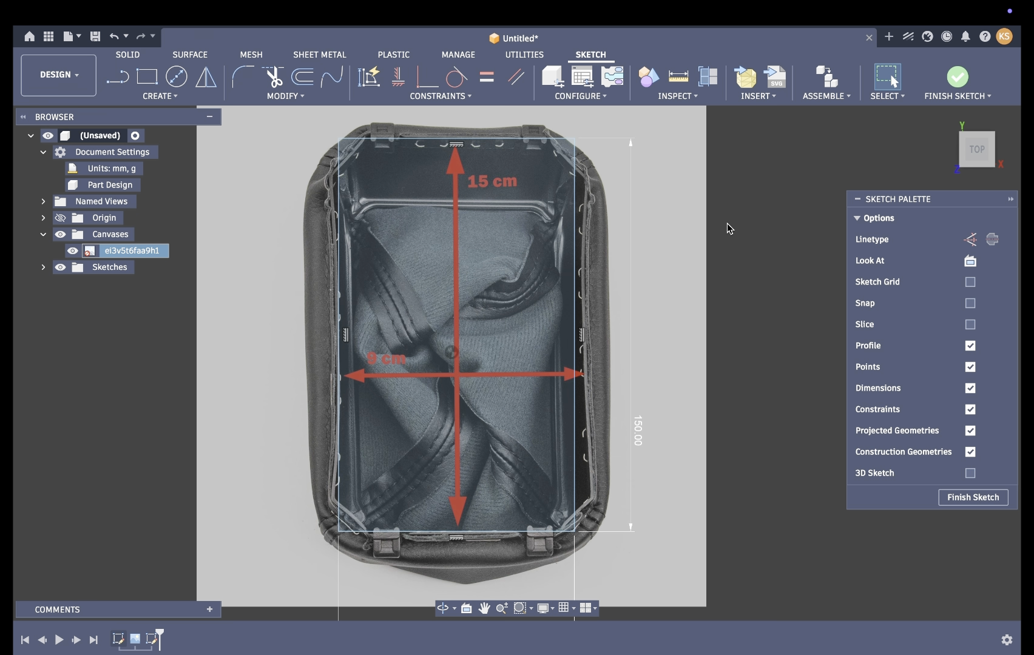
# Select the whole rectangle and convert its lines to construction geometry
pyautogui.moveTo(272, 116); pyautogui.dragTo(610, 288)
pyautogui.moveTo(272, 112)
pyautogui.mouseDown()
pyautogui.moveTo(715, 383)
pyautogui.moveTo(672, 601)
pyautogui.mouseUp()
pyautogui.click(687, 163)
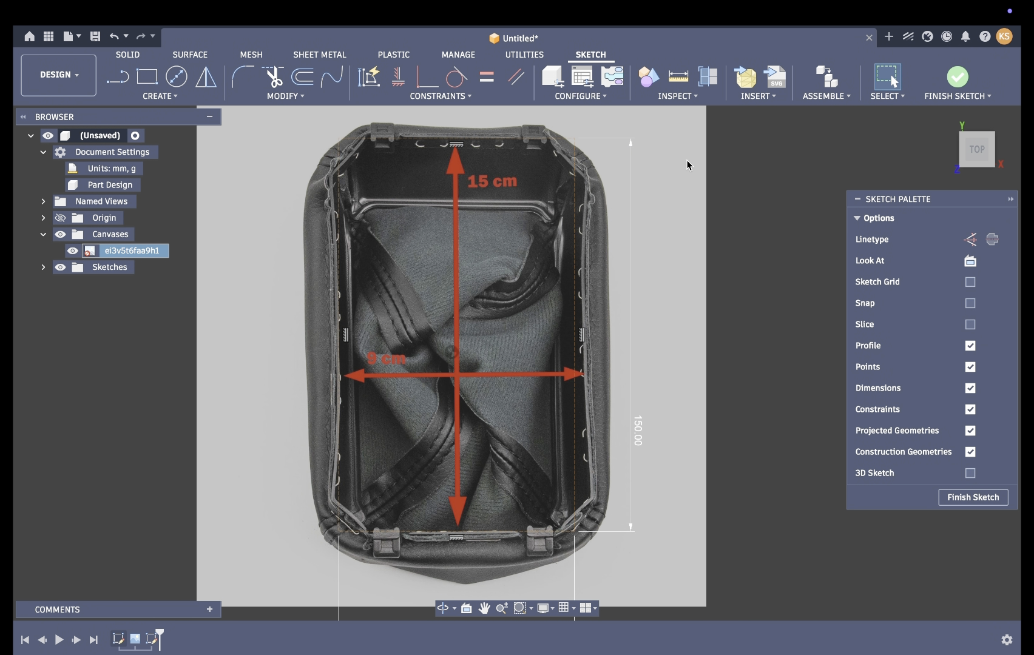
pyautogui.scroll(6, 544, 157)
pyautogui.scroll(-3, 545, 157)
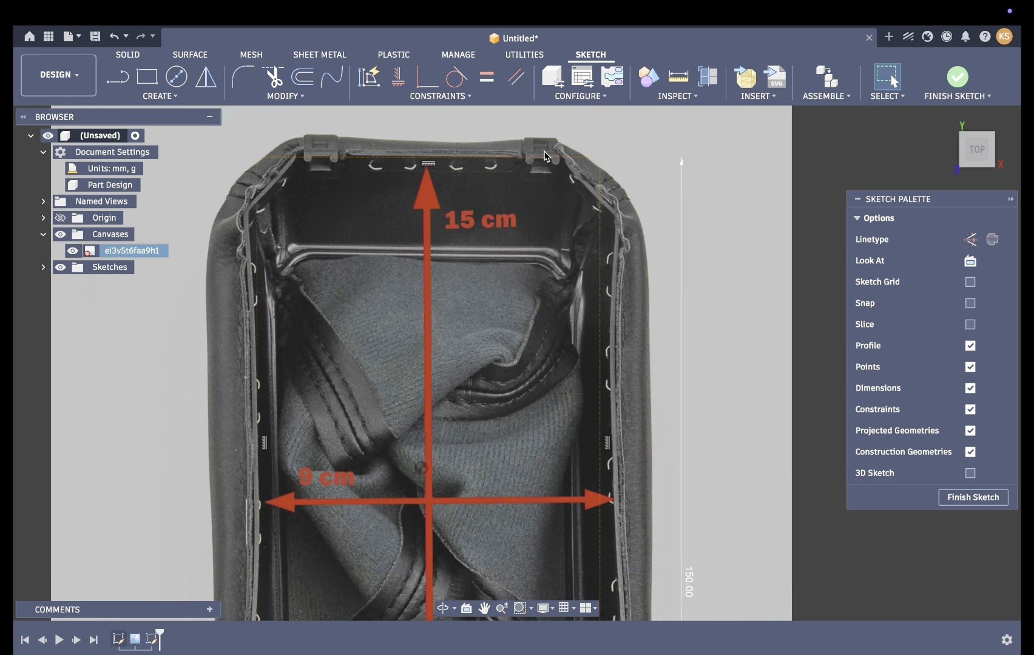
pyautogui.scroll(-3, 545, 156)
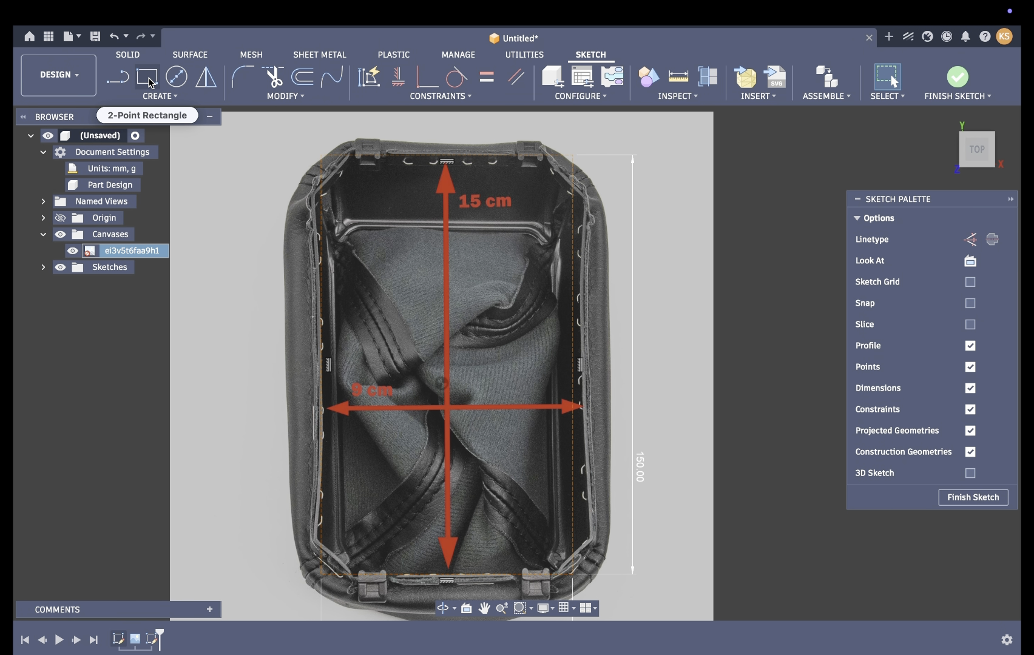
pyautogui.press('l')
pyautogui.scroll(4, 357, 173)
pyautogui.scroll(-2, 292, 156)
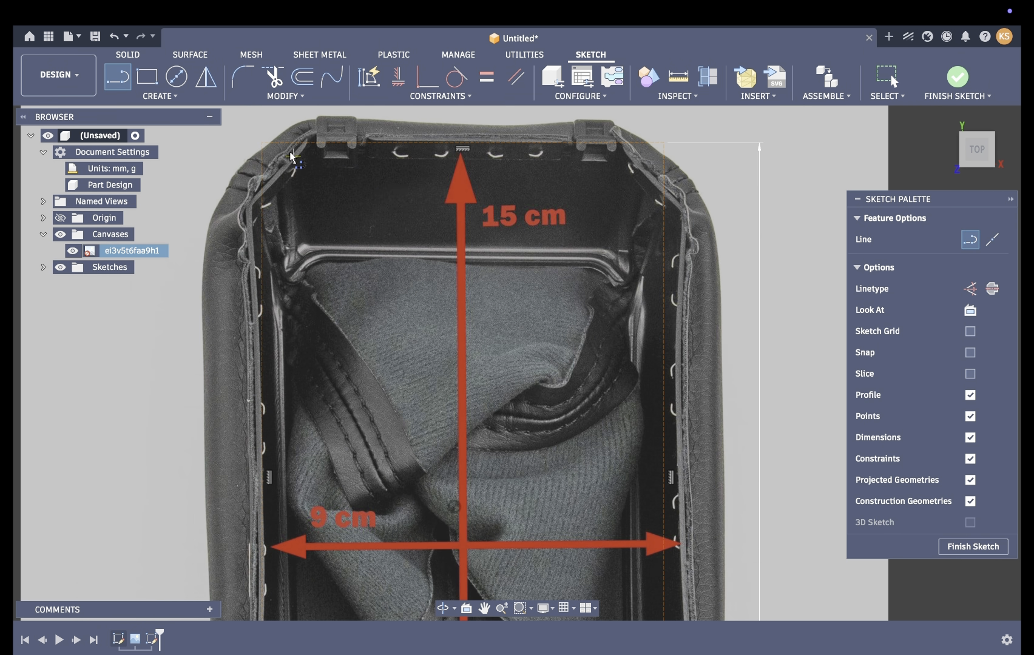
pyautogui.press('Escape')
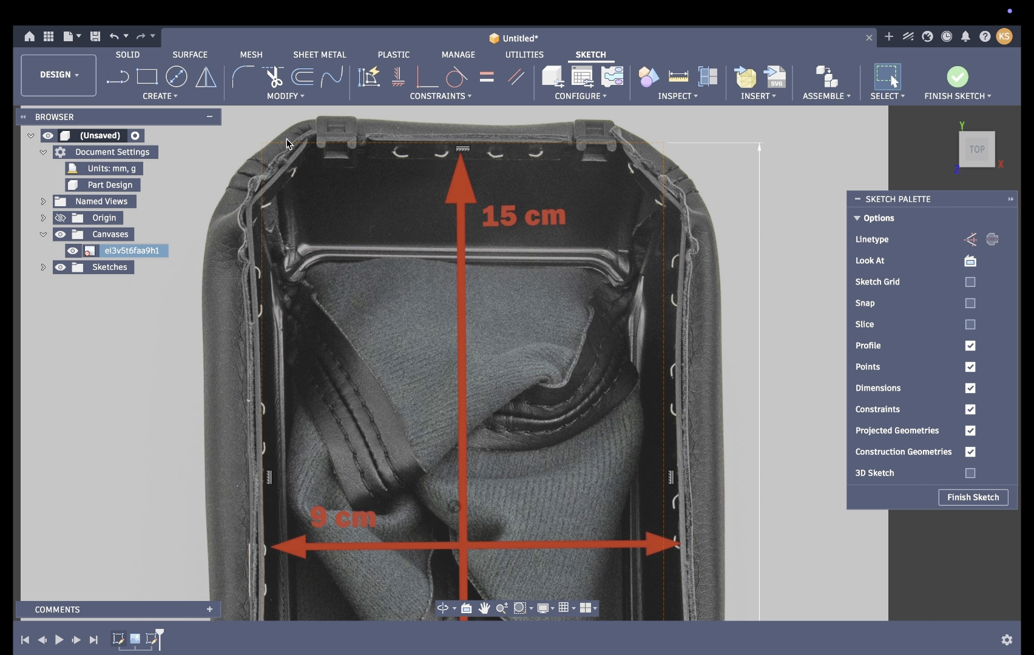
pyautogui.click(372, 143)
pyautogui.scroll(-2, 376, 139)
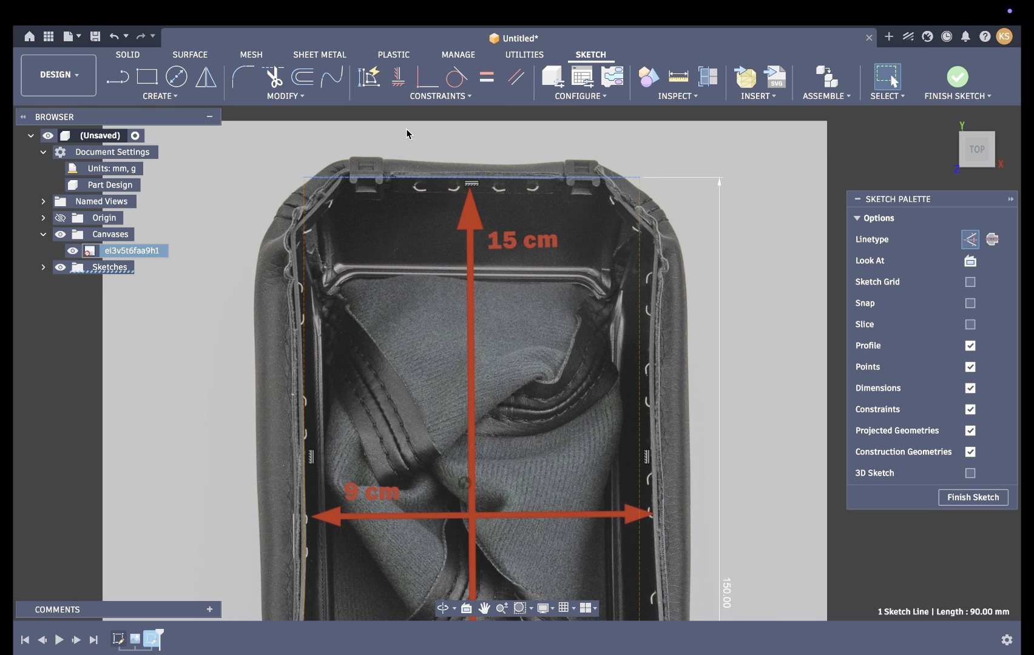
pyautogui.scroll(-3, 416, 180)
pyautogui.click(341, 224)
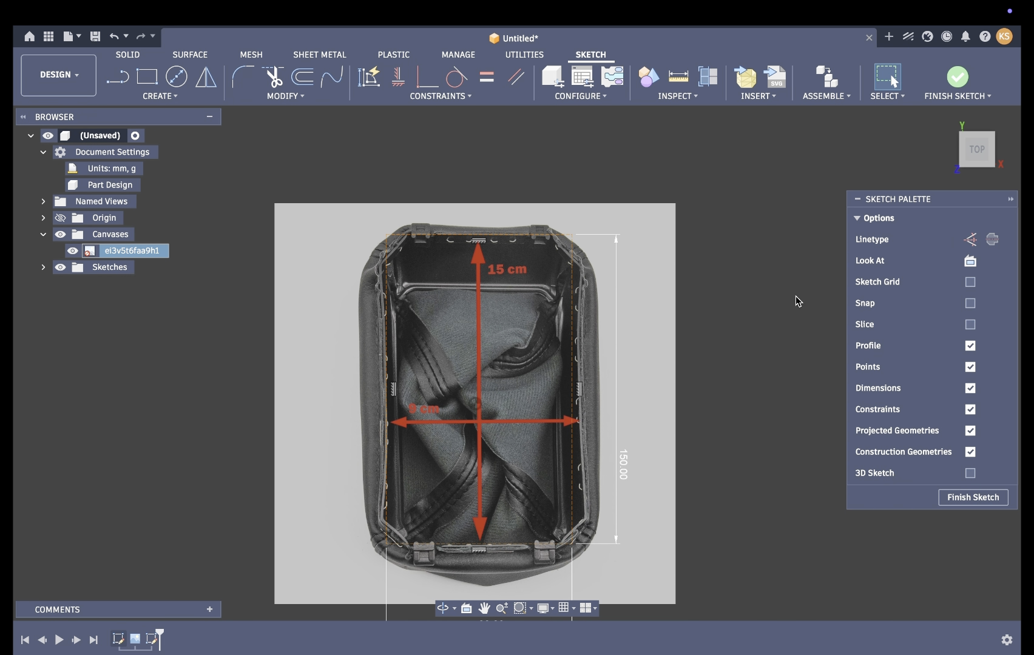
# Finish the rectangle sketch and, in a new XY-plane sketch, draw a horizontal line about 129 mm long along the bag opening's upper edge
pyautogui.click(957, 78)
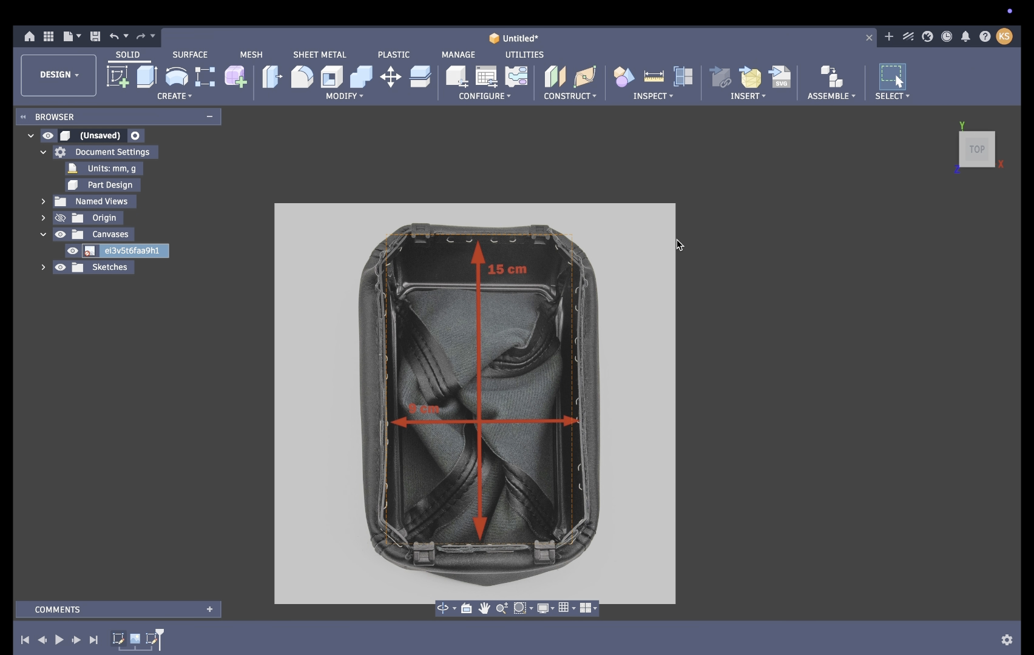
pyautogui.click(508, 362)
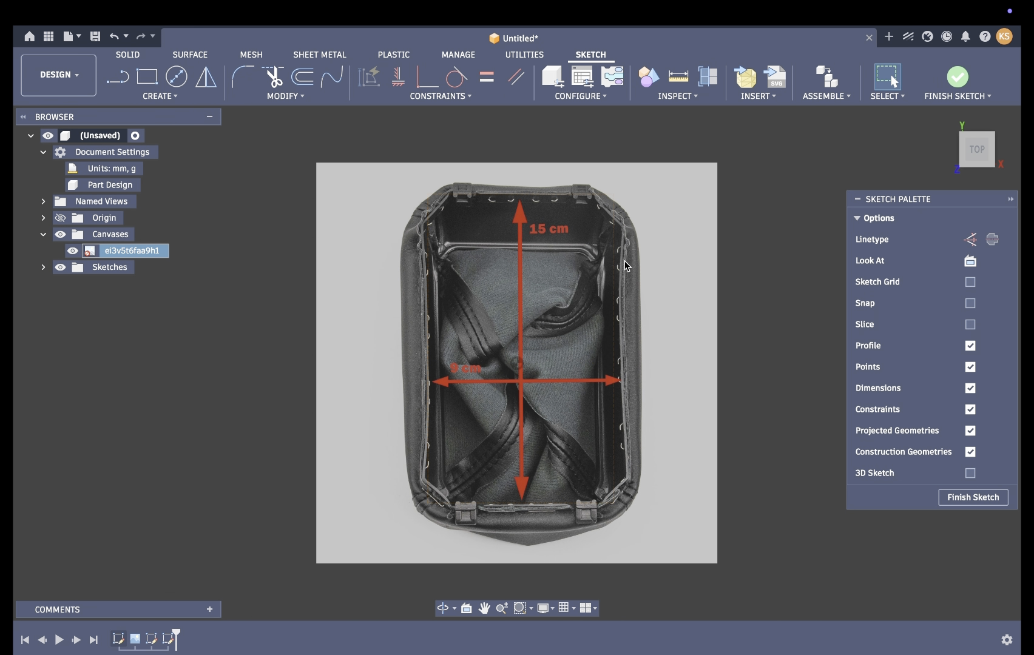
pyautogui.press('l')
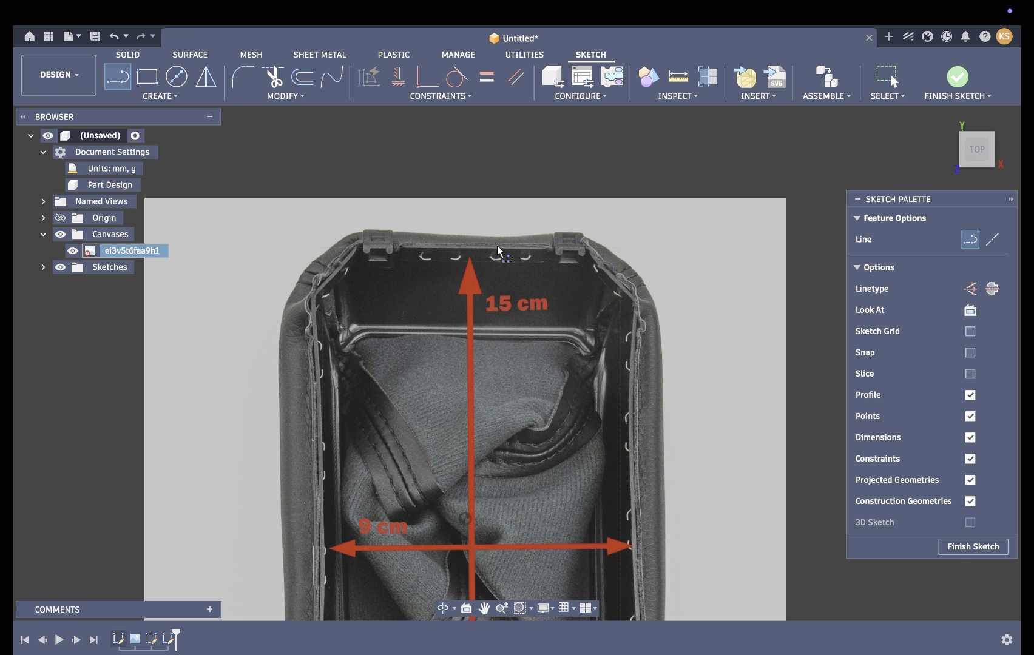
pyautogui.click(291, 246)
pyautogui.click(717, 247)
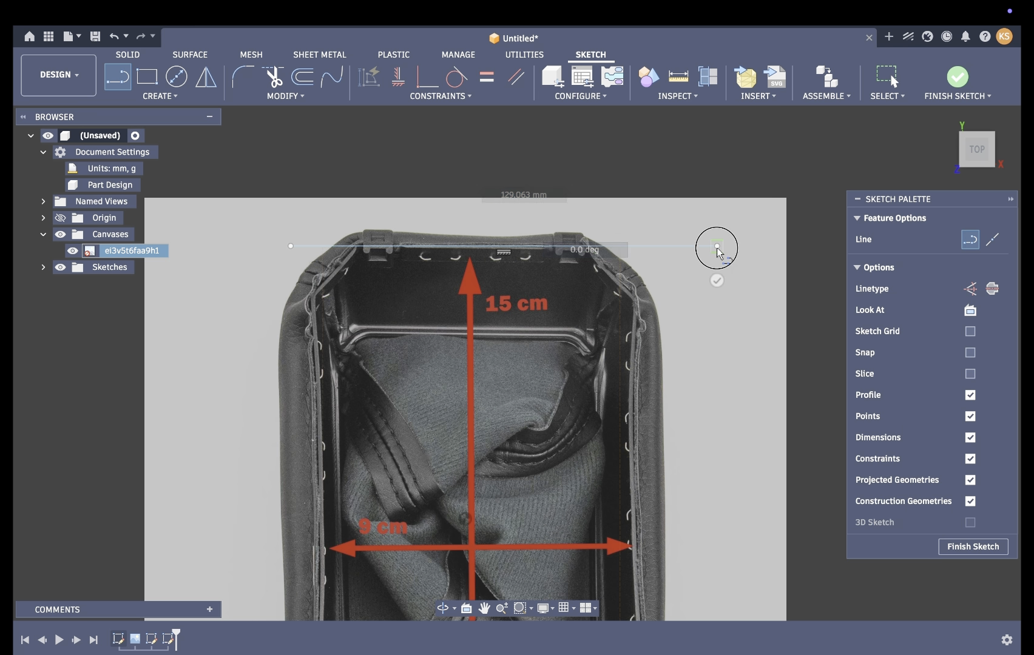
pyautogui.press('Escape')
# Lengthen the upper horizontal line by moving its left endpoint outward past the bag
pyautogui.click(519, 247)
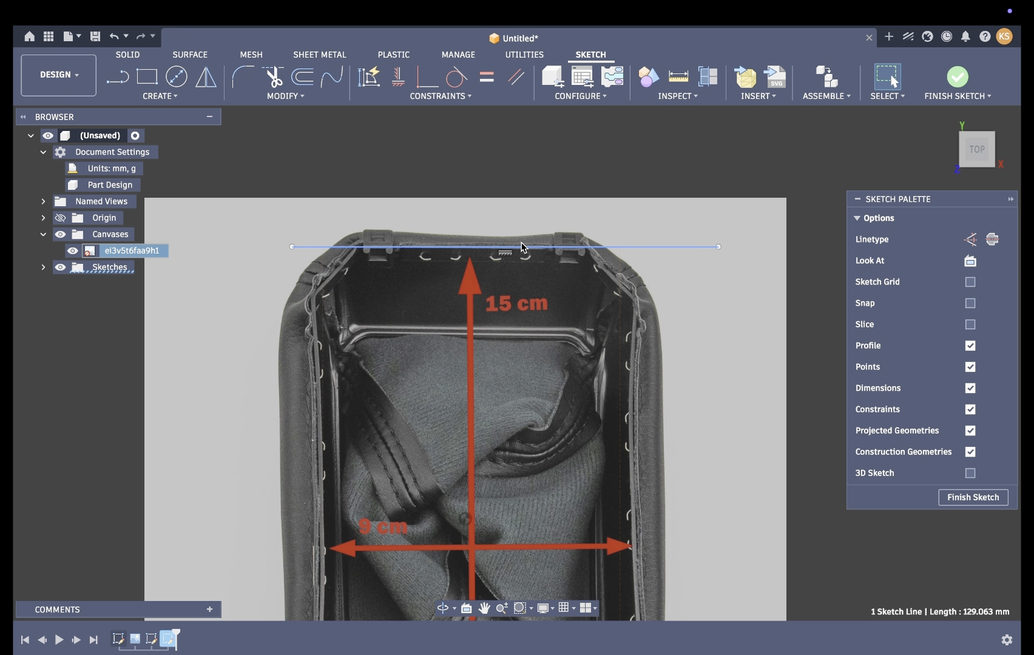
pyautogui.scroll(-3, 665, 309)
pyautogui.moveTo(351, 197); pyautogui.dragTo(326, 196)
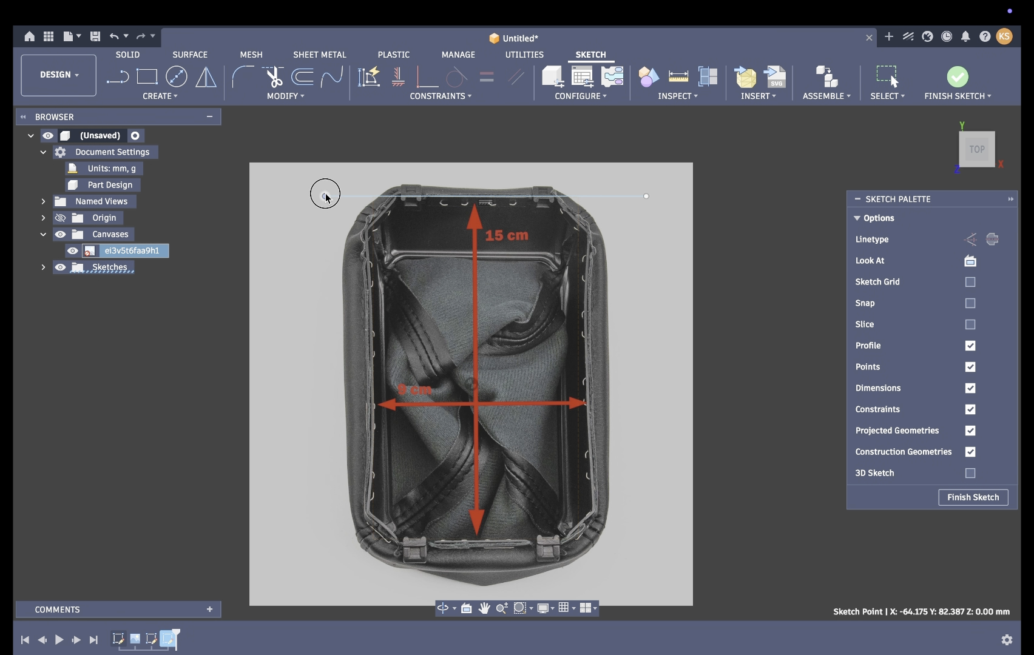
# Draw a second horizontal line along the lower edge of the bag opening, extending past both sides of the bag
pyautogui.press('l')
pyautogui.scroll(-3, 340, 501)
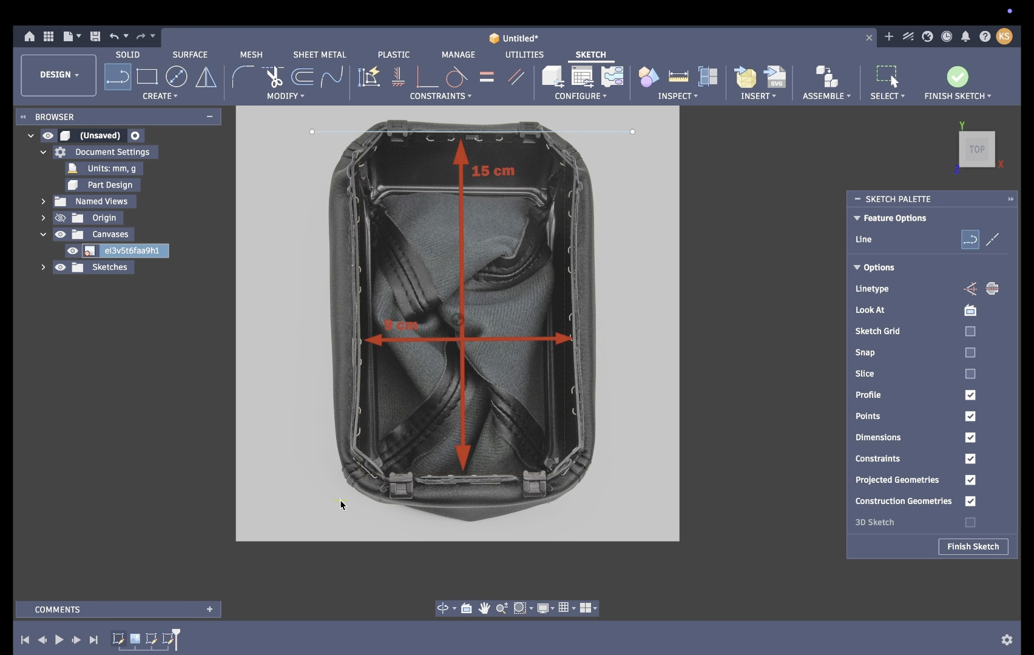
pyautogui.click(335, 481)
pyautogui.click(727, 481)
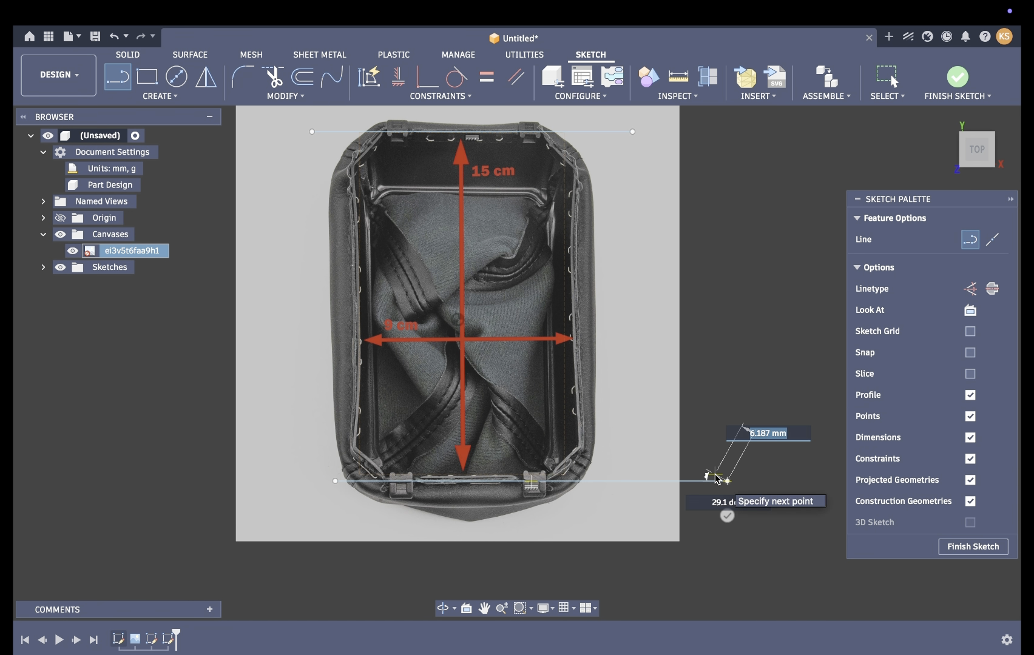
# Shorten the lower horizontal line to about 131 mm from its right end and nudge it up onto the bag opening's lower edge
pyautogui.press('Escape')
pyautogui.scroll(5, 441, 500)
pyautogui.hscroll(3, 442, 499)
pyautogui.scroll(-3, 694, 527)
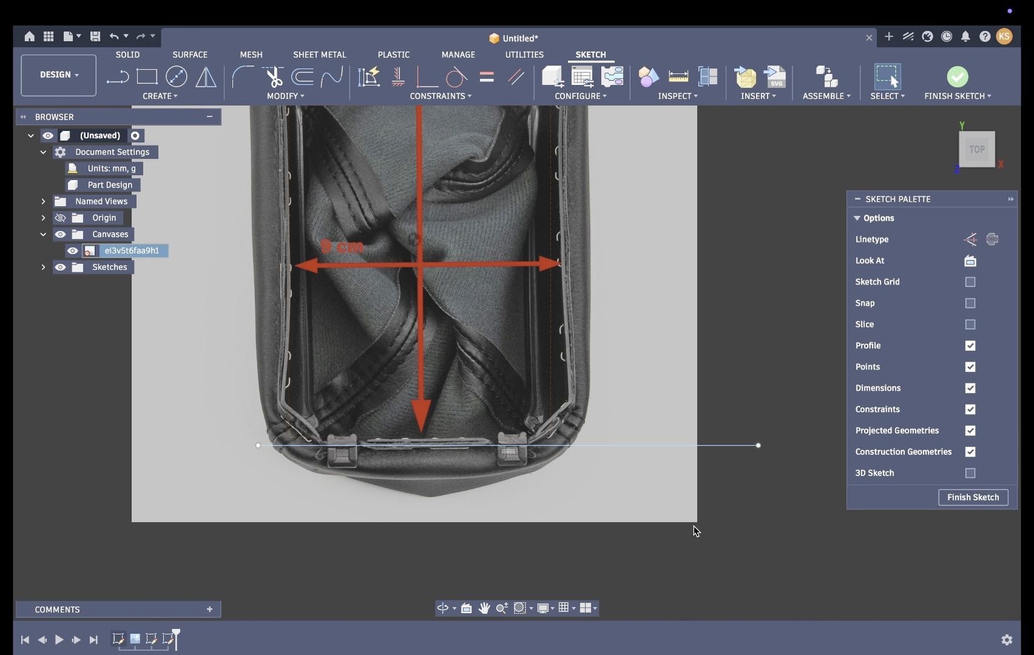
pyautogui.moveTo(758, 446); pyautogui.dragTo(664, 446)
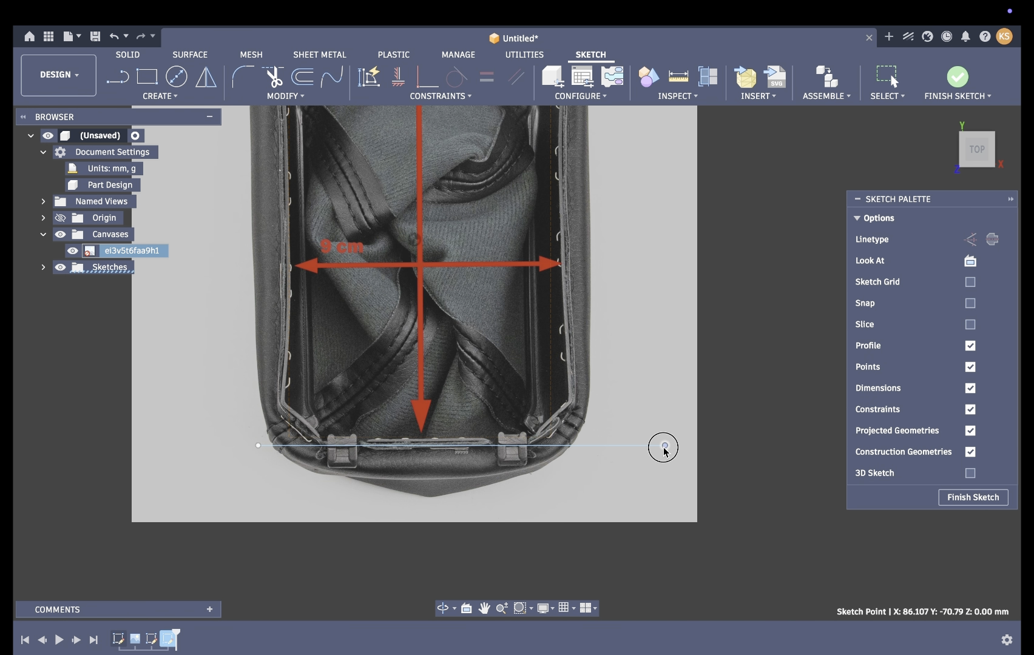
pyautogui.scroll(3, 472, 480)
pyautogui.click(479, 483)
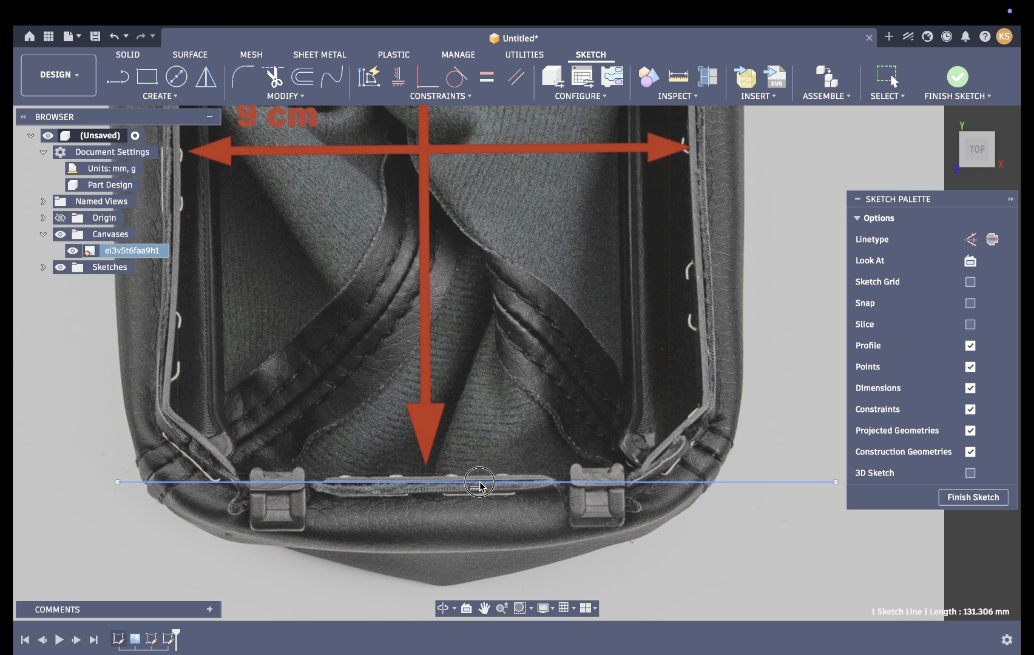
pyautogui.moveTo(479, 485); pyautogui.dragTo(478, 481)
# Nudge the upper horizontal line slightly upward to match the bag opening's upper edge
pyautogui.scroll(10, 478, 481)
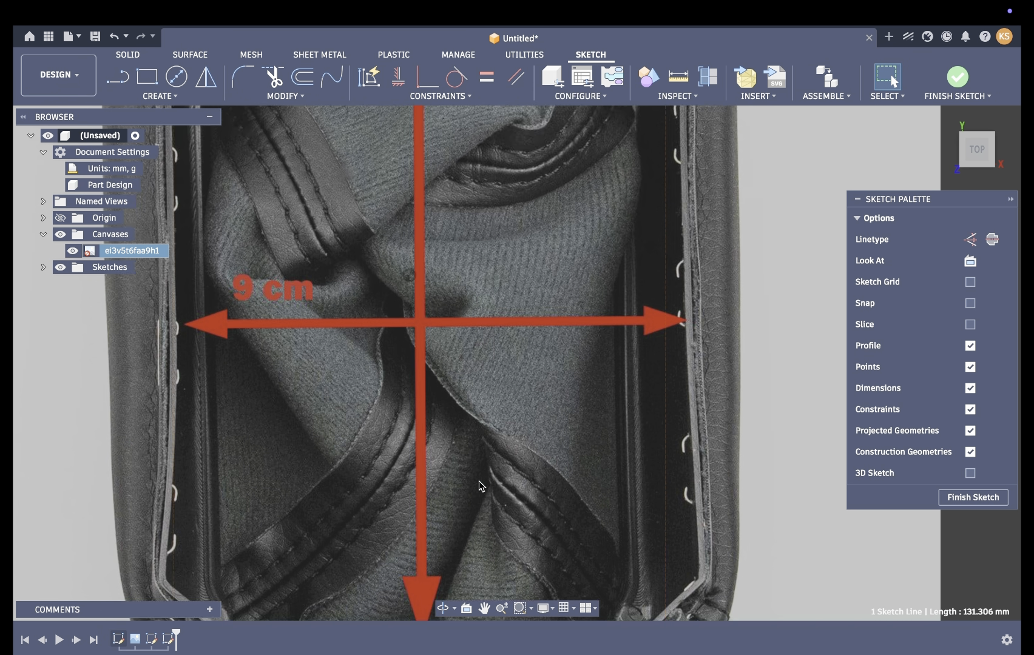
pyautogui.scroll(4, 456, 253)
pyautogui.scroll(3, 456, 253)
pyautogui.hscroll(-3, 456, 253)
pyautogui.moveTo(471, 284); pyautogui.dragTo(472, 278)
pyautogui.scroll(-5, 472, 280)
pyautogui.scroll(-6, 472, 282)
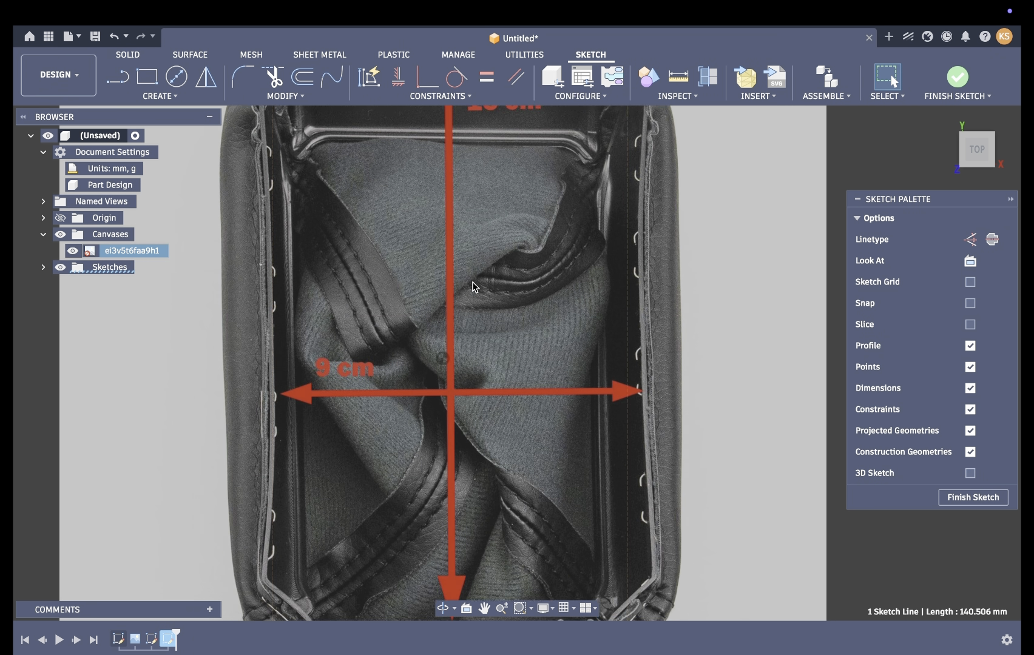
pyautogui.scroll(-2, 472, 282)
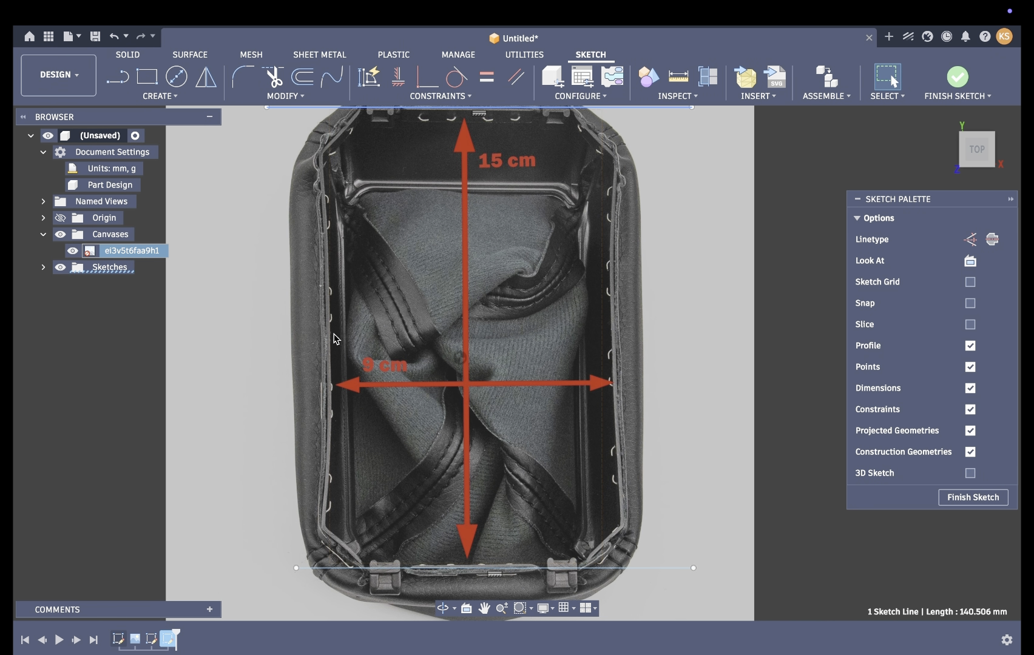
pyautogui.click(604, 403)
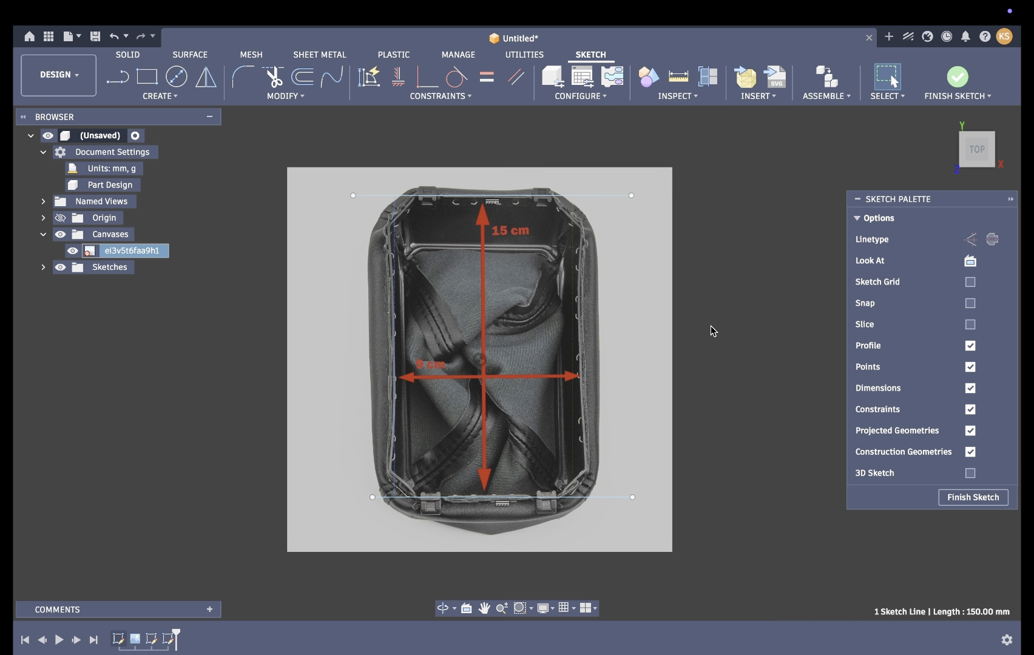
# Draw a diagonal line across the opening's upper-right corner and adjust both endpoints to follow the frame edge
pyautogui.press('l')
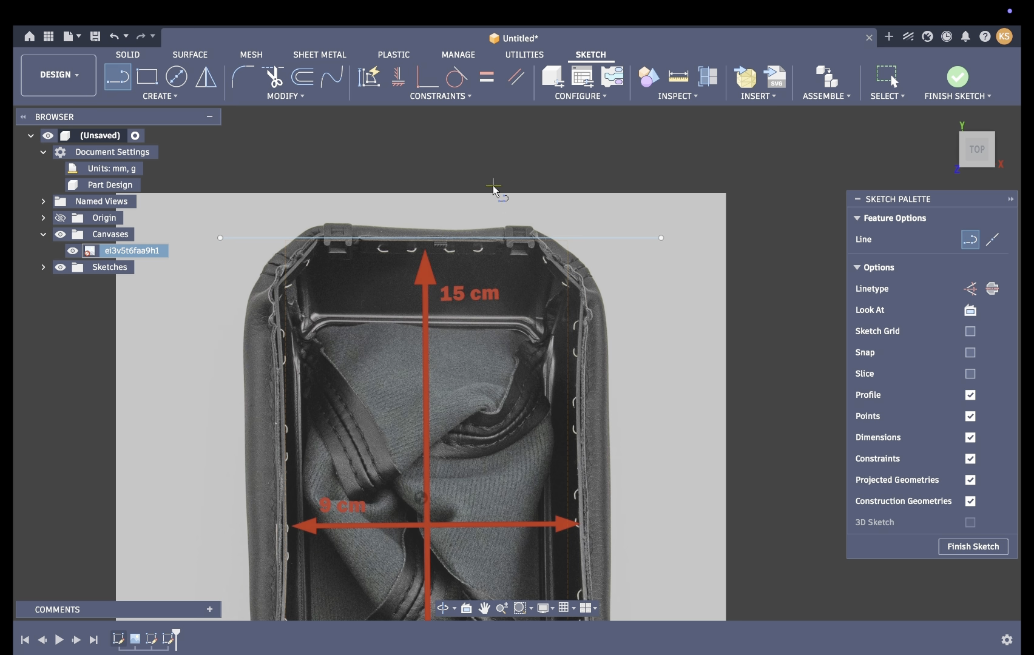
pyautogui.click(500, 205)
pyautogui.click(629, 332)
pyautogui.press('Escape')
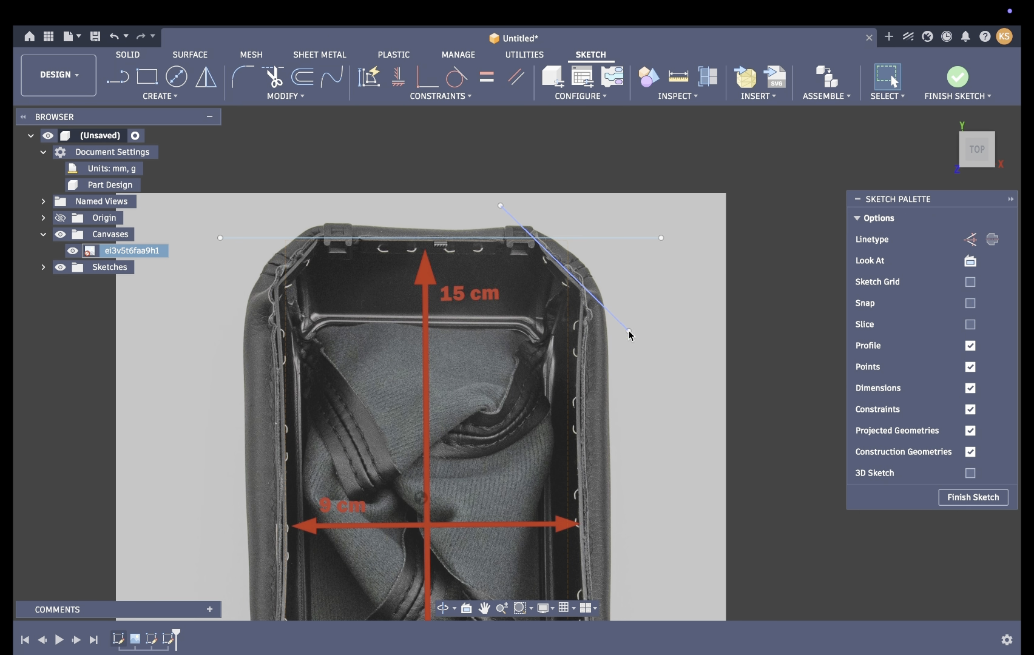
pyautogui.scroll(3, 532, 291)
pyautogui.moveTo(484, 151); pyautogui.dragTo(486, 155)
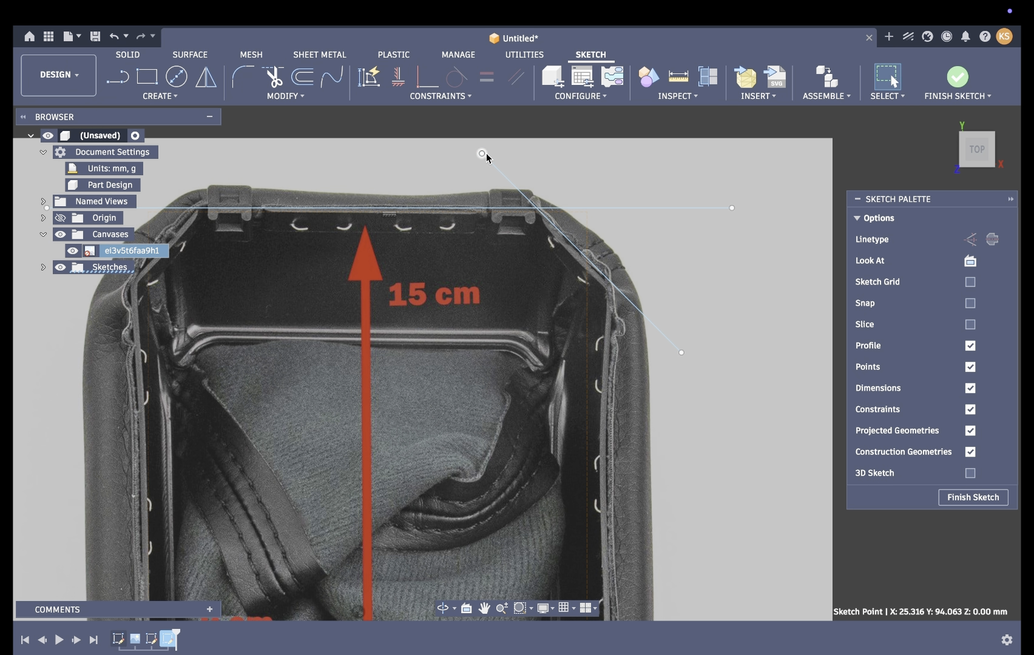
pyautogui.moveTo(682, 358); pyautogui.dragTo(679, 360)
pyautogui.scroll(-2, 686, 340)
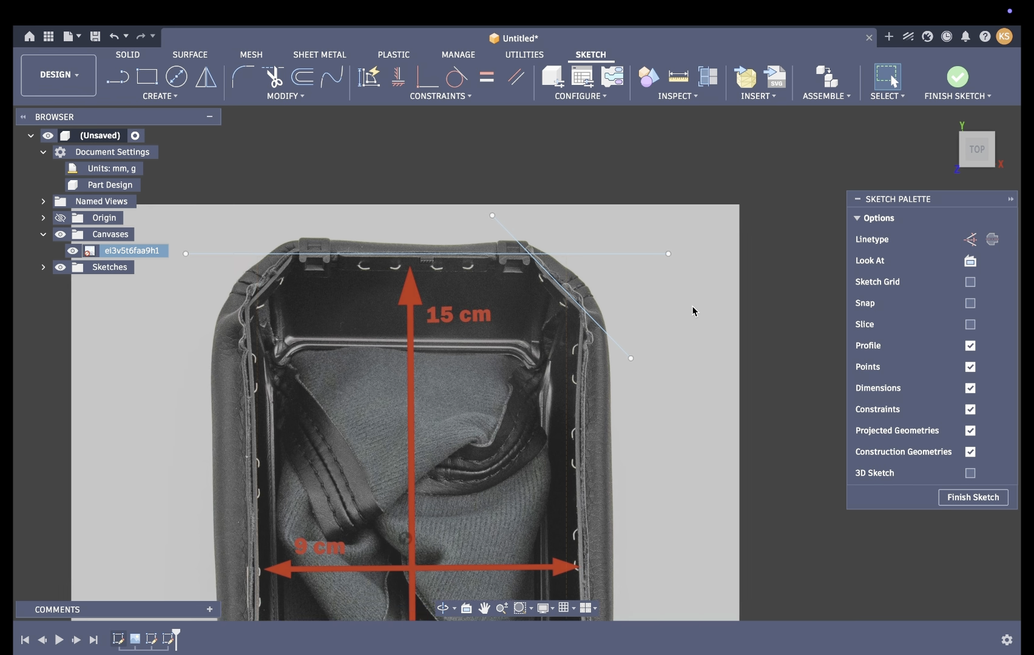
# Draw a diagonal line about 48 mm long across the opening's upper-left corner and fine-tune its endpoints along the frame edge
pyautogui.press('l')
pyautogui.click(262, 323)
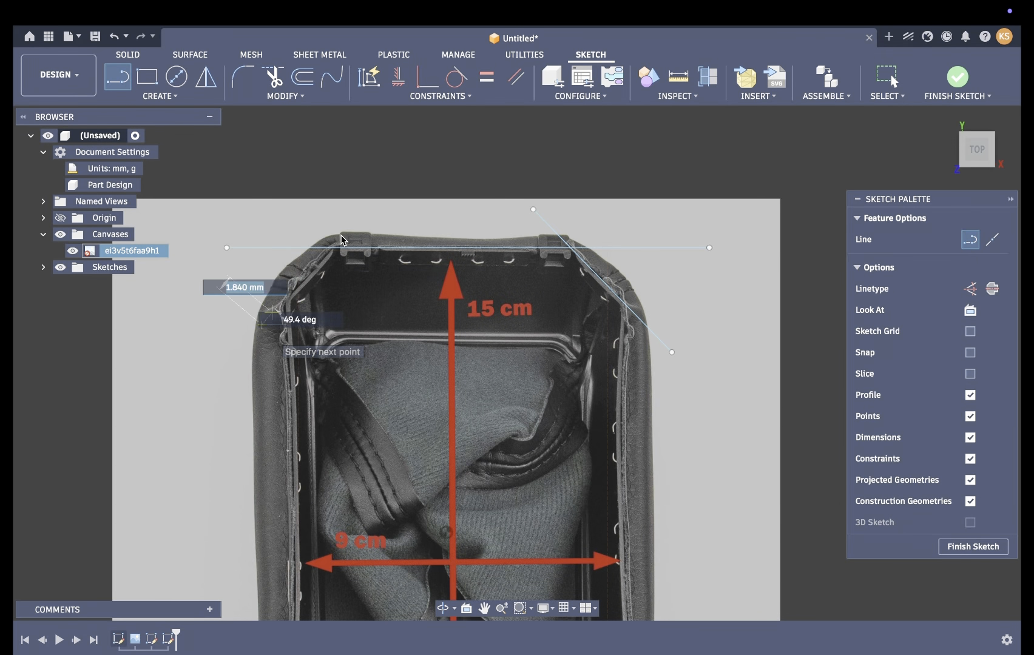
pyautogui.click(379, 210)
pyautogui.press('Escape')
pyautogui.scroll(2, 378, 210)
pyautogui.scroll(2, 378, 210)
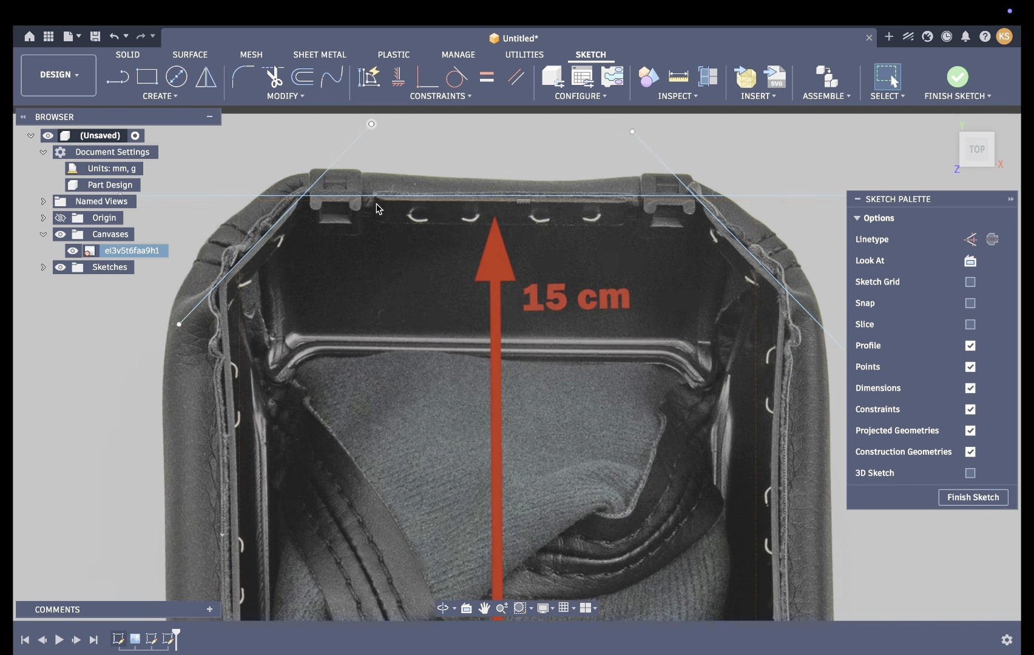
pyautogui.click(391, 219)
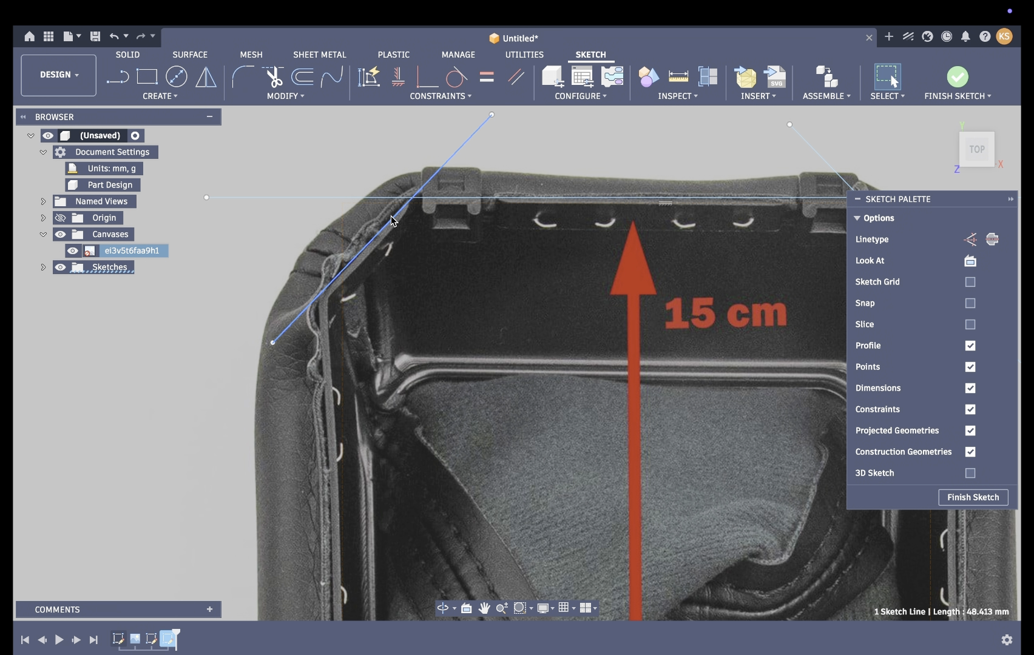
pyautogui.click(491, 114)
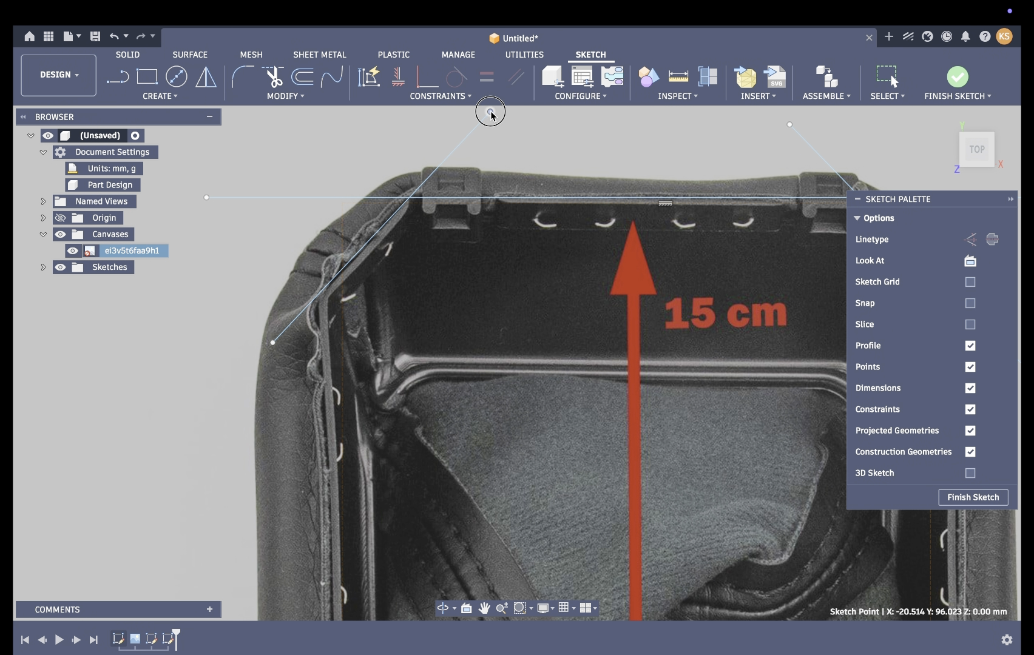
pyautogui.click(273, 344)
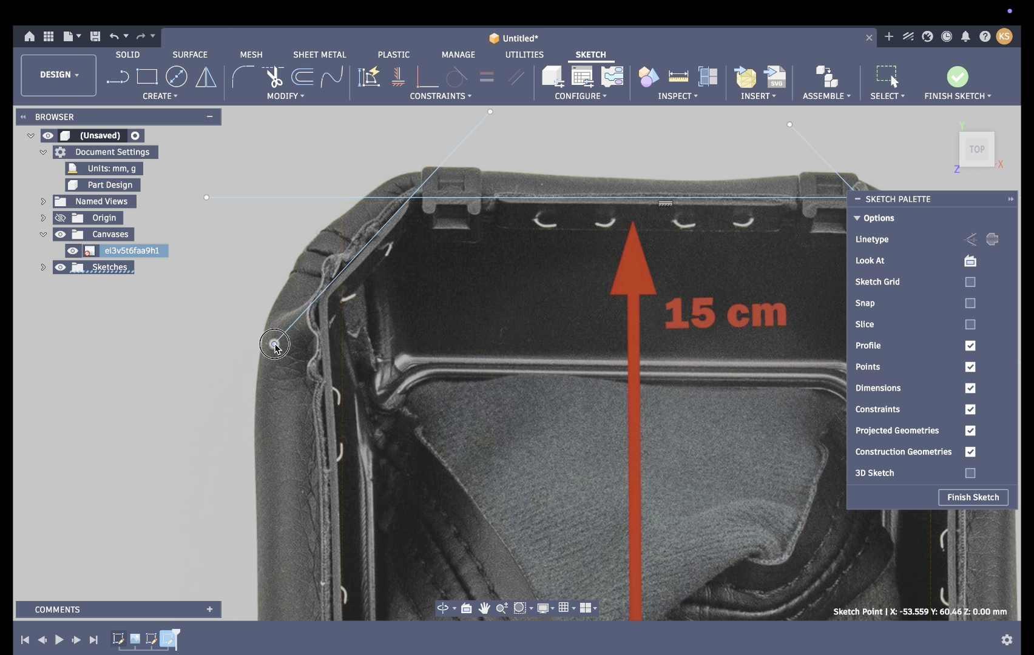
pyautogui.click(229, 316)
# Draw a diagonal line across the opening's lower-left corner and shift its endpoints until it follows the frame edge
pyautogui.scroll(-4, 229, 317)
pyautogui.scroll(-6, 229, 316)
pyautogui.press('l')
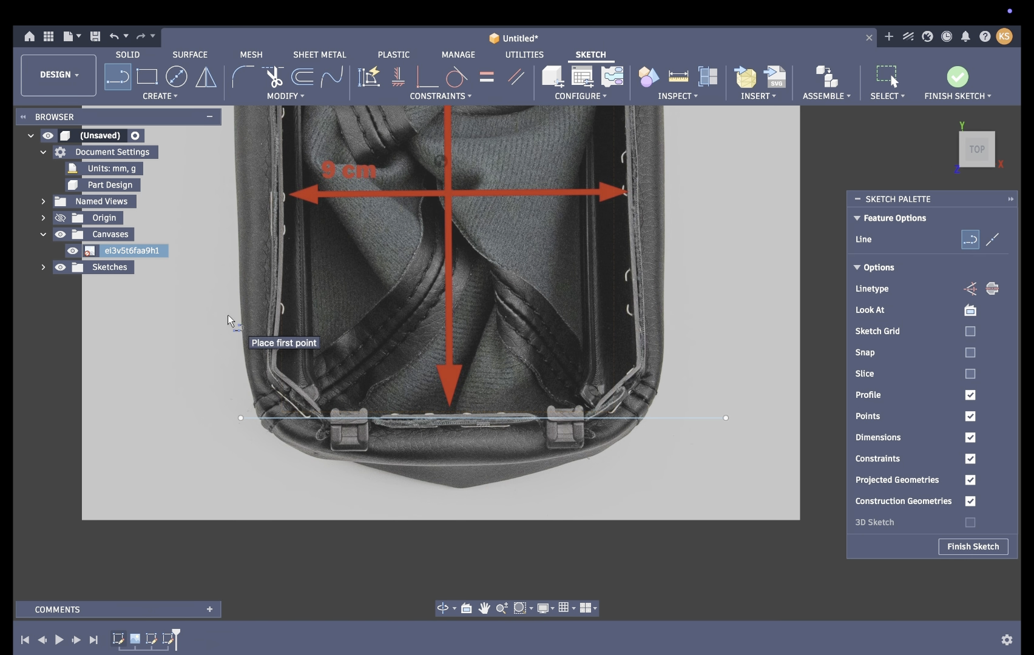
pyautogui.click(254, 351)
pyautogui.click(366, 460)
pyautogui.press('Escape')
pyautogui.scroll(4, 267, 354)
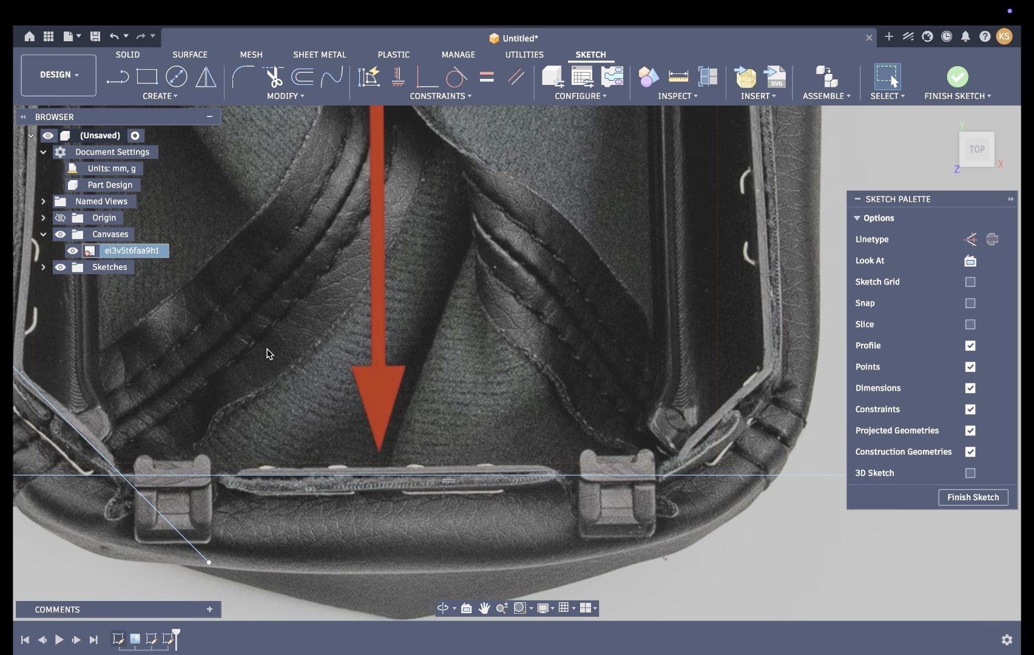
pyautogui.hscroll(-4, 267, 349)
pyautogui.moveTo(170, 333); pyautogui.dragTo(149, 329)
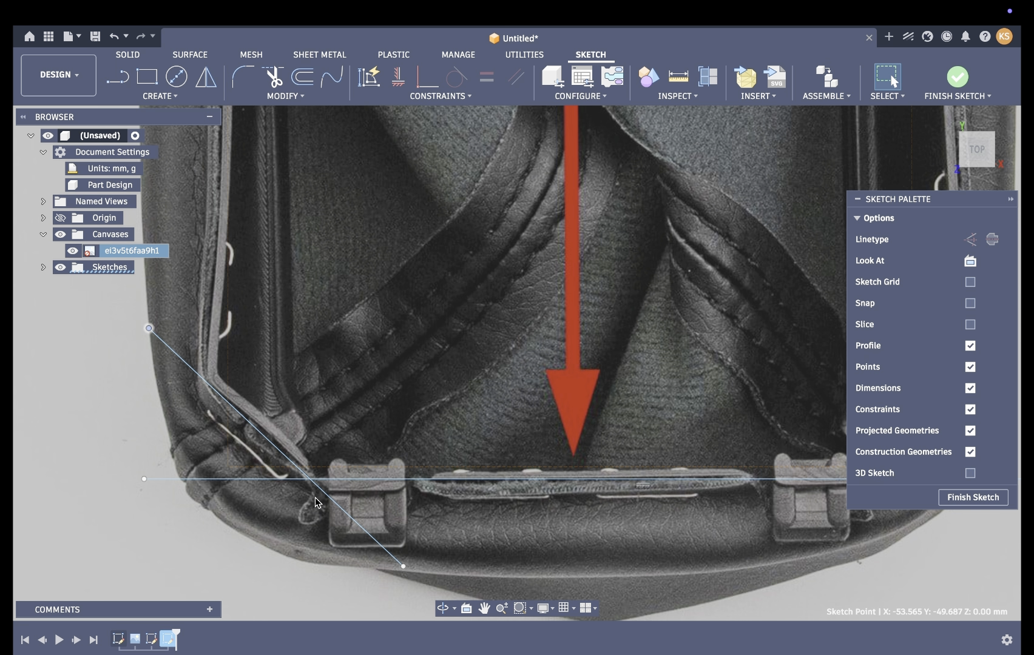
pyautogui.moveTo(402, 564); pyautogui.dragTo(408, 559)
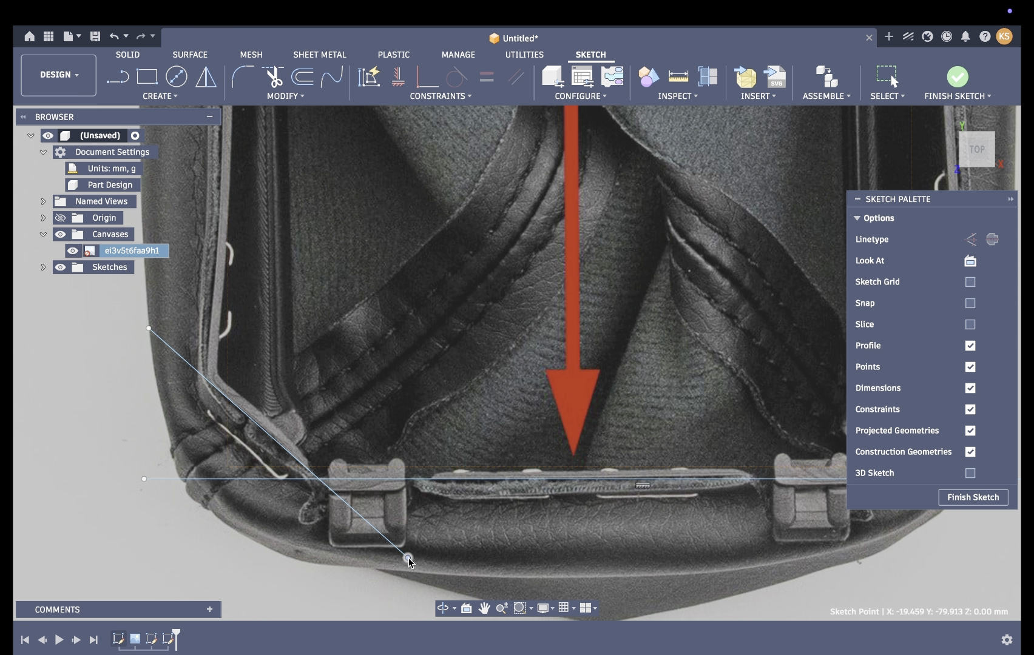
pyautogui.moveTo(148, 328); pyautogui.dragTo(142, 326)
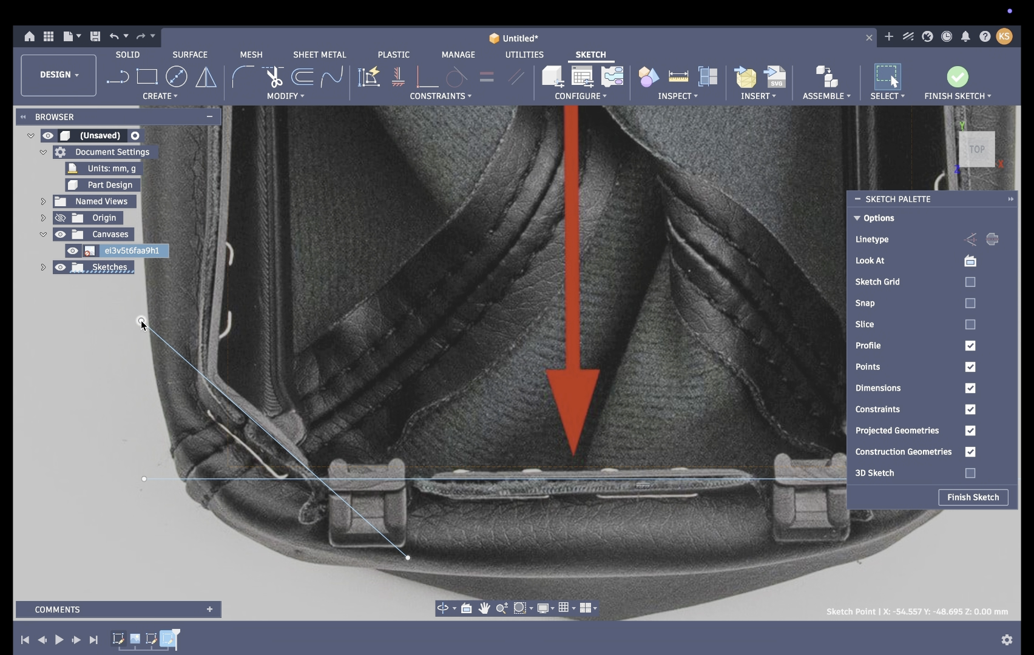
# Draw a diagonal line across the opening's lower-right corner and adjust its lower endpoint to the frame edge
pyautogui.scroll(-5, 730, 556)
pyautogui.press('l')
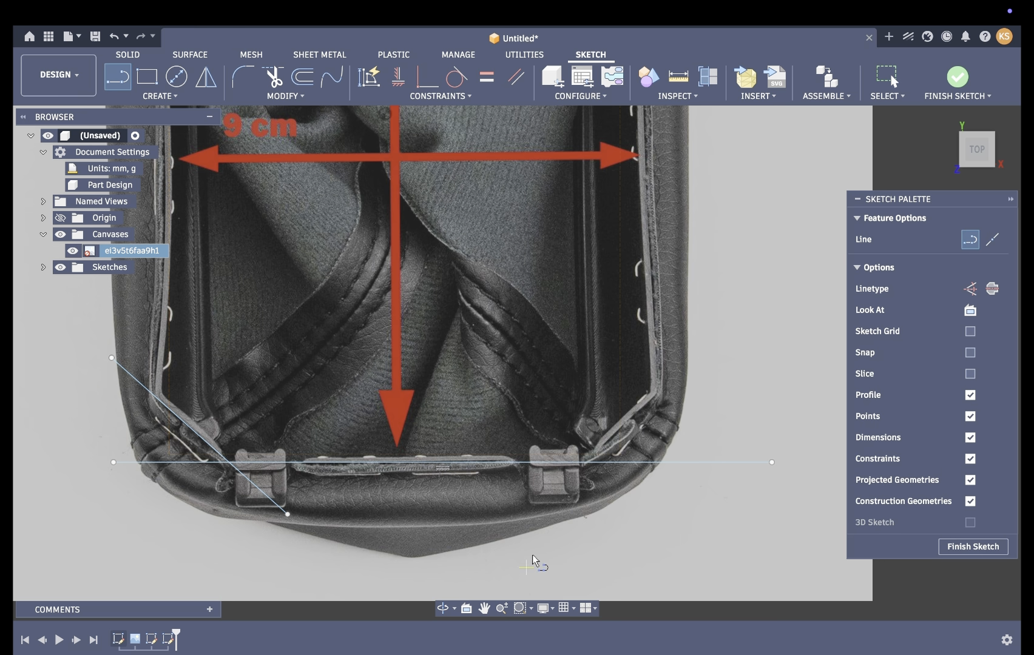
pyautogui.click(556, 492)
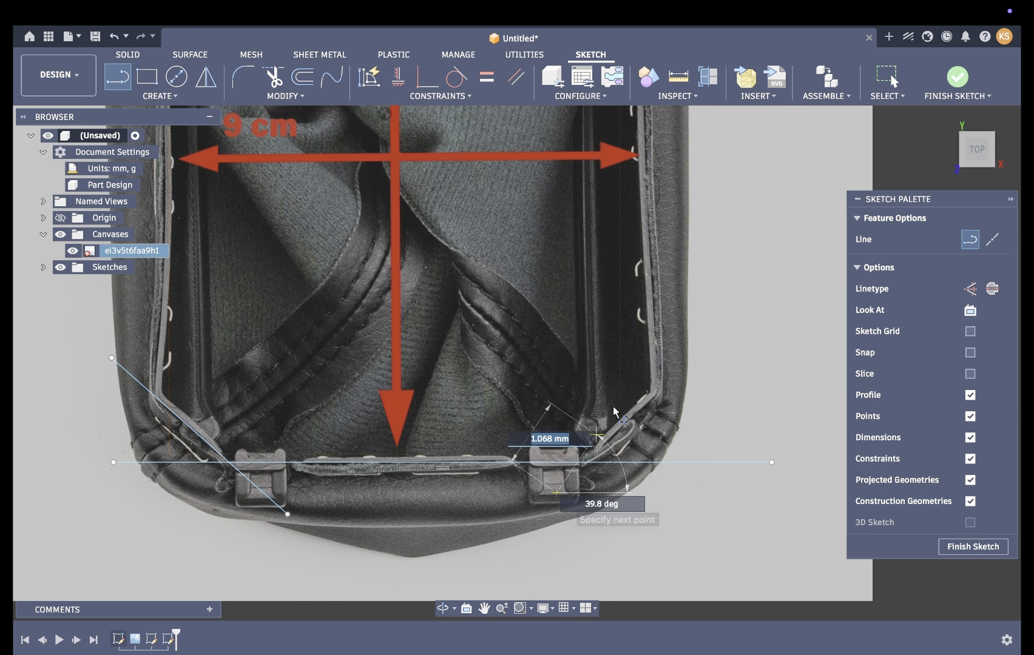
pyautogui.click(724, 328)
pyautogui.press('Escape')
pyautogui.scroll(3, 516, 363)
pyautogui.moveTo(578, 573); pyautogui.dragTo(580, 574)
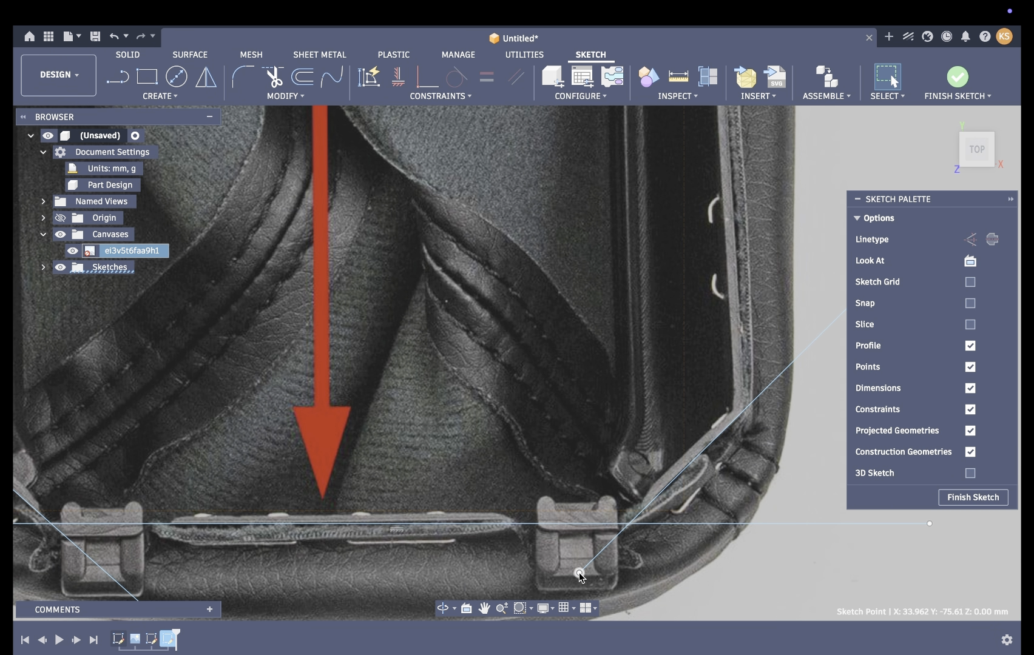
pyautogui.scroll(-6, 579, 573)
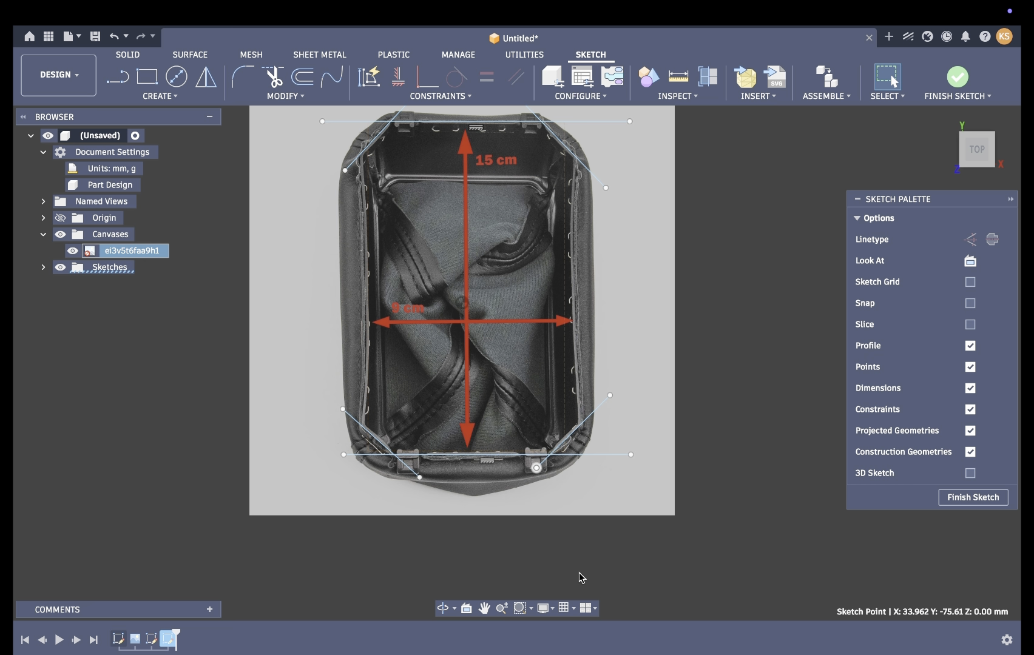
# Draw a vertical line about 177 mm long along the opening's right edge, extending past both horizontal lines
pyautogui.press('l')
pyautogui.click(572, 110)
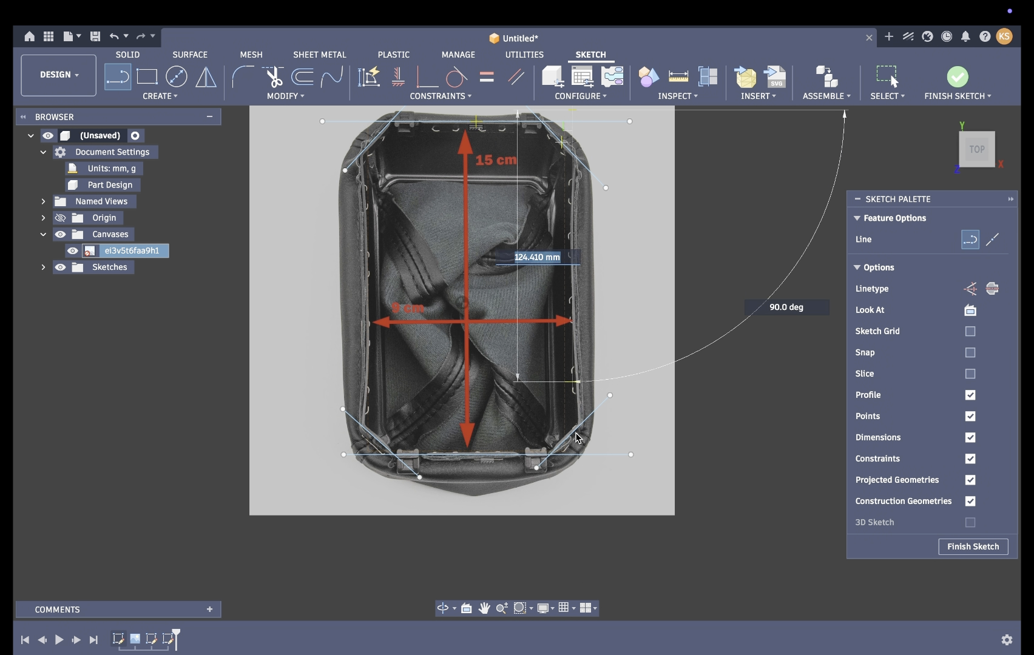
pyautogui.click(573, 497)
pyautogui.press('Escape')
# Draw a line about 189 mm long along the opening's left edge and adjust both endpoints until it is vertical
pyautogui.press('l')
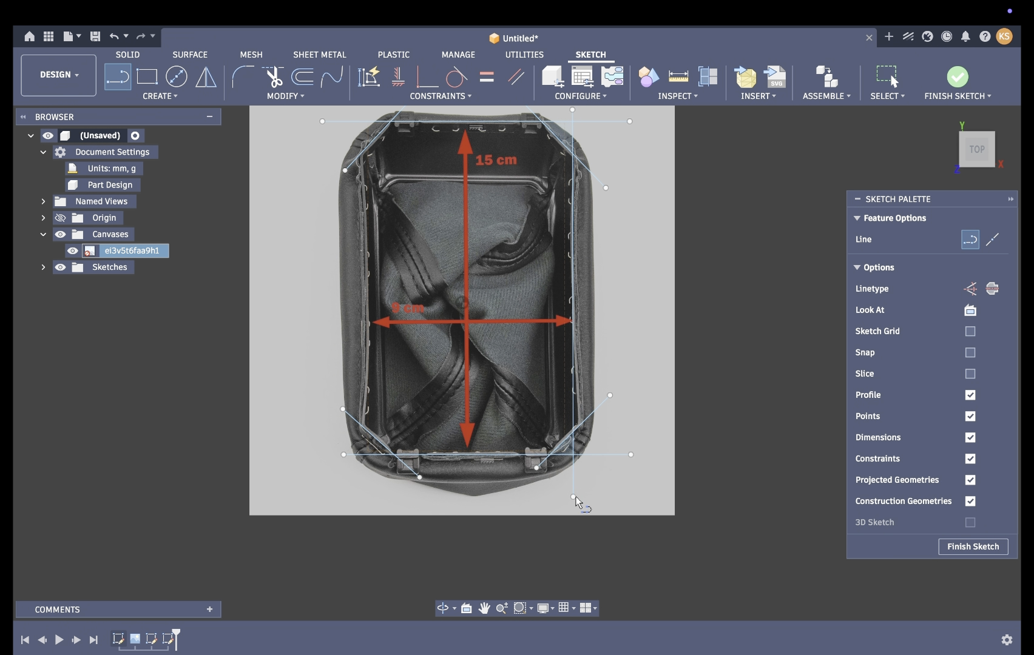
pyautogui.scroll(2, 347, 207)
pyautogui.click(390, 127)
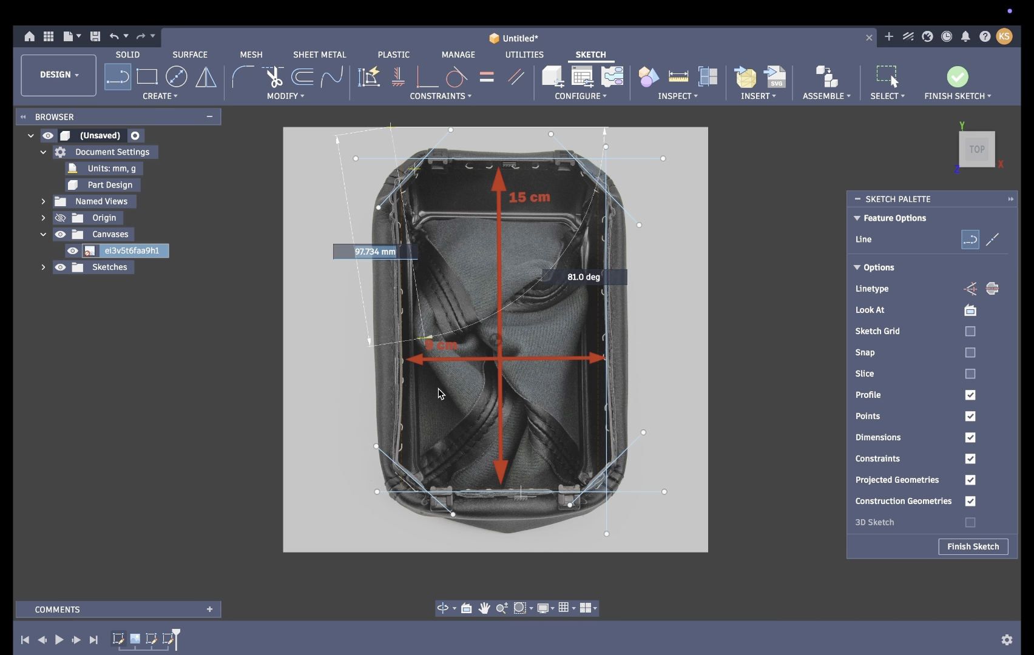
pyautogui.click(395, 542)
pyautogui.press('Escape')
pyautogui.moveTo(390, 128); pyautogui.dragTo(394, 128)
pyautogui.moveTo(396, 542)
pyautogui.mouseDown()
pyautogui.moveTo(387, 537)
pyautogui.moveTo(397, 541)
pyautogui.mouseUp()
pyautogui.click(305, 539)
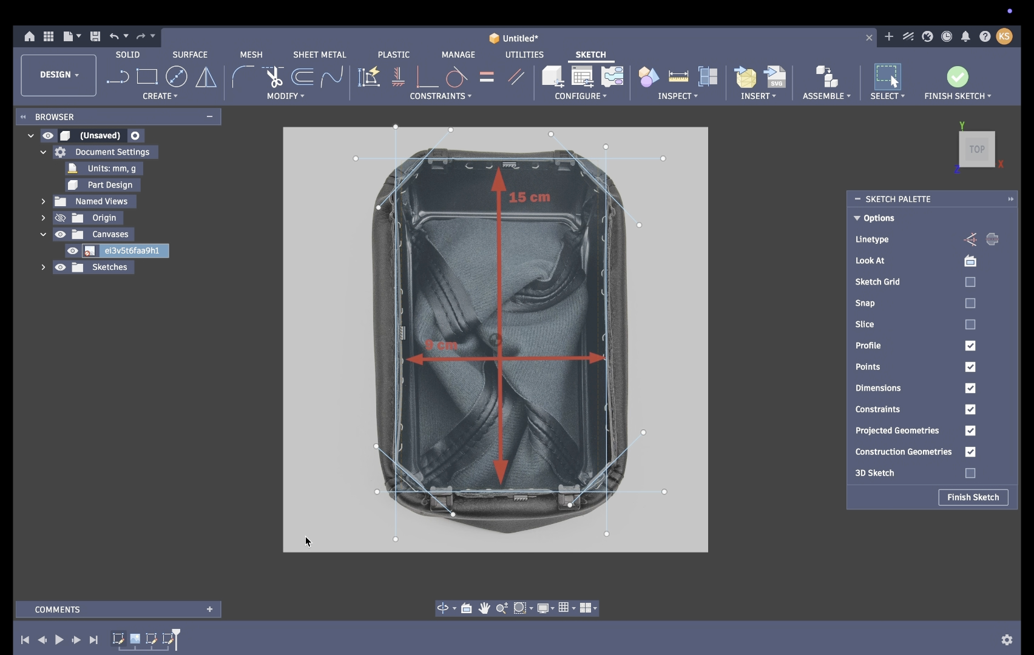
# Try to dimension between the left and right vertical lines, and undo the dimension
pyautogui.click(403, 323)
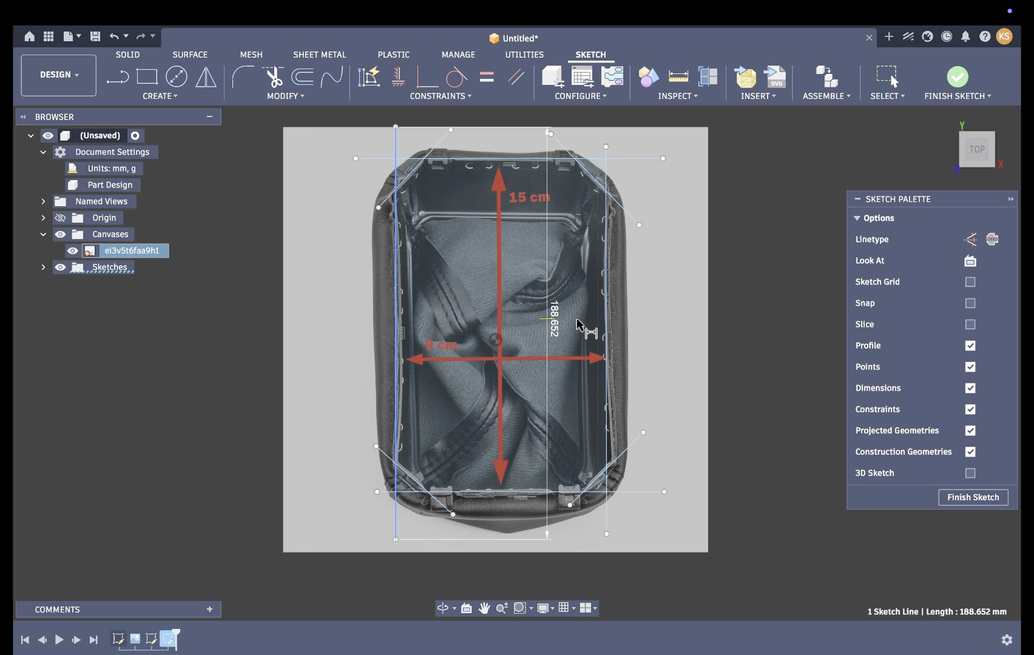
pyautogui.click(606, 336)
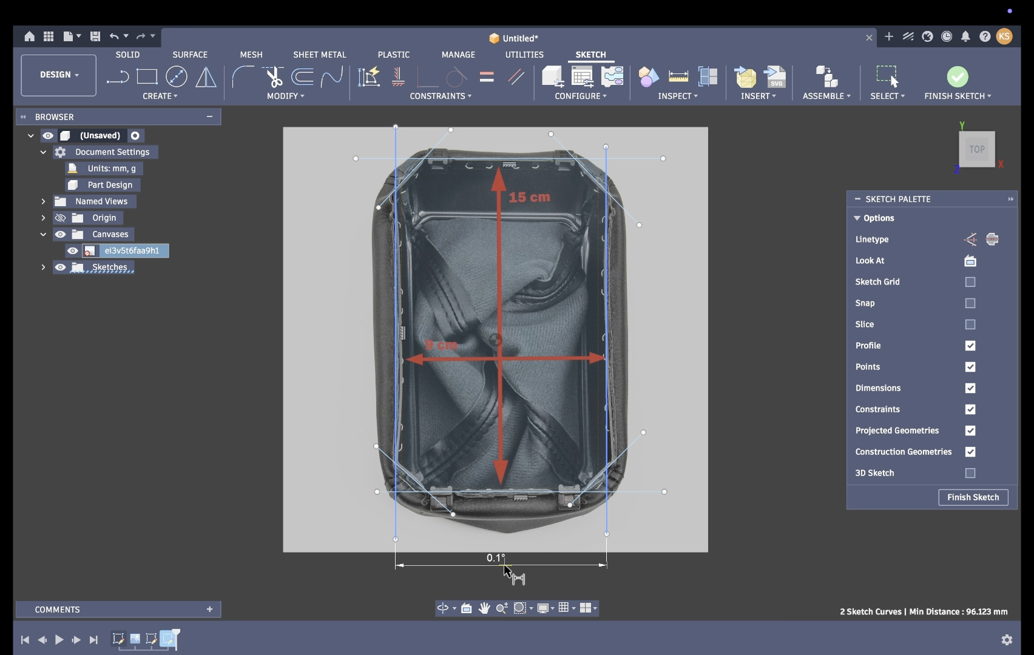
pyautogui.click(506, 571)
pyautogui.press('Return')
pyautogui.press('Escape')
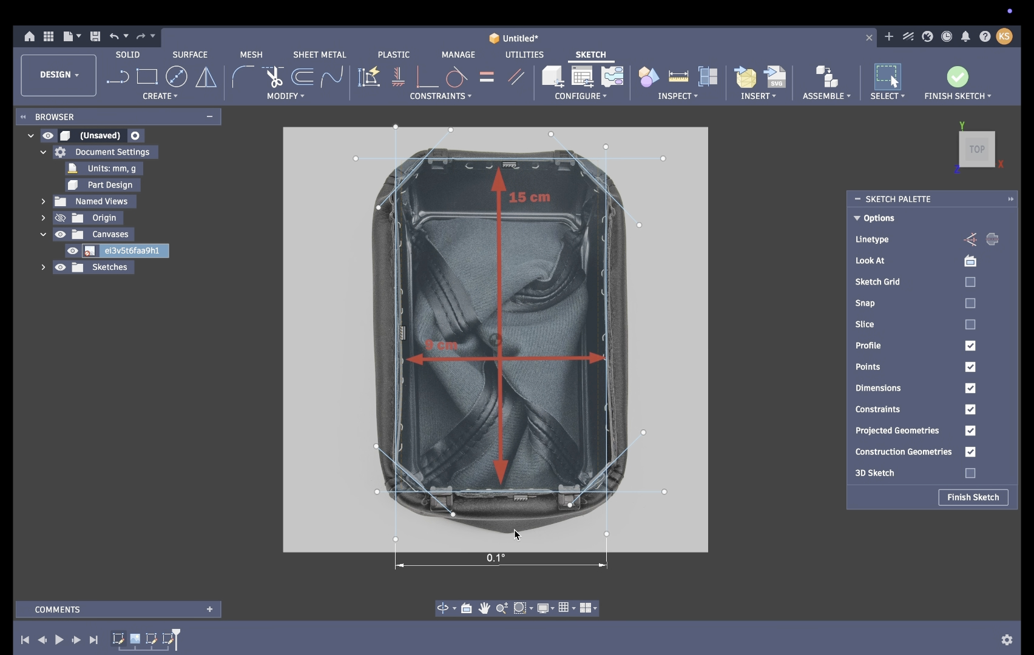
pyautogui.press('super+z')
# Apply a Parallel constraint between the right and left vertical lines
pyautogui.click(441, 96)
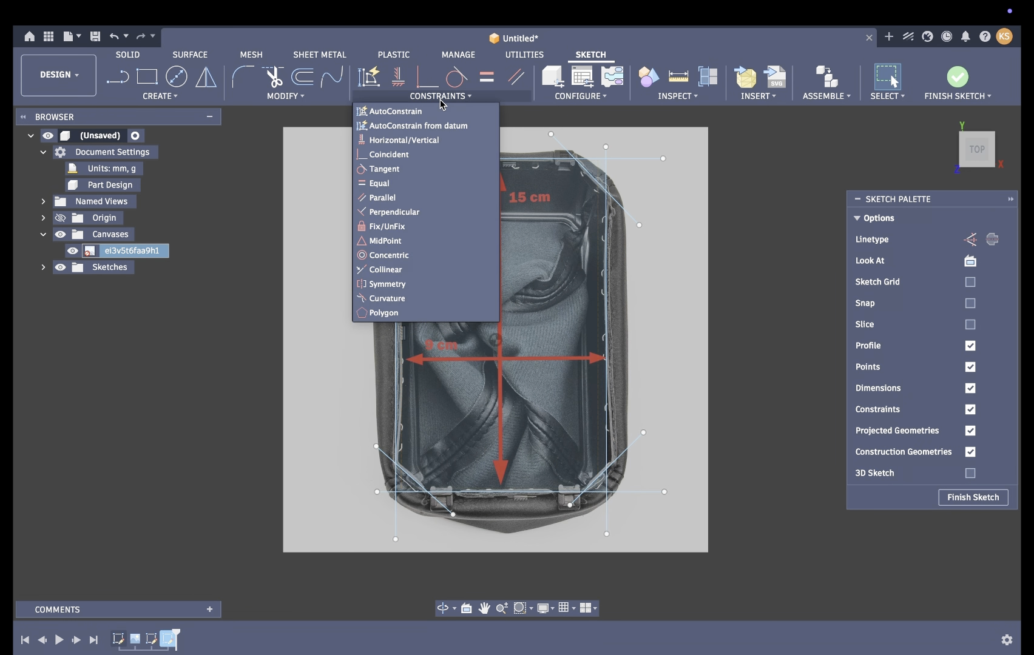
pyautogui.click(417, 210)
pyautogui.click(606, 295)
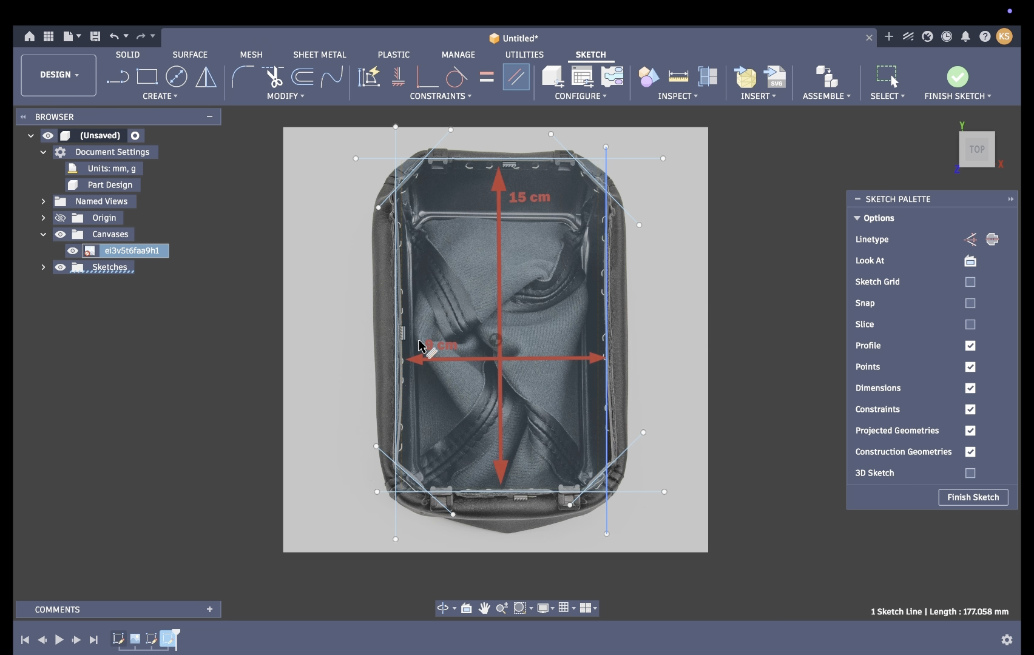
pyautogui.click(405, 339)
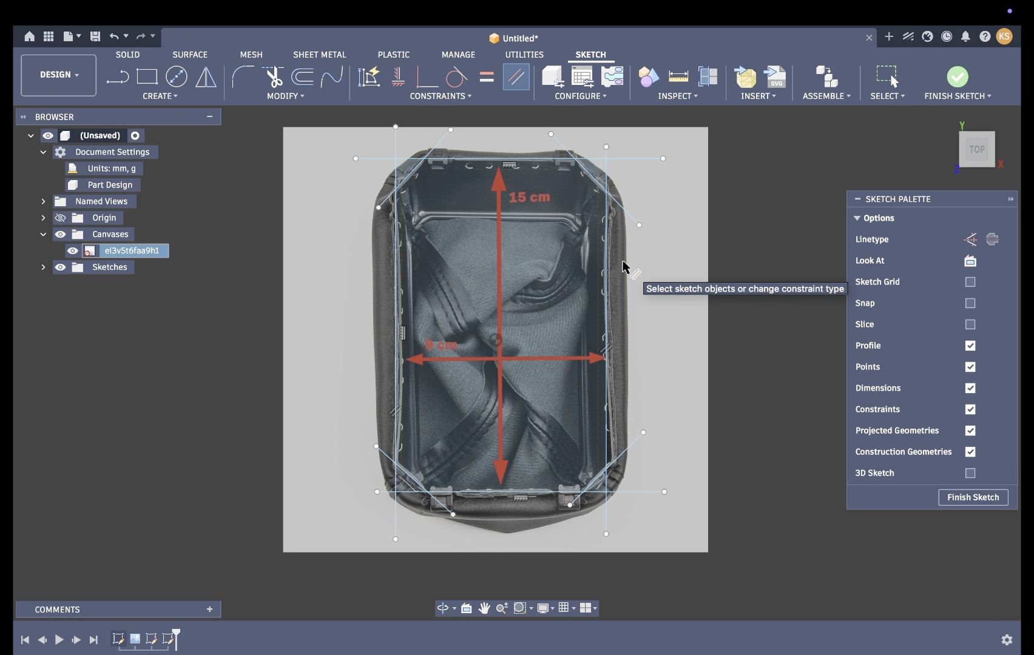
# Dimension the spacing between the left and right vertical lines to 95 mm and nudge the pair to fit the opening's sides
pyautogui.press('Escape')
pyautogui.click(609, 303)
pyautogui.click(730, 305)
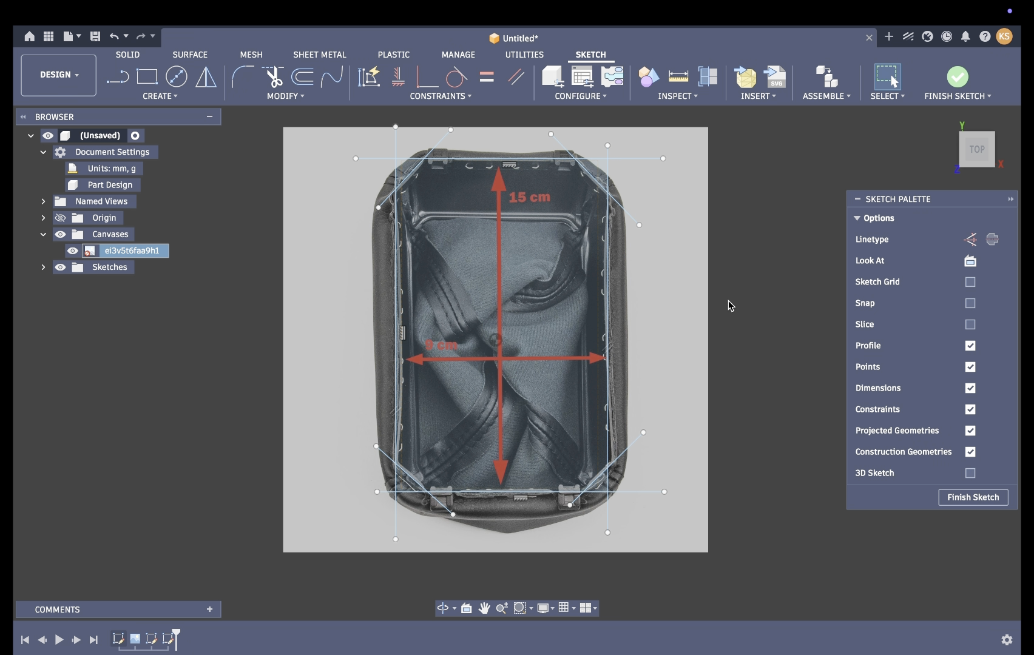
pyautogui.click(394, 318)
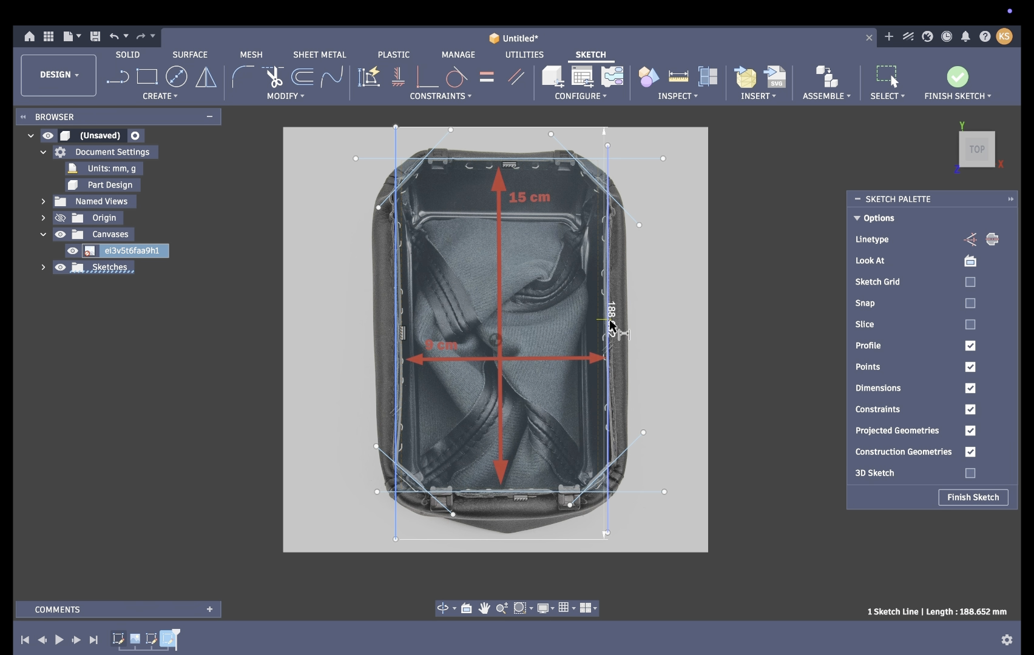
pyautogui.click(609, 326)
pyautogui.click(517, 526)
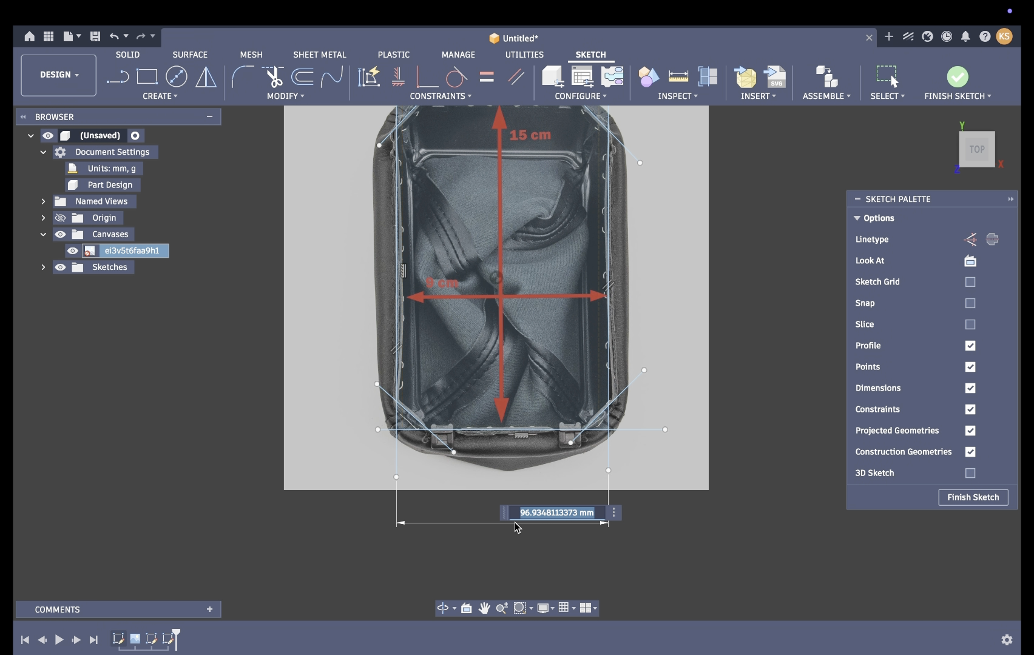
pyautogui.press('Return')
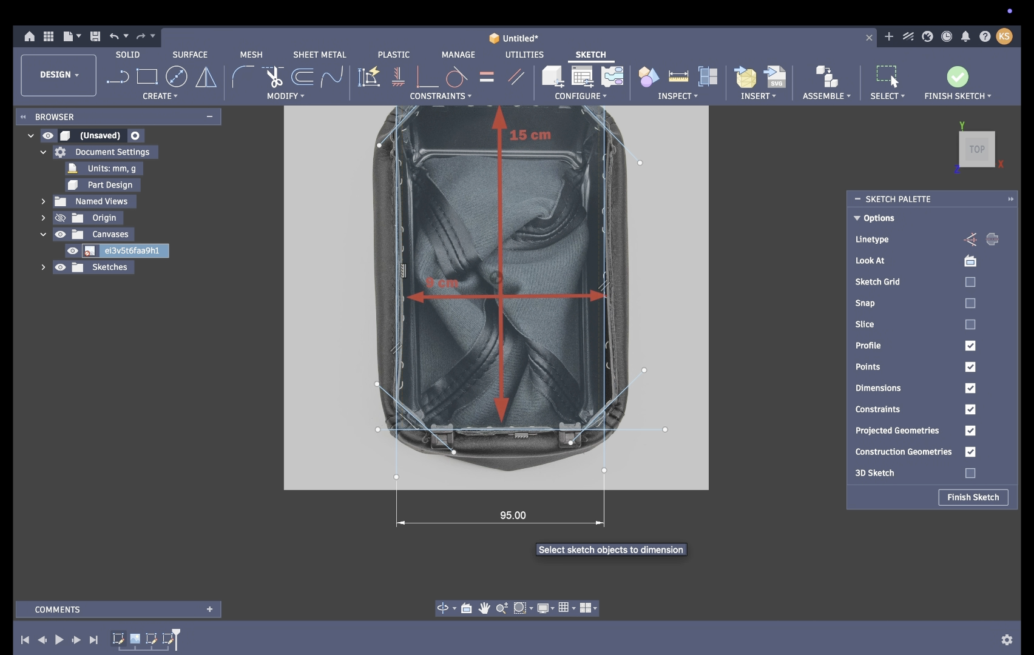
pyautogui.press('Escape')
pyautogui.click(605, 373)
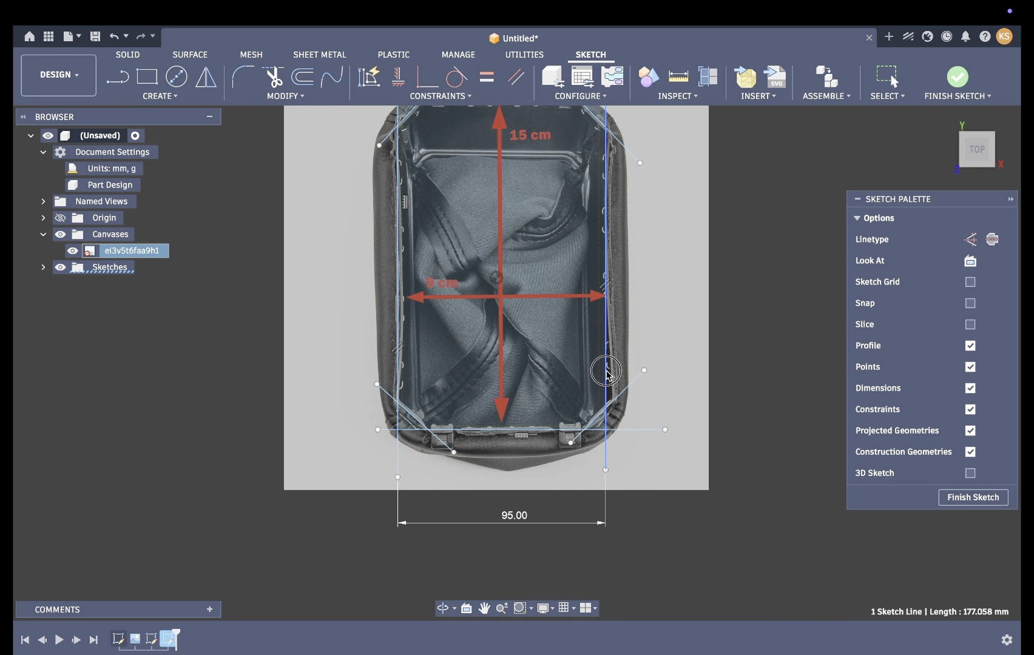
# Try to dimension the distance between the top and bottom horizontal lines as 150 mm
pyautogui.scroll(3, 523, 515)
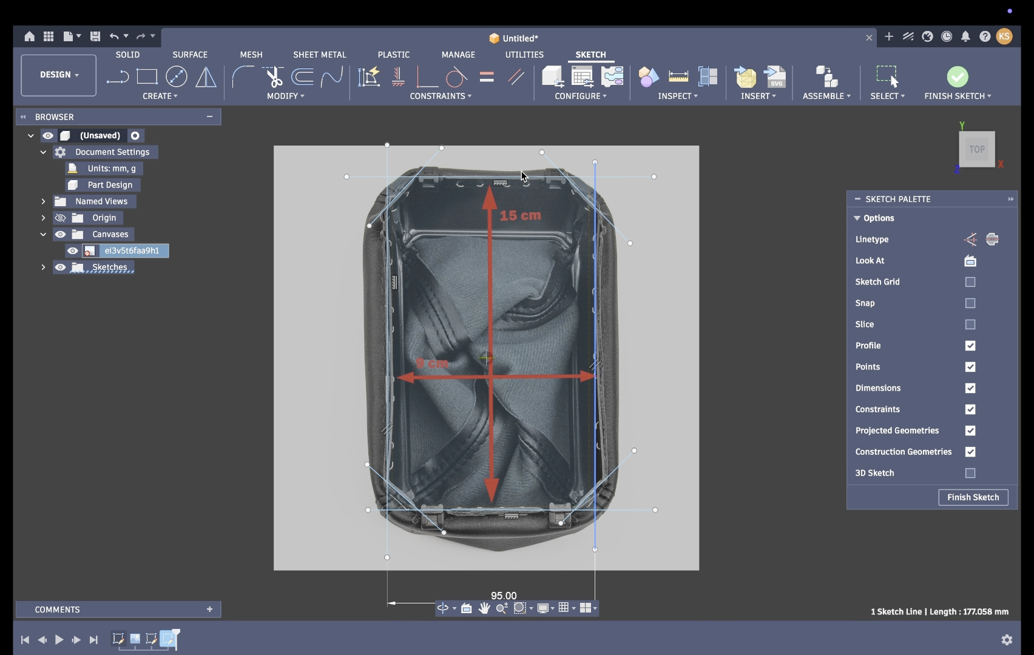
pyautogui.press('d')
pyautogui.click(522, 176)
pyautogui.click(531, 510)
pyautogui.click(765, 400)
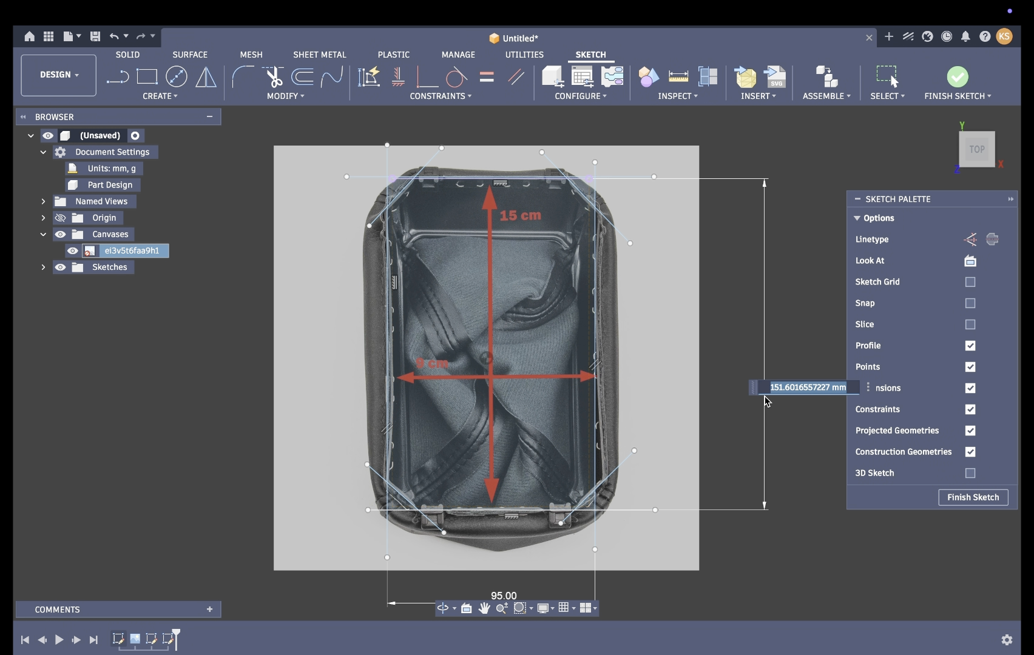
pyautogui.write('150')
pyautogui.press('Return')
pyautogui.press('Escape')
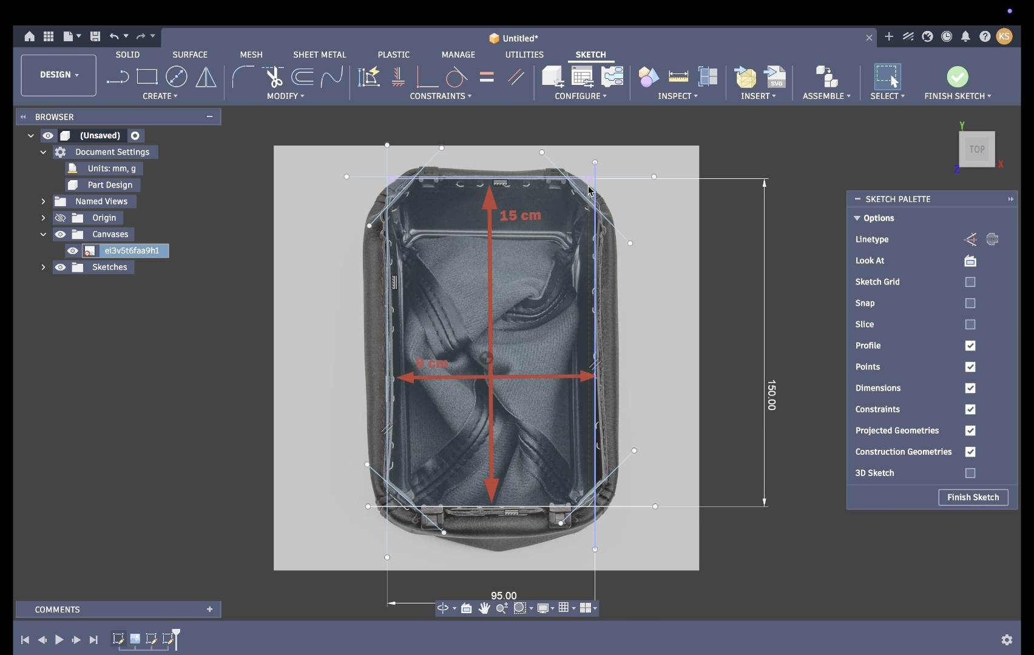
# Hide Sketch1 and Sketch2 so only the outline lines of Sketch3 are shown over the photo
pyautogui.scroll(8, 569, 164)
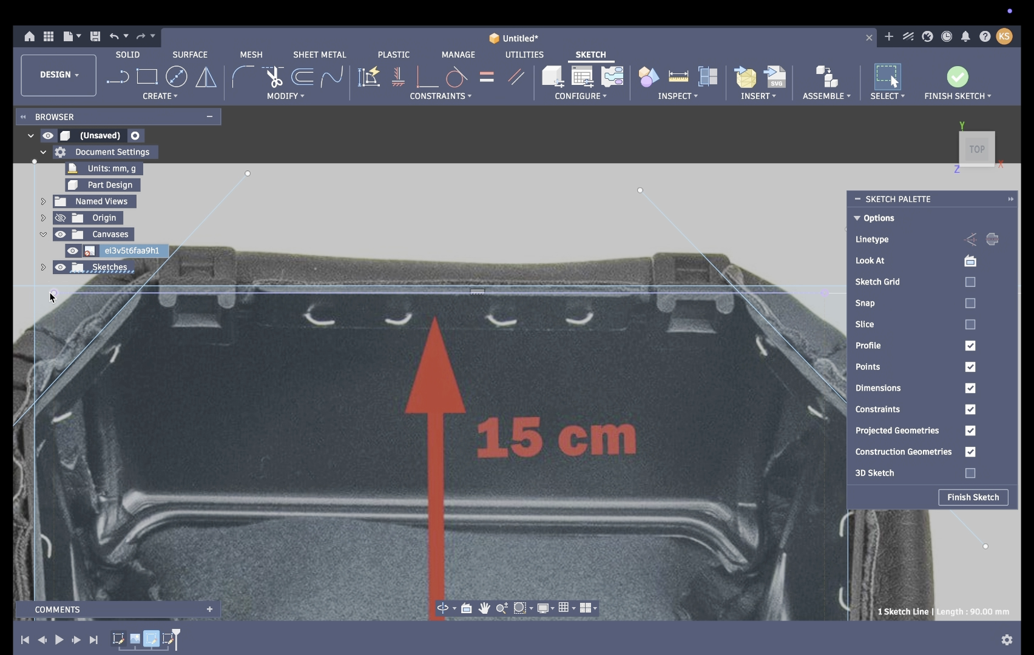
pyautogui.click(54, 293)
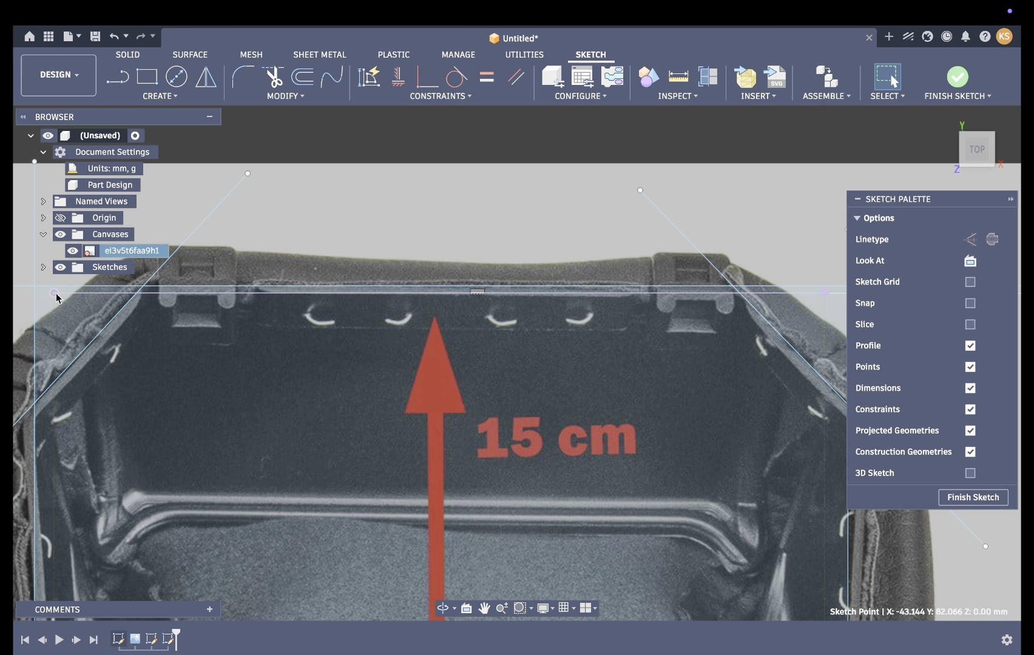
pyautogui.click(43, 267)
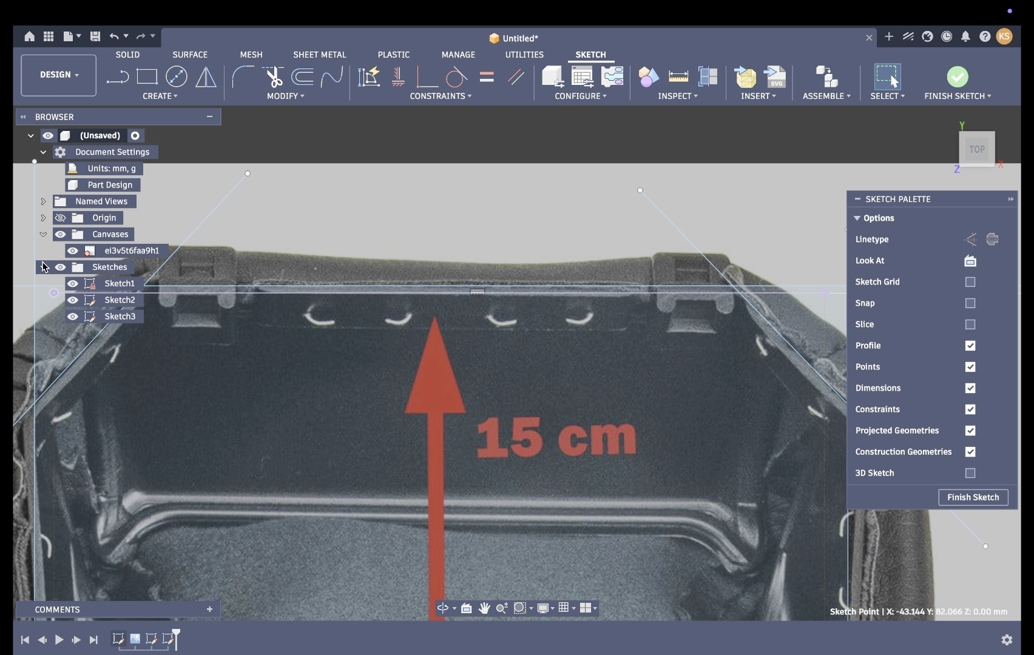
pyautogui.click(206, 297)
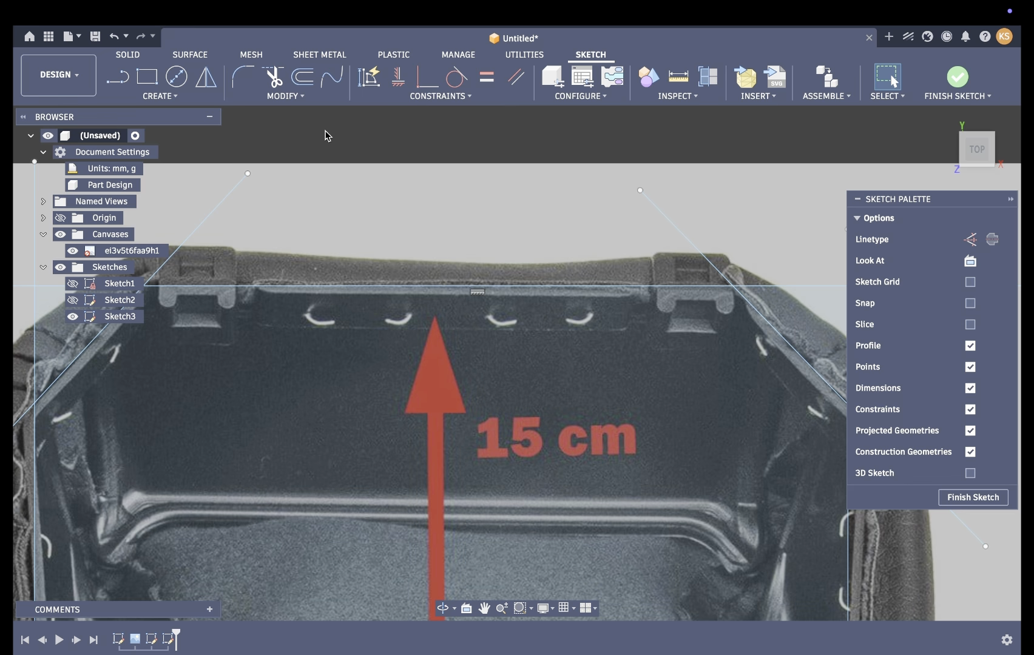
# Nudge the bottom horizontal line along the opening's lower edge and check the outline's fit against the photo
pyautogui.scroll(-3, 378, 261)
pyautogui.scroll(-10, 378, 271)
pyautogui.scroll(5, 509, 475)
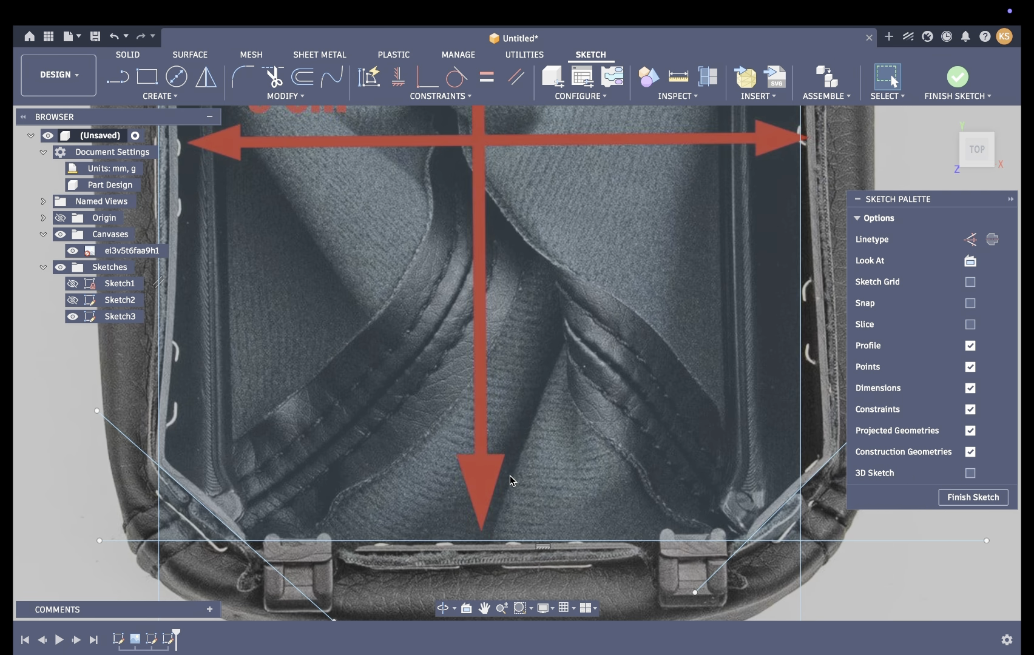
pyautogui.scroll(-3, 510, 475)
pyautogui.moveTo(499, 446); pyautogui.dragTo(499, 446)
pyautogui.hscroll(2, 499, 446)
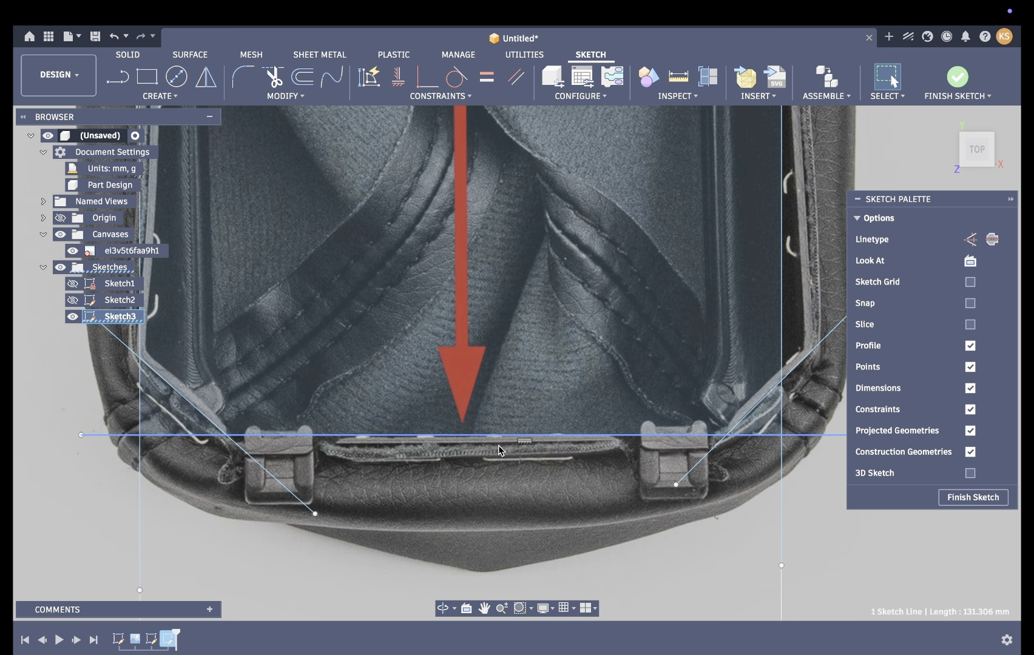
pyautogui.scroll(-5, 498, 445)
pyautogui.scroll(10, 499, 445)
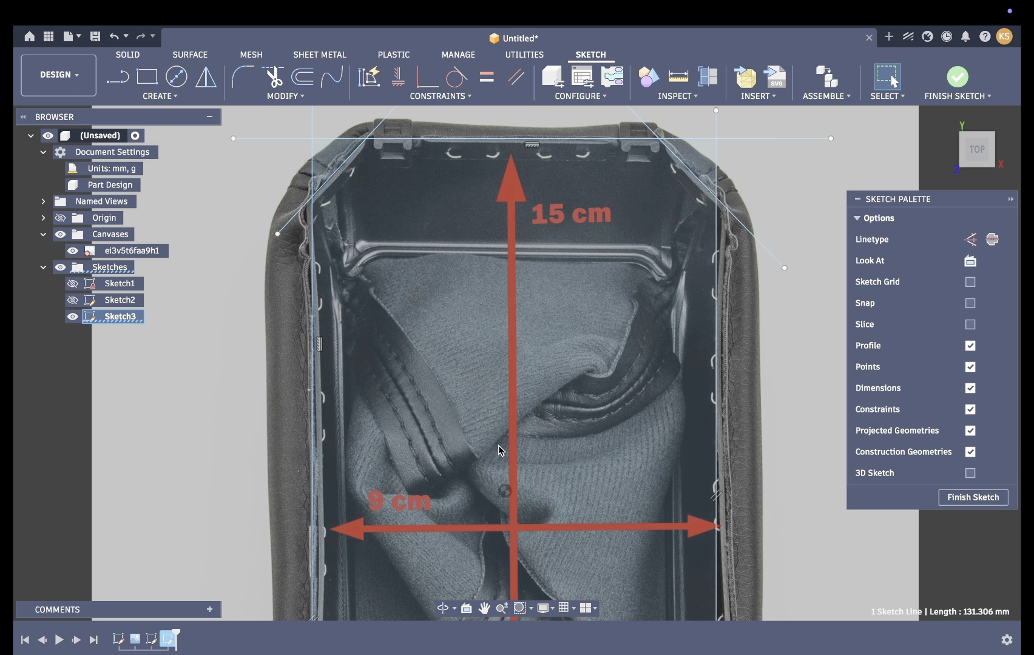
pyautogui.hscroll(-3, 499, 445)
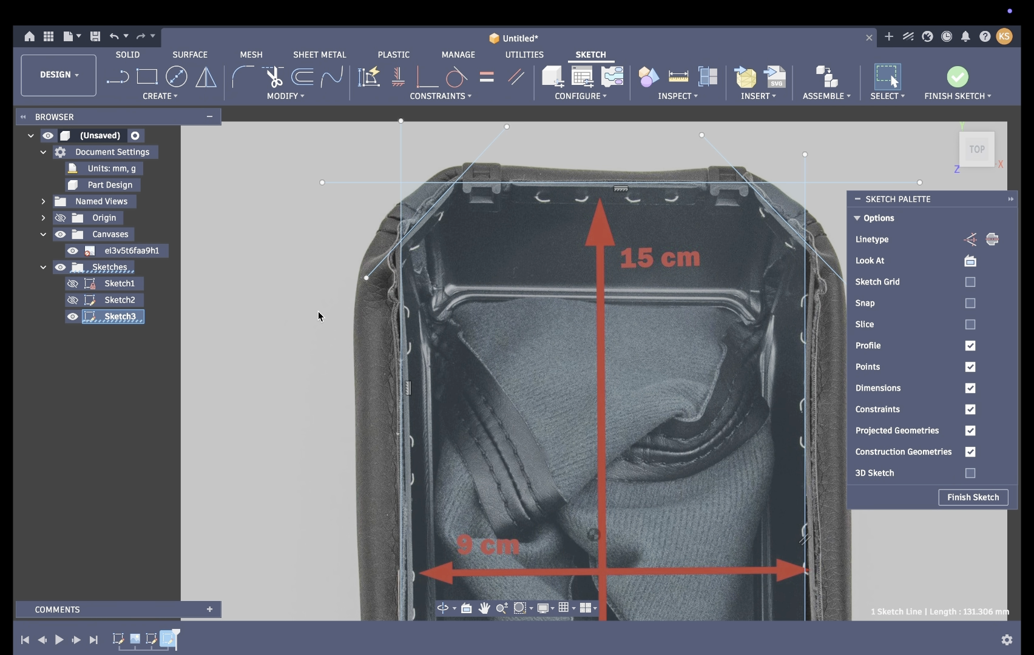
# Try placing points where the upper-left diagonal crosses the left and top lines and dimensioning the distance between them
pyautogui.click(178, 105)
pyautogui.click(133, 258)
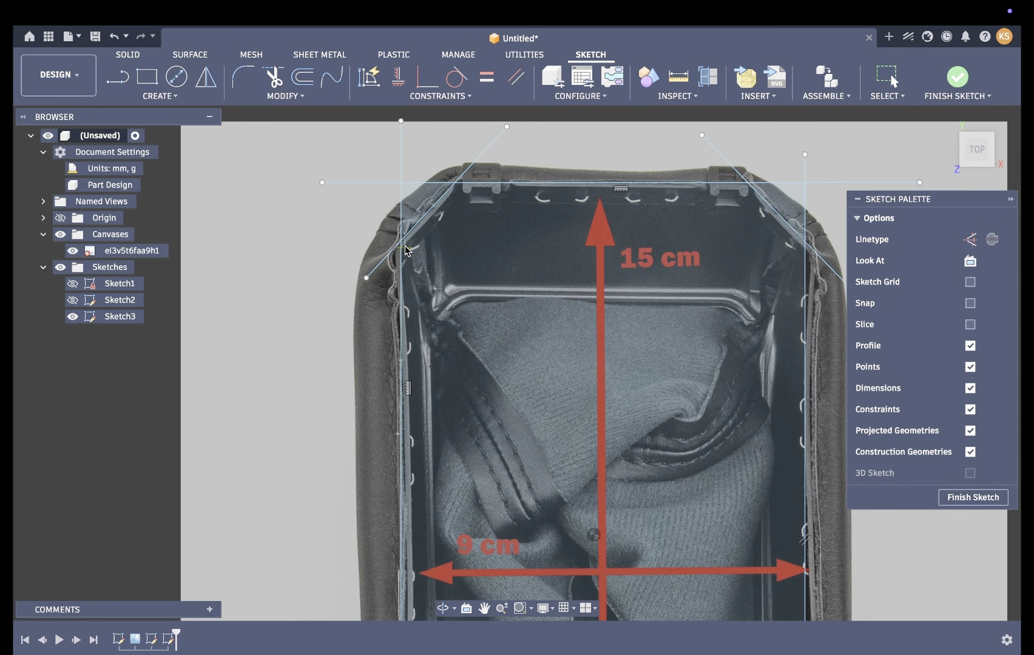
pyautogui.click(455, 183)
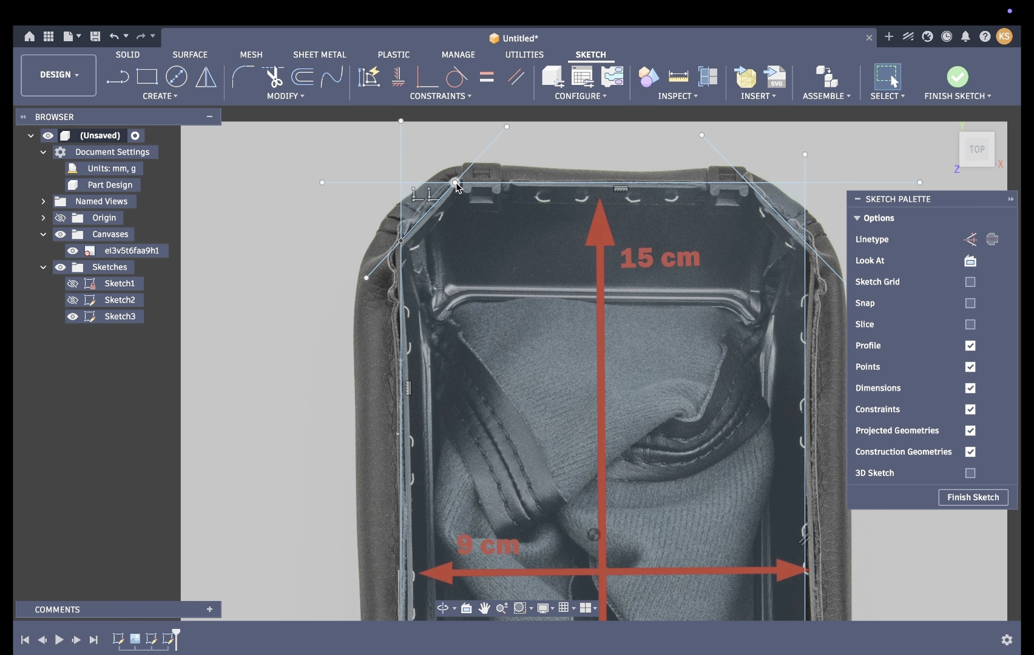
pyautogui.click(402, 241)
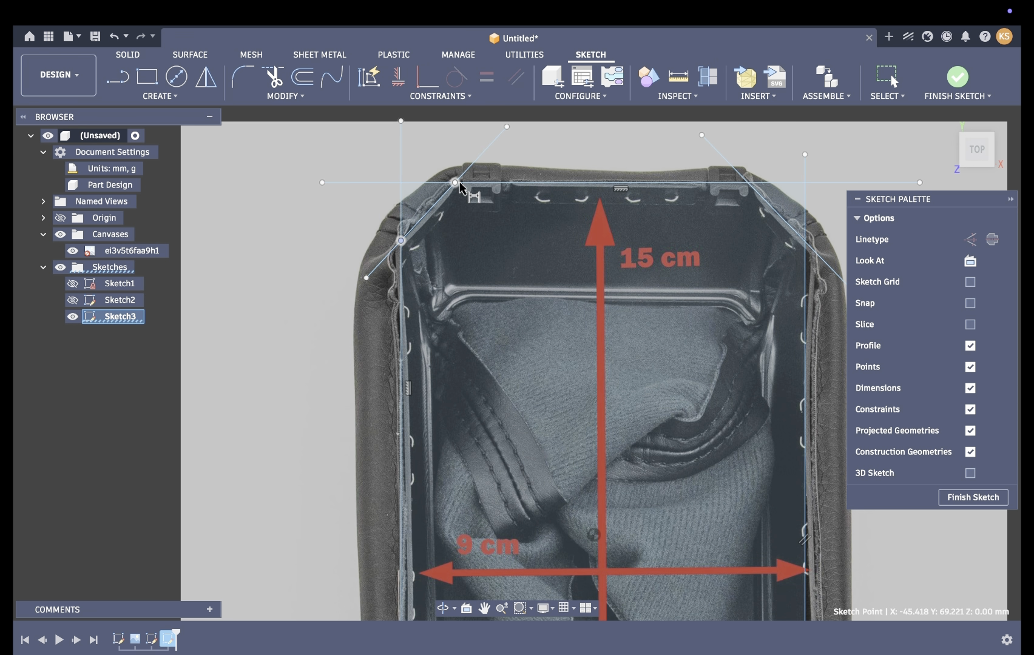
pyautogui.click(401, 241)
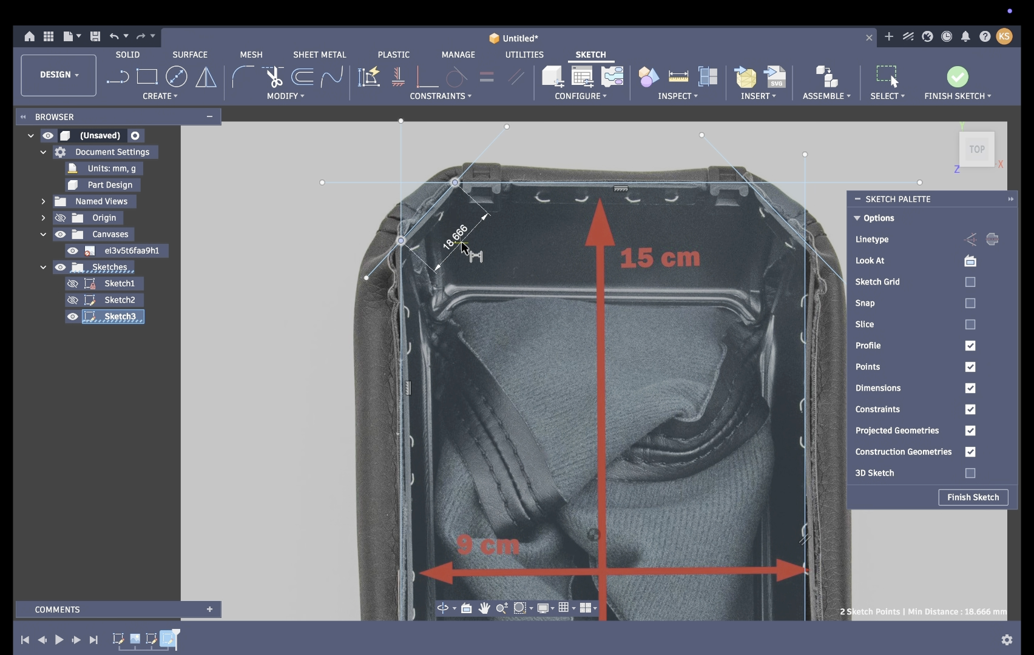
pyautogui.press('Escape')
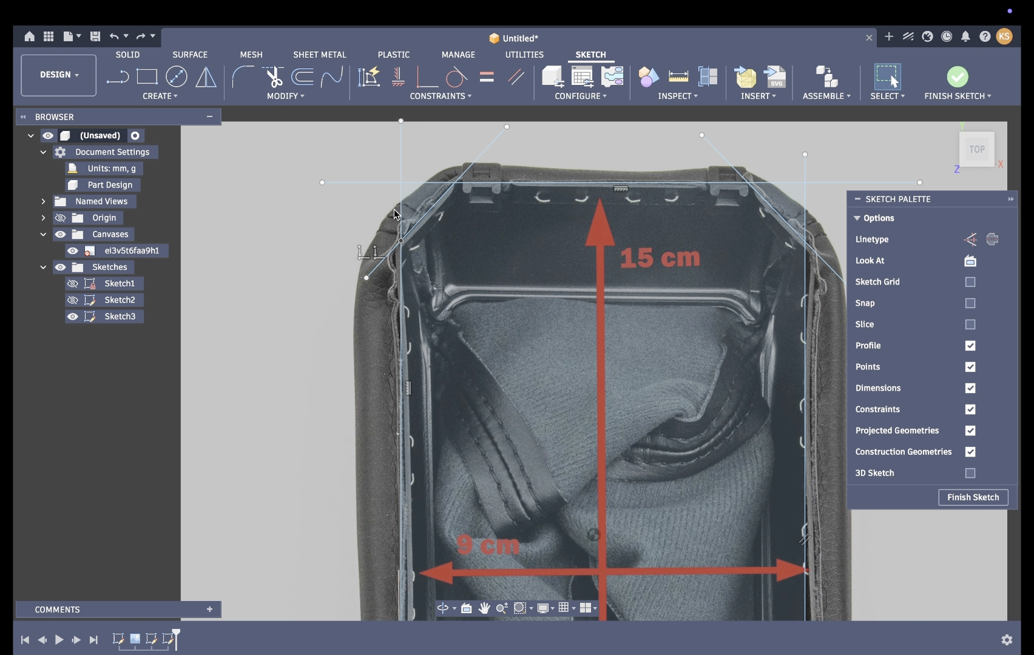
# Nudge the upper-right diagonal line and the bottom horizontal line to follow the opening's edges in the photo
pyautogui.moveTo(452, 273); pyautogui.dragTo(324, 265, button='middle')
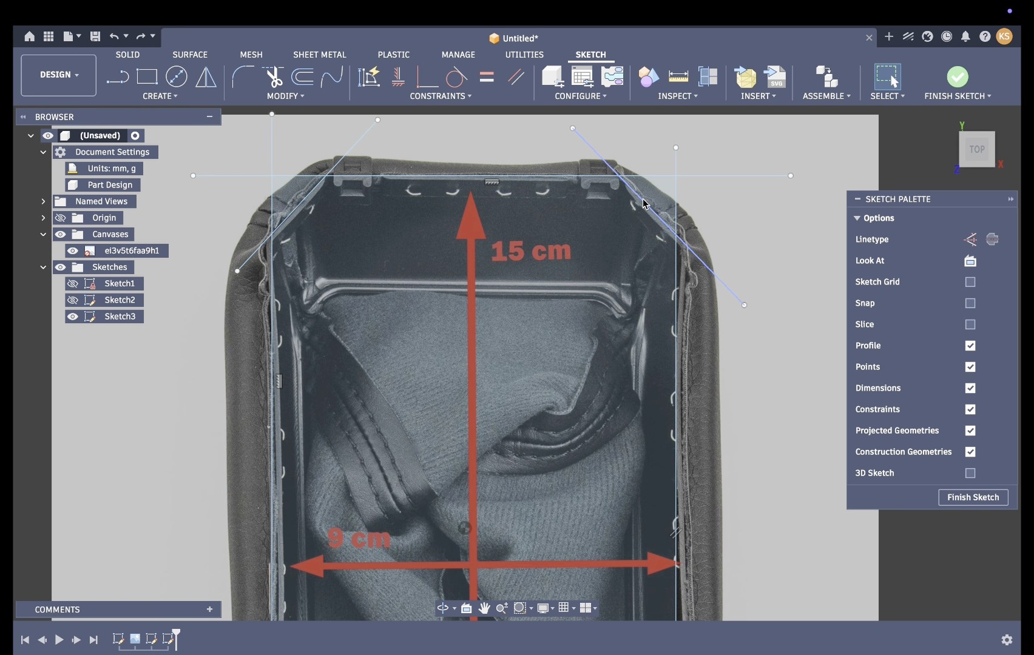
pyautogui.click(642, 209)
pyautogui.scroll(-10, 642, 213)
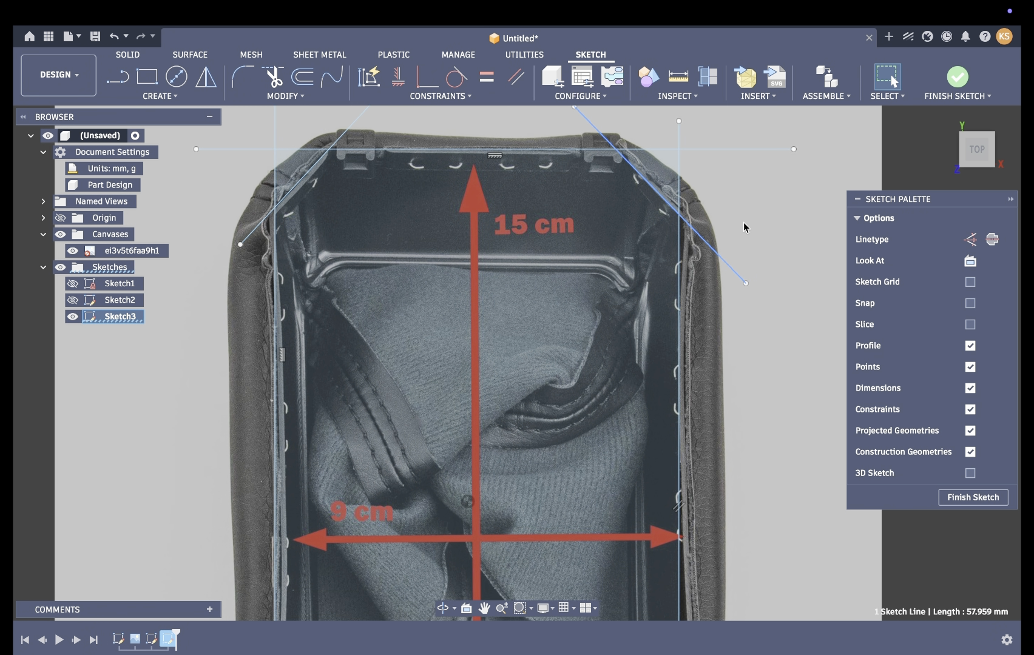
pyautogui.scroll(10, 720, 379)
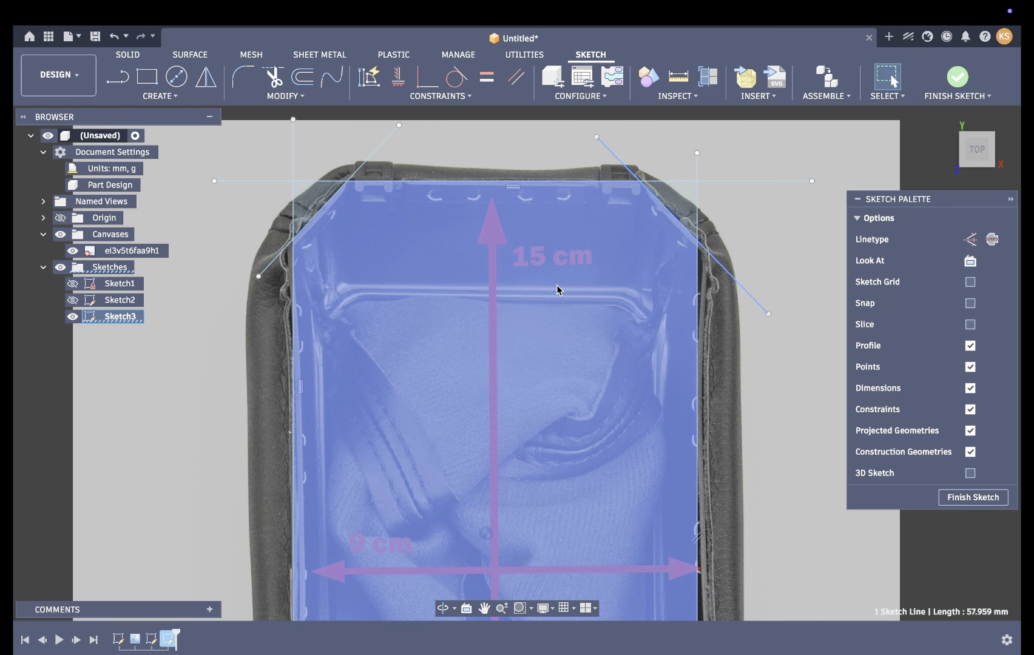
pyautogui.scroll(-9, 425, 353)
pyautogui.click(496, 464)
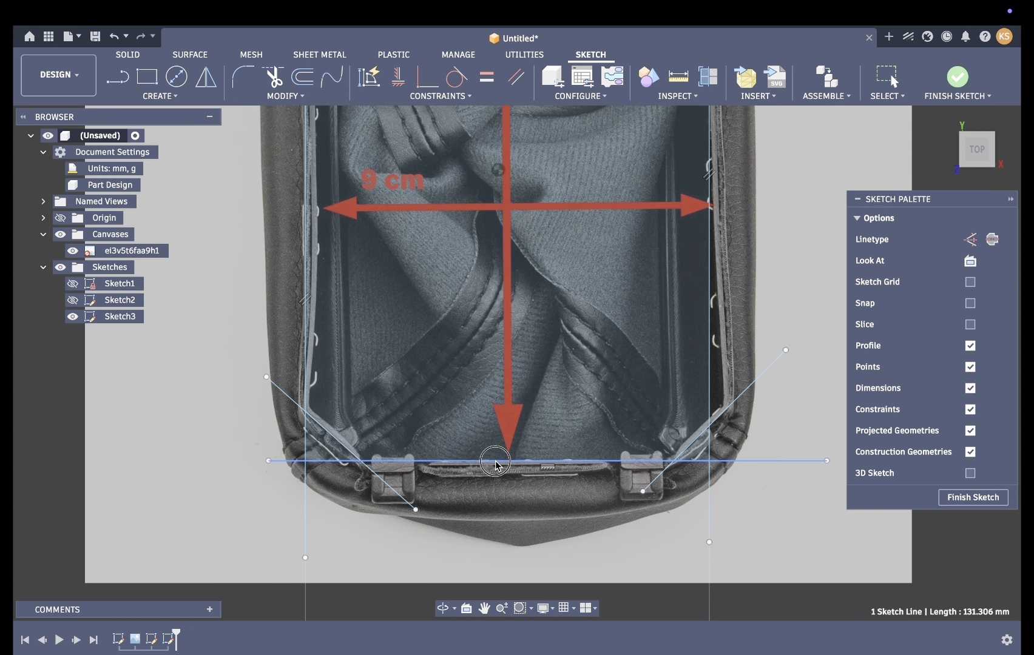
pyautogui.scroll(-6, 495, 461)
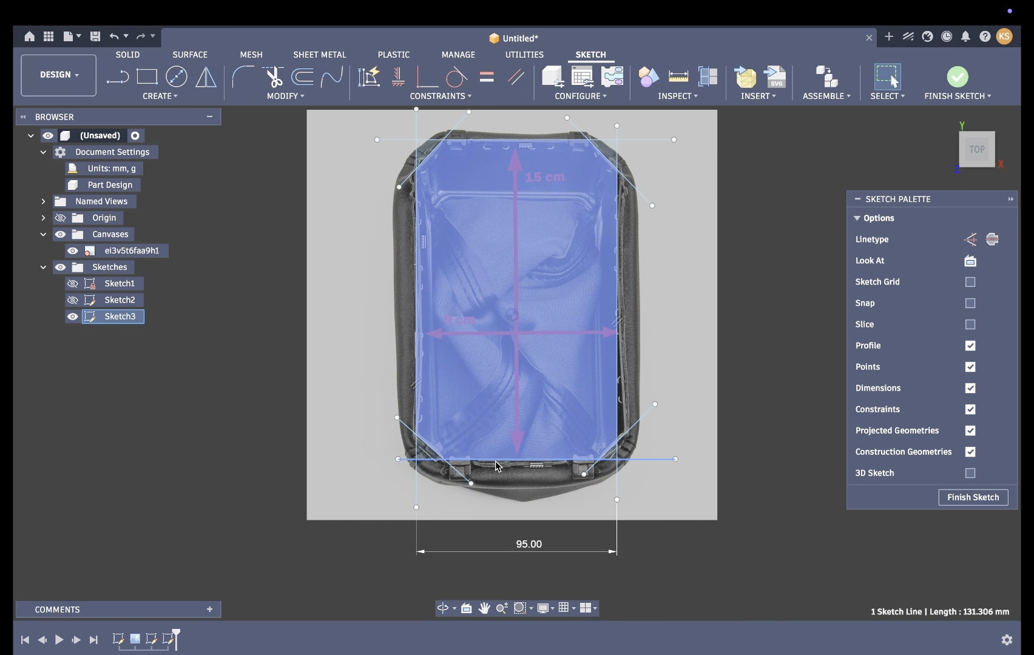
pyautogui.press('d')
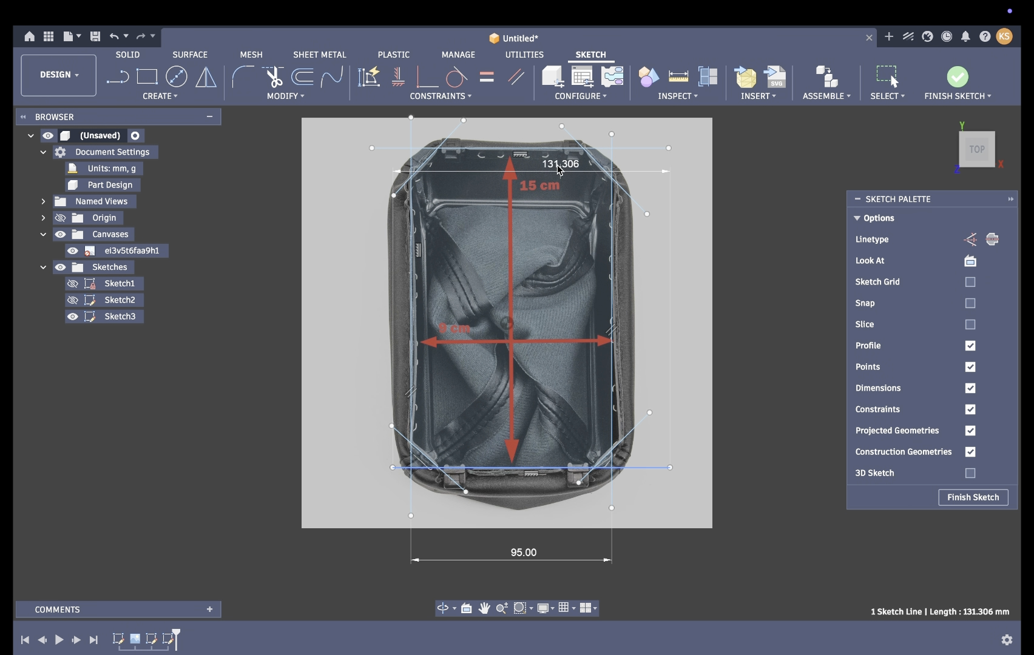
pyautogui.click(557, 145)
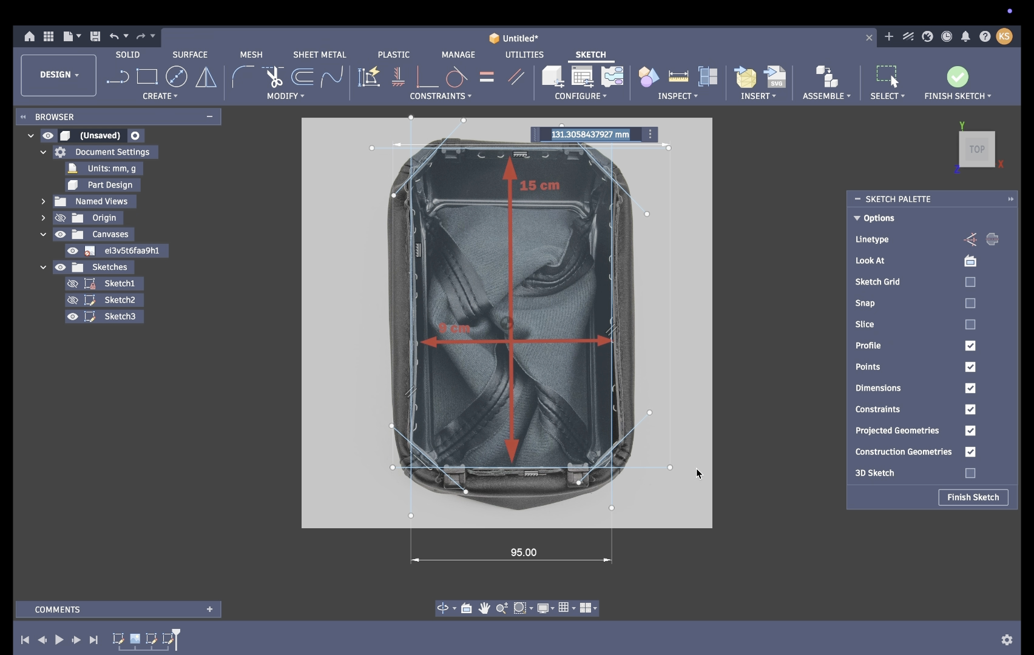
pyautogui.press('Return')
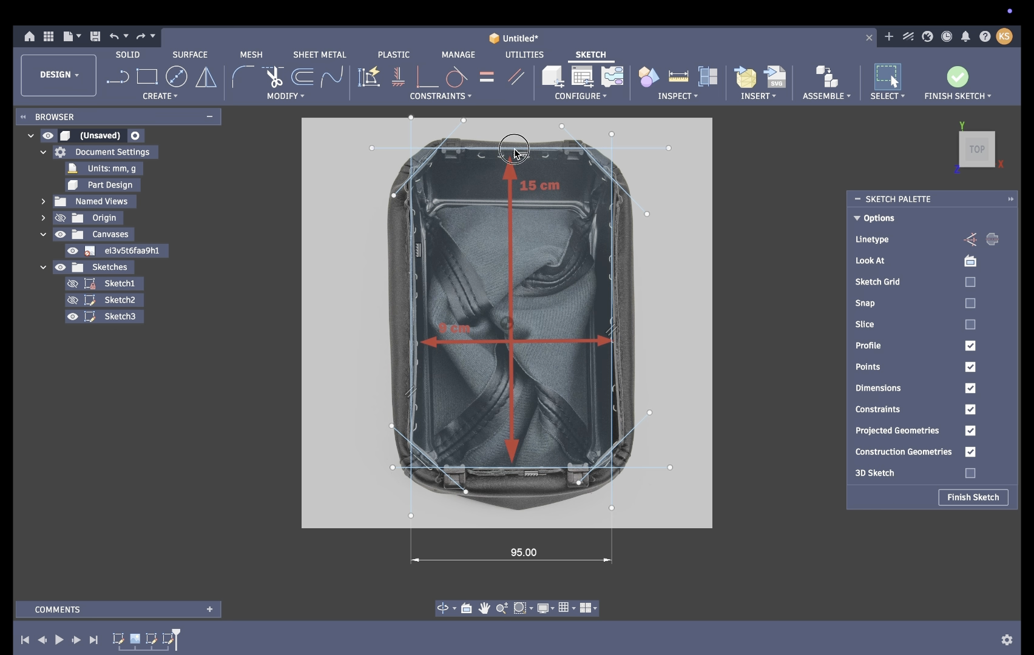
# Dimension the distance between the top and bottom horizontal lines and set it to 150 mm
pyautogui.click(514, 151)
pyautogui.click(556, 467)
pyautogui.click(750, 401)
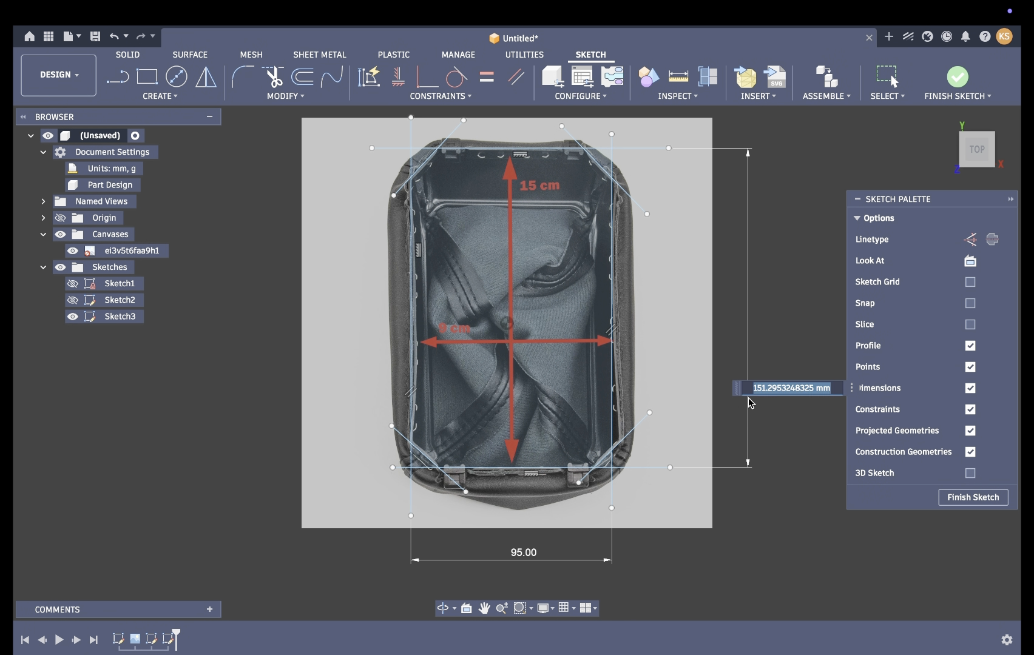
pyautogui.write('150')
pyautogui.press('Return')
pyautogui.press('Escape')
# Shift the two vertical lines slightly sideways to fit the opening's side edges and check their alignment along the photo
pyautogui.scroll(5, 581, 443)
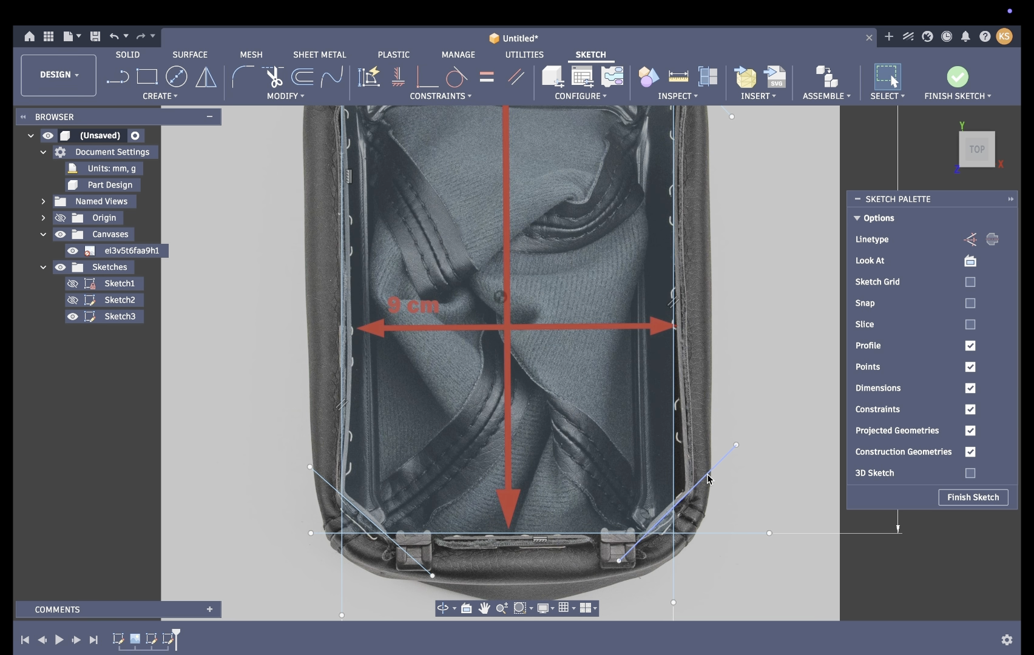
pyautogui.click(348, 396)
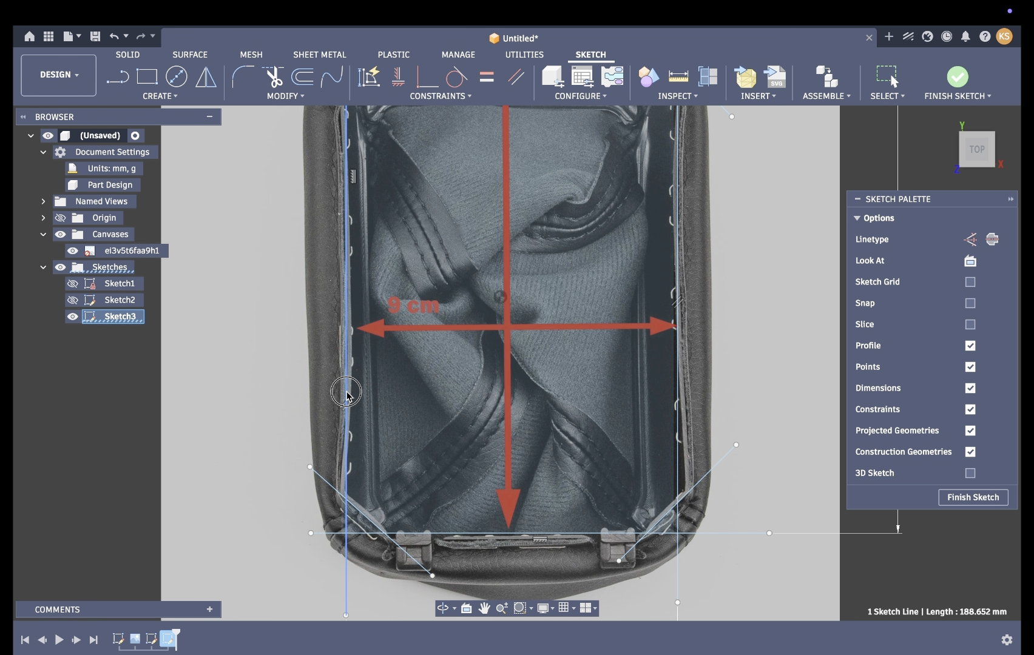
pyautogui.scroll(3, 349, 398)
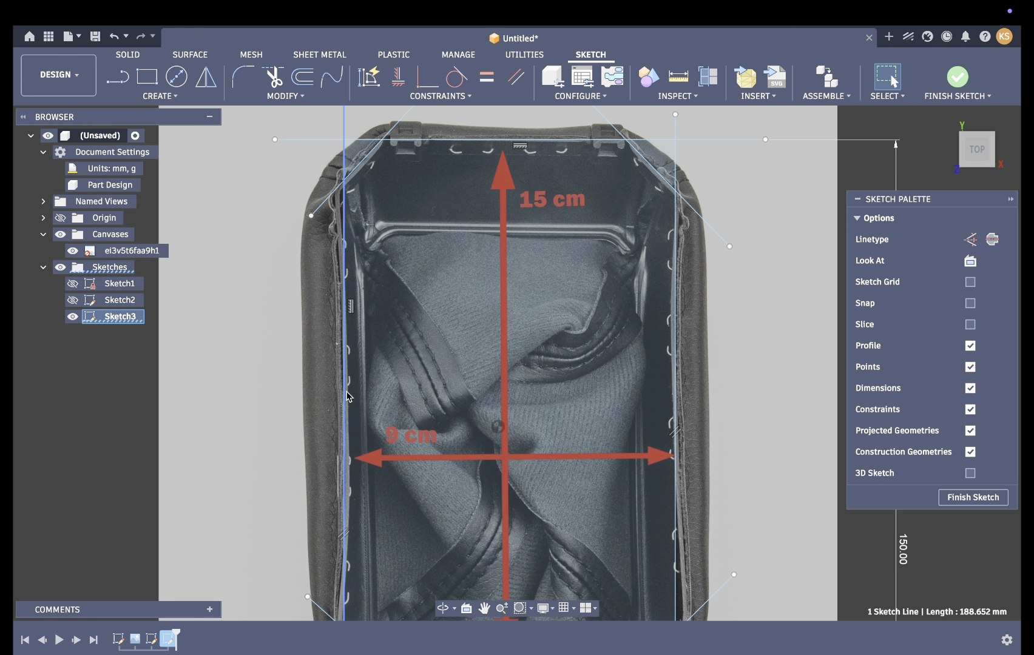
pyautogui.scroll(-5, 347, 396)
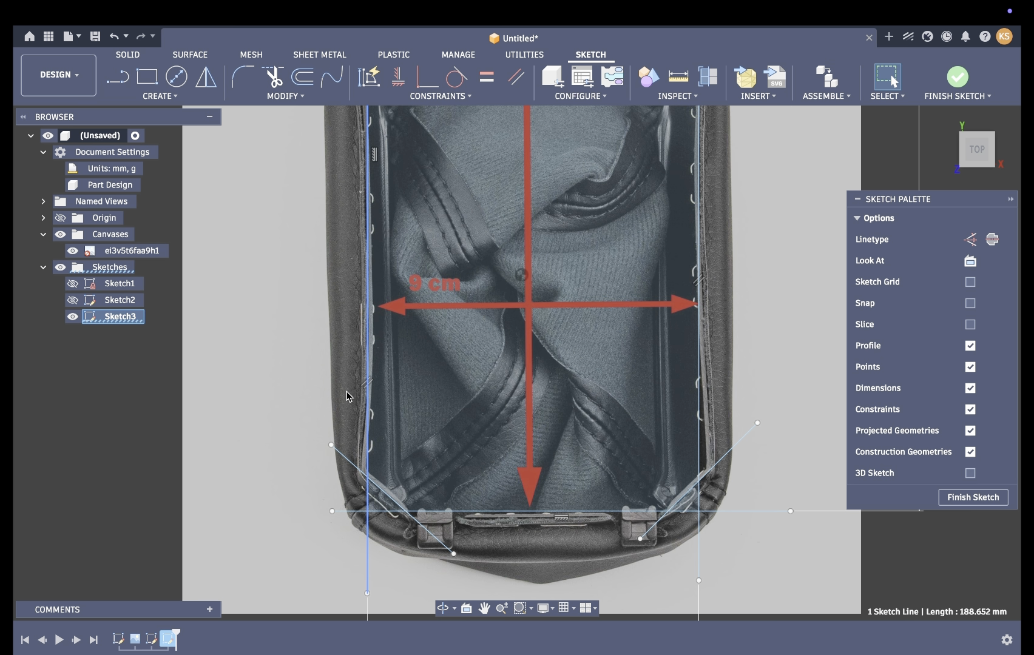
pyautogui.scroll(6, 348, 396)
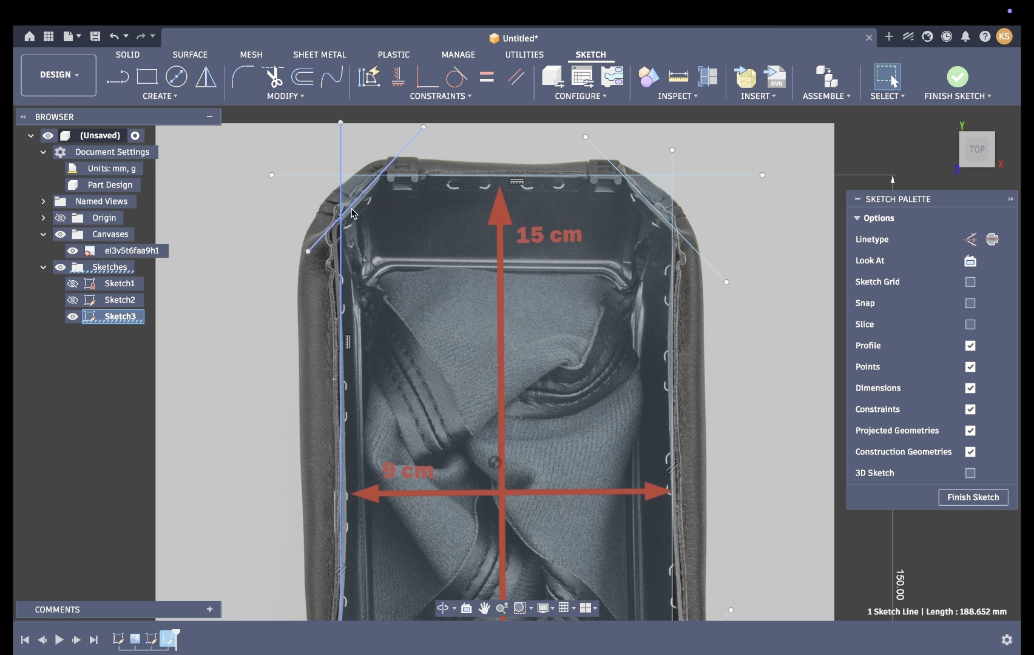
# Replace the width dimension between the two vertical lines with one of 90 mm
pyautogui.scroll(-3, 536, 223)
pyautogui.scroll(-2, 725, 174)
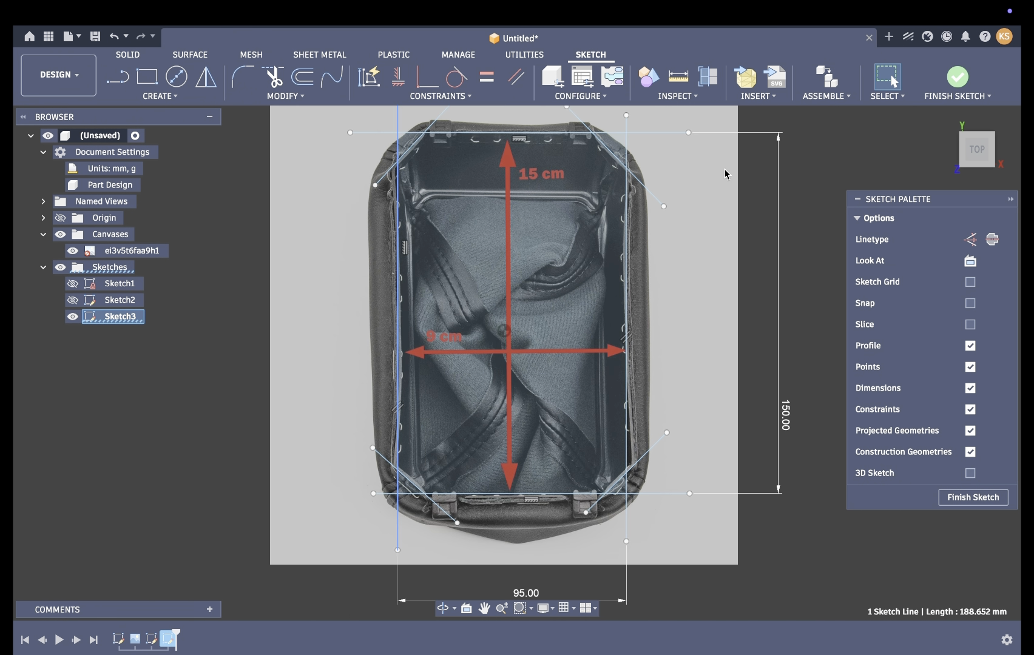
pyautogui.scroll(3, 725, 174)
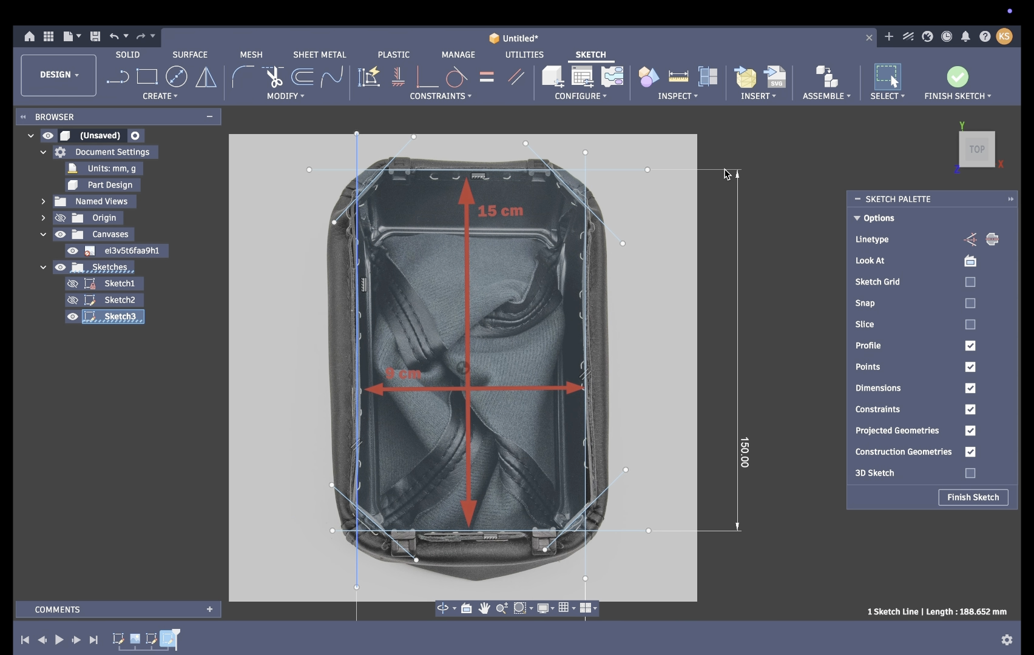
pyautogui.scroll(-2, 727, 173)
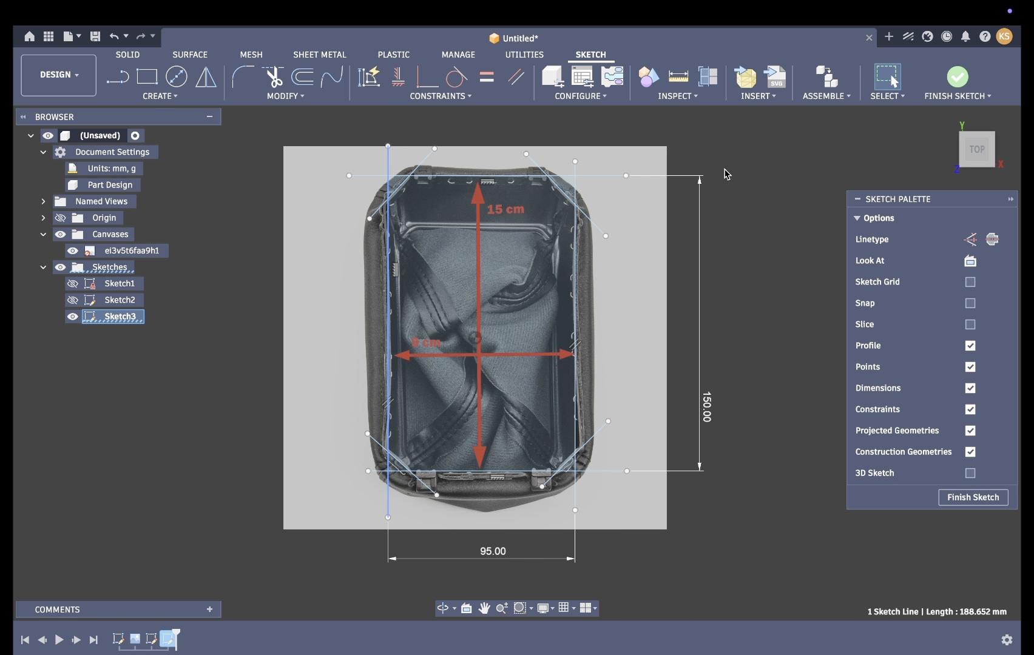
pyautogui.click(495, 561)
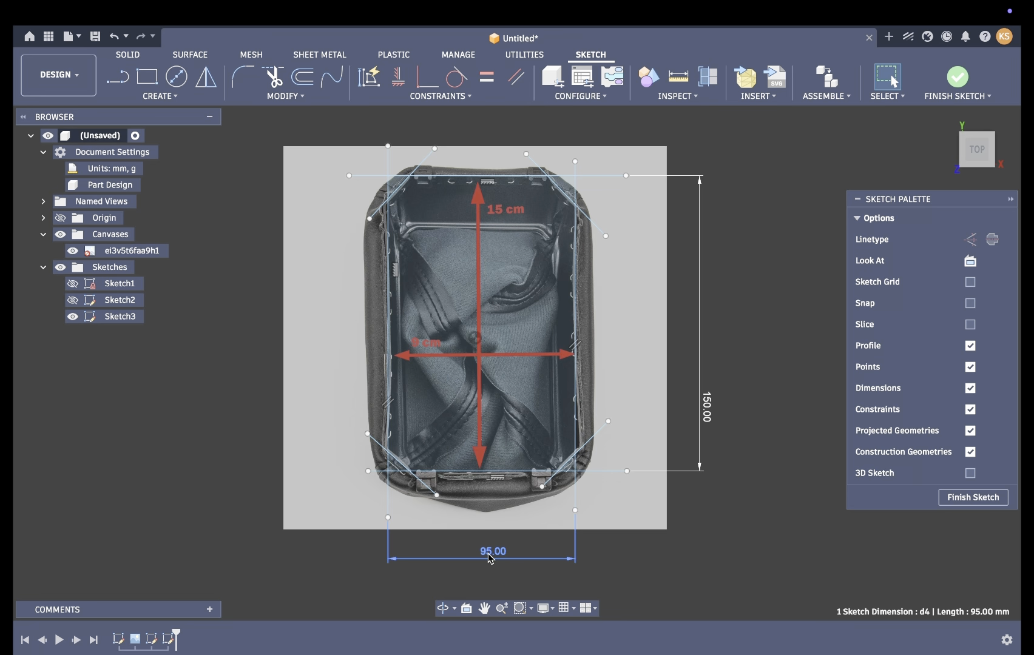
pyautogui.press('Delete')
pyautogui.click(388, 497)
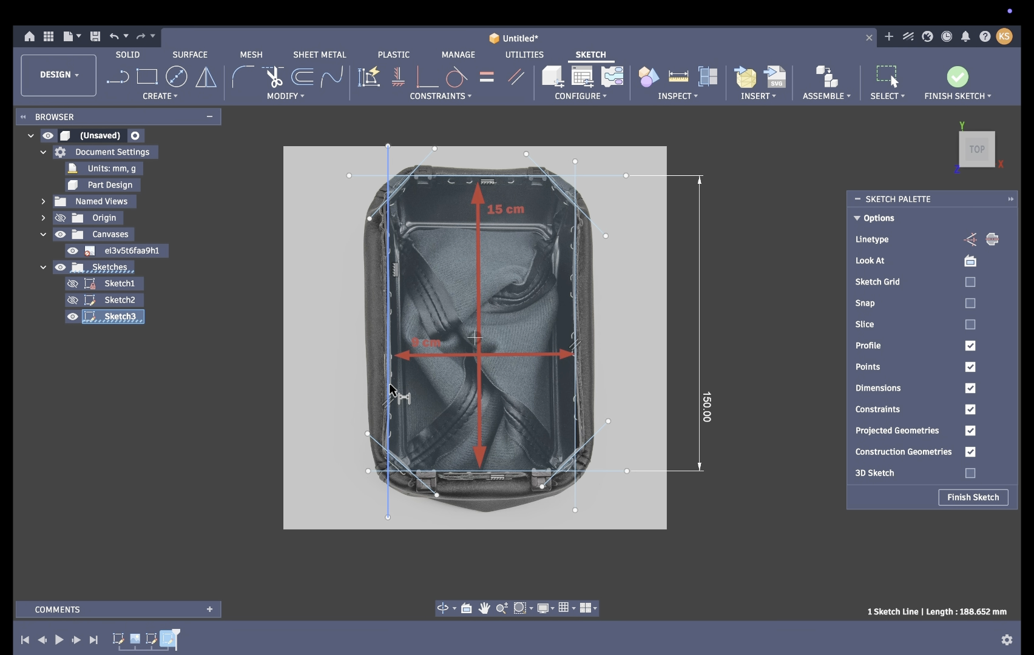
pyautogui.click(575, 419)
pyautogui.click(497, 555)
pyautogui.write('90')
pyautogui.press('Return')
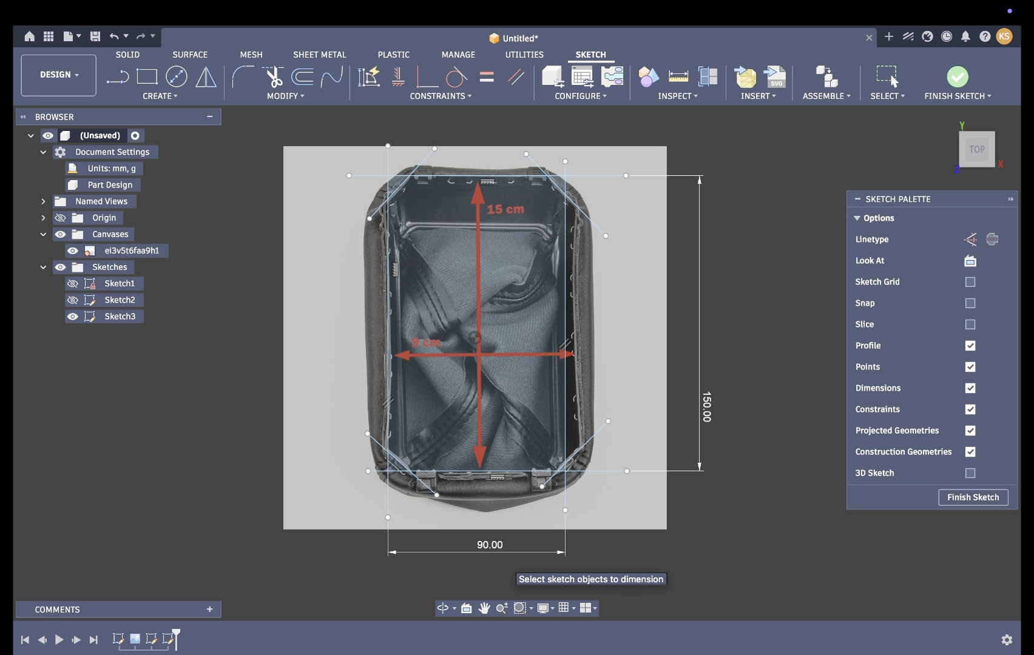
# Shift the pair of vertical lines slightly sideways and nudge the lower-right diagonal to follow the opening's edges in the photo
pyautogui.moveTo(567, 392); pyautogui.dragTo(572, 393)
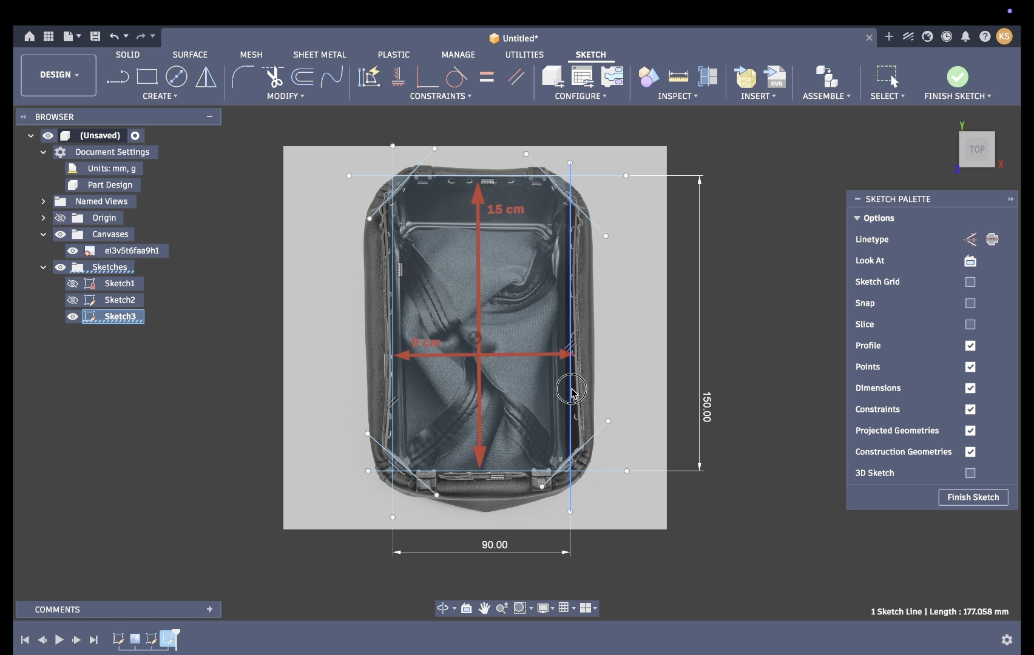
pyautogui.scroll(3, 517, 364)
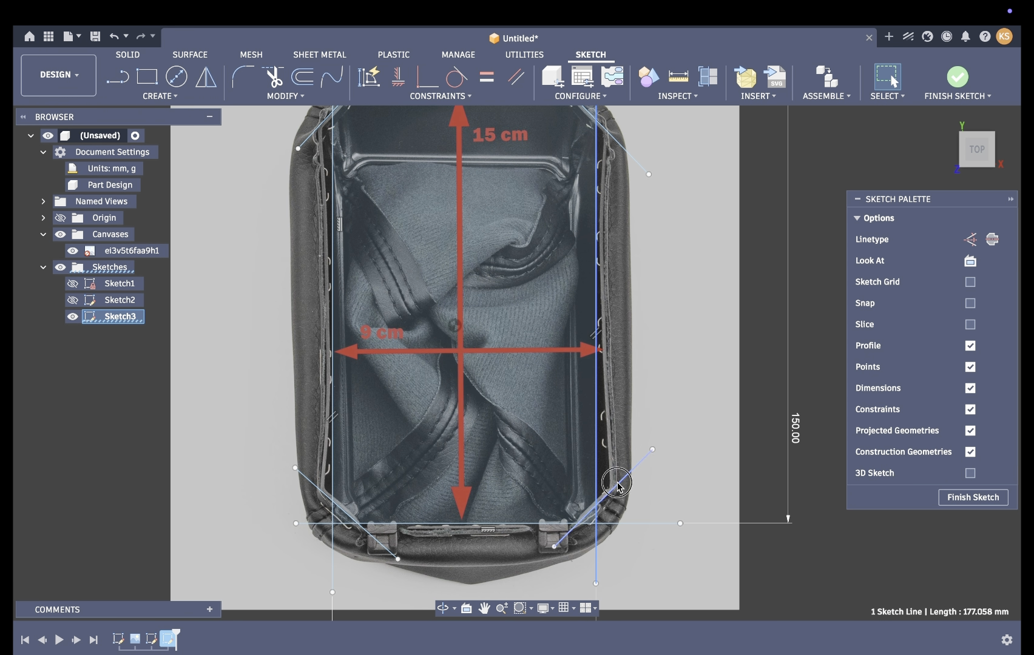
pyautogui.moveTo(617, 486); pyautogui.dragTo(615, 484)
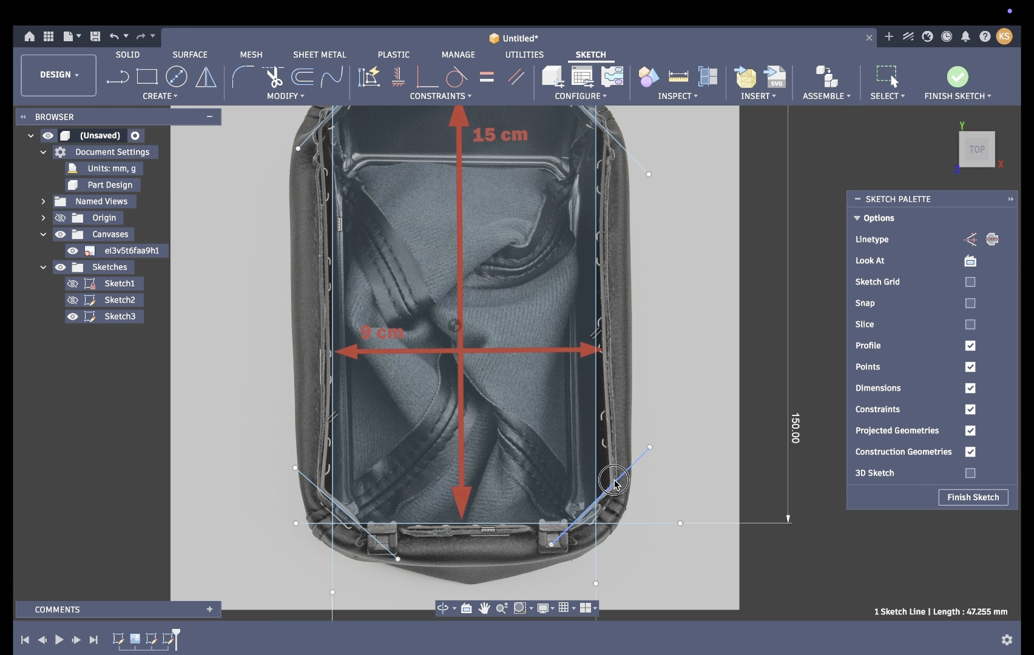
pyautogui.click(757, 581)
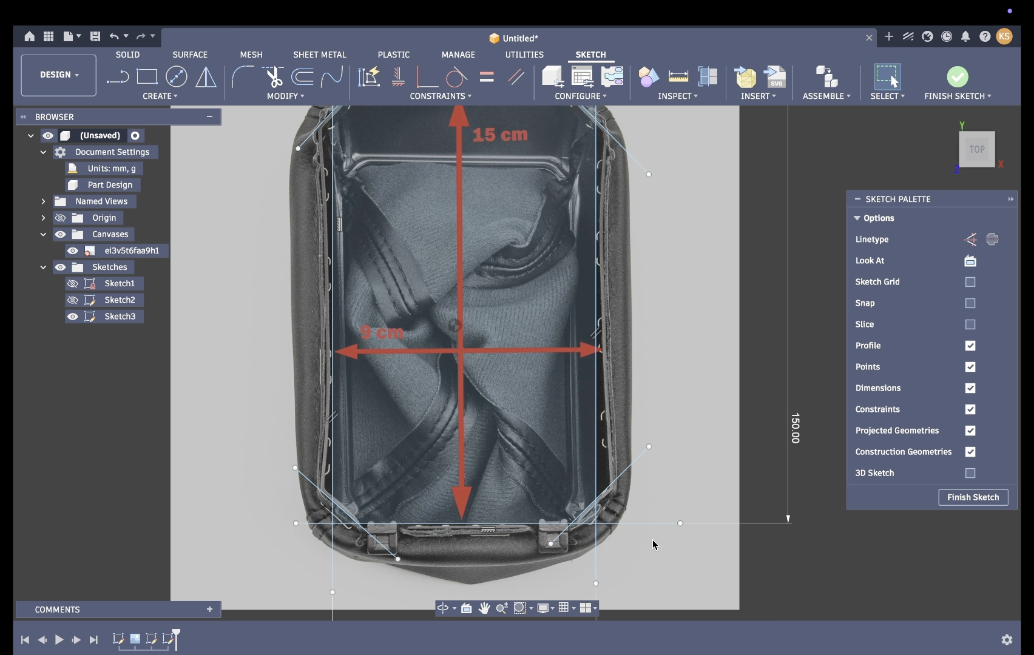
pyautogui.moveTo(607, 481); pyautogui.dragTo(610, 483)
pyautogui.click(753, 555)
# Nudge the upper-left diagonal line slightly to fit the opening's corner in the photo
pyautogui.scroll(-4, 755, 557)
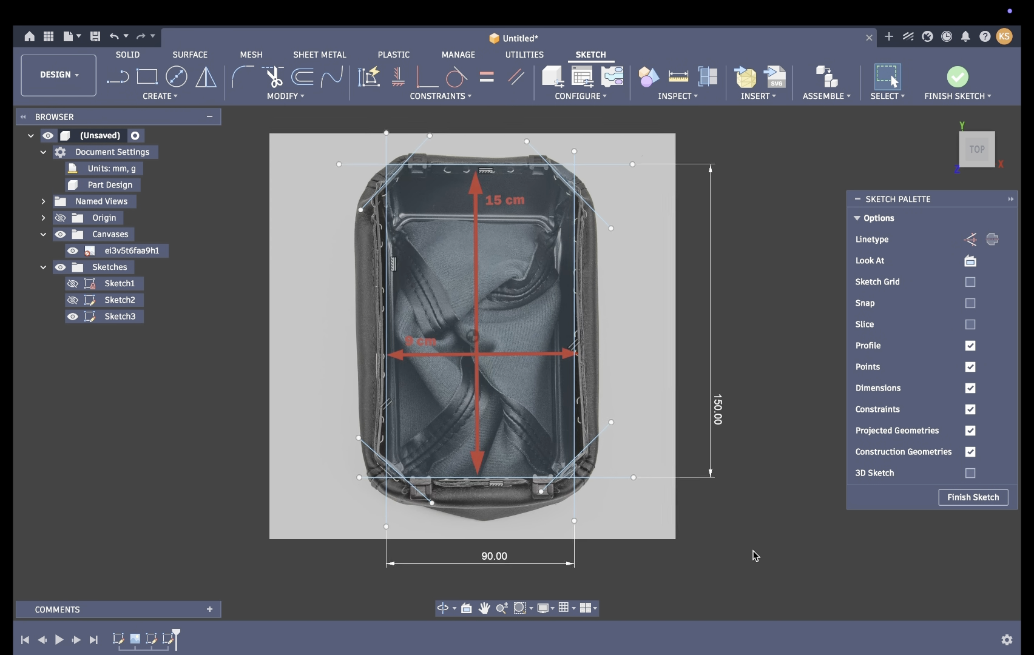
pyautogui.click(395, 182)
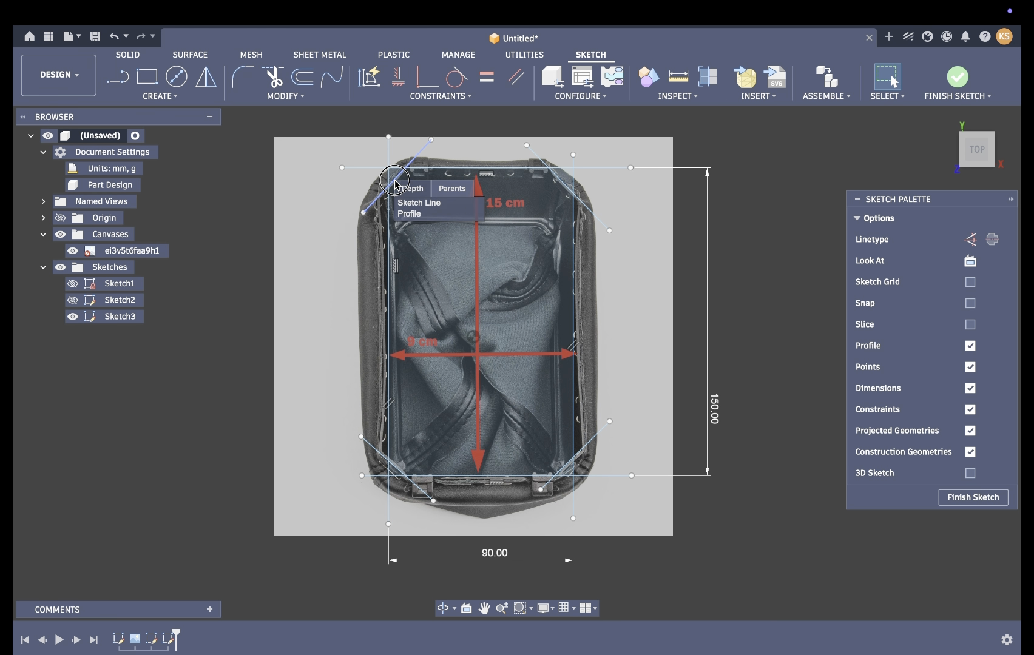
pyautogui.click(401, 182)
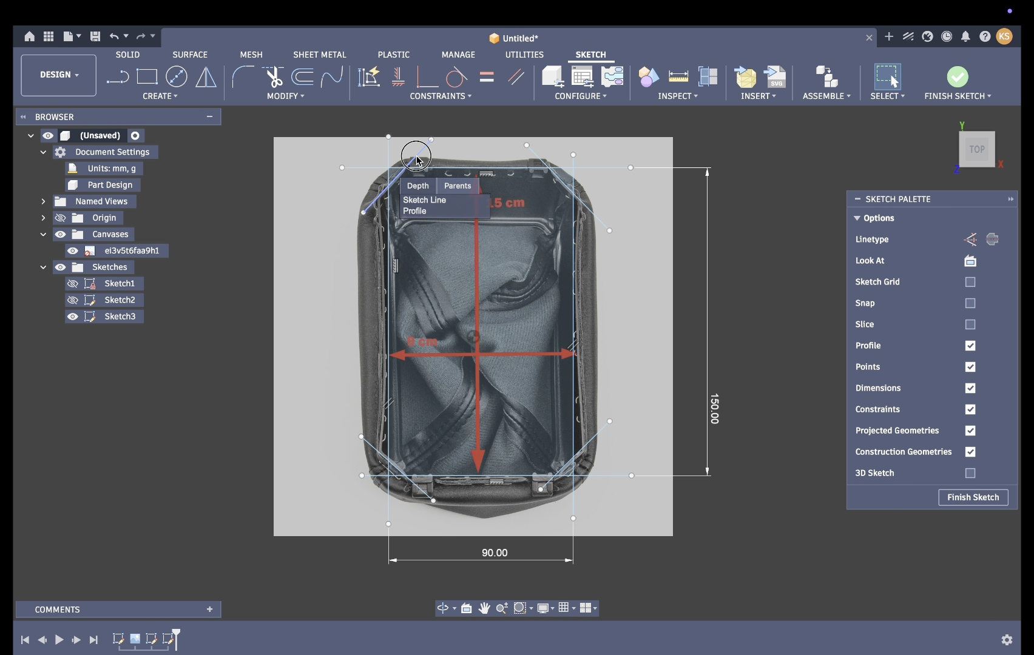
pyautogui.click(417, 160)
pyautogui.moveTo(417, 160); pyautogui.dragTo(419, 161)
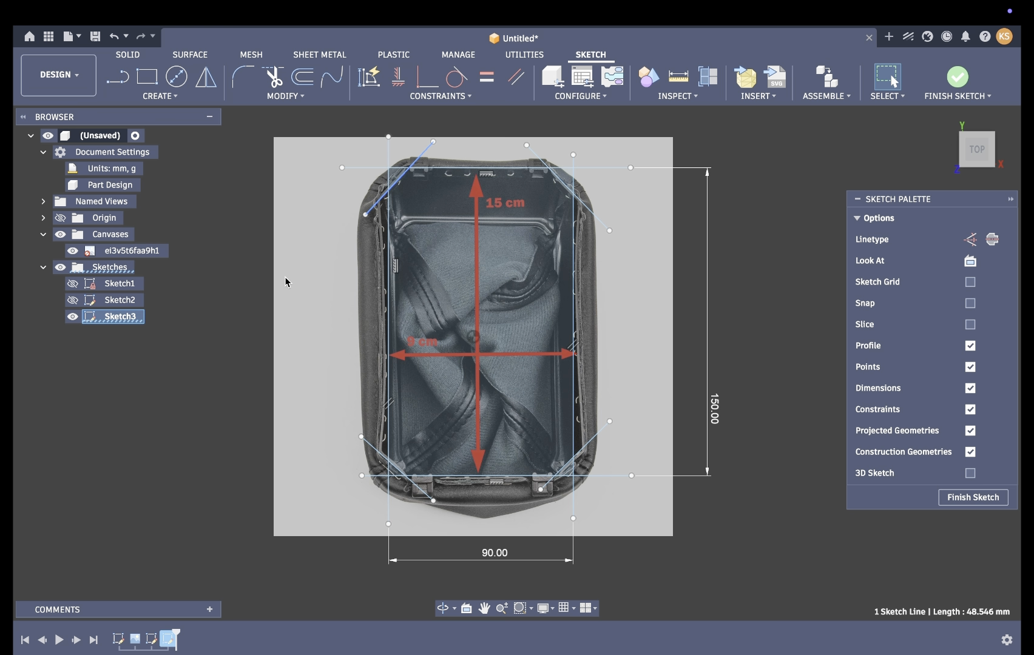
pyautogui.click(259, 300)
# Trim the line ends that extend past the outline at the two upper corners
pyautogui.click(268, 76)
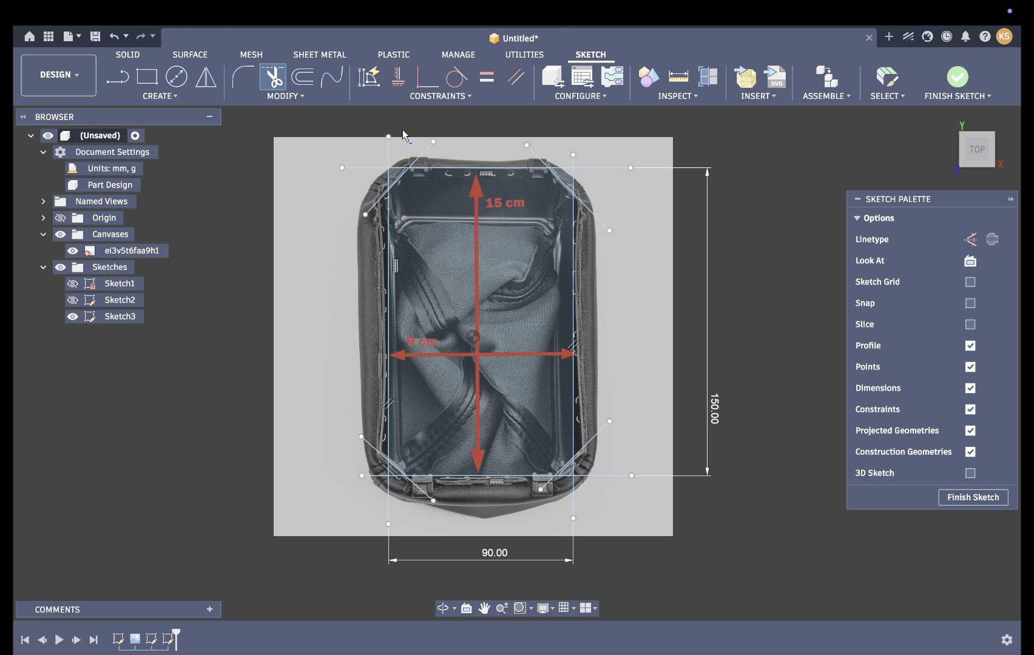
pyautogui.click(370, 168)
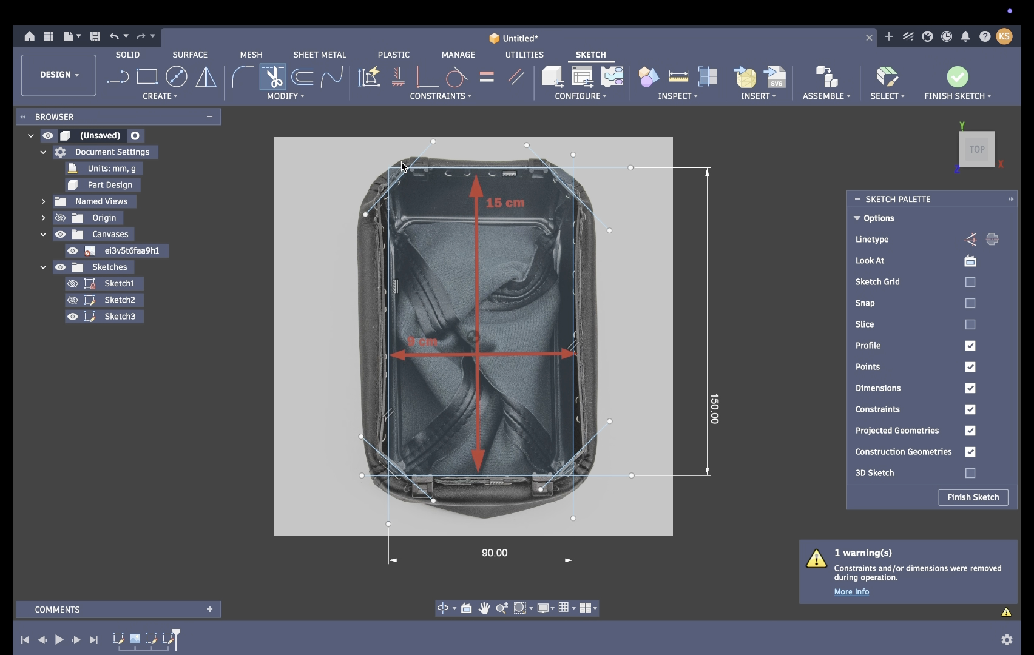
pyautogui.press('Escape')
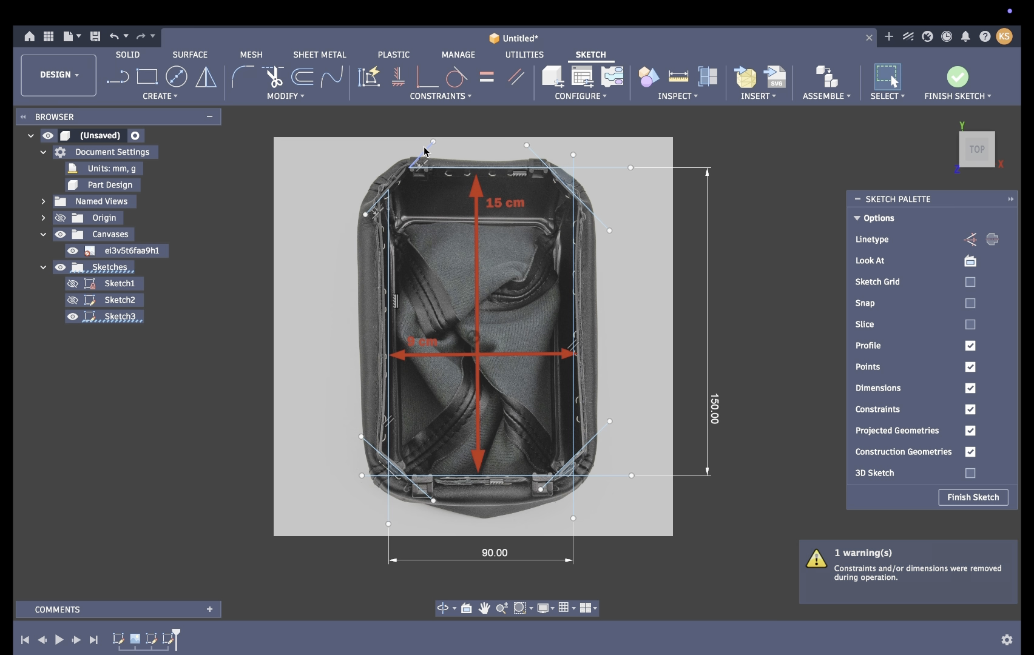
pyautogui.click(273, 76)
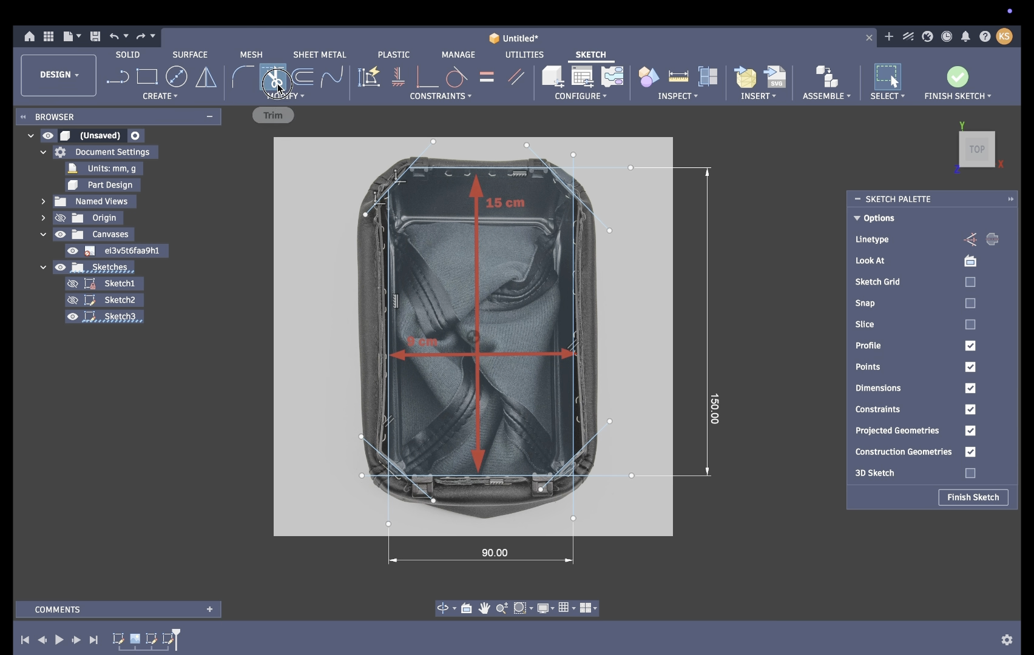
pyautogui.click(421, 156)
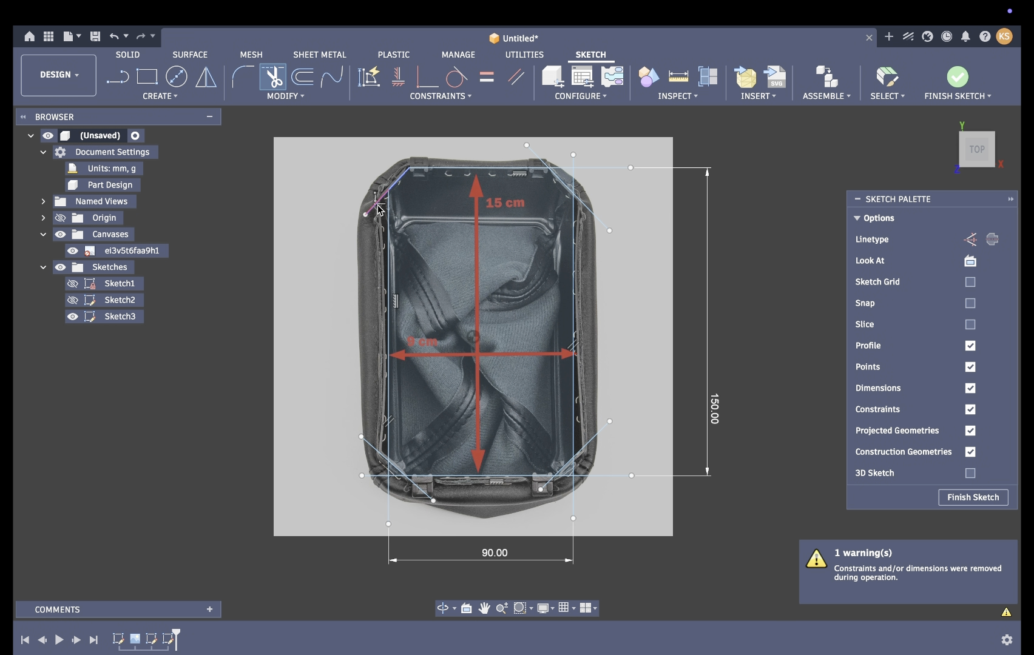
pyautogui.click(568, 159)
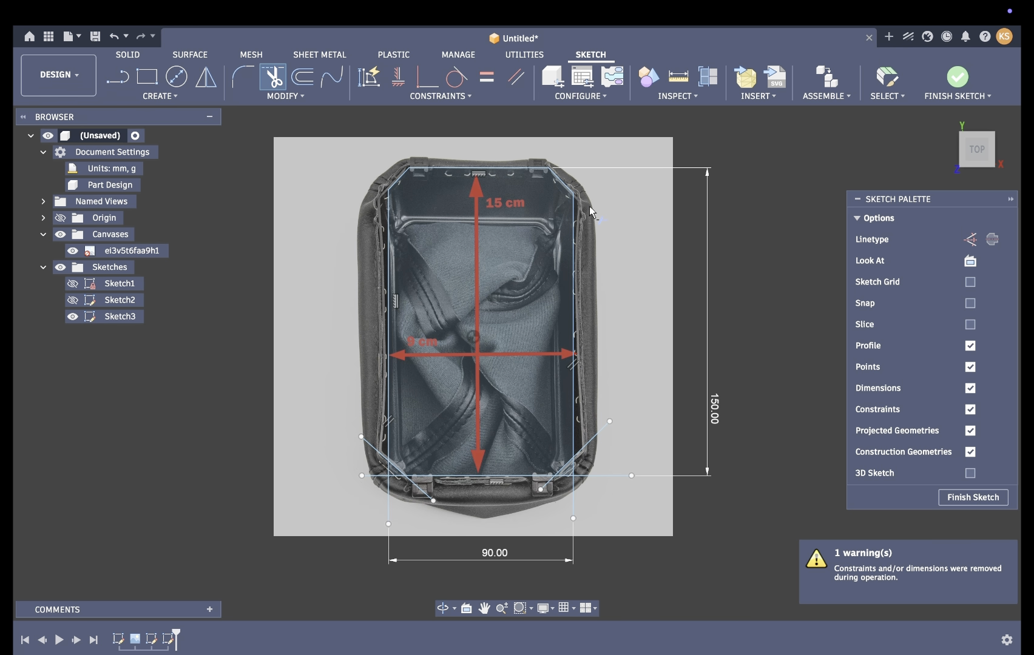
# Trim the excess line ends at the two lower corners to close the eight-sided outline
pyautogui.scroll(-3, 588, 209)
pyautogui.click(596, 360)
pyautogui.click(606, 399)
pyautogui.click(568, 419)
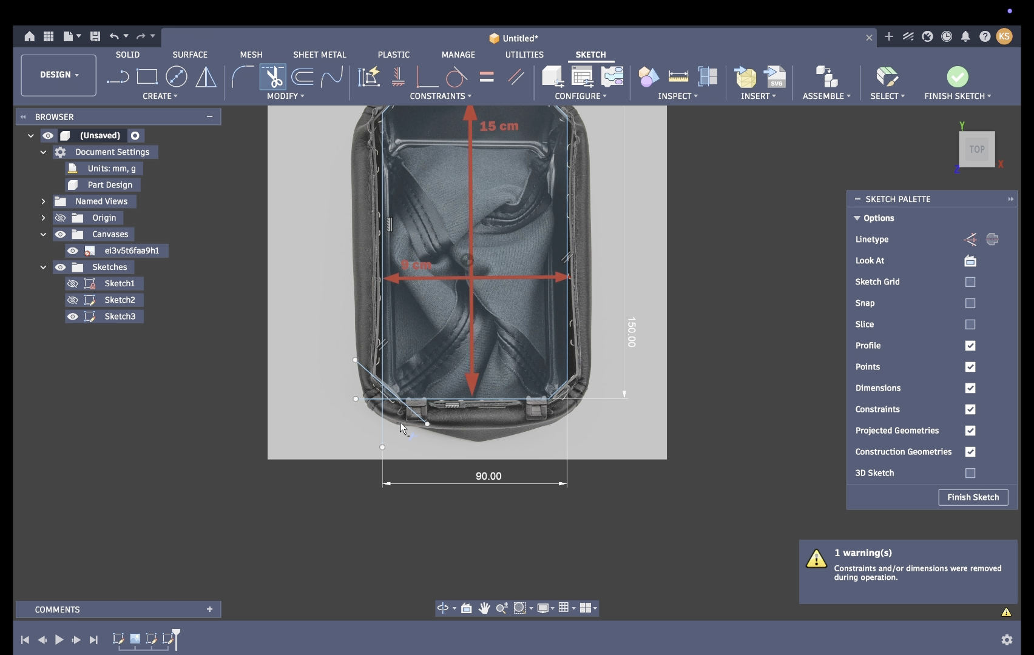
pyautogui.click(383, 426)
pyautogui.click(368, 373)
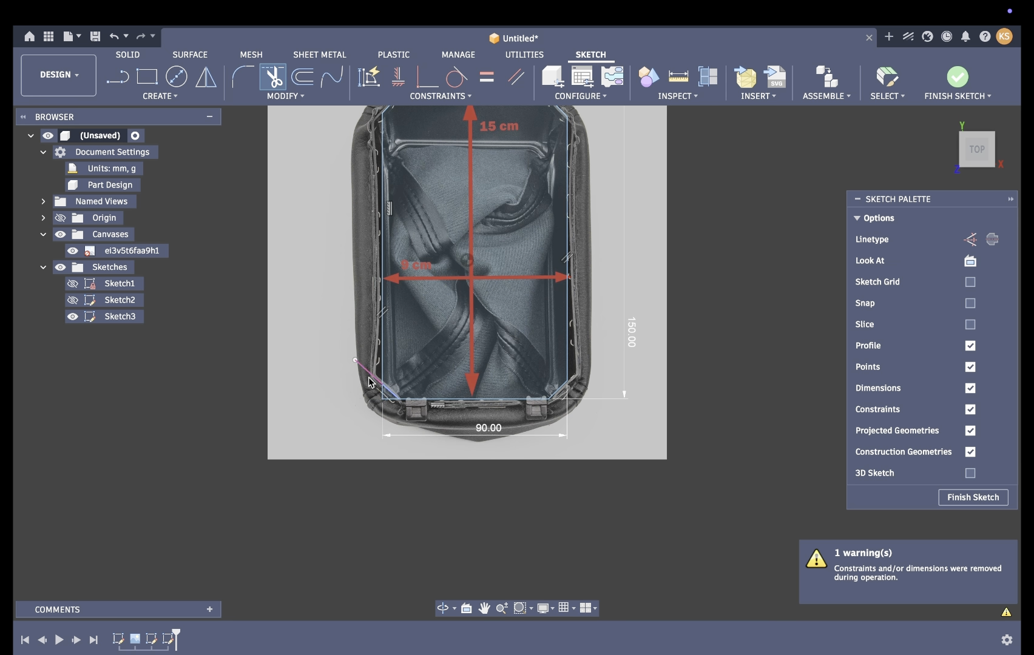
pyautogui.click(371, 398)
pyautogui.click(385, 400)
pyautogui.scroll(3, 389, 400)
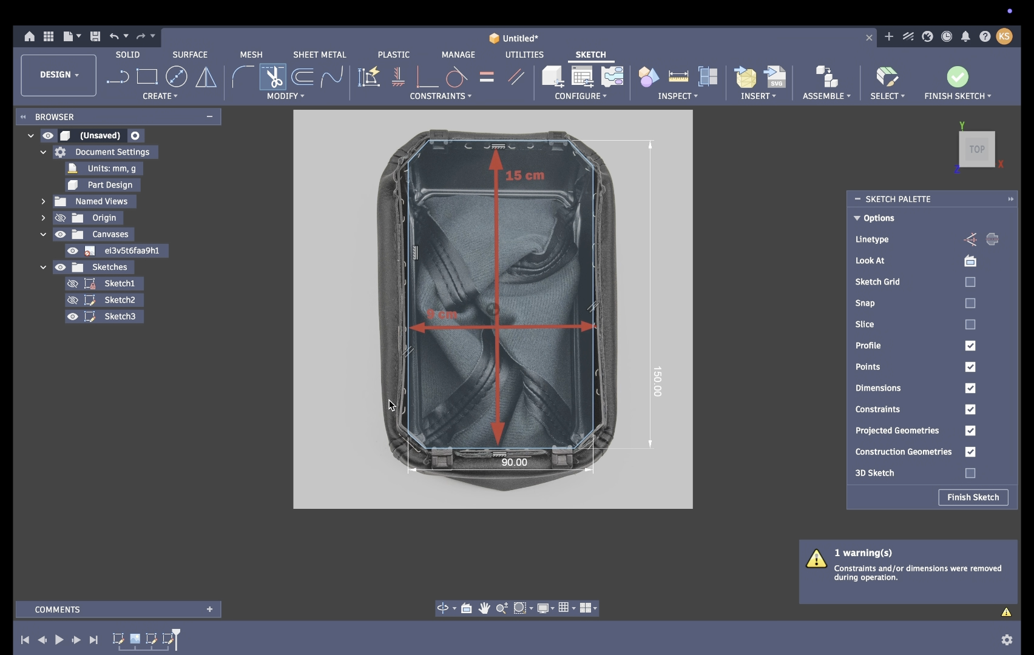
pyautogui.press('Escape')
# Offset the whole eight-sided outline 2 mm inward
pyautogui.click(303, 76)
pyautogui.click(452, 143)
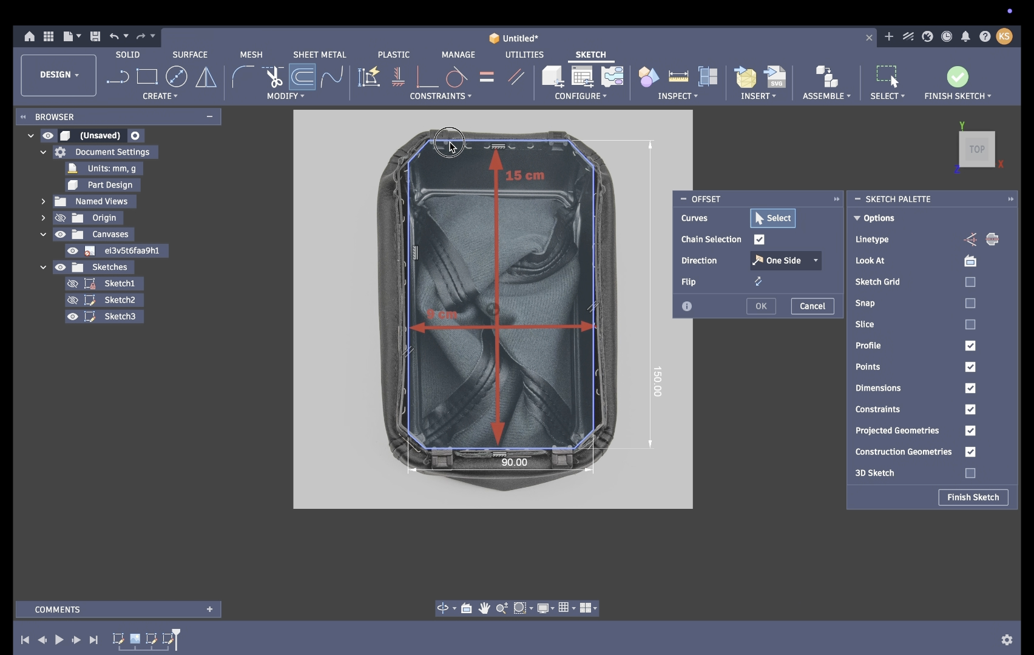
pyautogui.moveTo(455, 156); pyautogui.dragTo(454, 159)
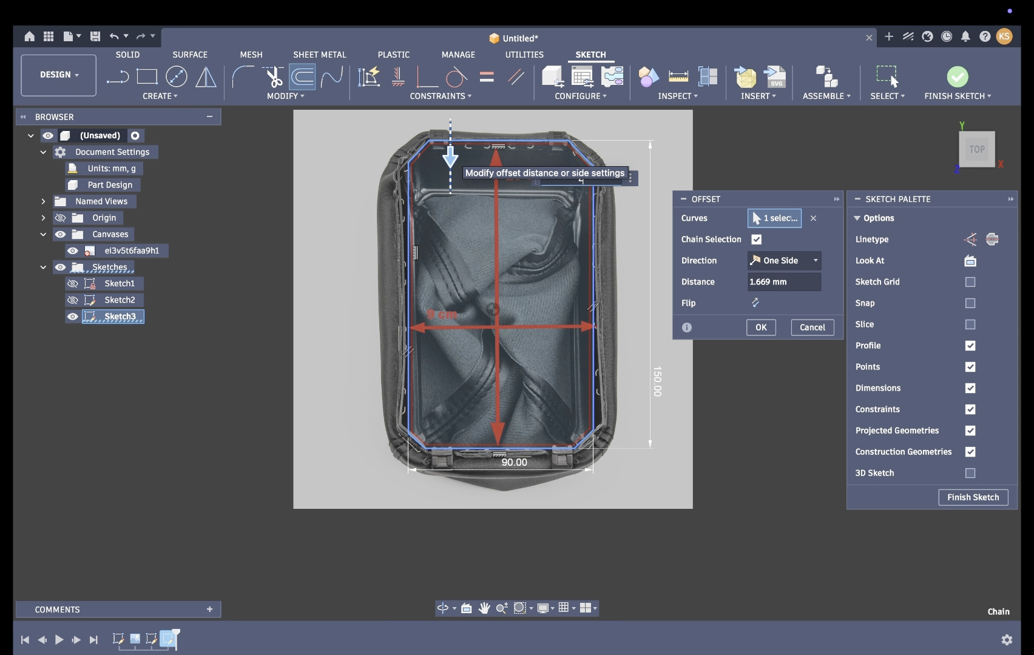
pyautogui.write('2')
pyautogui.scroll(1, 518, 368)
pyautogui.press('Return')
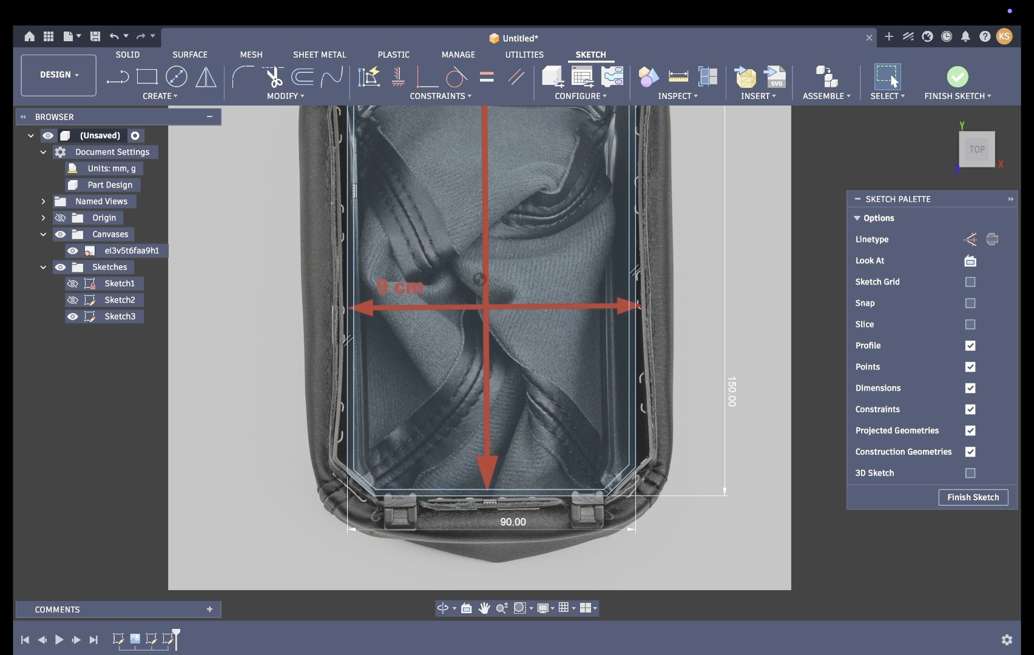
# Extrude the narrow ring between the two outlines 15 mm downward as a new body
pyautogui.scroll(5, 492, 171)
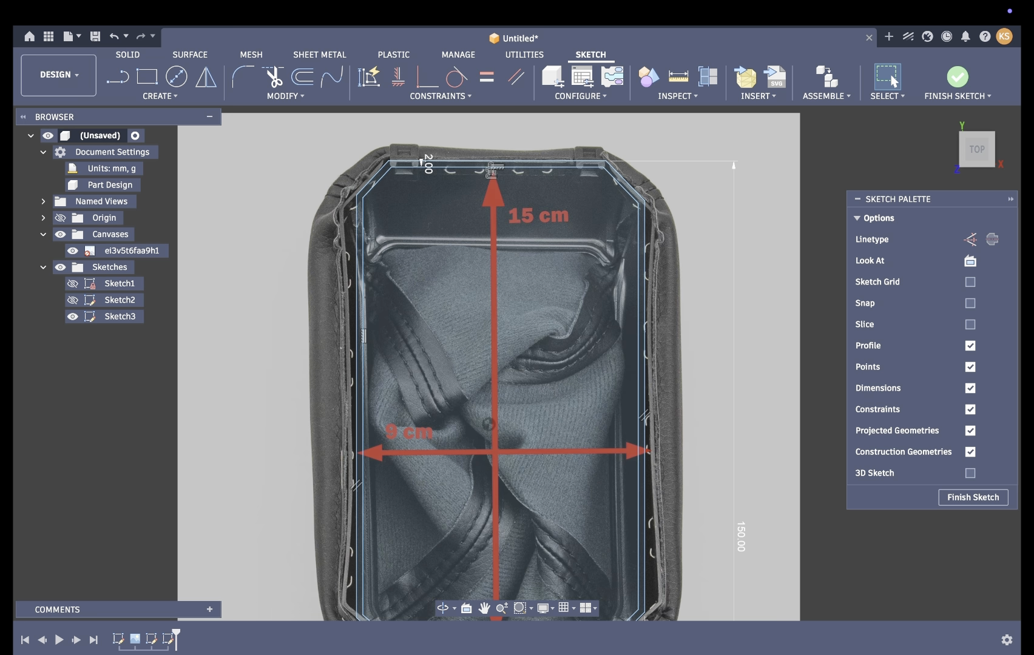
pyautogui.scroll(-3, 518, 368)
pyautogui.moveTo(975, 144); pyautogui.dragTo(947, 79)
pyautogui.press('e')
pyautogui.click(588, 411)
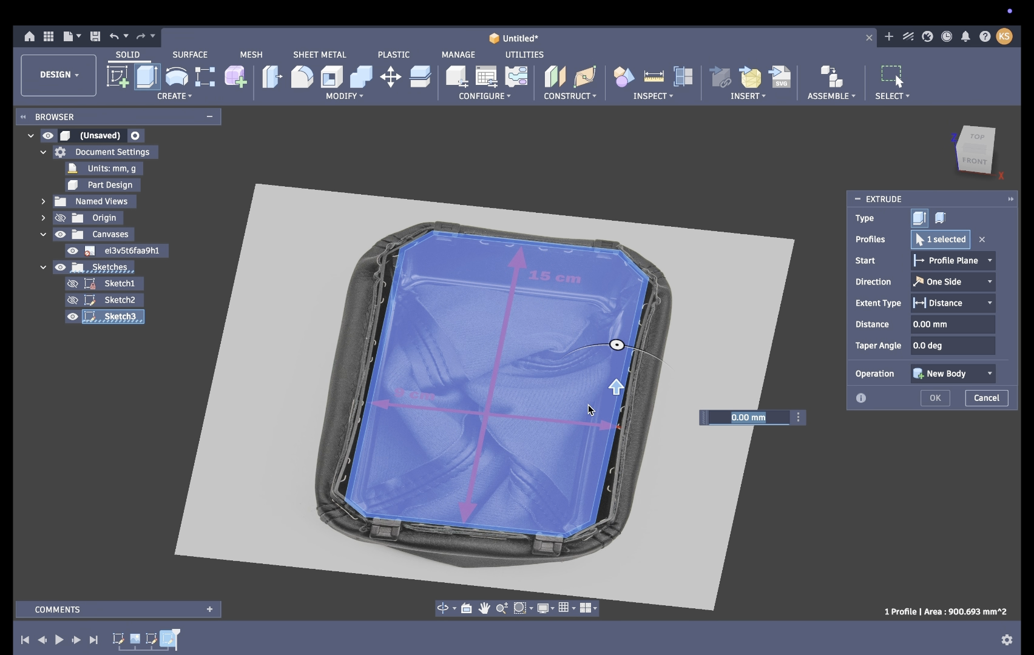
pyautogui.moveTo(615, 389); pyautogui.dragTo(617, 447)
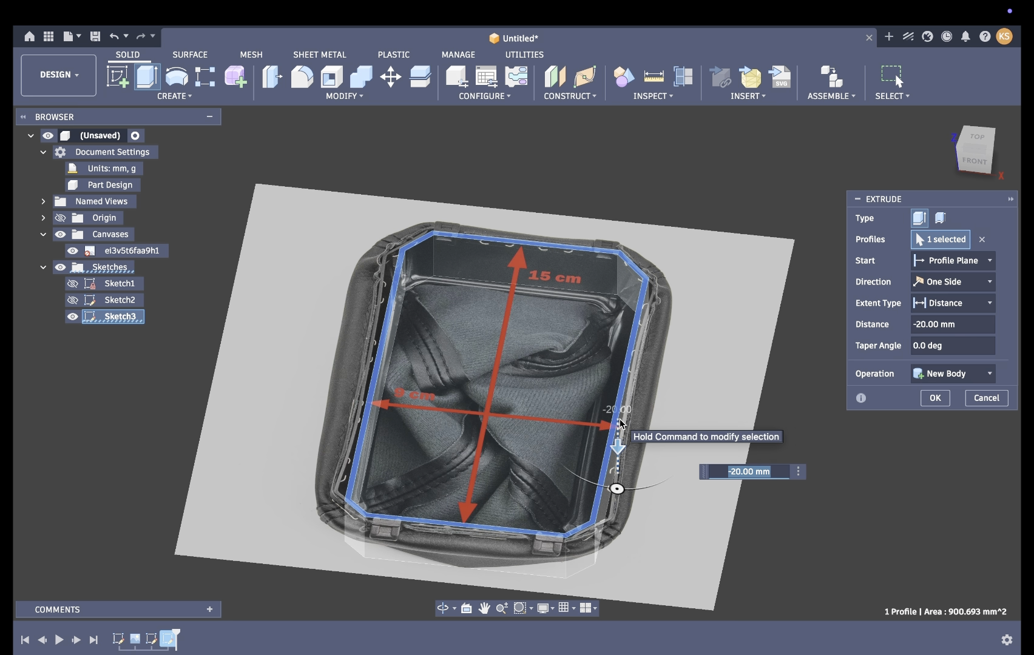
pyautogui.press('BackSpace')
pyautogui.write('1')
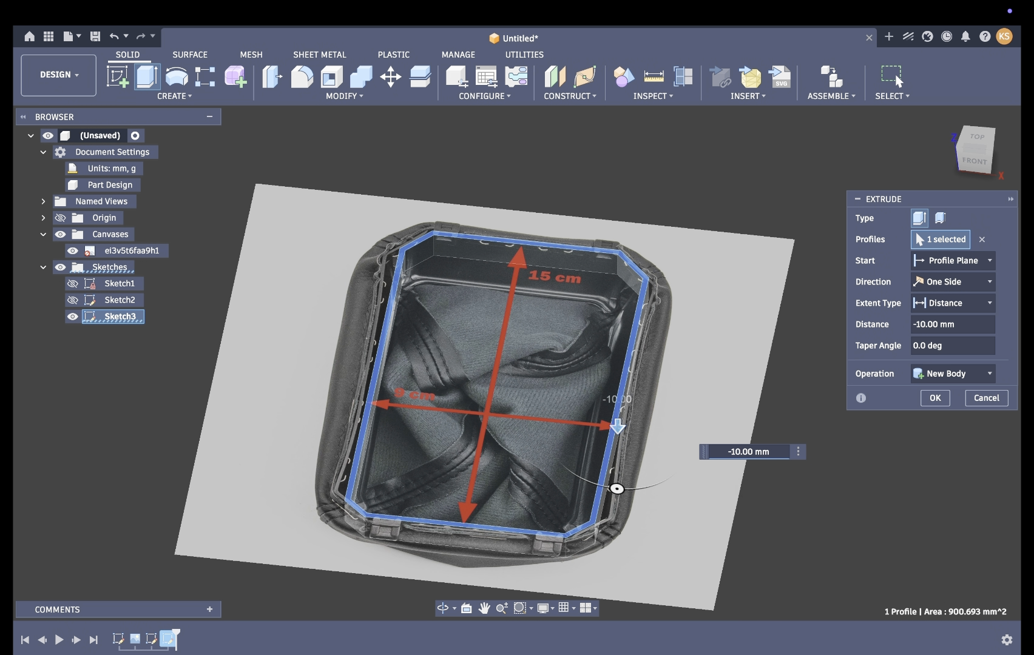
pyautogui.press('Right')
pyautogui.press('BackSpace')
pyautogui.write('5')
pyautogui.click(940, 399)
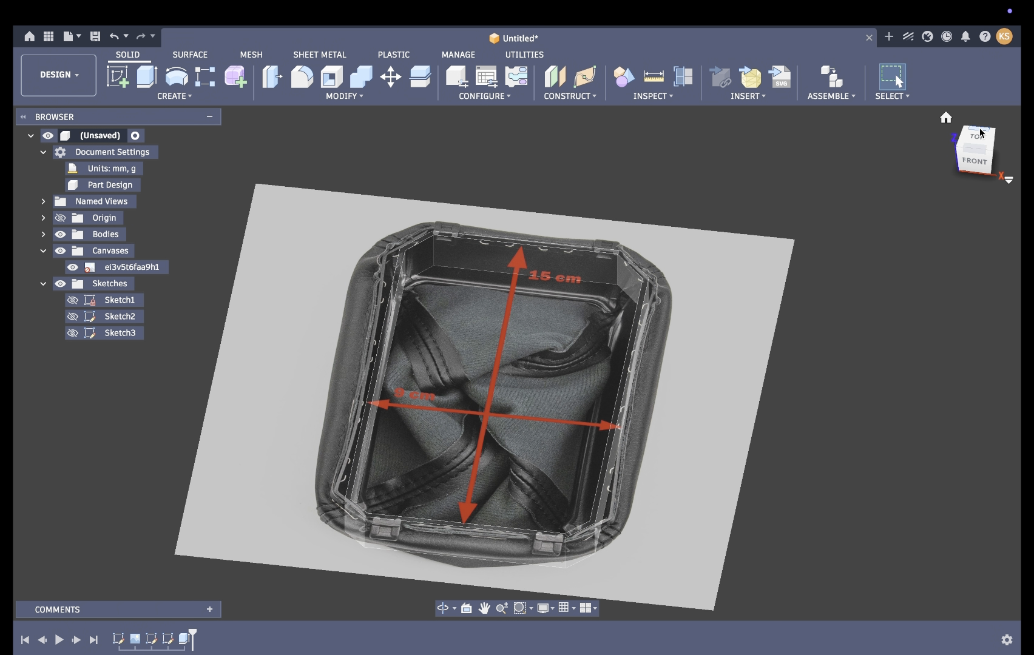
# Reopen the outline sketch (Sketch3) and draw a rectangle about 10 by 13 mm over each of the two lower clips, starting at the inner outline
pyautogui.scroll(8, 566, 193)
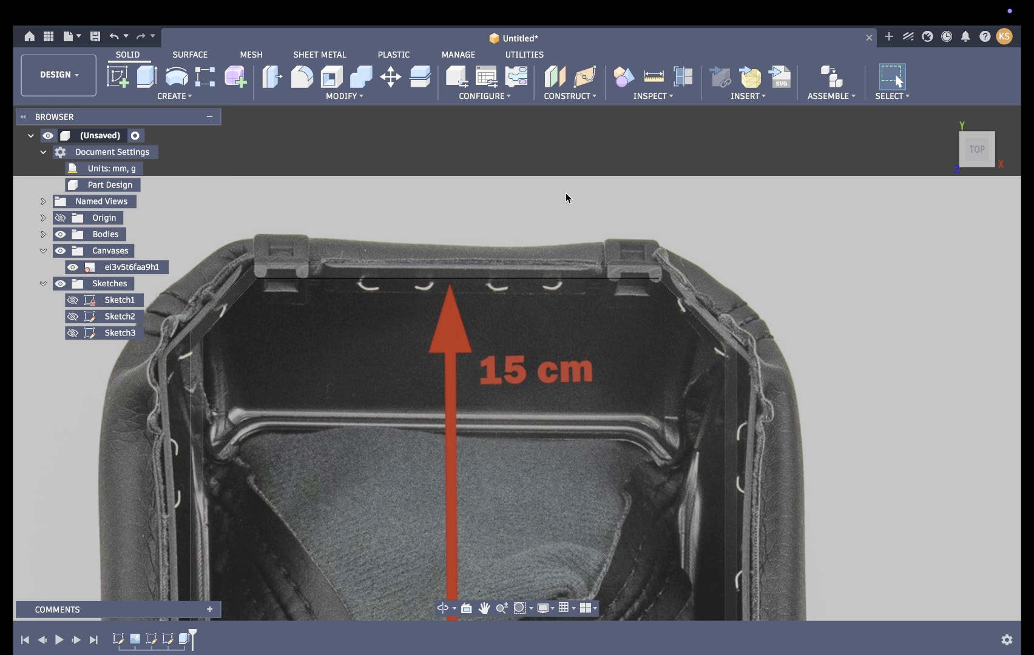
pyautogui.click(985, 151)
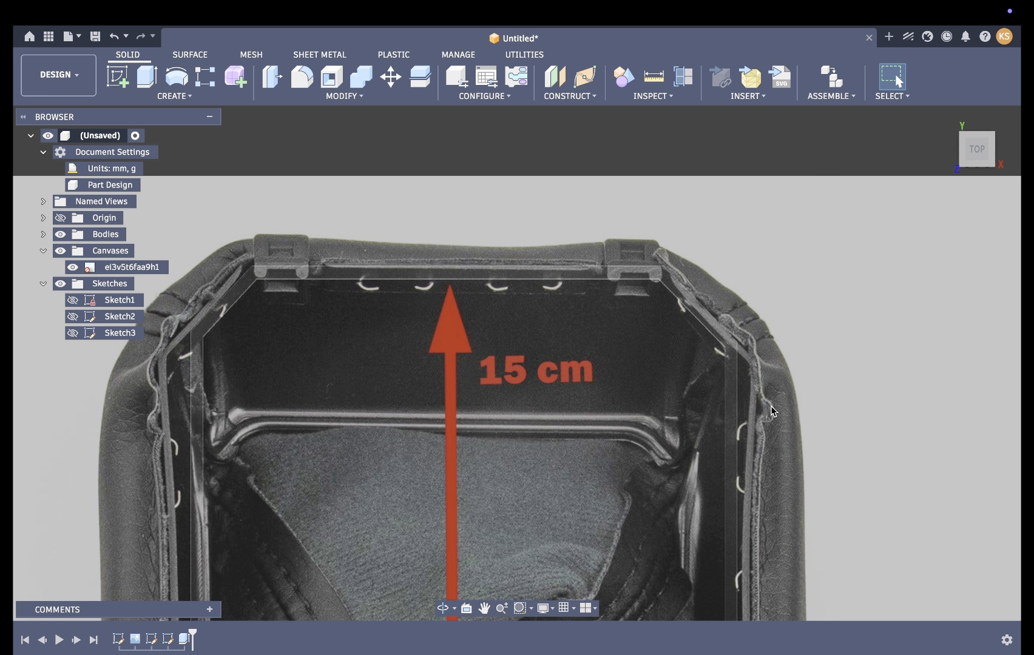
pyautogui.scroll(-7, 771, 411)
pyautogui.scroll(-5, 773, 412)
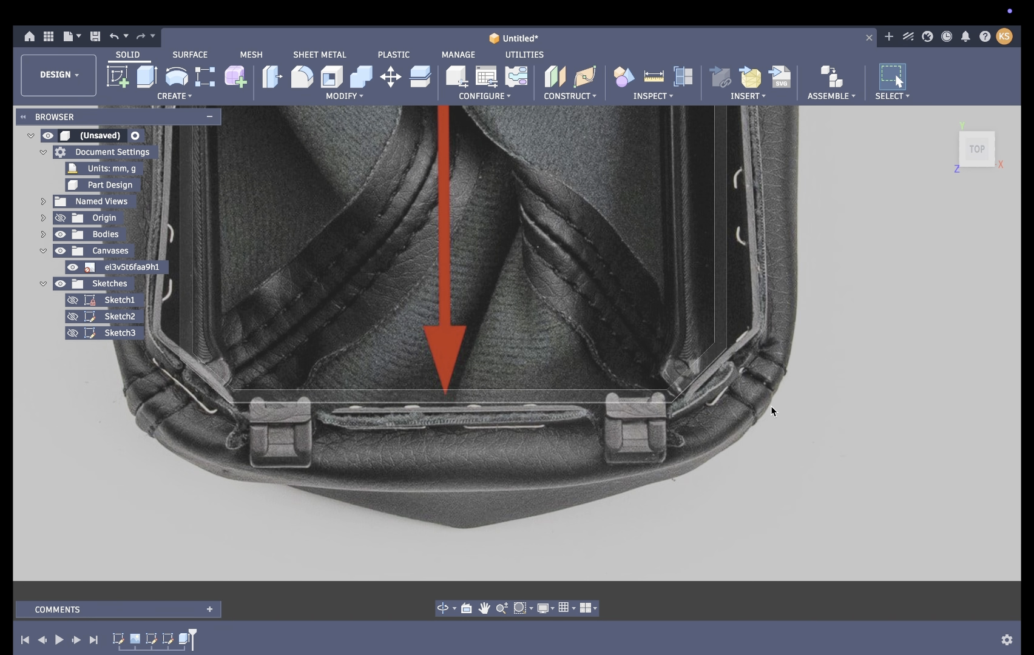
pyautogui.rightClick(167, 639)
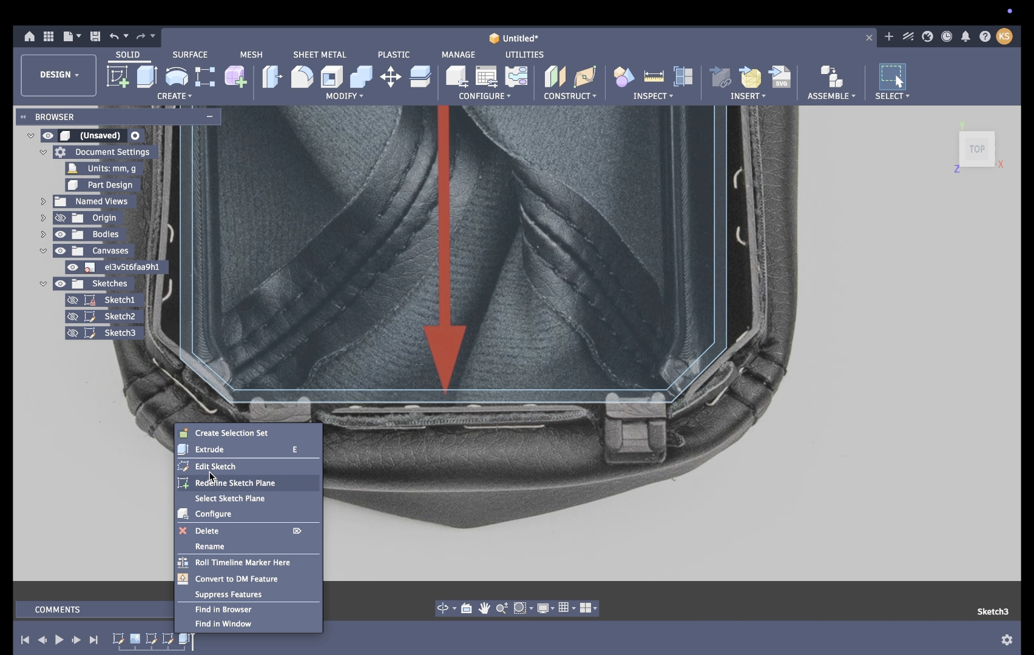
pyautogui.click(210, 463)
pyautogui.click(145, 75)
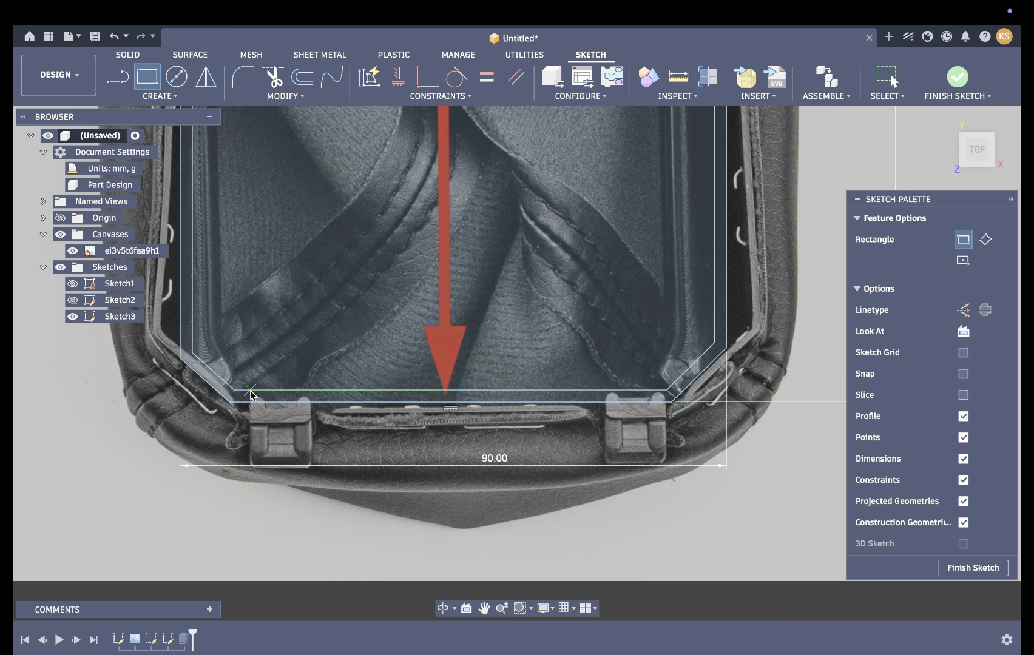
pyautogui.click(250, 392)
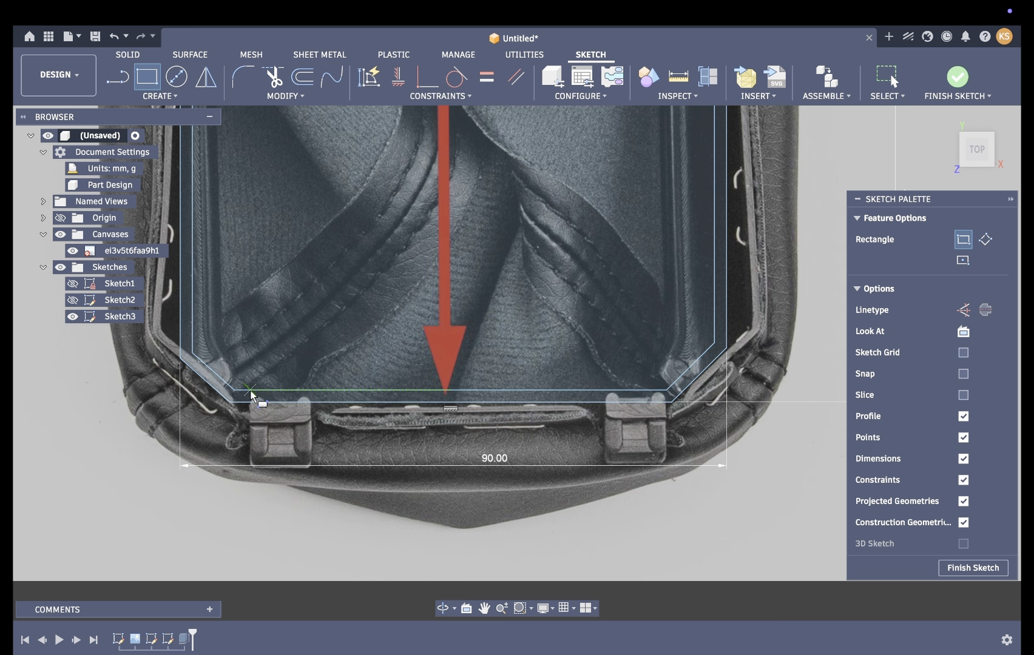
pyautogui.click(312, 469)
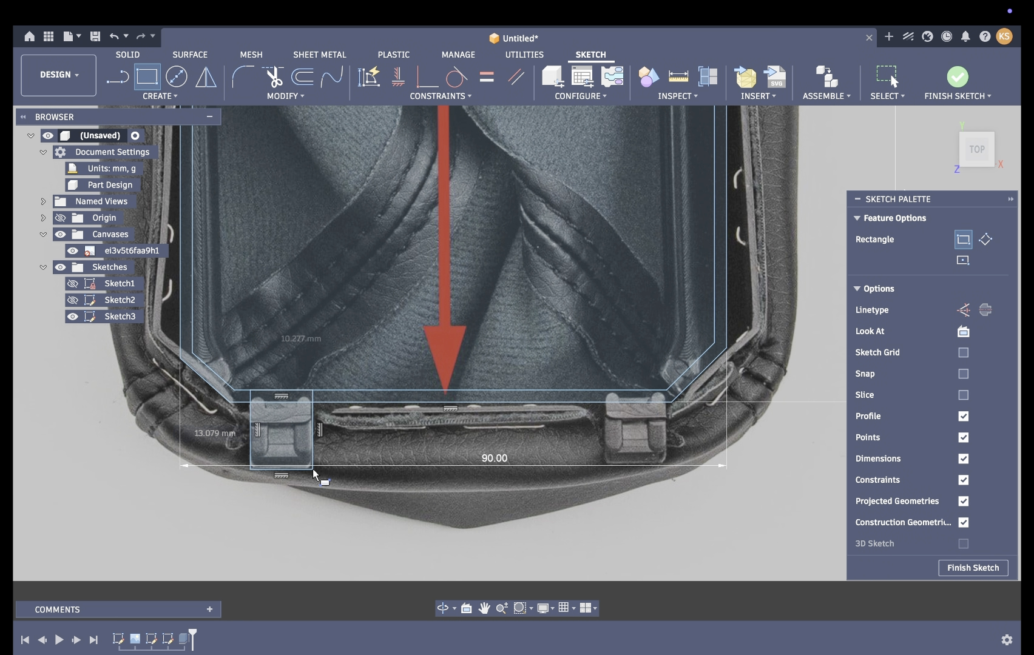
pyautogui.click(605, 391)
pyautogui.click(668, 464)
# Try to sketch rectangles over the two upper clips, reaching down to the inner outline
pyautogui.scroll(10, 668, 464)
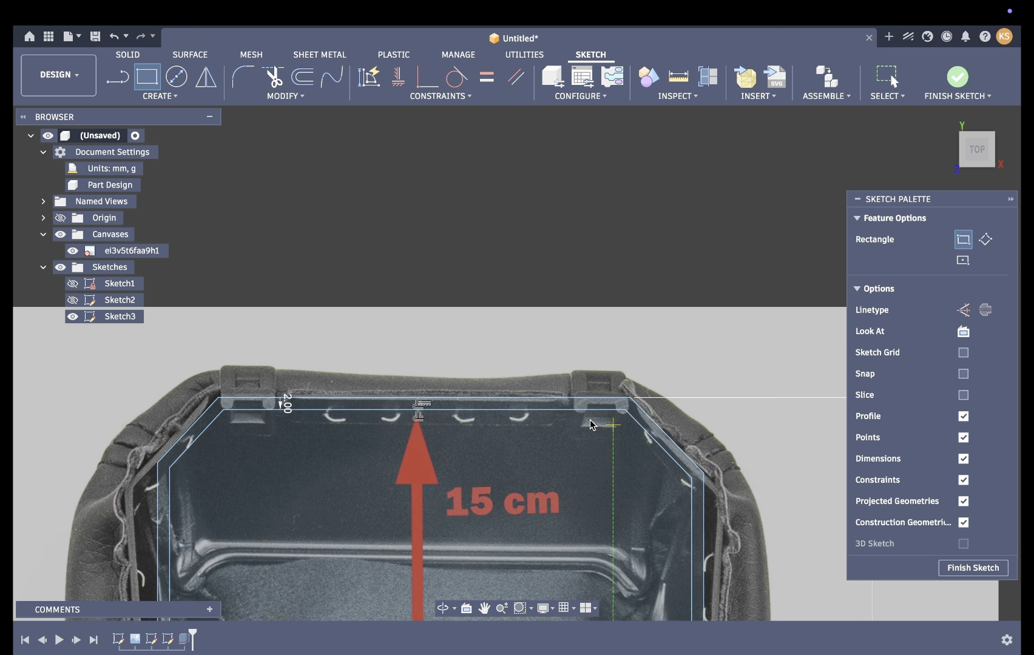
pyautogui.click(572, 375)
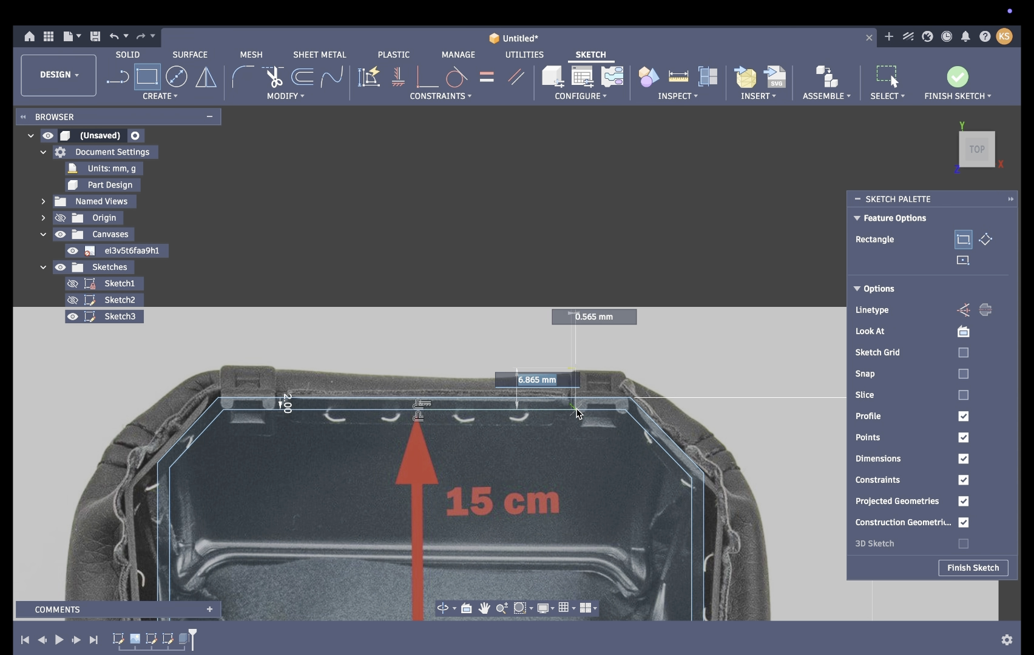
pyautogui.click(625, 413)
pyautogui.hscroll(-5, 625, 413)
pyautogui.click(413, 340)
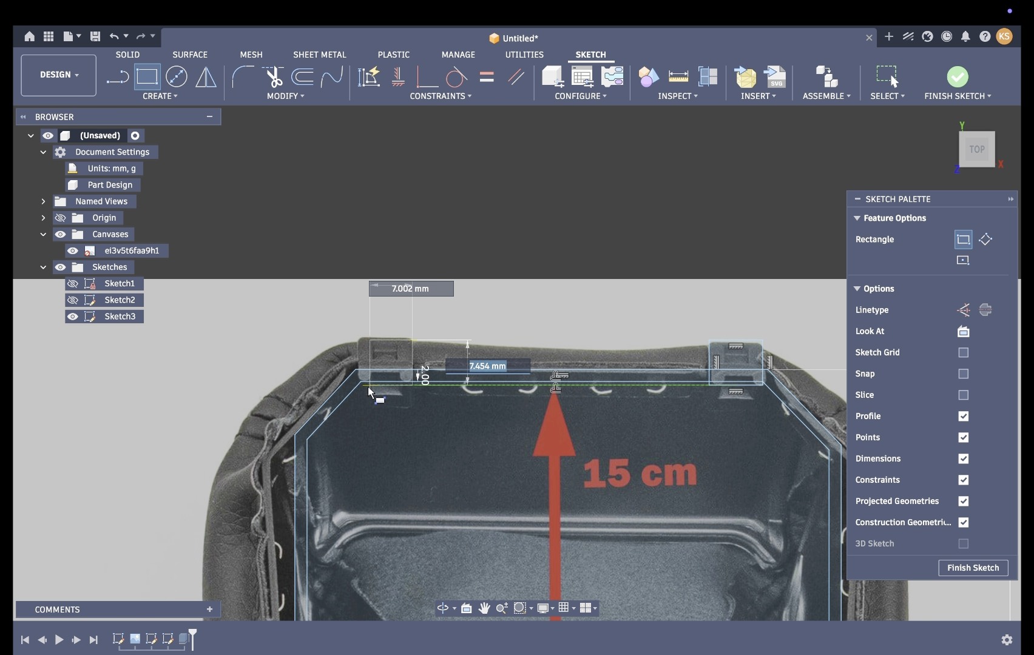
pyautogui.click(358, 381)
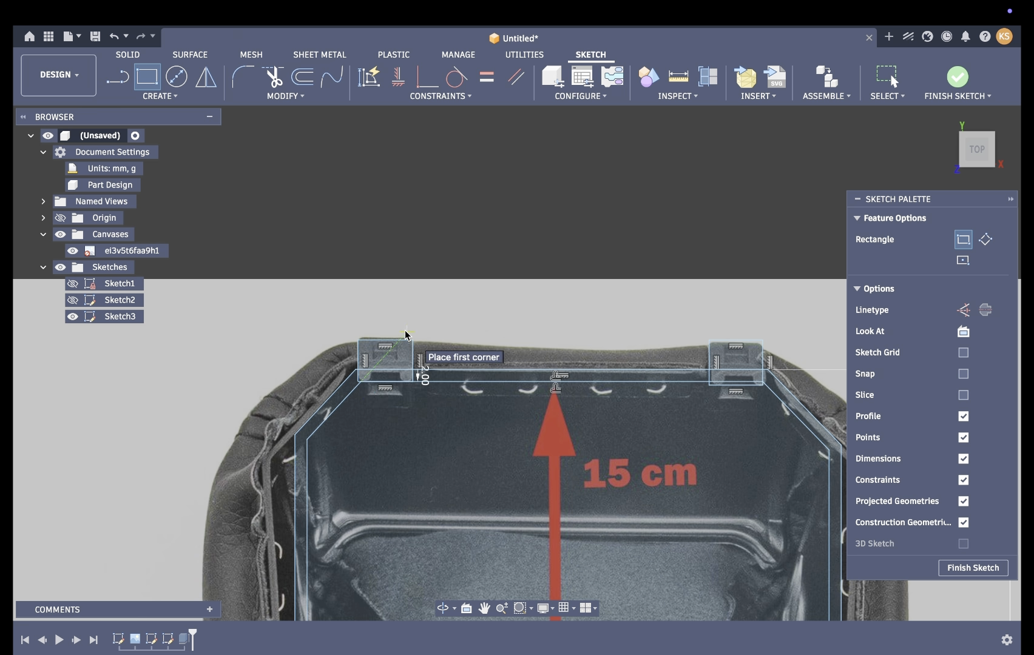
pyautogui.press('Escape')
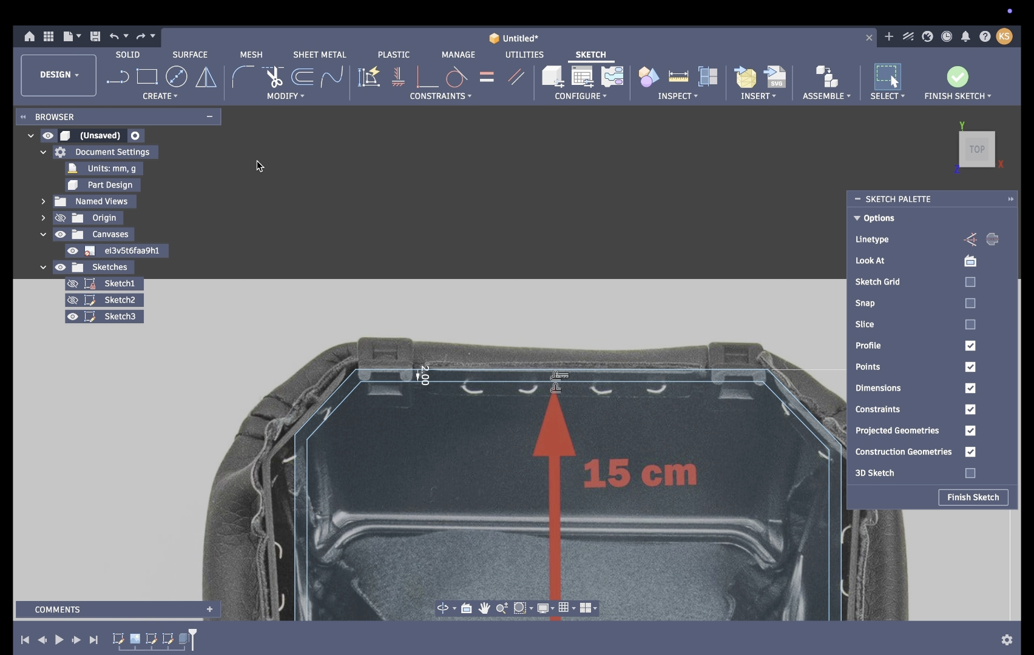
# Sketch a rectangle about 9 by 7 mm over each of the two upper clips, based on the inner outline's top edge
pyautogui.press('r')
pyautogui.click(761, 380)
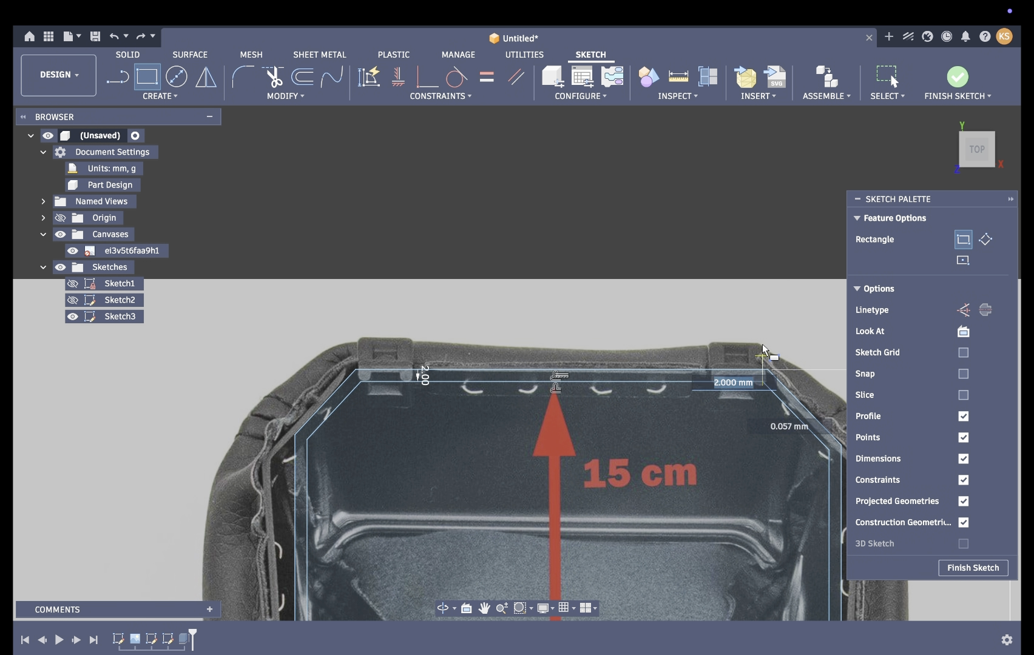
pyautogui.click(711, 342)
pyautogui.press('Escape')
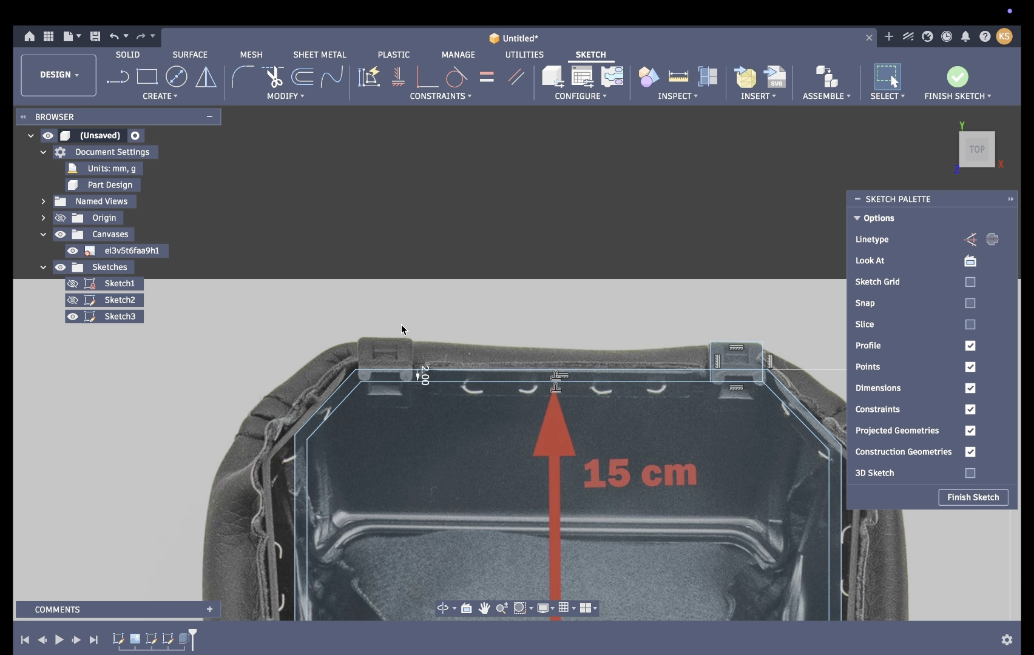
pyautogui.click(151, 81)
pyautogui.click(362, 338)
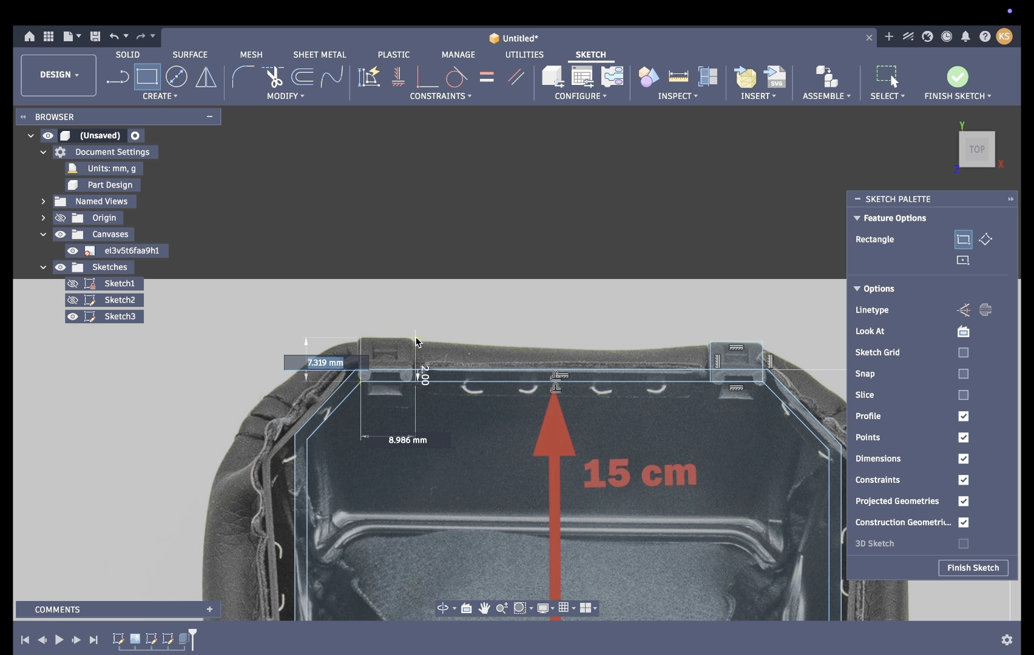
pyautogui.click(415, 381)
pyautogui.press('Escape')
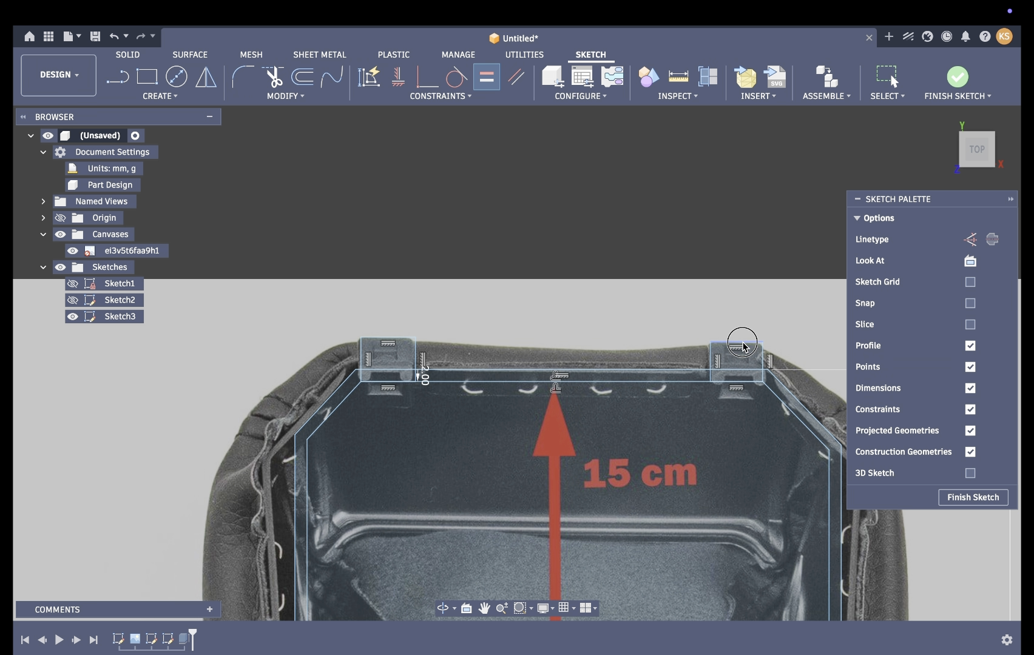
# Apply Equal constraints so the two upper clip rectangles share one width and the two lower ones share another
pyautogui.click(390, 338)
pyautogui.click(415, 356)
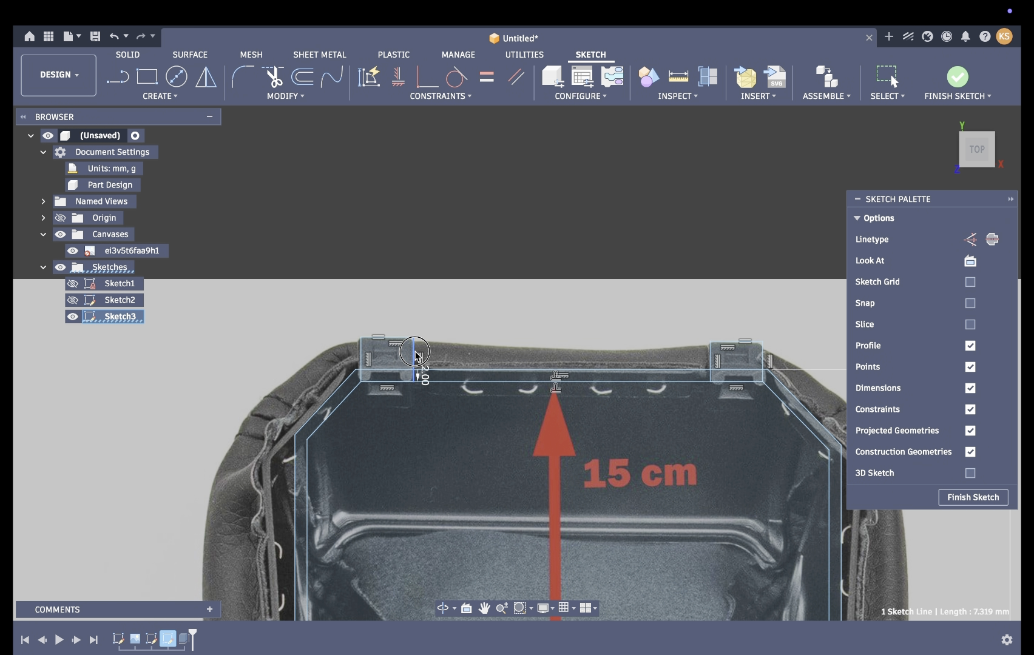
pyautogui.click(523, 282)
pyautogui.scroll(-10, 524, 281)
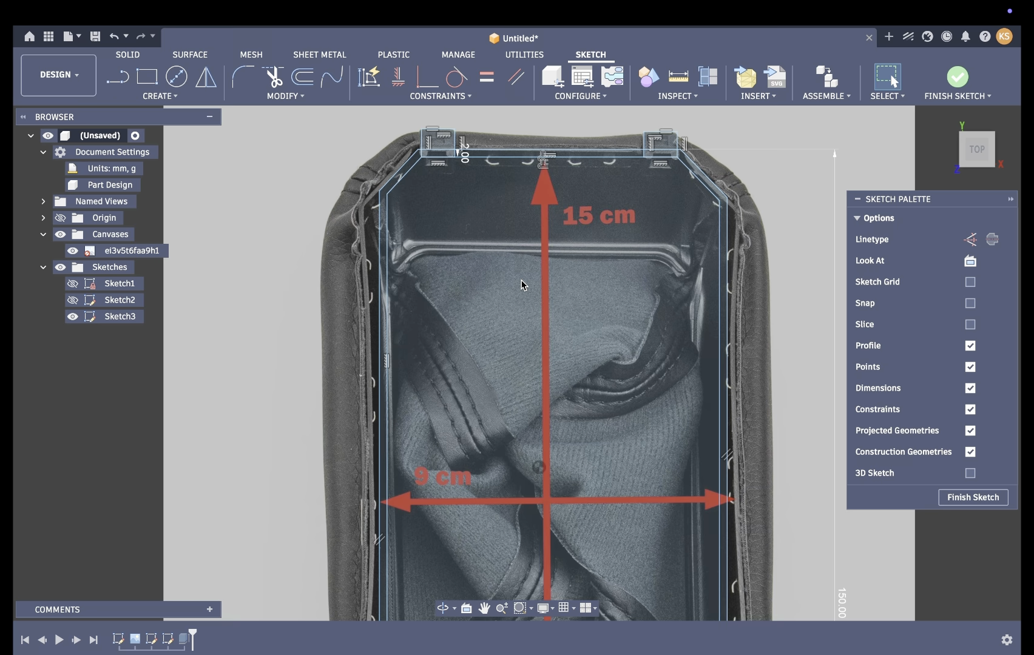
pyautogui.click(495, 78)
pyautogui.click(654, 370)
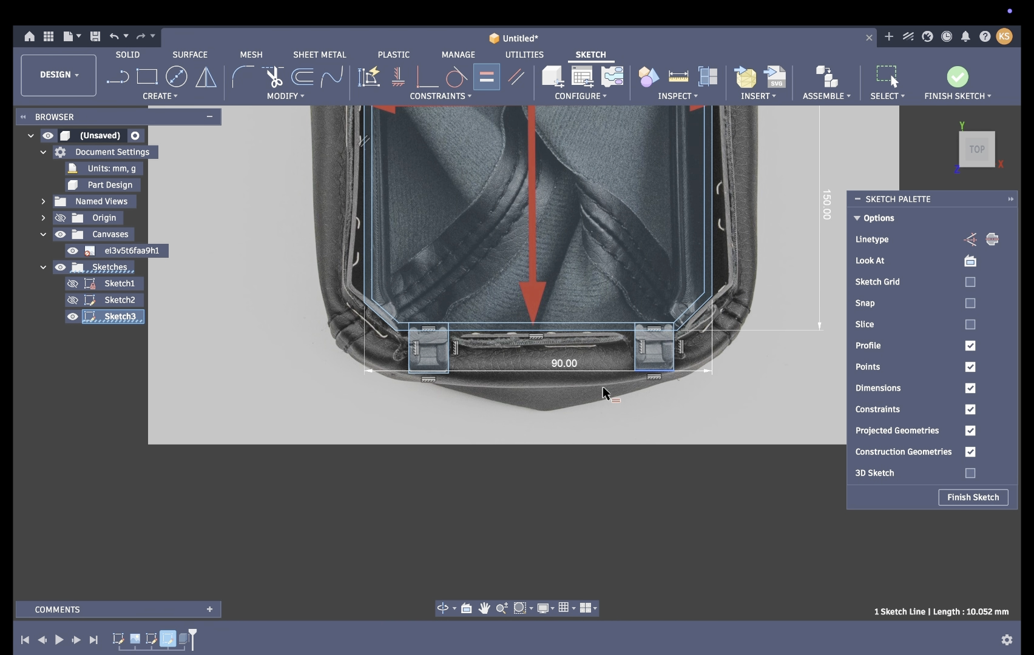
pyautogui.click(432, 372)
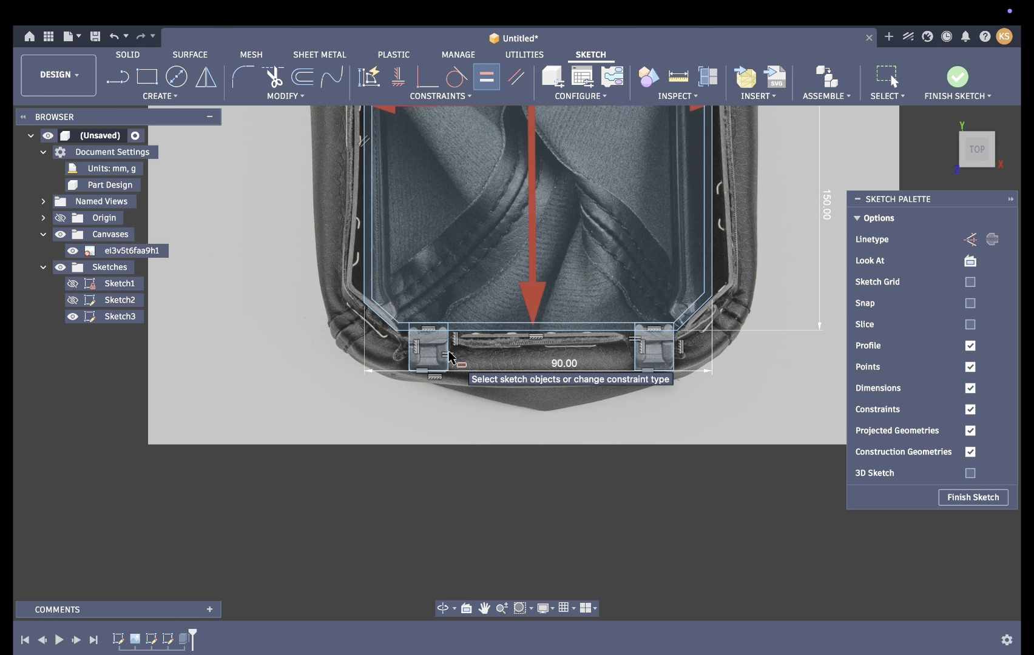
# Constrain the facing side edges of the two upper clip rectangles to equal length and finish the sketch
pyautogui.scroll(10, 449, 364)
pyautogui.scroll(3, 449, 358)
pyautogui.click(476, 301)
pyautogui.click(680, 298)
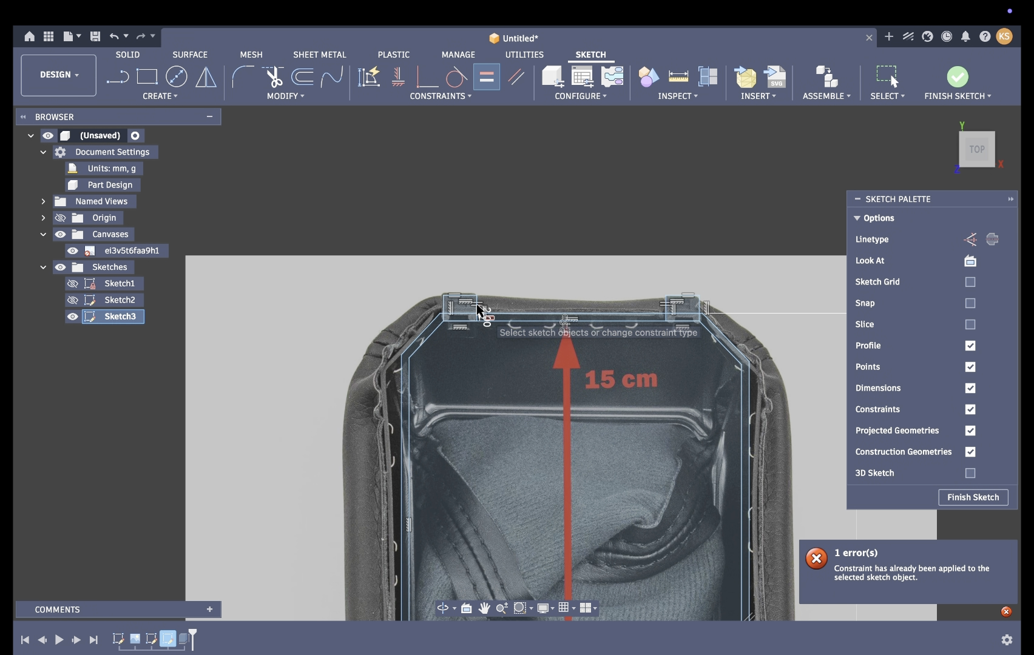
pyautogui.scroll(2, 510, 270)
pyautogui.click(436, 271)
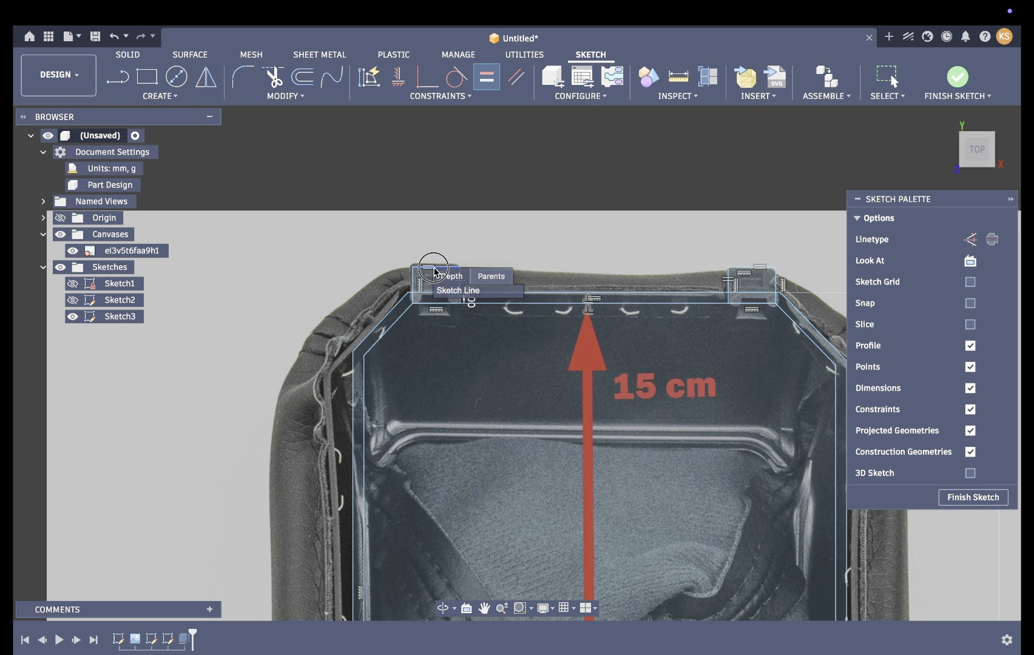
pyautogui.press('Escape')
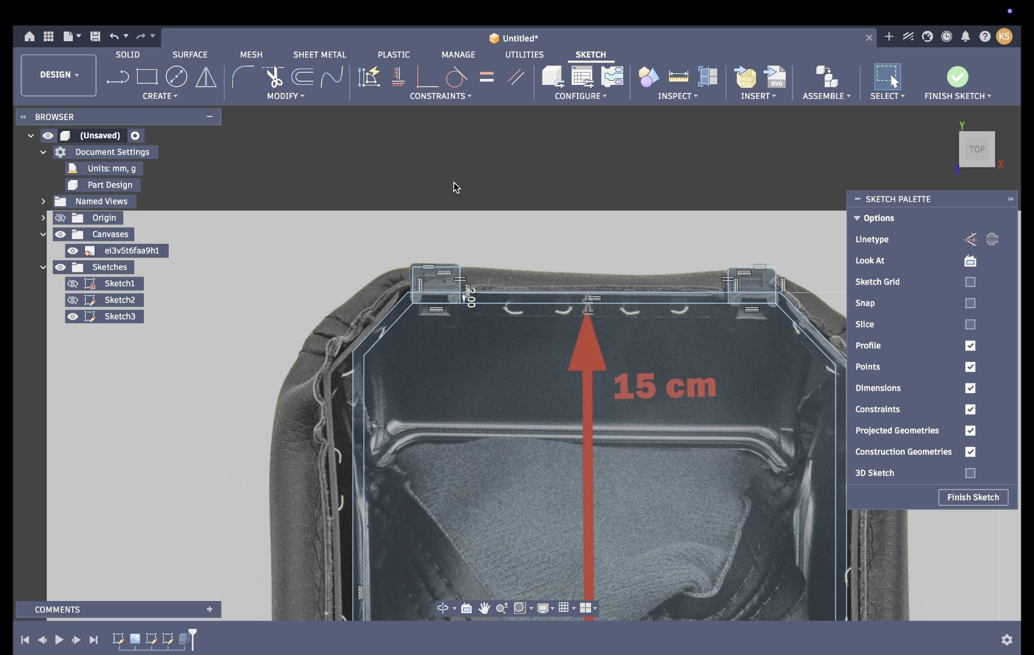
pyautogui.press('F6')
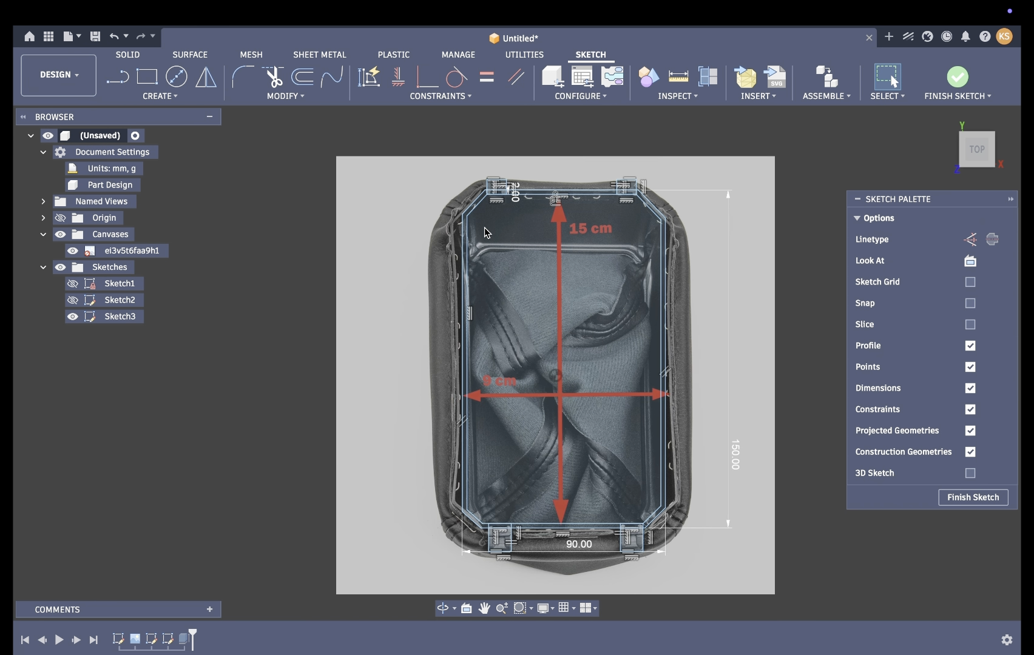
pyautogui.click(946, 83)
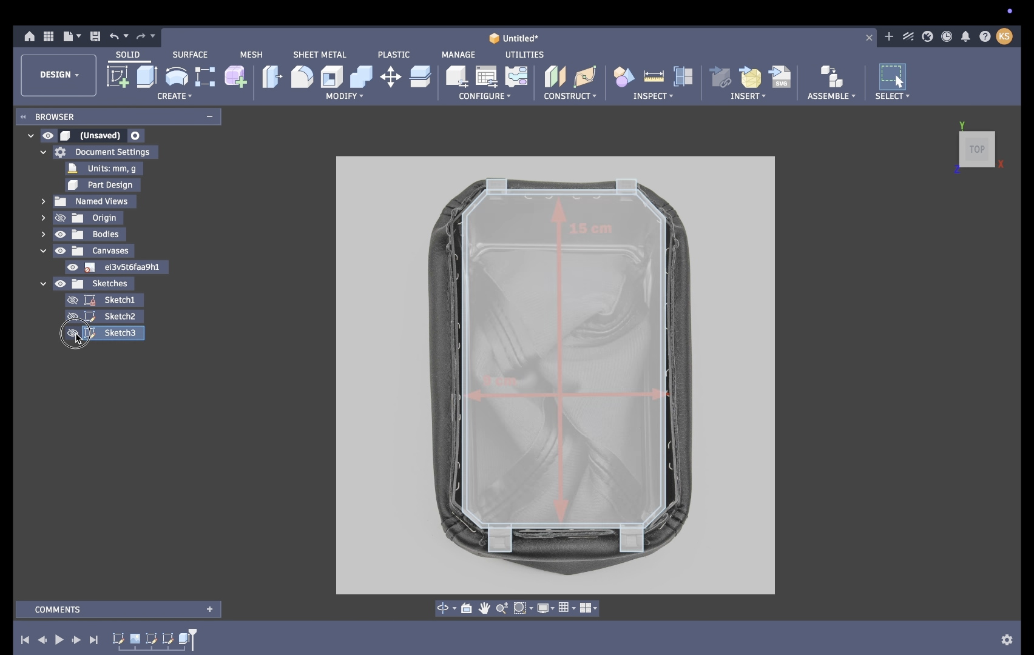
# Show Sketch3 again and select all profiles of the four clip rectangles for an Extrude
pyautogui.scroll(5, 473, 171)
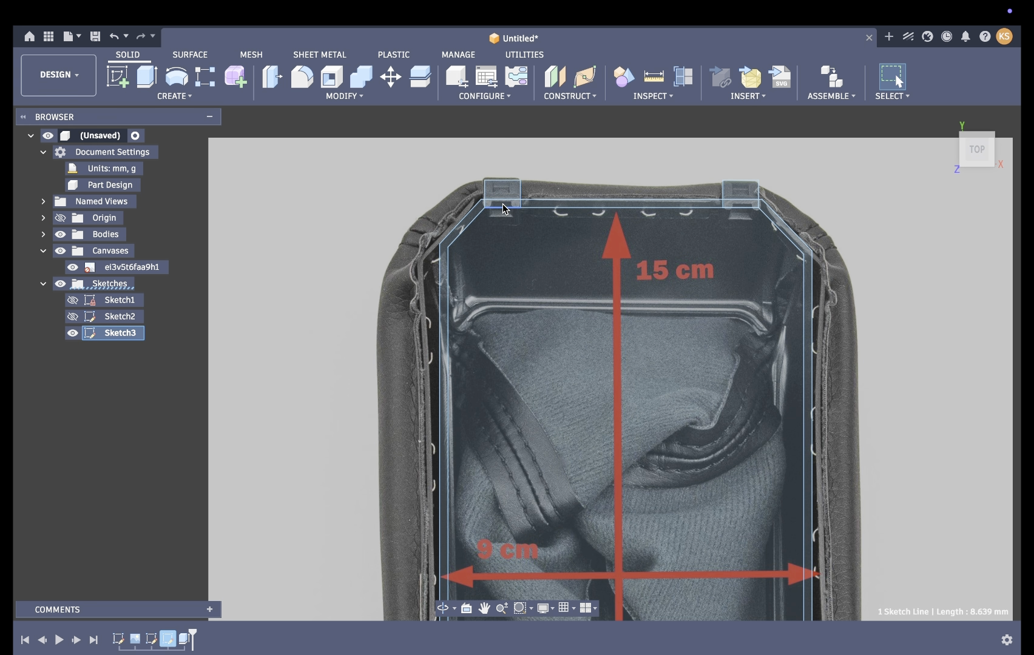
pyautogui.click(741, 192)
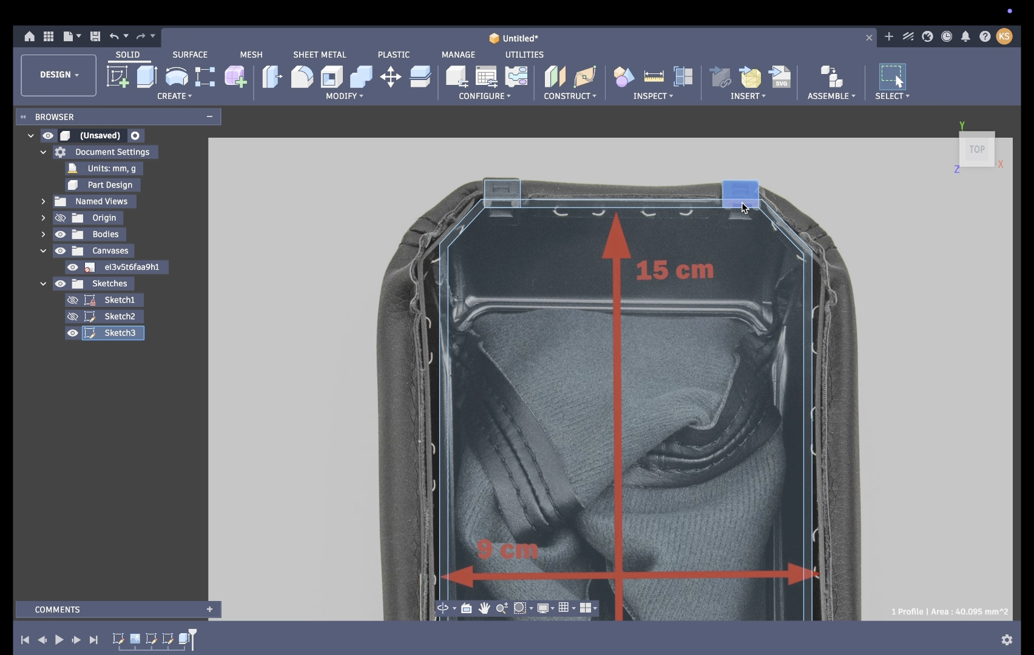
pyautogui.press('e')
pyautogui.click(508, 208)
pyautogui.scroll(-10, 508, 208)
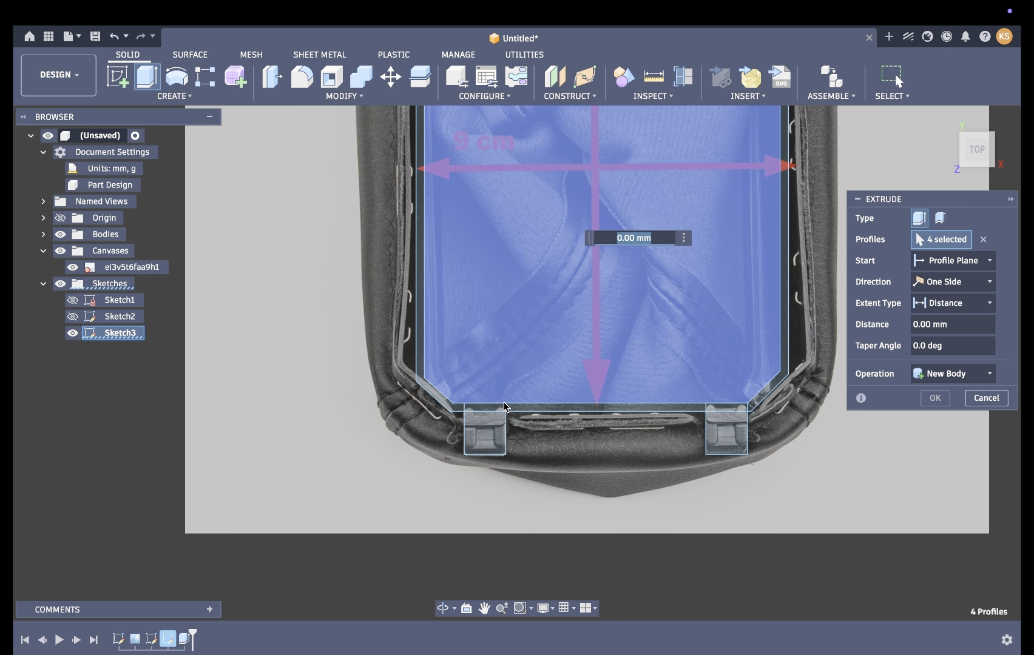
pyautogui.click(486, 427)
pyautogui.click(736, 428)
pyautogui.scroll(5, 736, 428)
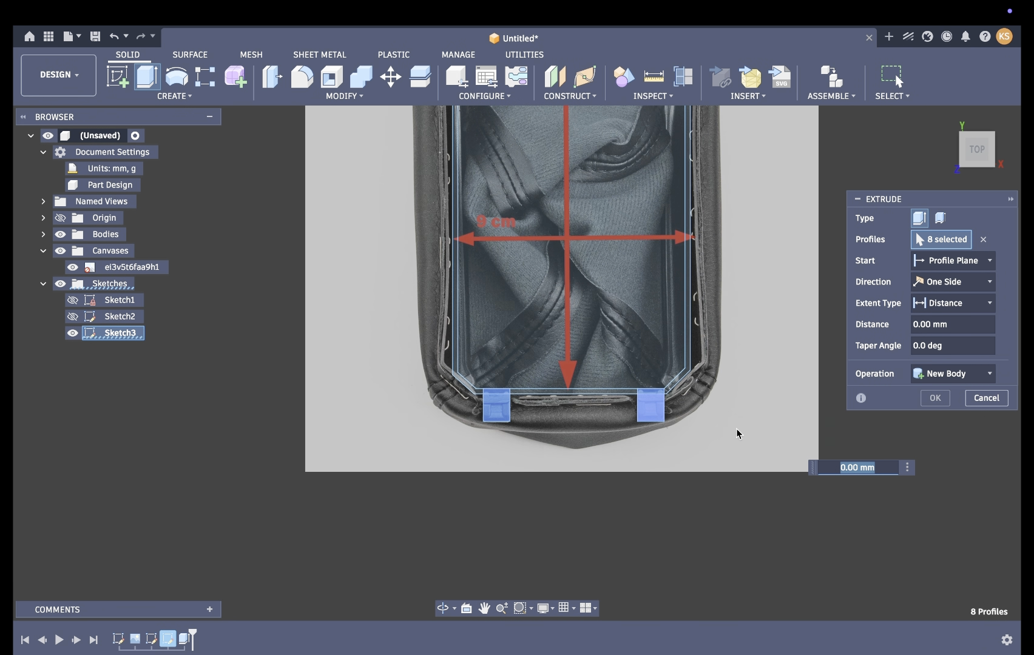
# Hide the canvas photo and extrude the four clip rectangles 7 mm downward, joined to the frame body
pyautogui.click(947, 115)
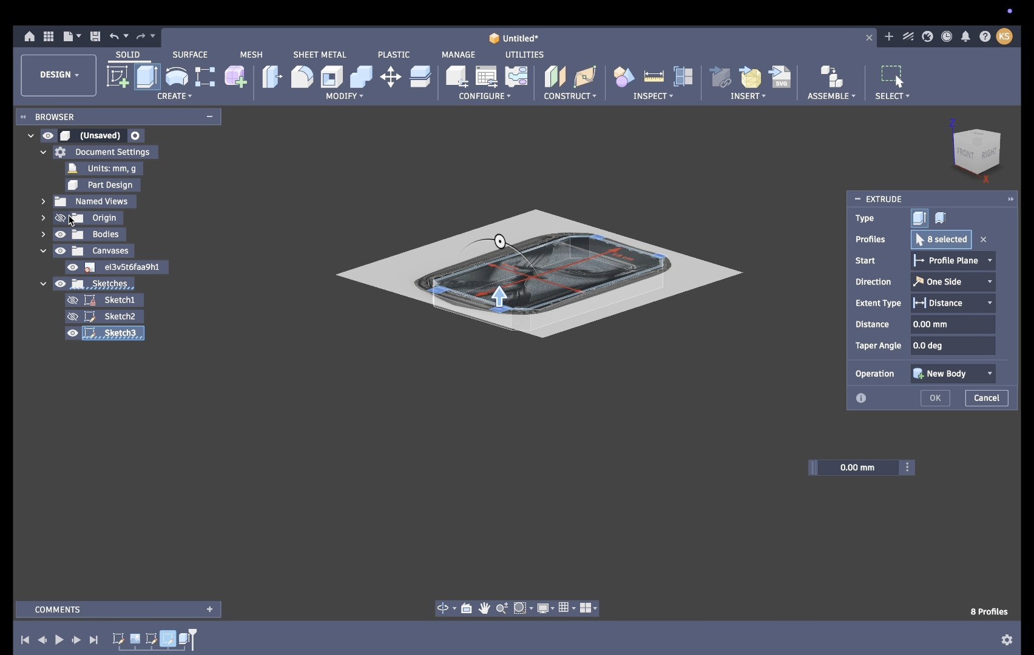
pyautogui.click(43, 235)
pyautogui.click(60, 267)
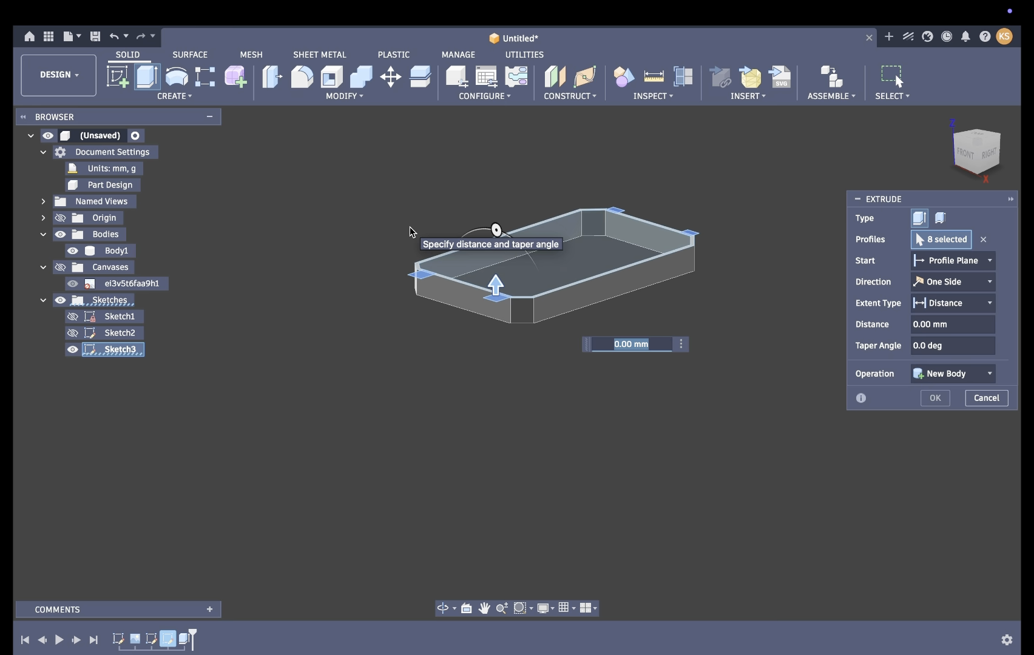
pyautogui.scroll(-10, 413, 231)
pyautogui.moveTo(512, 224); pyautogui.dragTo(513, 281)
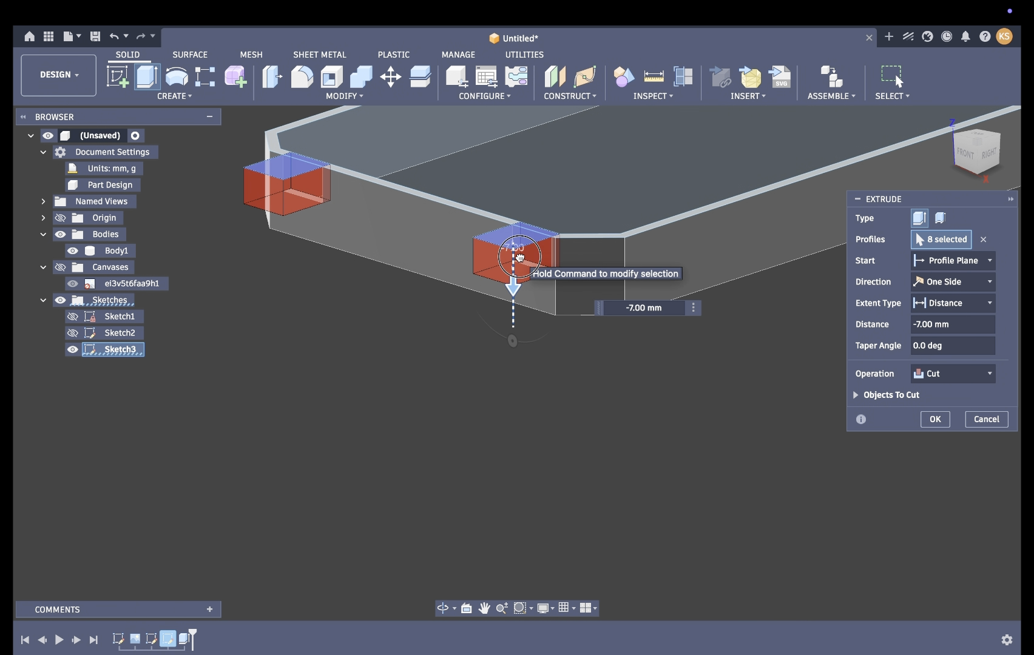
pyautogui.click(953, 373)
pyautogui.click(933, 393)
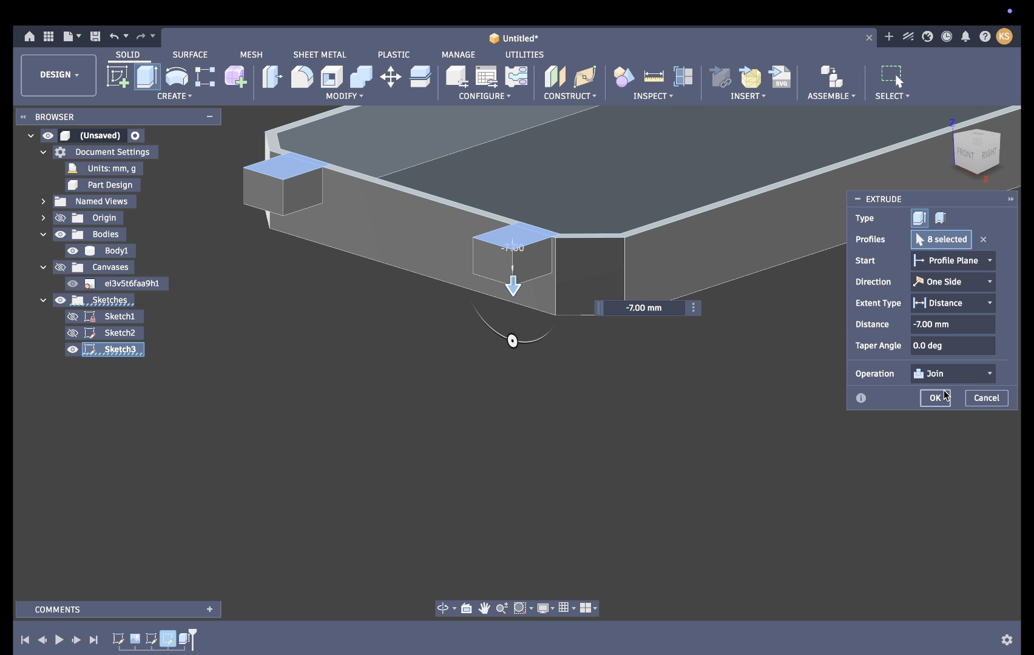
pyautogui.click(935, 397)
pyautogui.click(344, 96)
pyautogui.click(290, 169)
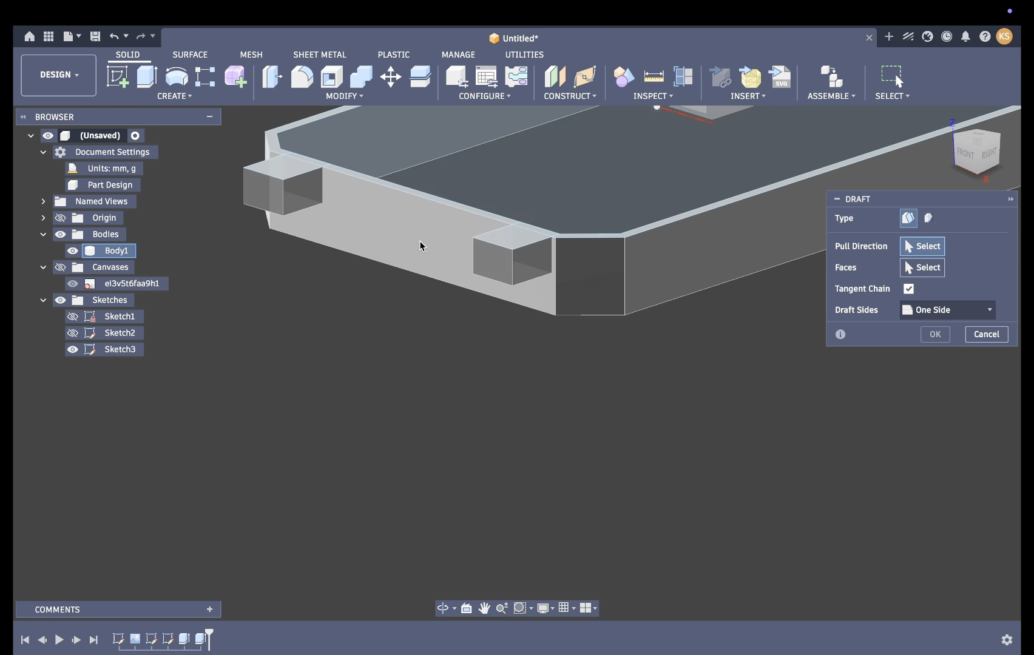
pyautogui.click(489, 282)
pyautogui.click(982, 353)
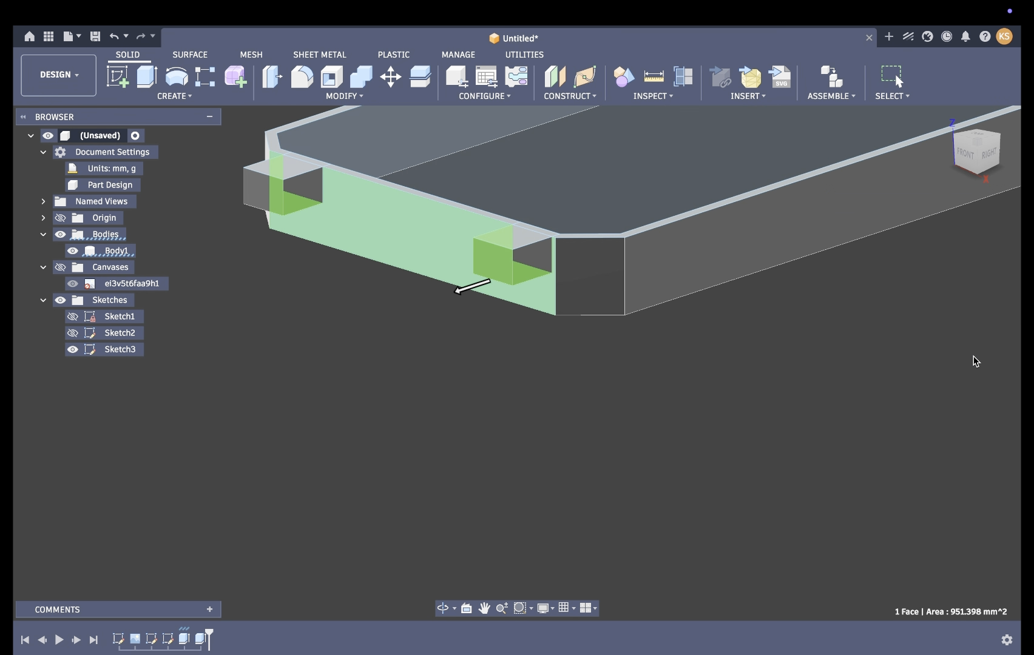
# Chamfer the lower outer edges of the two clips on the front end with an equal distance of 5 mm
pyautogui.click(344, 96)
pyautogui.click(291, 139)
pyautogui.click(270, 215)
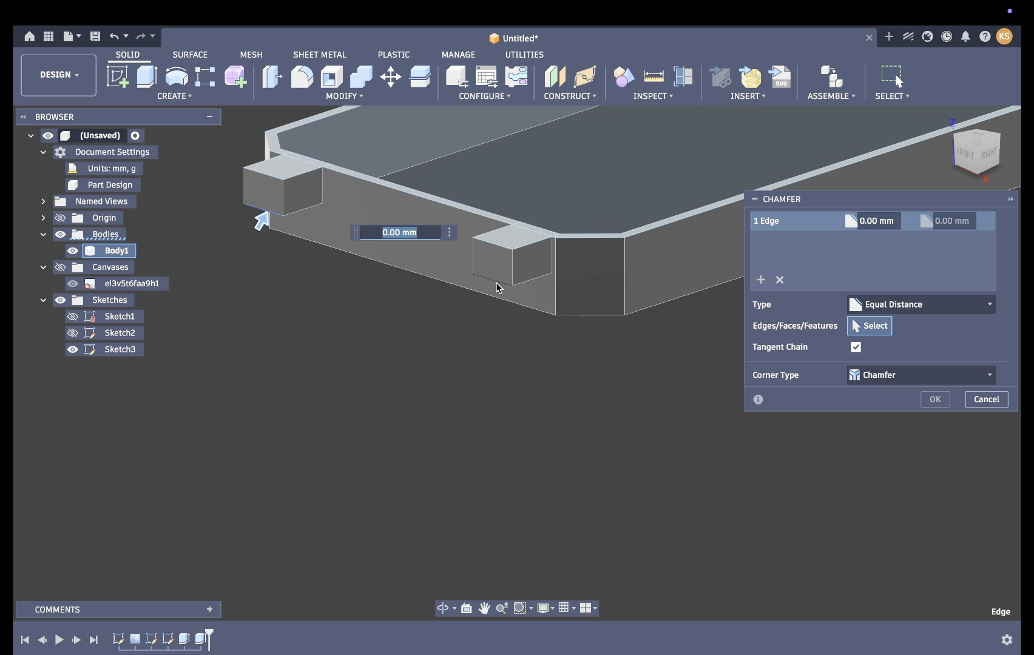
pyautogui.click(496, 287)
pyautogui.scroll(-5, 516, 284)
pyautogui.click(992, 157)
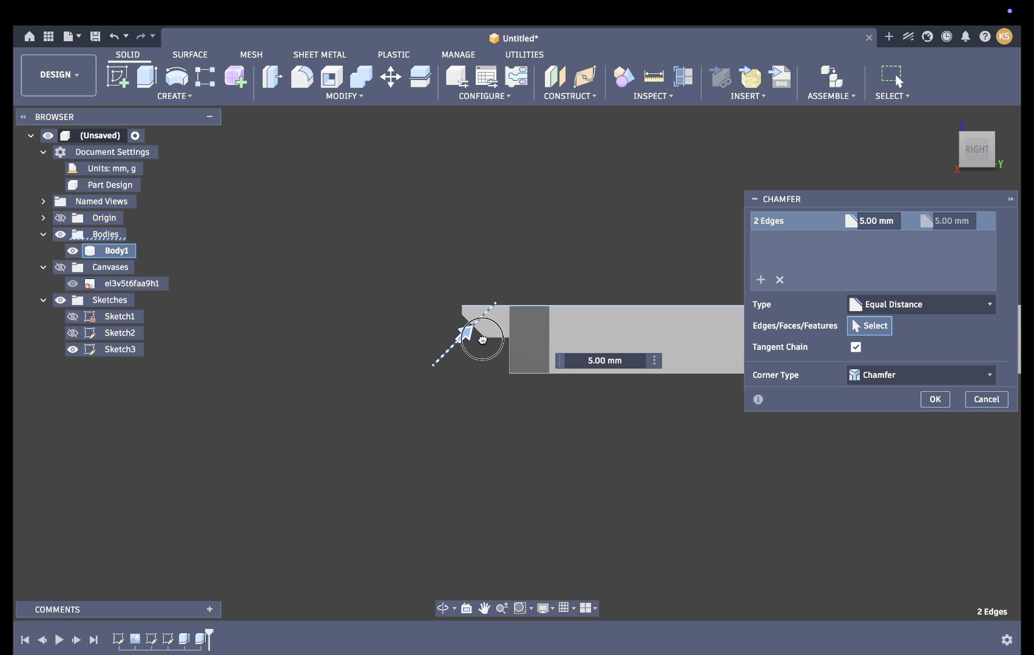
pyautogui.click(940, 399)
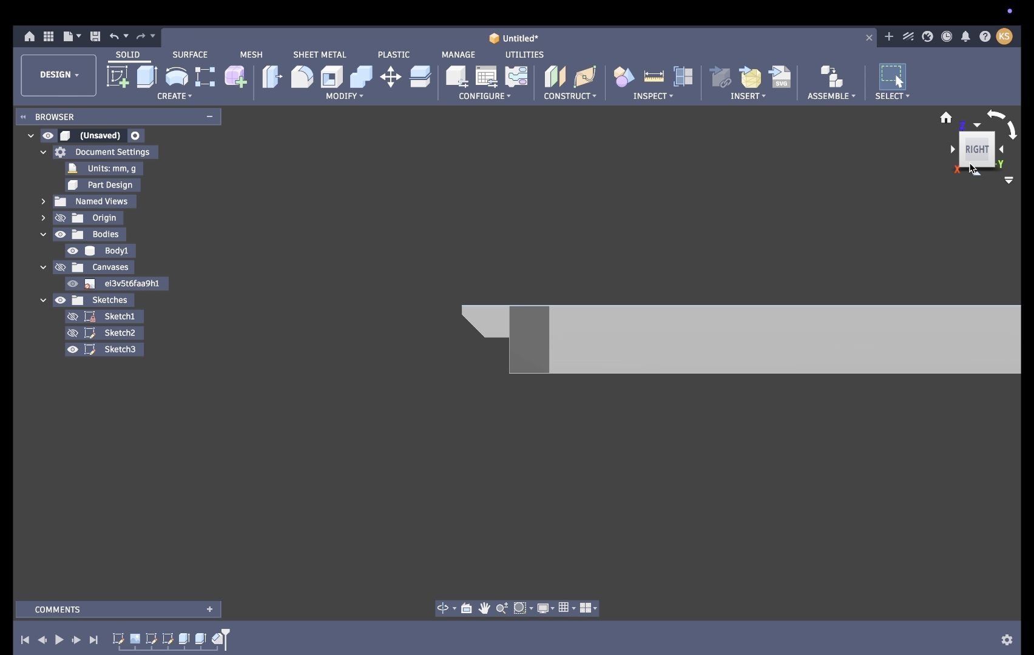
# Chamfer the lower outer edges of the two clips on the opposite end with an equal distance of 3 mm
pyautogui.moveTo(964, 147); pyautogui.dragTo(867, 149)
pyautogui.hscroll(-10, 833, 312)
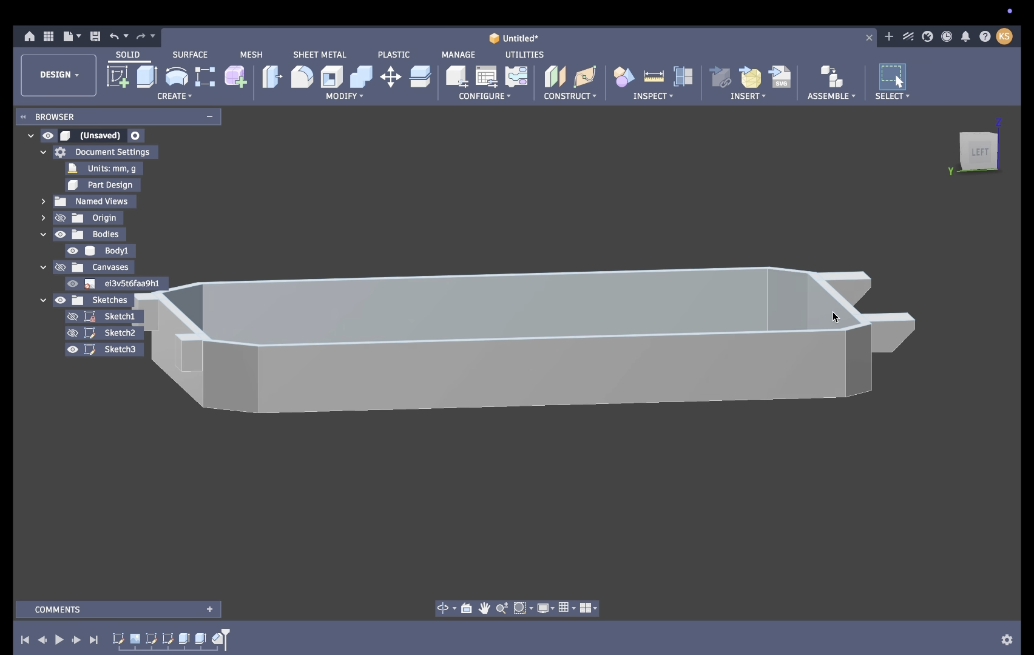
pyautogui.scroll(4, 833, 312)
pyautogui.hscroll(-4, 833, 312)
pyautogui.click(378, 96)
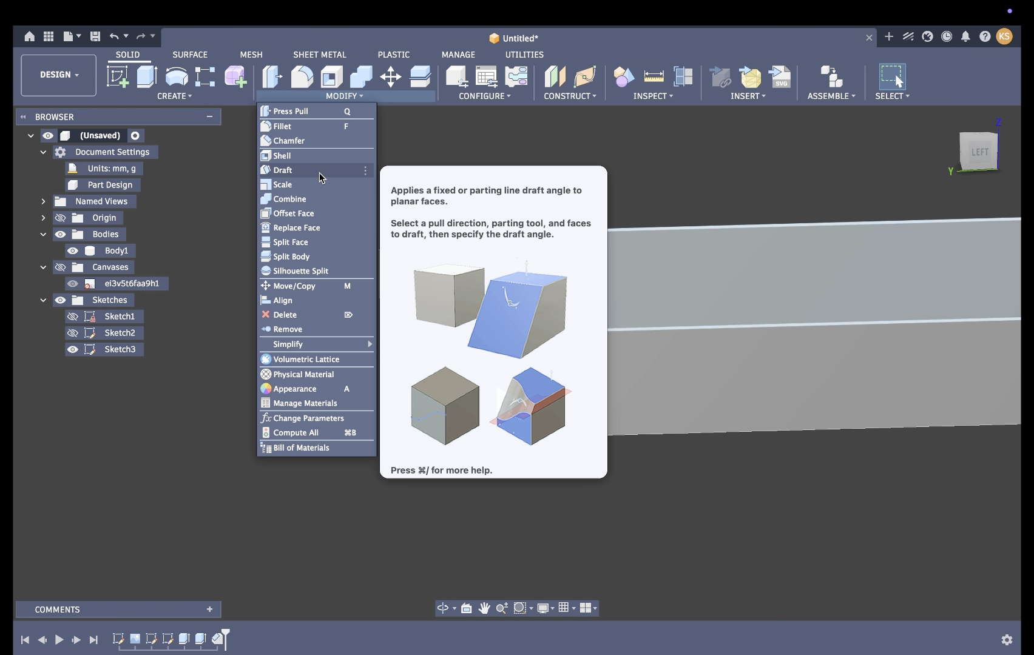
pyautogui.click(298, 140)
pyautogui.click(387, 303)
pyautogui.click(389, 297)
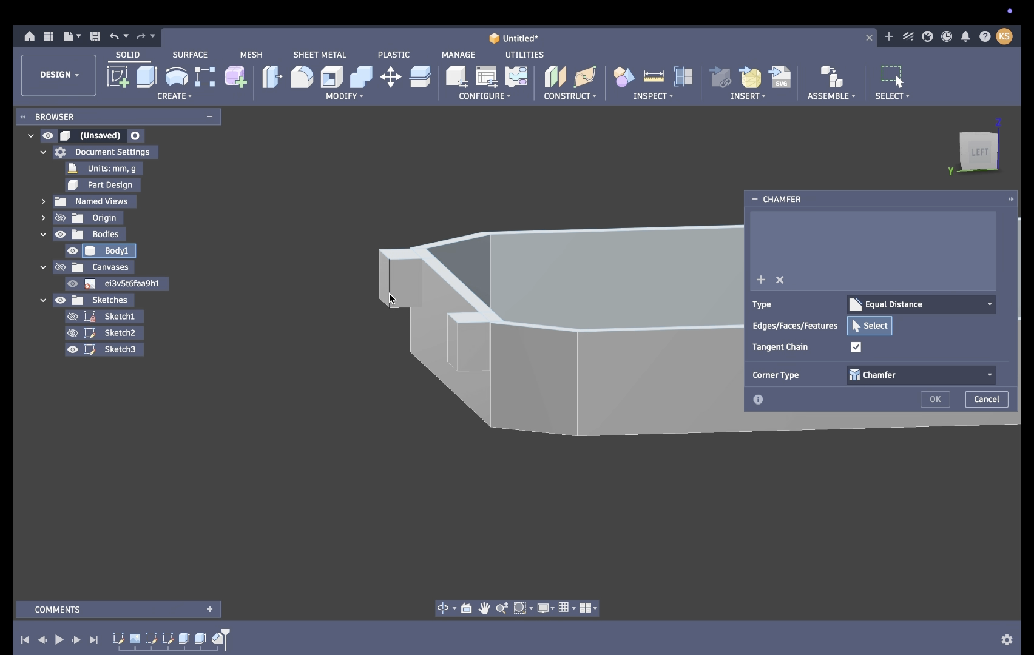
pyautogui.click(452, 371)
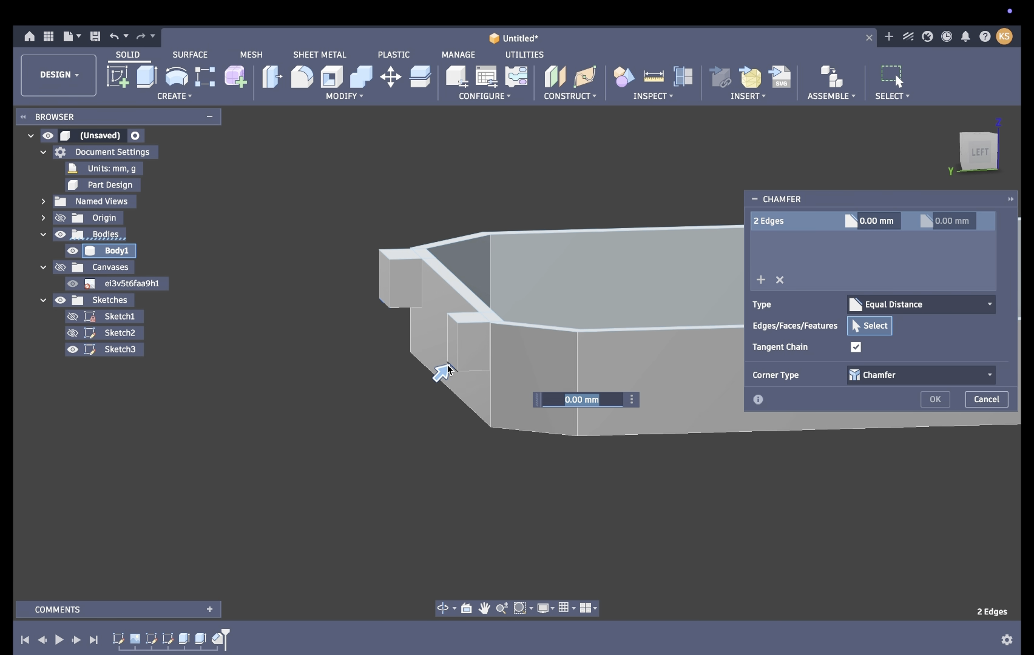
pyautogui.moveTo(441, 384); pyautogui.dragTo(454, 362)
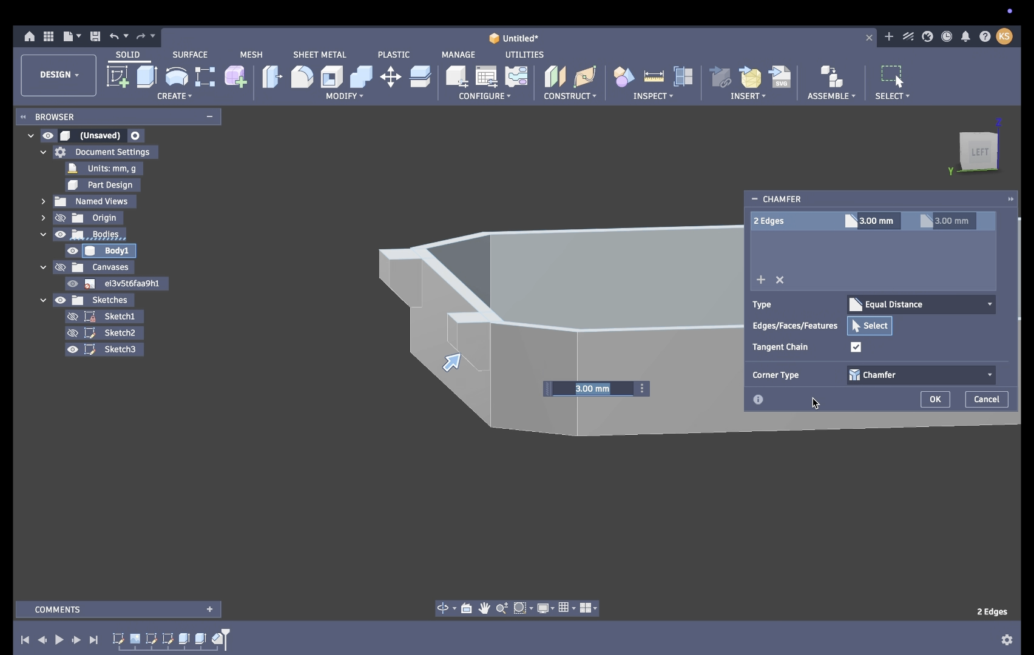
pyautogui.click(935, 399)
# Try to extrude the undersides of the two 3 mm chamfered clips upward
pyautogui.keyDown('shift'); pyautogui.moveTo(517, 362); pyautogui.dragTo(544, 273, button='middle'); pyautogui.keyUp('shift')
pyautogui.press('e')
pyautogui.click(544, 273)
pyautogui.click(451, 468)
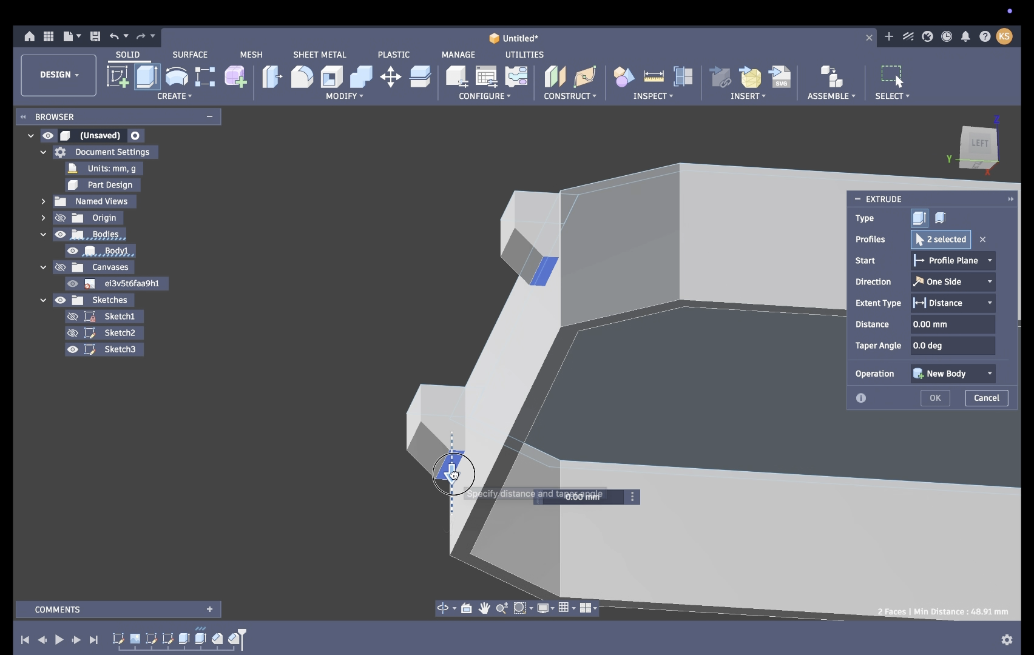
pyautogui.moveTo(450, 467); pyautogui.dragTo(451, 437)
pyautogui.press('Return')
pyautogui.press('q')
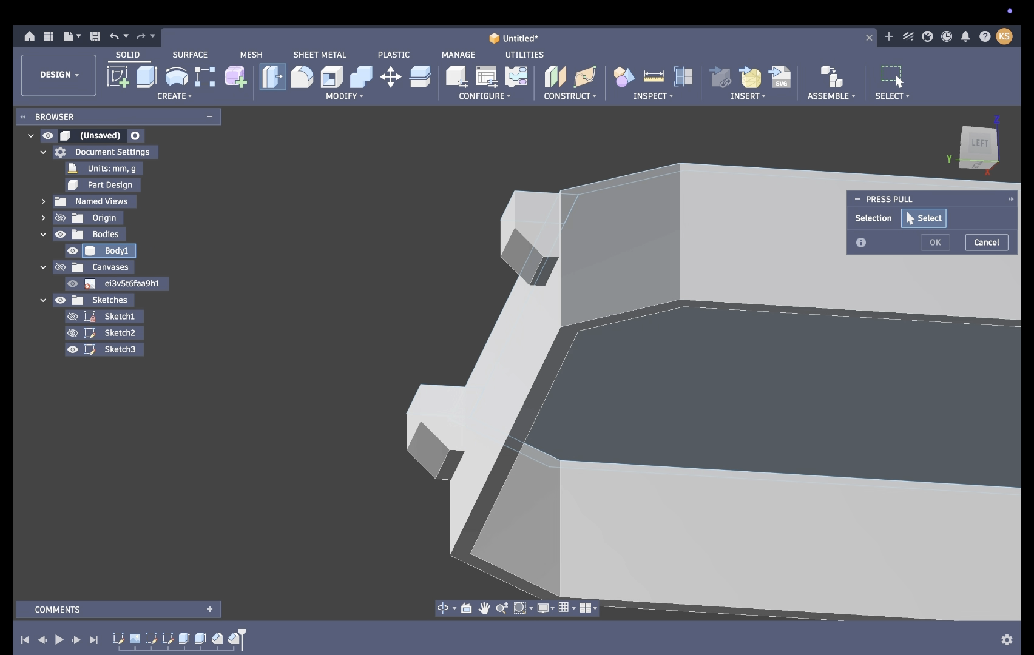
pyautogui.click(451, 467)
pyautogui.click(915, 240)
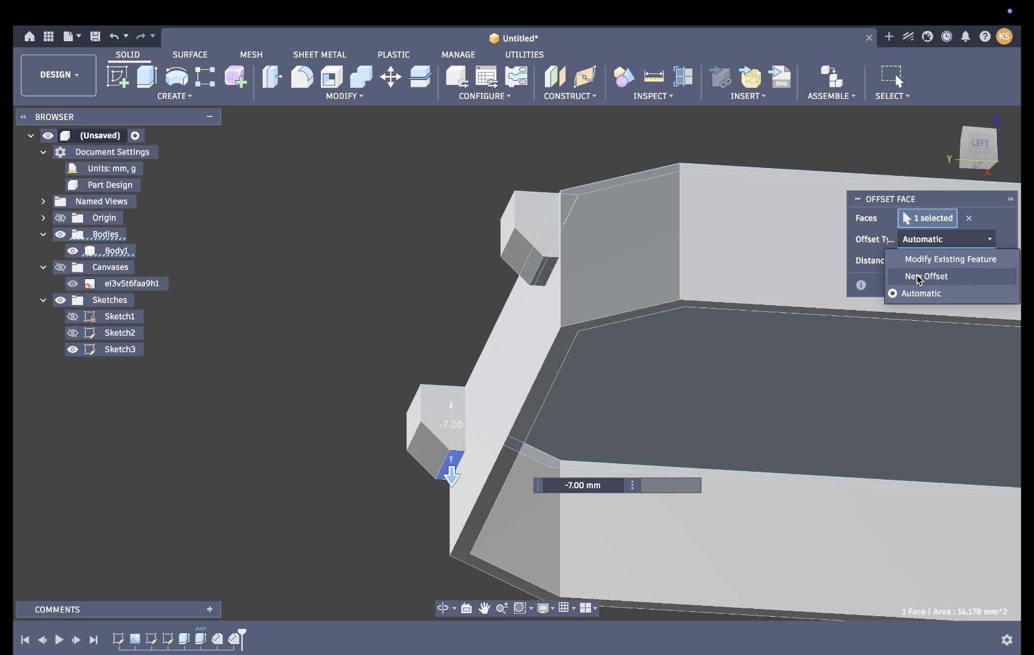
pyautogui.click(978, 337)
pyautogui.click(986, 285)
pyautogui.click(163, 96)
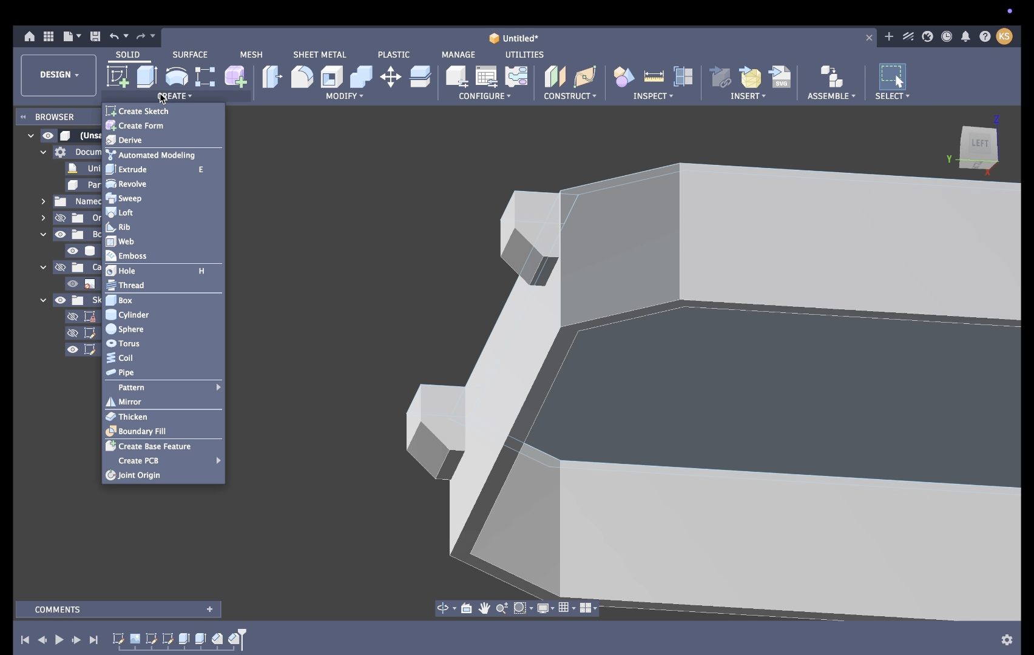
pyautogui.click(298, 100)
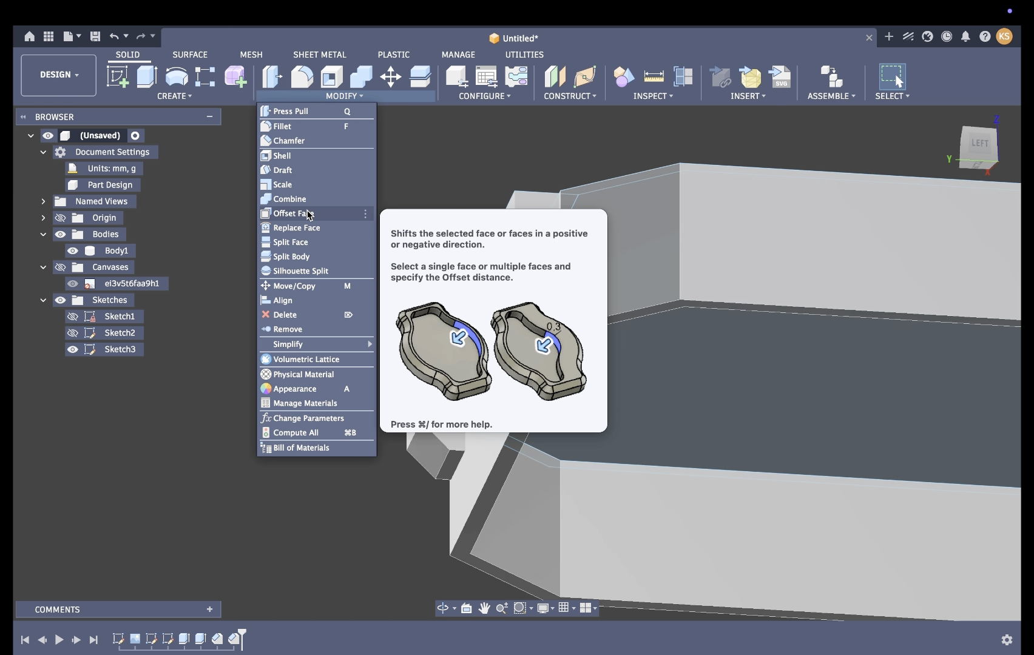
pyautogui.click(290, 112)
pyautogui.click(550, 263)
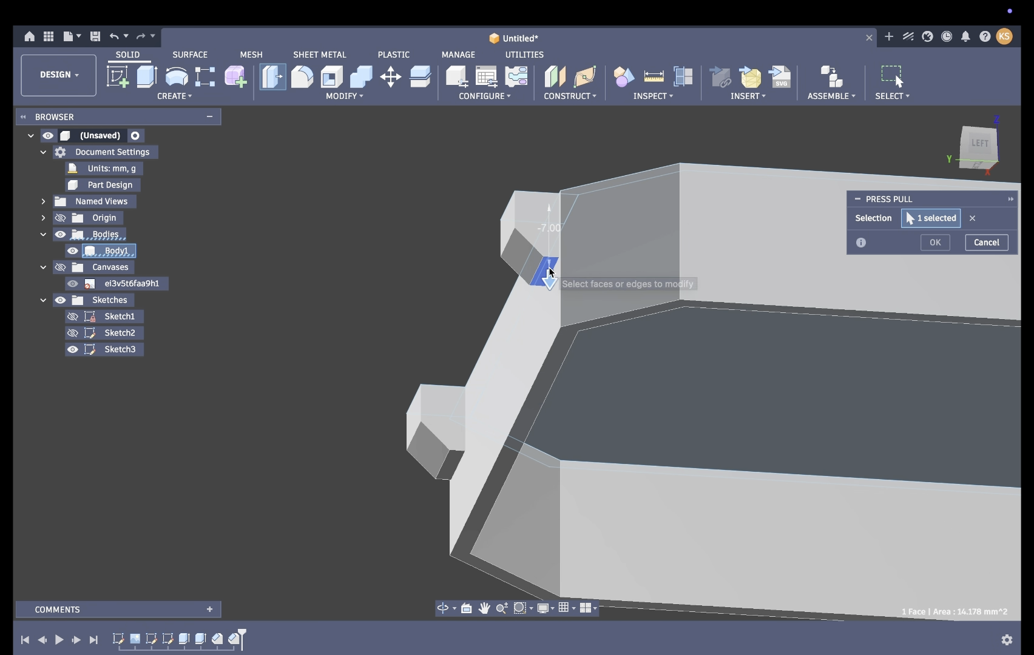
pyautogui.click(72, 350)
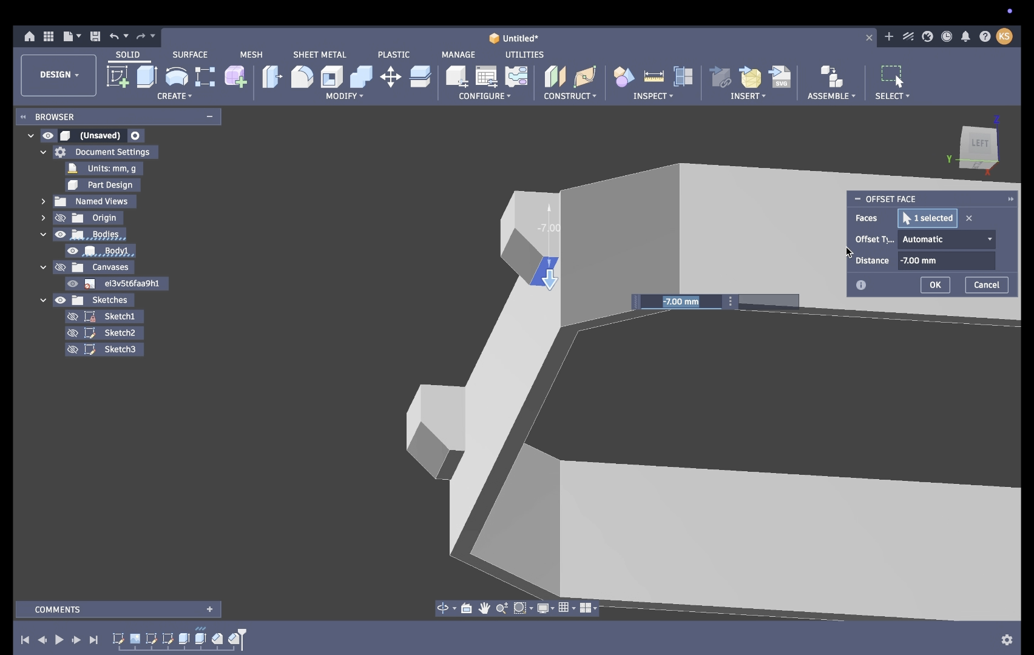
pyautogui.click(969, 219)
pyautogui.click(544, 271)
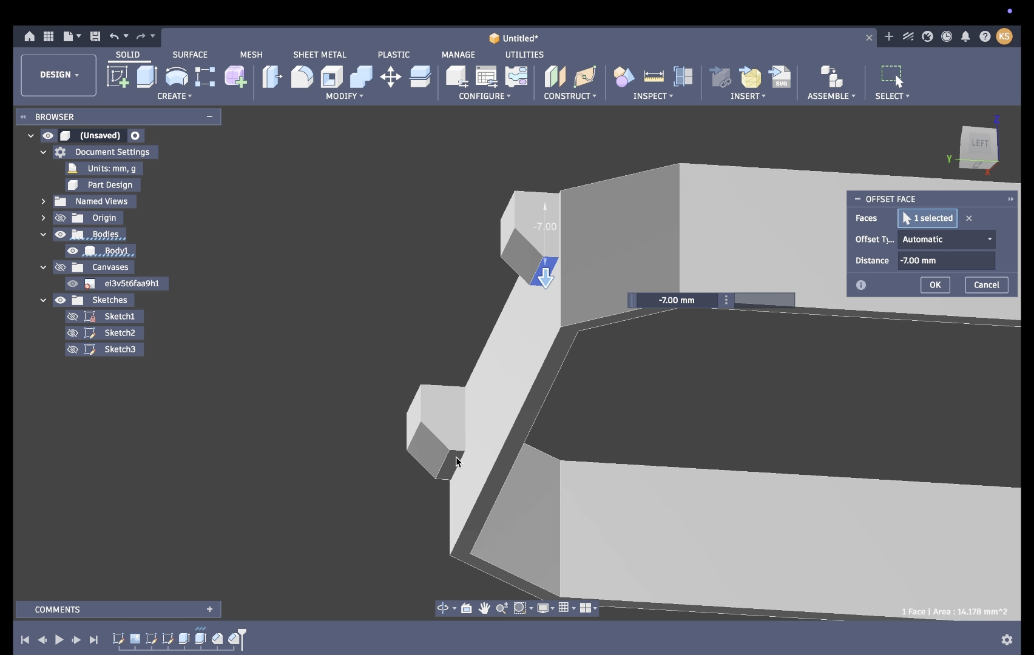
pyautogui.click(969, 218)
pyautogui.click(985, 262)
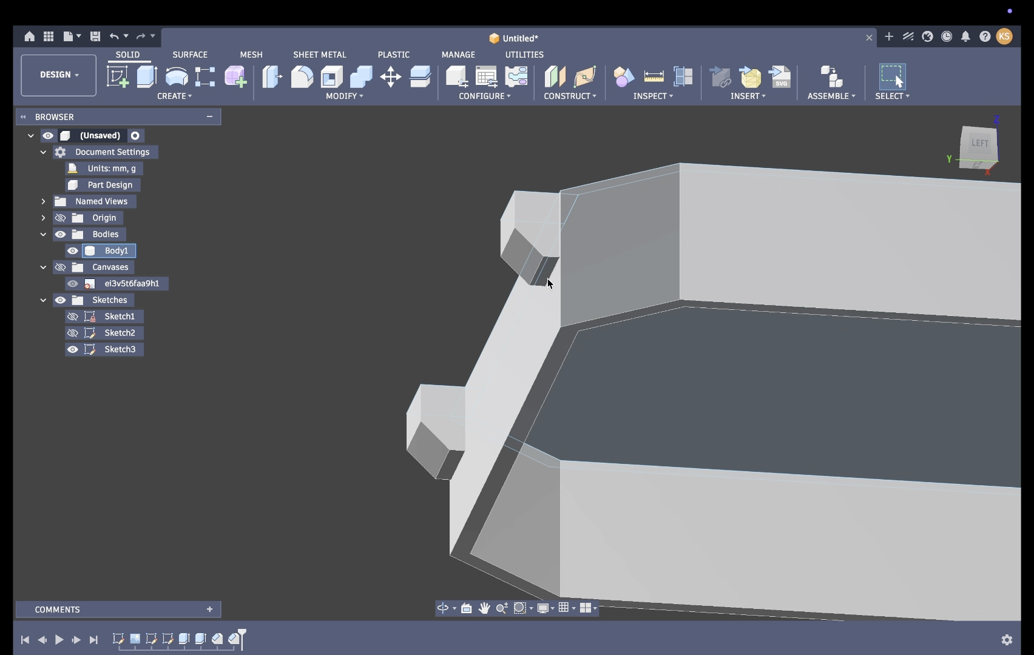
# Hide Sketch3 and offset the undersides of the two 3 mm chamfered clips inward as a New Offset
pyautogui.click(72, 350)
pyautogui.click(545, 271)
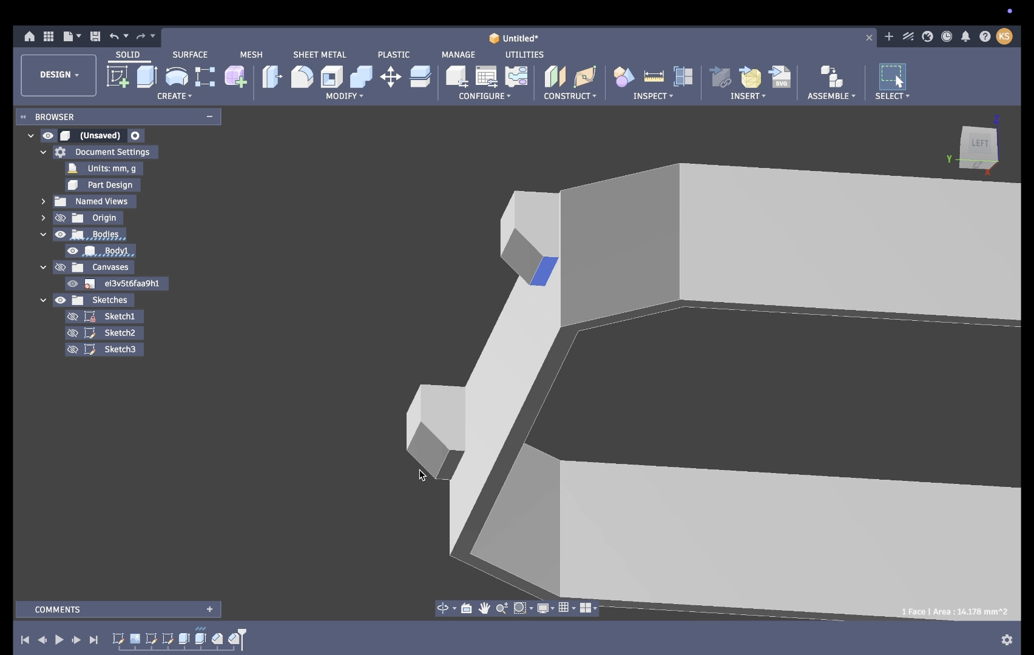
pyautogui.click(344, 96)
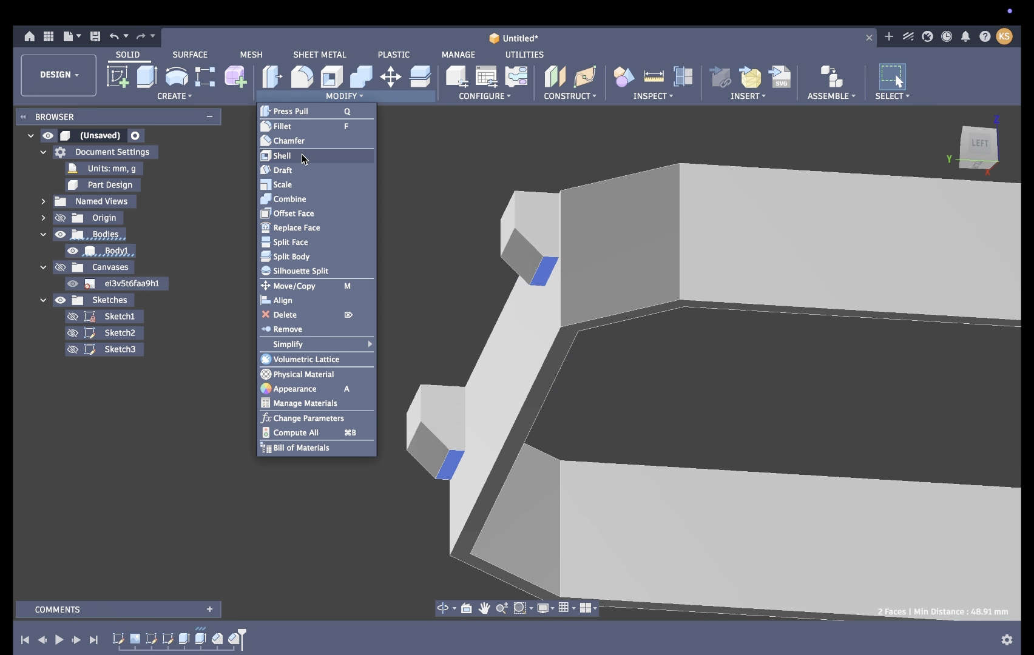
pyautogui.click(299, 112)
pyautogui.click(934, 239)
pyautogui.click(918, 272)
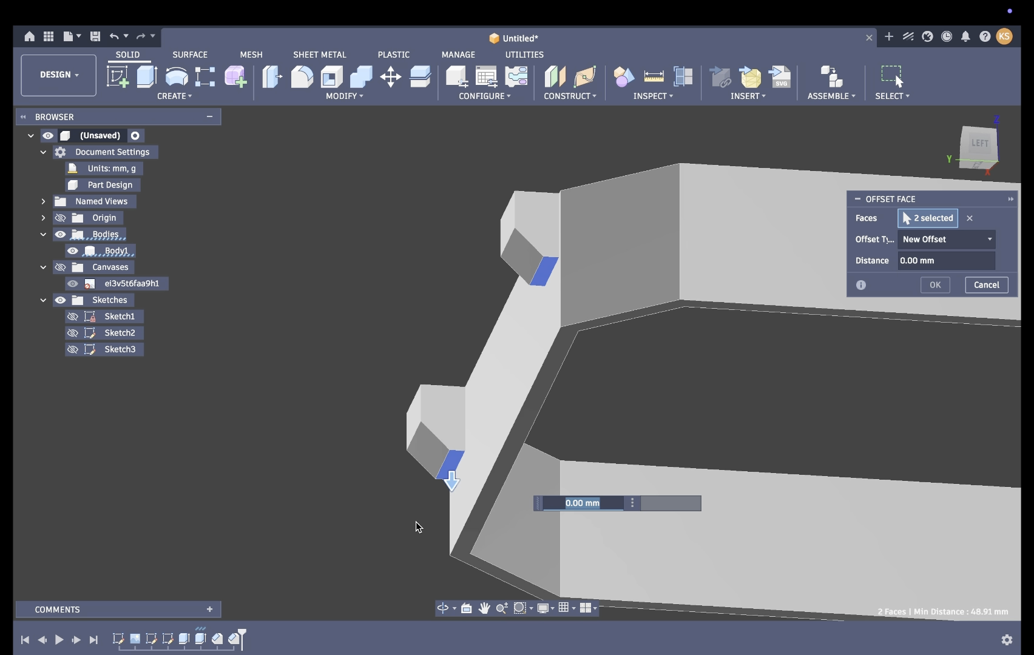
pyautogui.moveTo(451, 489); pyautogui.dragTo(449, 452)
pyautogui.click(934, 285)
# Try to offset the undersides of the two 5 mm chamfered clips by -7 mm as a New Offset
pyautogui.keyDown('shift'); pyautogui.moveTo(787, 332); pyautogui.dragTo(844, 309, button='middle'); pyautogui.keyUp('shift')
pyautogui.keyDown('shift'); pyautogui.moveTo(971, 164); pyautogui.dragTo(814, 333, button='middle'); pyautogui.keyUp('shift')
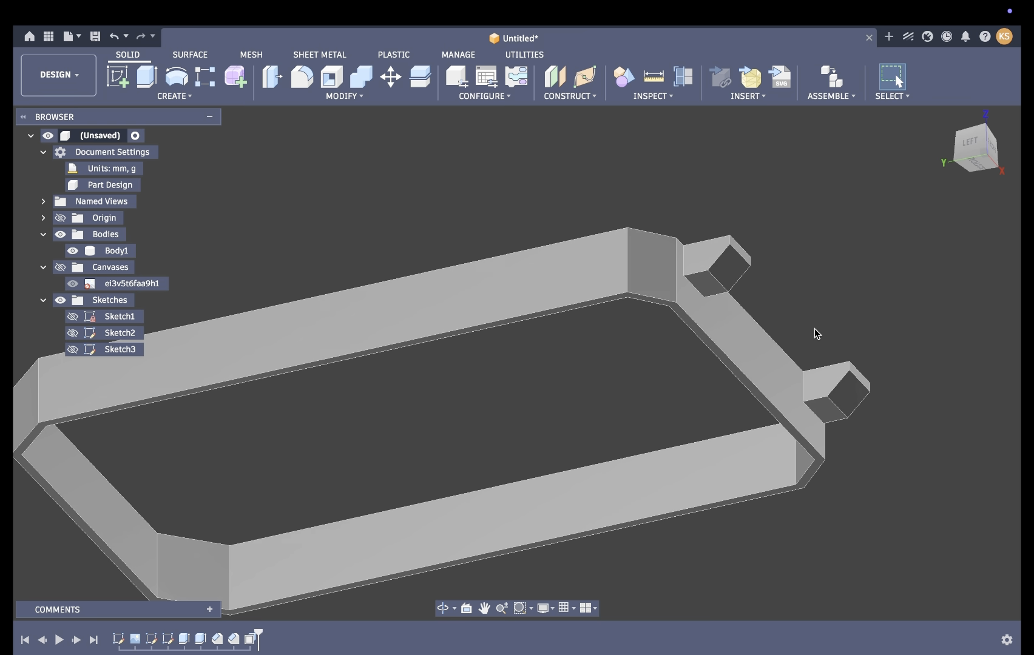
pyautogui.scroll(3, 814, 333)
pyautogui.click(660, 309)
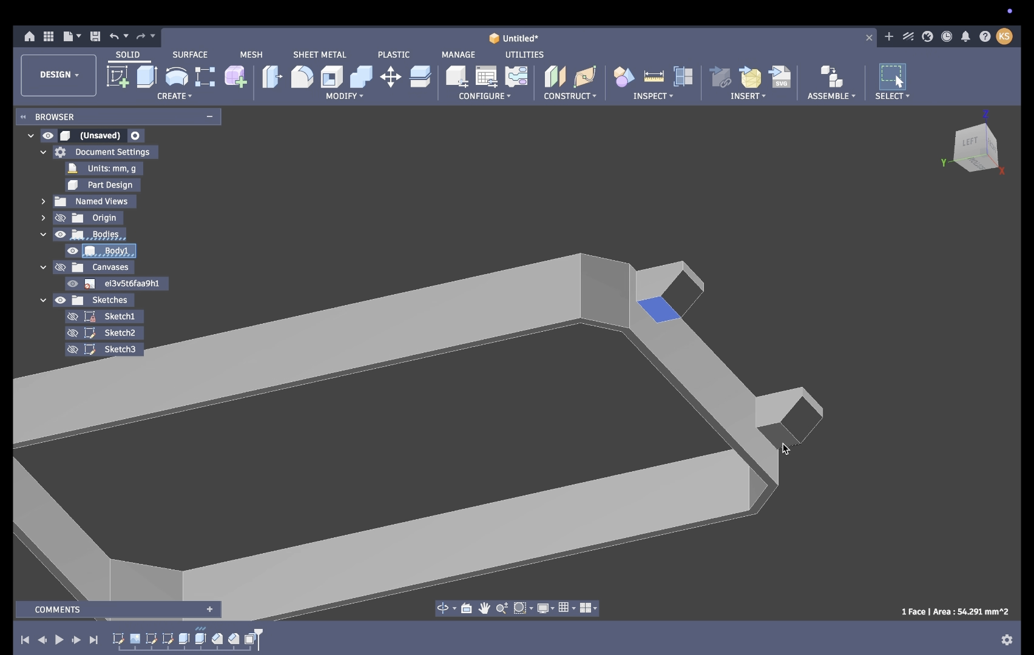
pyautogui.press('q')
pyautogui.moveTo(782, 451); pyautogui.dragTo(782, 442)
pyautogui.click(932, 240)
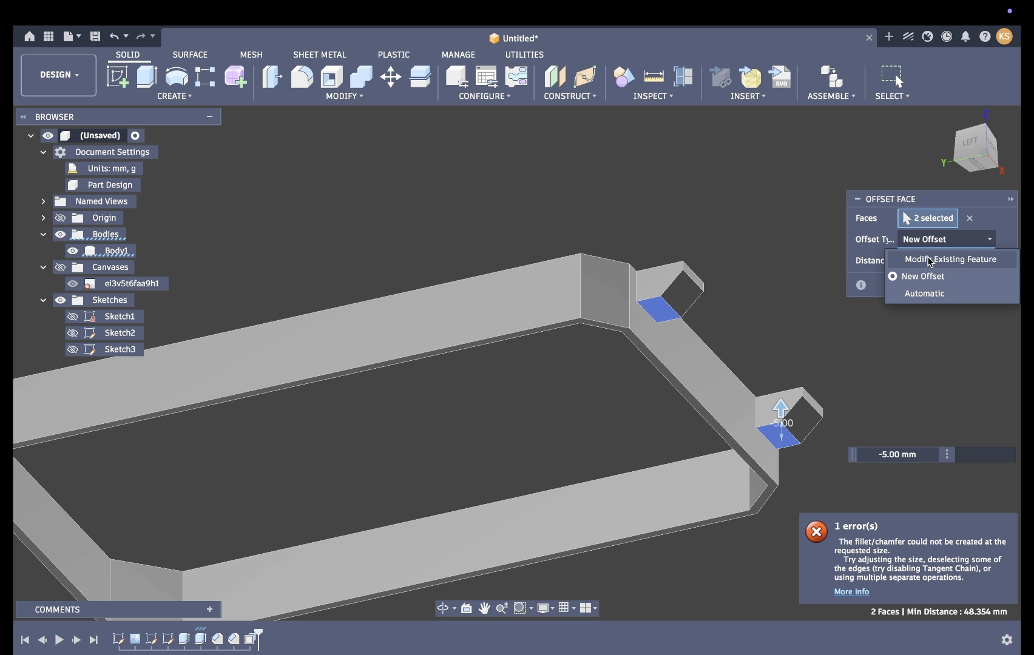
pyautogui.click(935, 282)
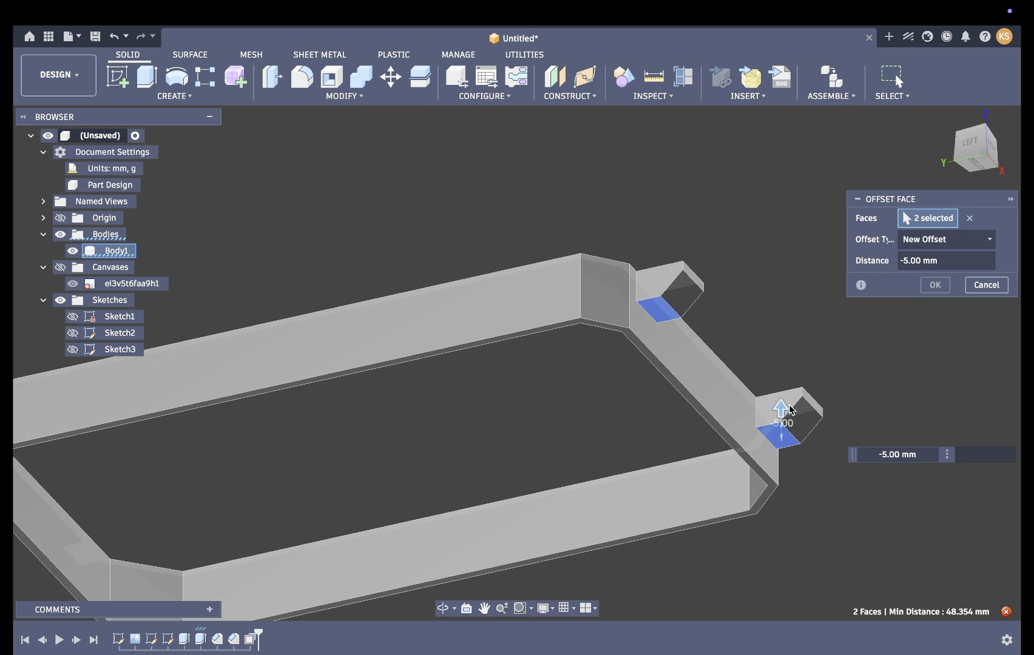
pyautogui.moveTo(783, 415)
pyautogui.mouseDown()
pyautogui.moveTo(790, 448)
pyautogui.moveTo(777, 402)
pyautogui.mouseUp()
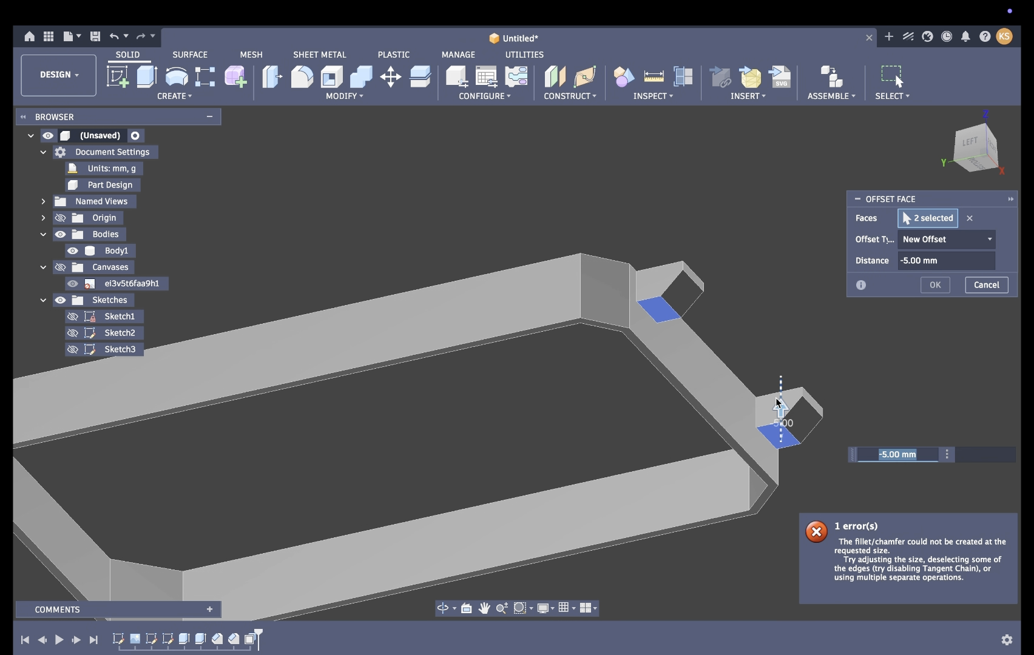
pyautogui.press('BackSpace')
pyautogui.write('7')
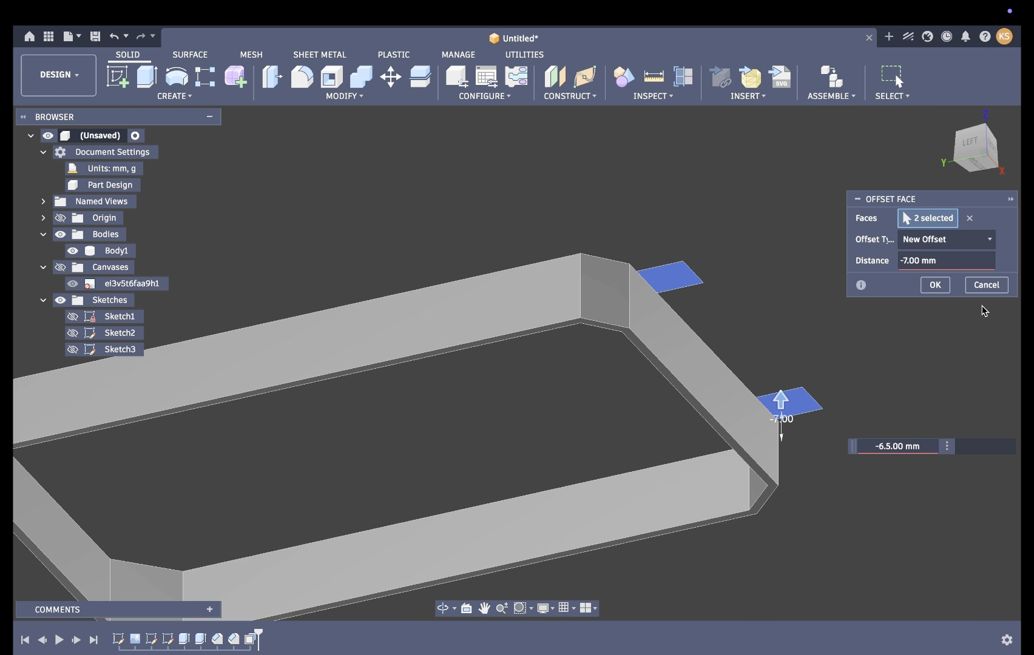
pyautogui.click(986, 284)
# Roll the timeline back to before the face offset and open the 5 mm clip chamfer for editing
pyautogui.moveTo(977, 148); pyautogui.dragTo(18, 189)
pyautogui.moveTo(258, 635); pyautogui.dragTo(242, 637)
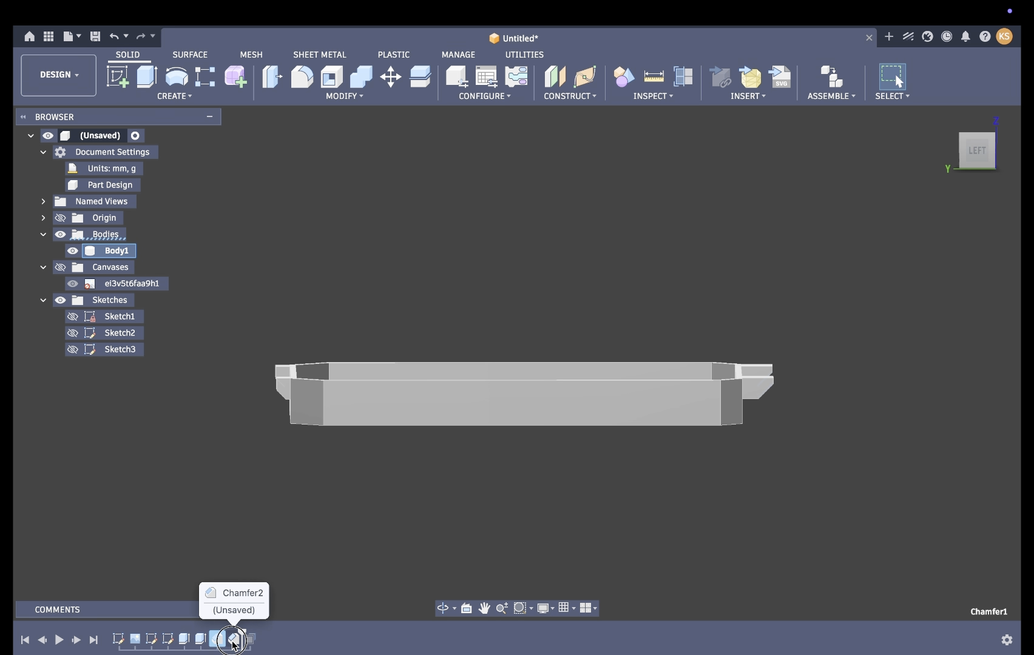
pyautogui.rightClick(217, 640)
pyautogui.click(298, 504)
pyautogui.press('Escape')
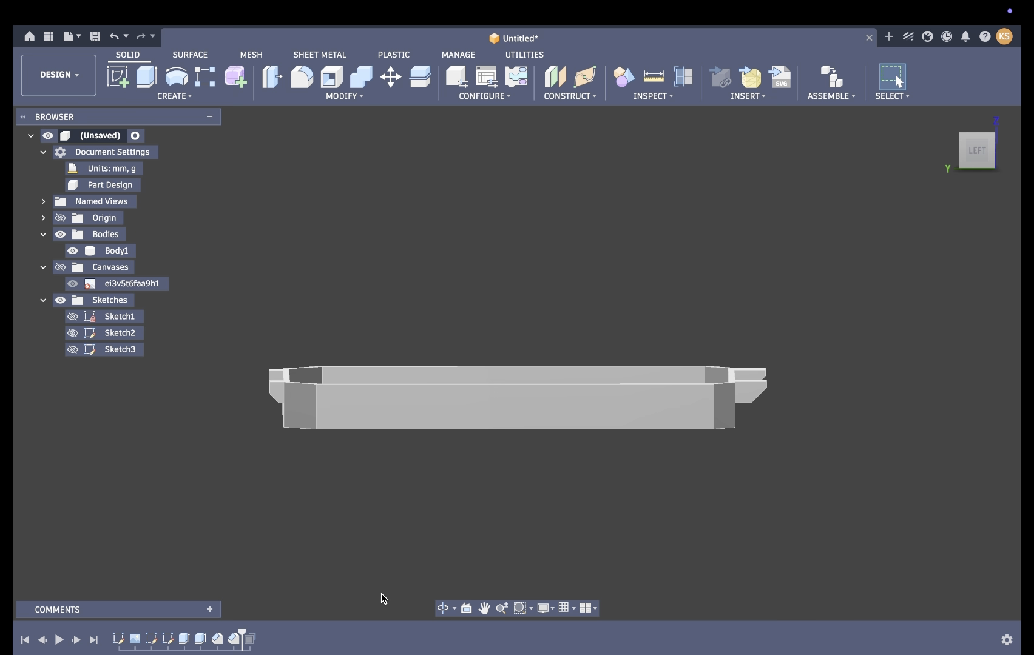
pyautogui.rightClick(220, 640)
pyautogui.click(262, 494)
pyautogui.scroll(3, 716, 476)
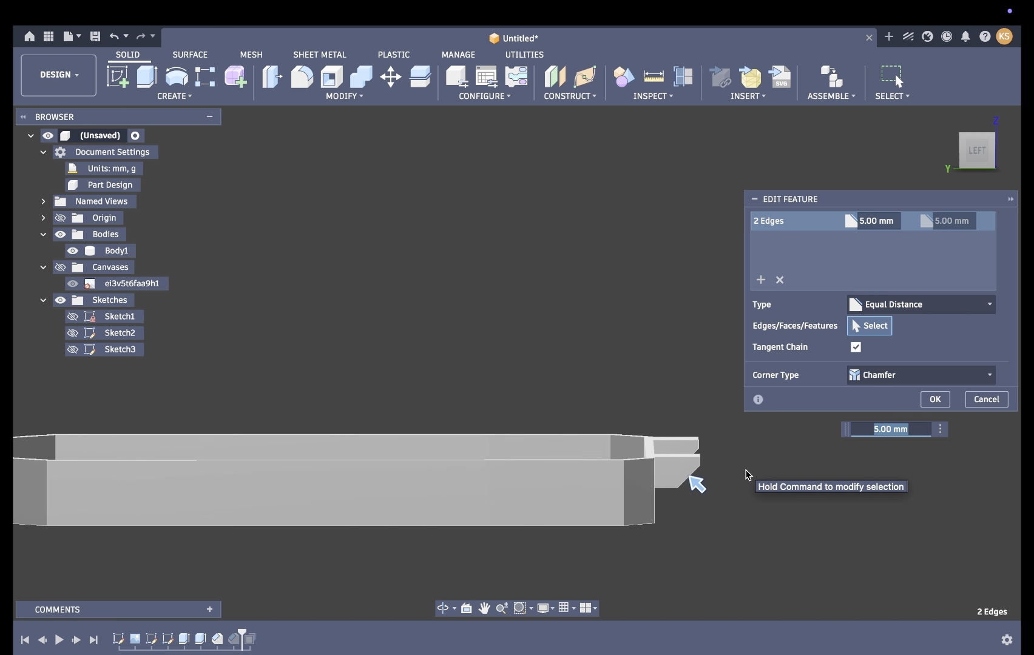
# Change the clip chamfer to Two Distance with distances of 6 mm and 4 mm
pyautogui.click(965, 302)
pyautogui.click(882, 339)
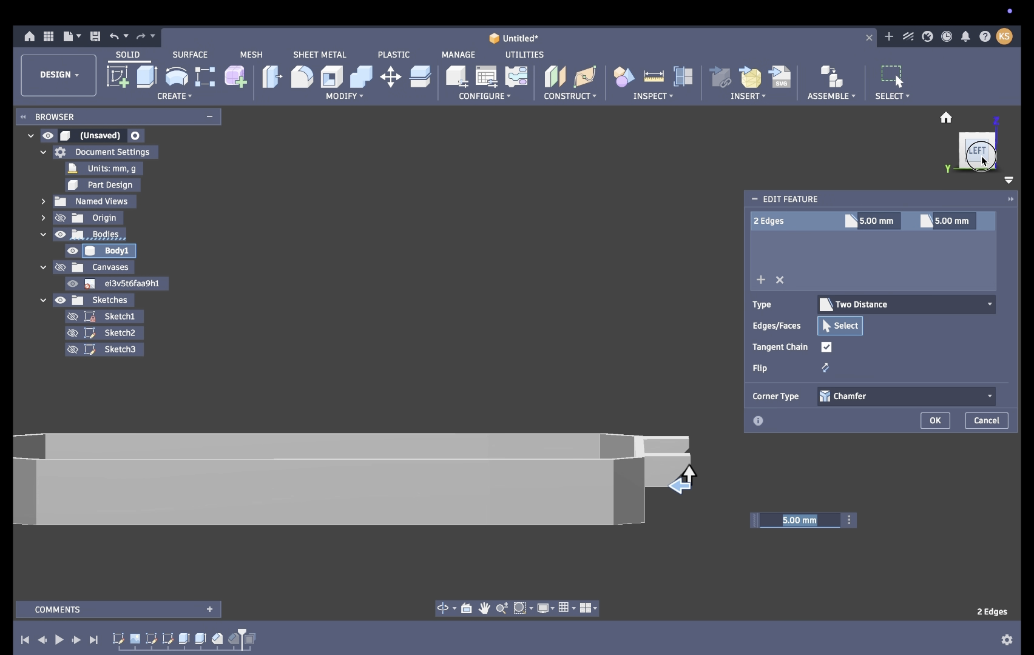
pyautogui.moveTo(977, 150); pyautogui.dragTo(931, 141)
pyautogui.scroll(5, 658, 425)
pyautogui.moveTo(671, 511); pyautogui.dragTo(642, 501)
pyautogui.moveTo(711, 471)
pyautogui.mouseDown()
pyautogui.moveTo(715, 452)
pyautogui.moveTo(716, 503)
pyautogui.moveTo(705, 462)
pyautogui.moveTo(705, 474)
pyautogui.mouseUp()
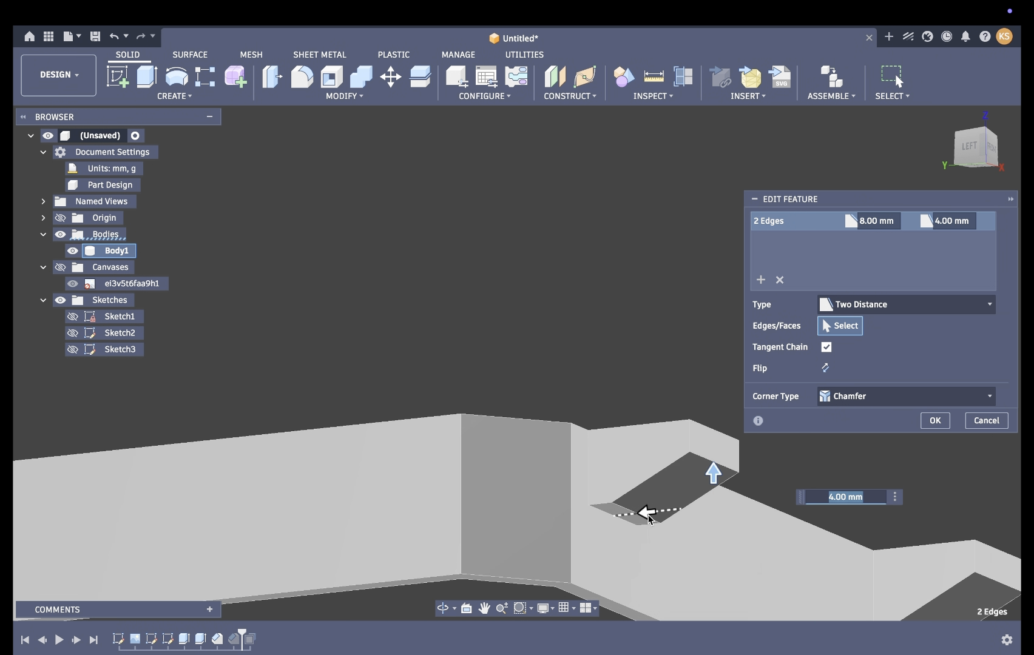
pyautogui.moveTo(648, 516)
pyautogui.mouseDown()
pyautogui.moveTo(676, 507)
pyautogui.moveTo(668, 511)
pyautogui.mouseUp()
pyautogui.scroll(-5, 668, 511)
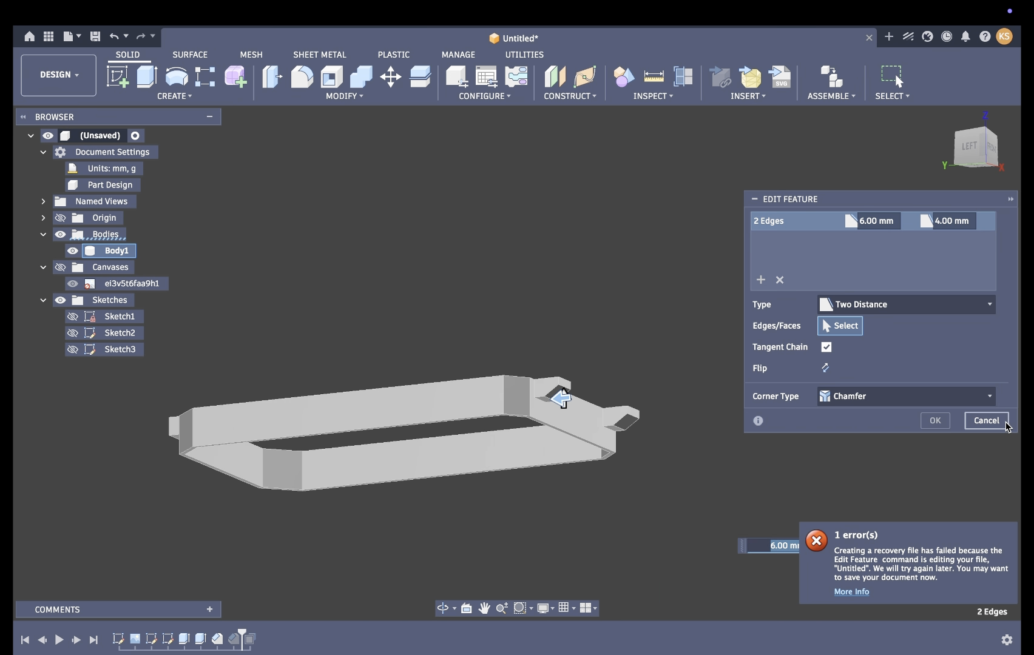
# Try the two-edge clip chamfer as Distance and Angle with 7 mm and 40 degrees, and leave the edit without applying it
pyautogui.click(911, 304)
pyautogui.click(910, 358)
pyautogui.scroll(5, 692, 364)
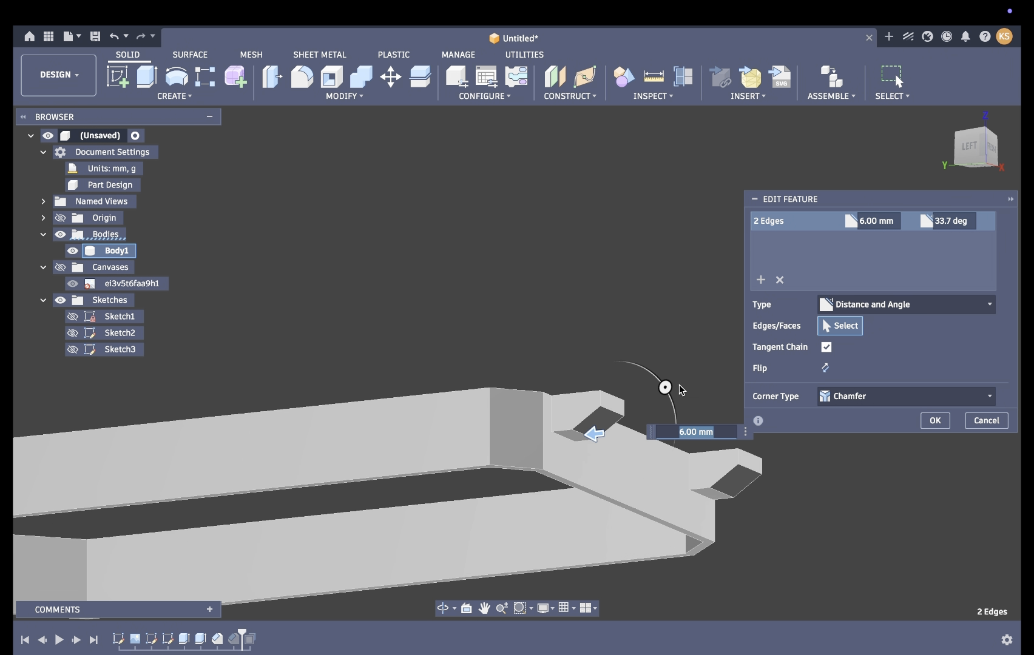
pyautogui.moveTo(665, 387)
pyautogui.mouseDown()
pyautogui.moveTo(669, 397)
pyautogui.moveTo(657, 377)
pyautogui.moveTo(676, 395)
pyautogui.moveTo(665, 374)
pyautogui.moveTo(660, 383)
pyautogui.mouseUp()
pyautogui.click(863, 217)
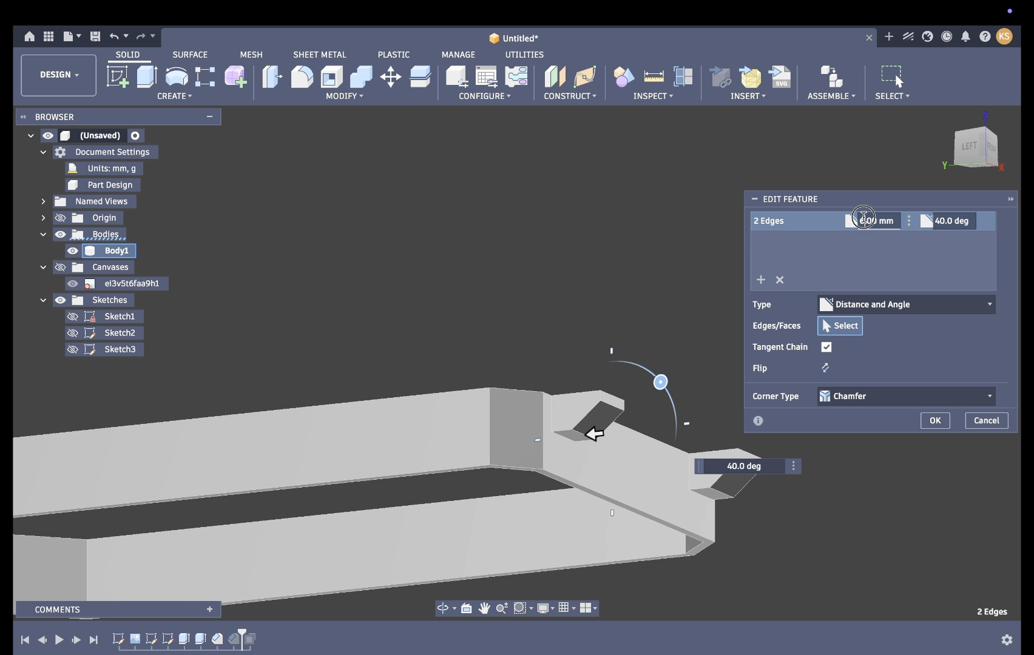
pyautogui.write('1')
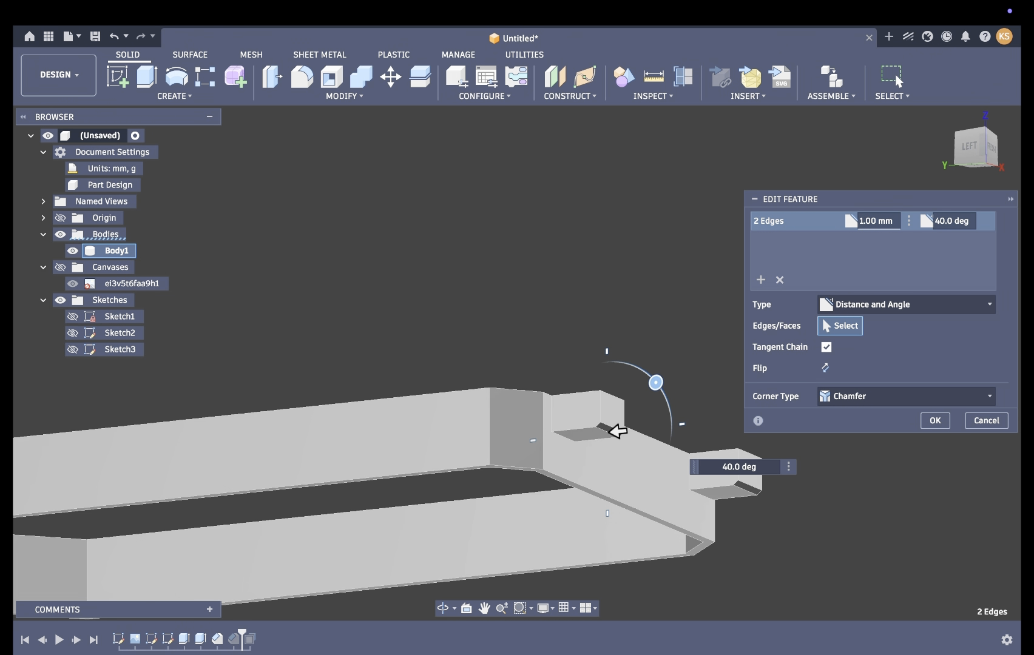
pyautogui.write('7')
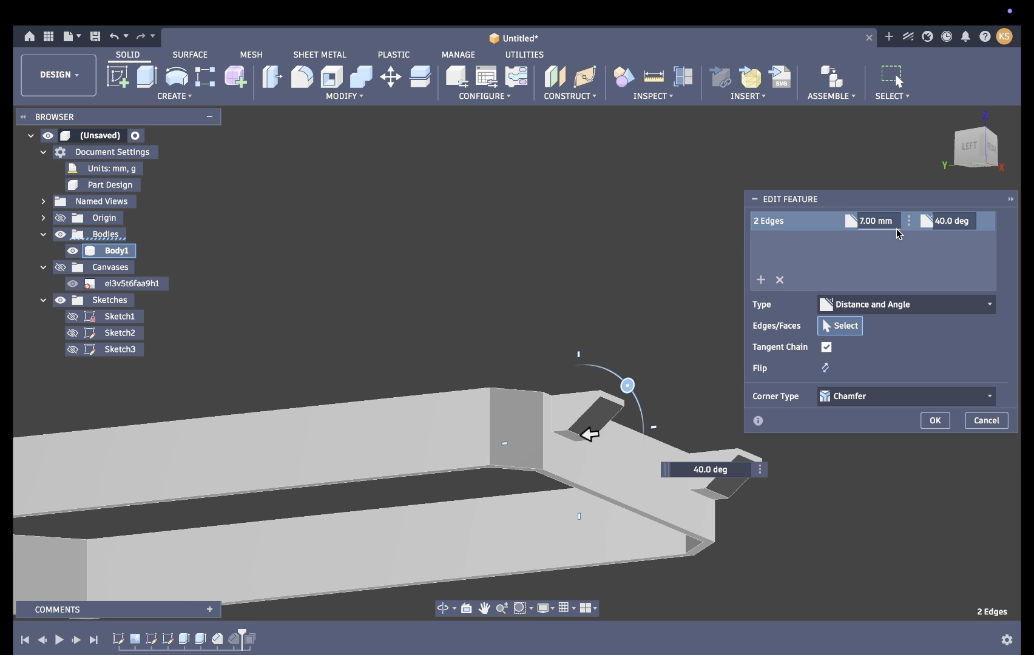
pyautogui.click(1004, 421)
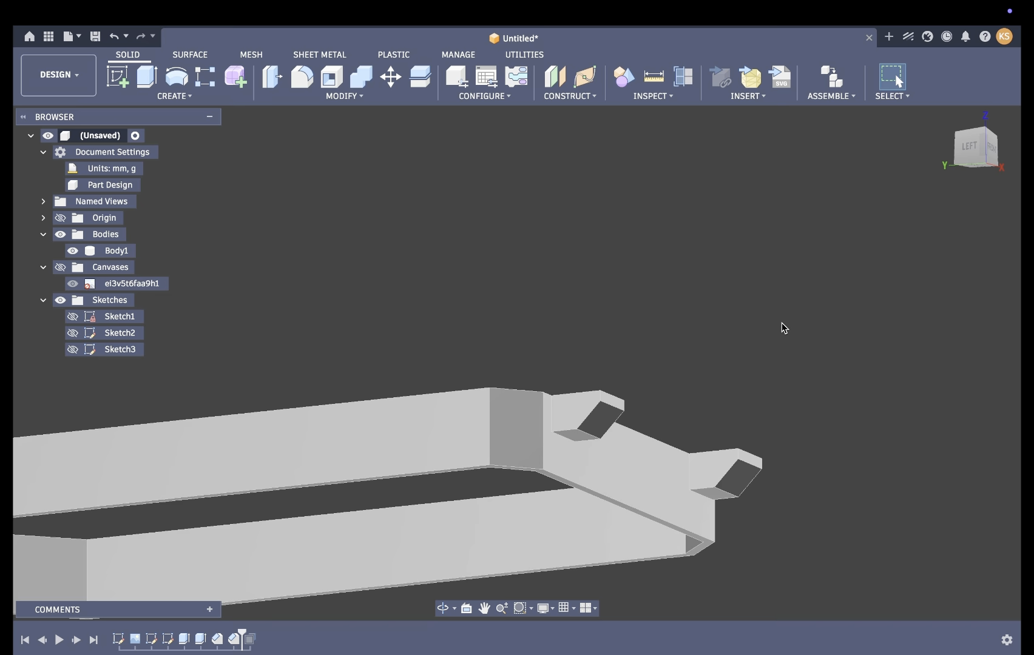
# Roll the timeline forward past the face offset and show the bag photo canvas under the frame
pyautogui.scroll(-3, 782, 325)
pyautogui.scroll(-3, 782, 325)
pyautogui.moveTo(979, 149); pyautogui.dragTo(825, 231)
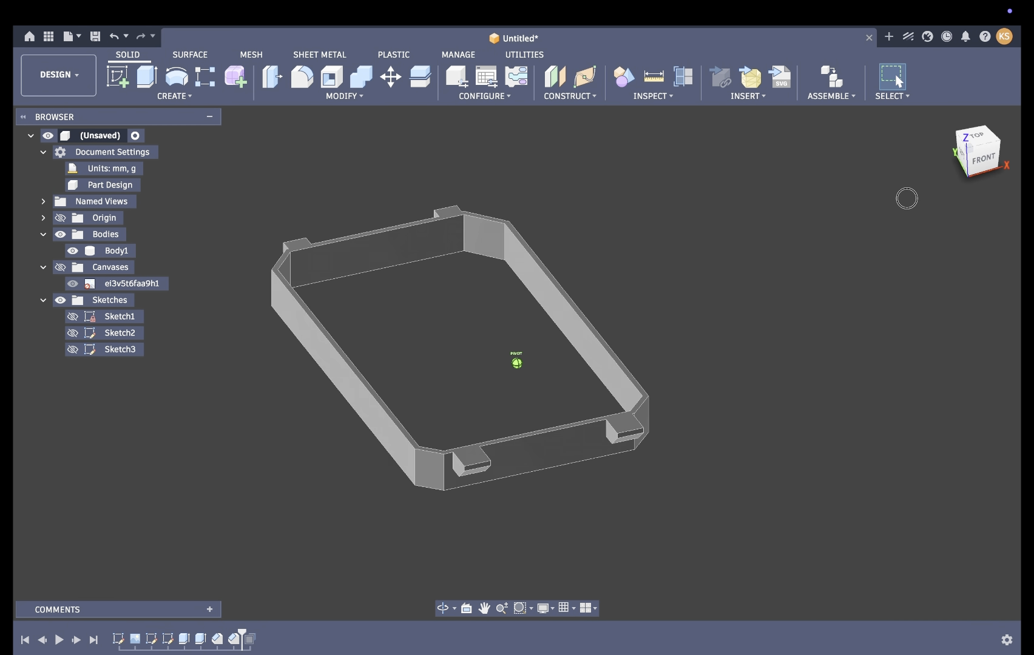
pyautogui.moveTo(242, 630); pyautogui.dragTo(249, 633)
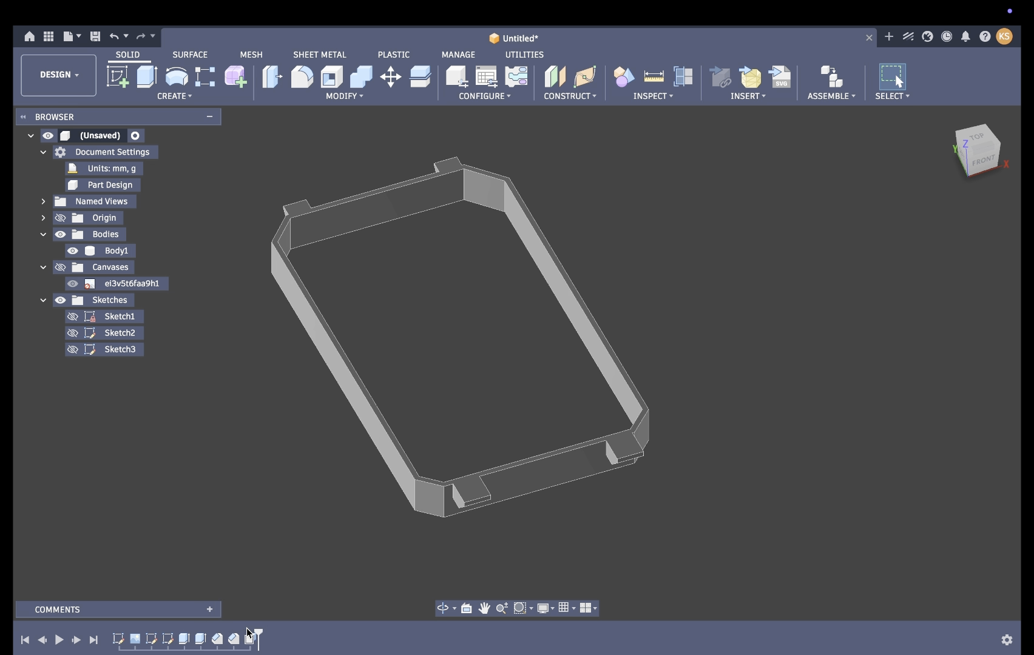
pyautogui.click(60, 269)
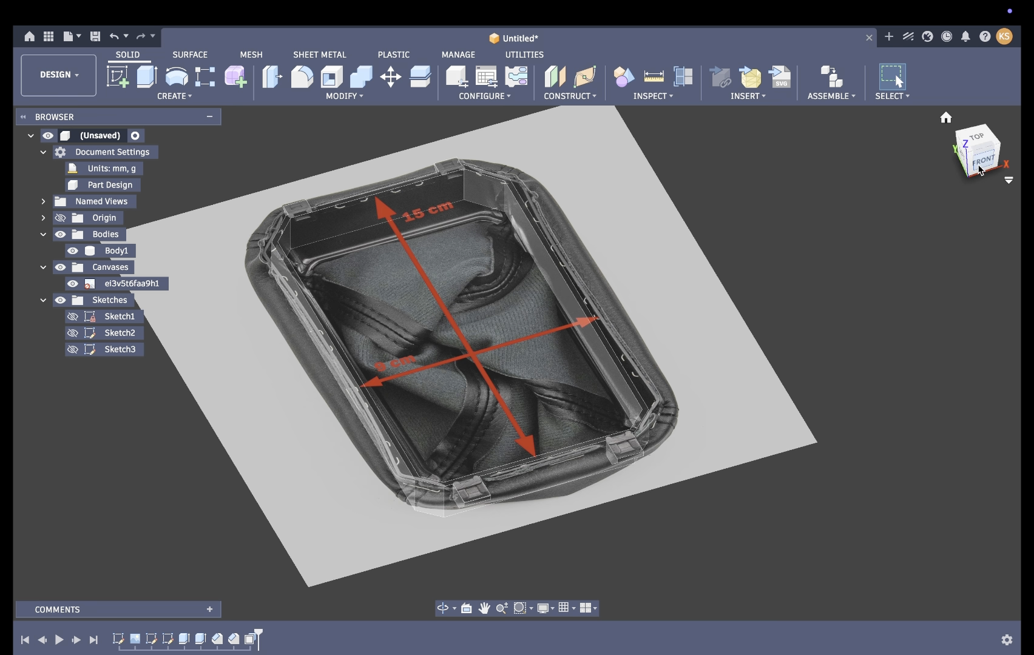
pyautogui.click(987, 143)
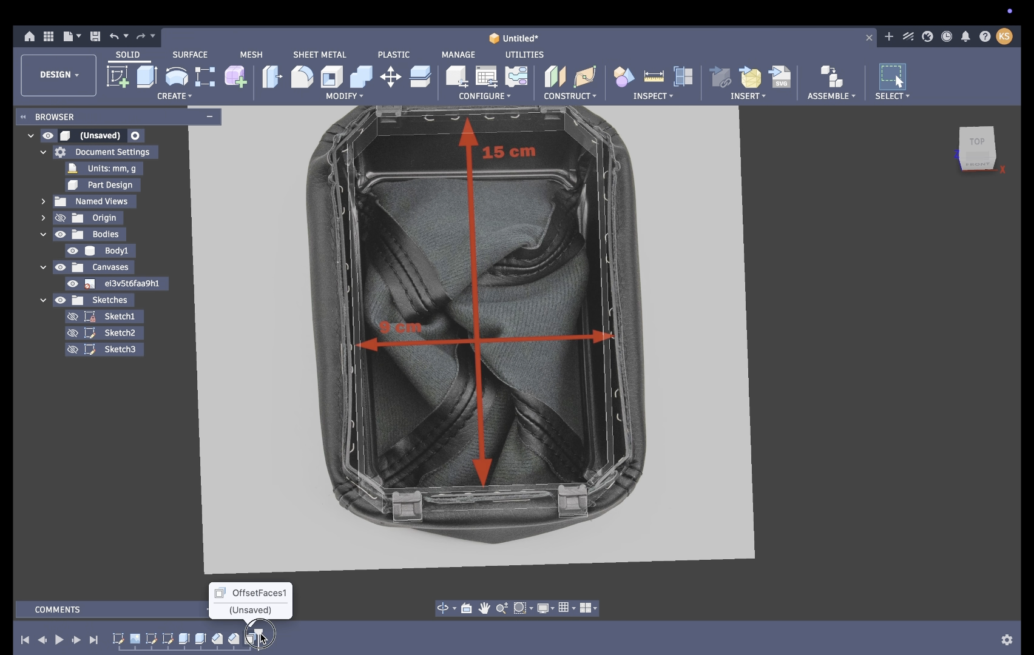
# Roll the timeline back to before the first extrusion, then show Sketch3 and open it for editing
pyautogui.moveTo(257, 636); pyautogui.dragTo(173, 634)
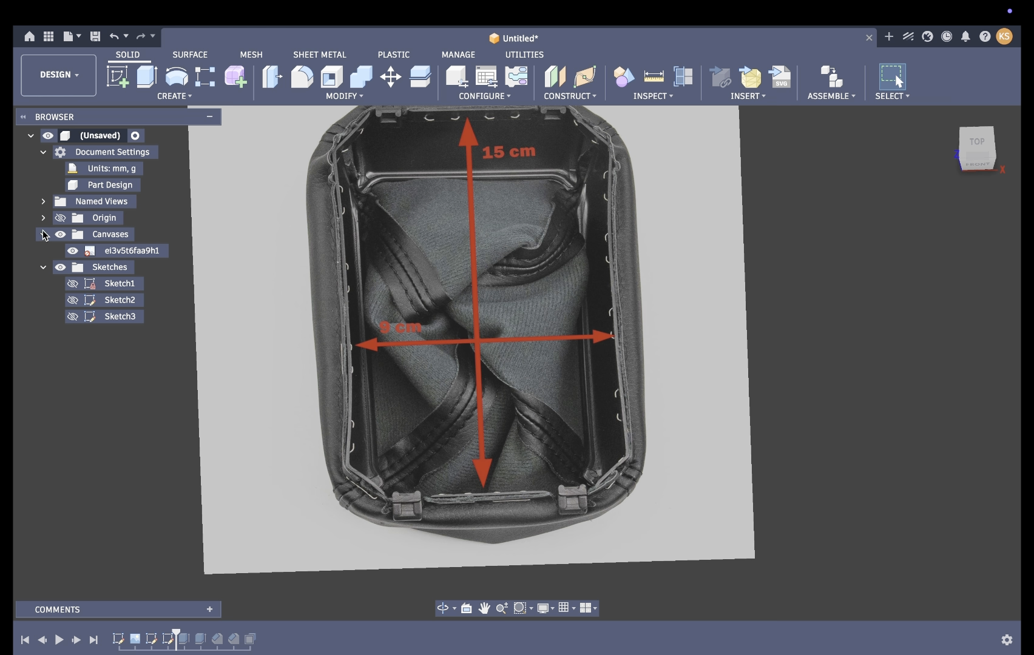
pyautogui.click(73, 316)
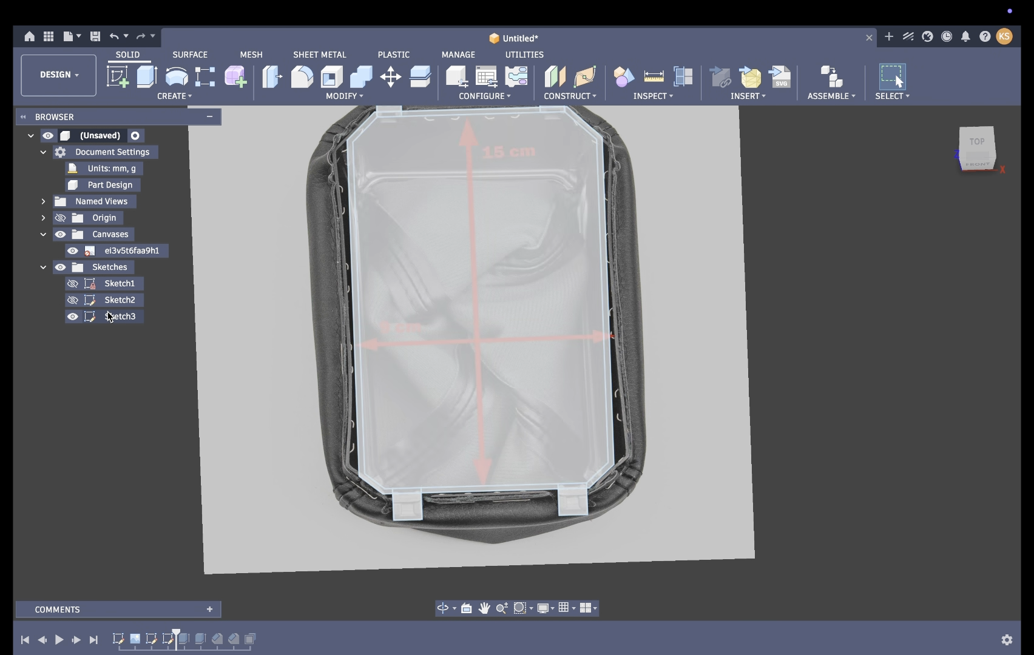
pyautogui.rightClick(110, 317)
pyautogui.click(151, 104)
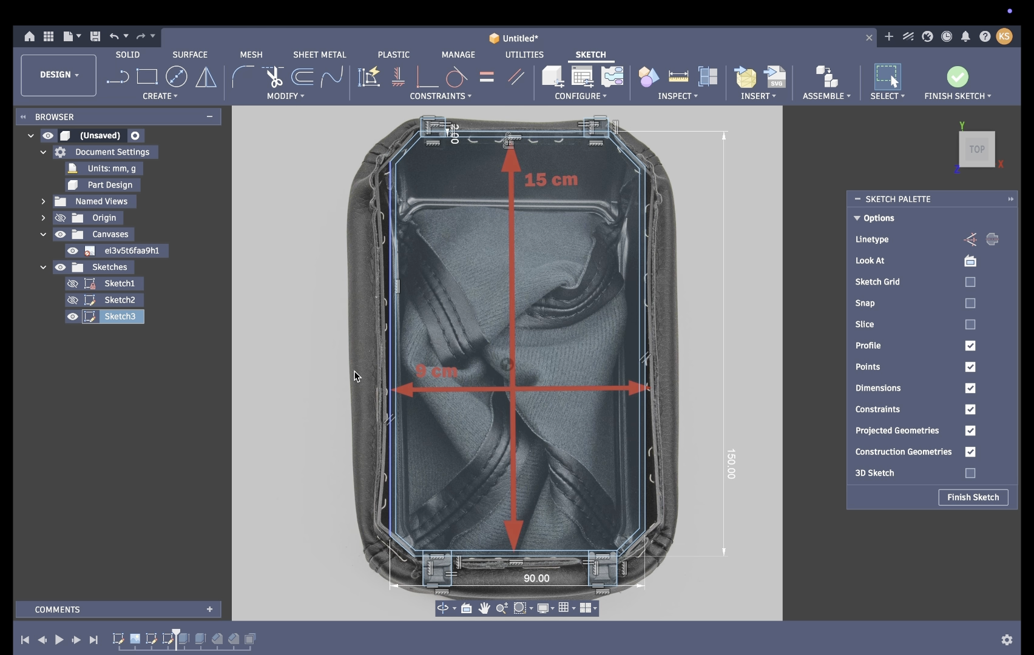
# Examine the frame and clip outline against the bag photo, finish the sketch and hide Sketch3
pyautogui.scroll(10, 354, 371)
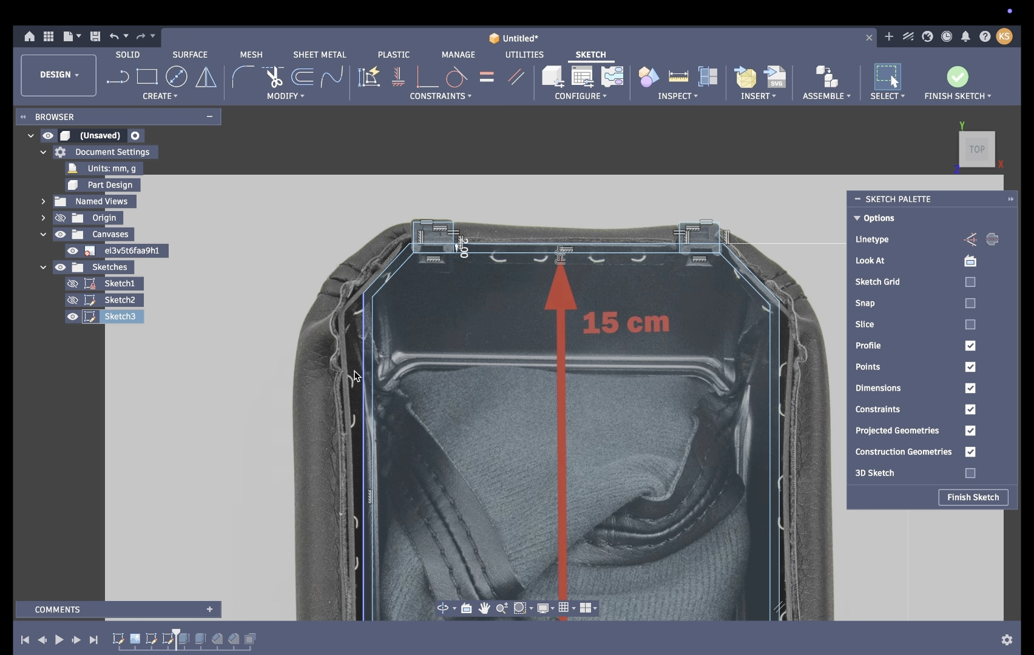
pyautogui.scroll(-5, 351, 376)
pyautogui.scroll(-3, 347, 381)
pyautogui.scroll(-4, 347, 382)
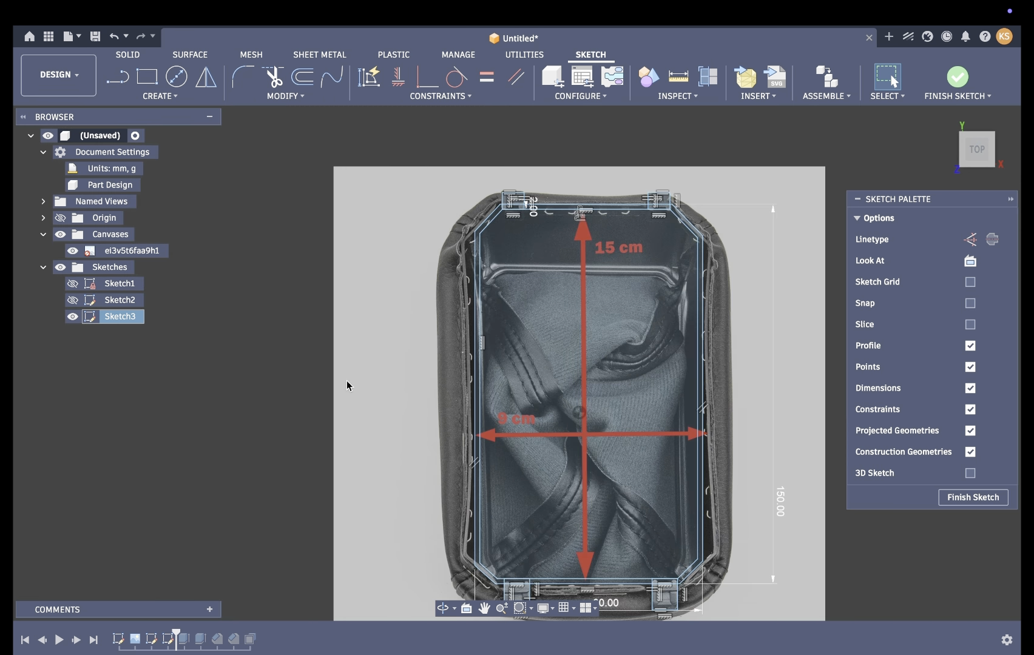
pyautogui.scroll(-3, 346, 380)
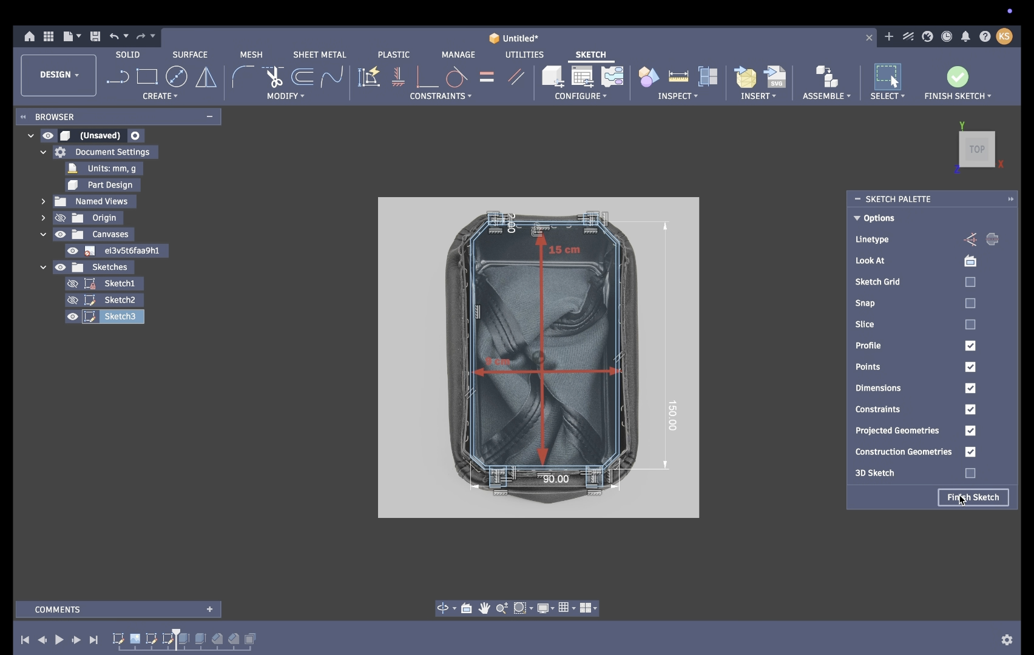
pyautogui.click(973, 497)
pyautogui.click(72, 316)
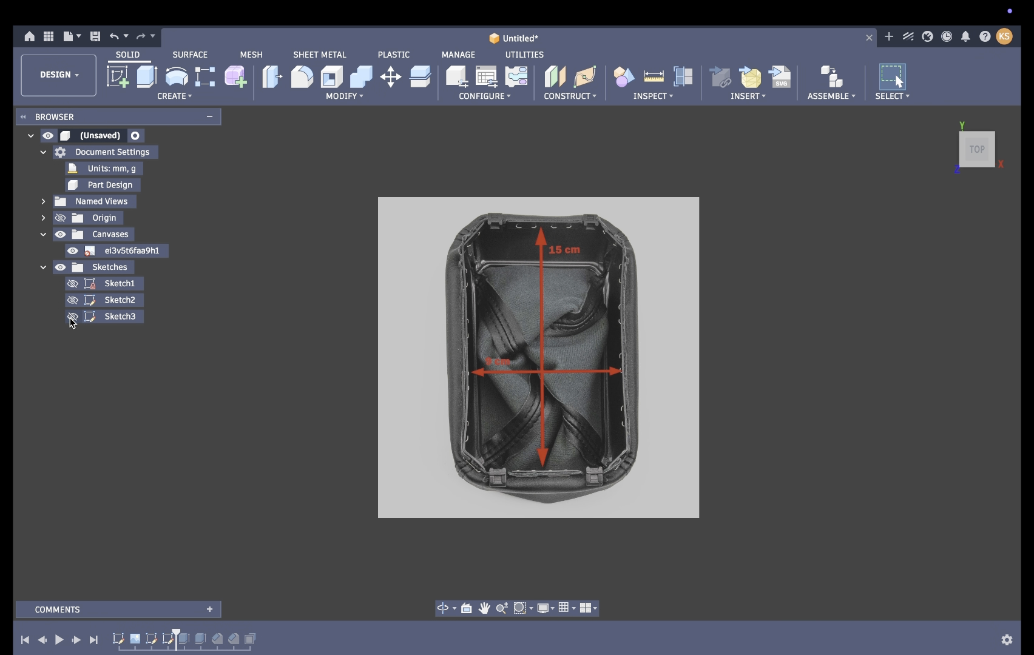
# Start a new sketch on the top plane and draw a horizontal line about 104 mm long along the bag opening's upper edge
pyautogui.click(117, 77)
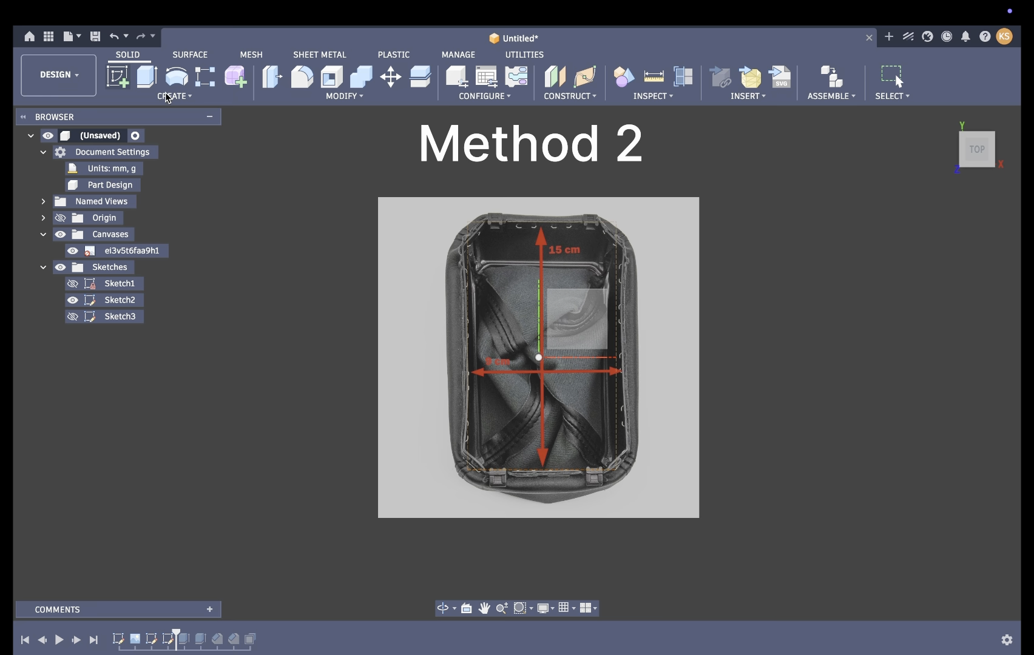
pyautogui.click(567, 325)
pyautogui.scroll(5, 566, 319)
pyautogui.scroll(3, 565, 315)
pyautogui.press('l')
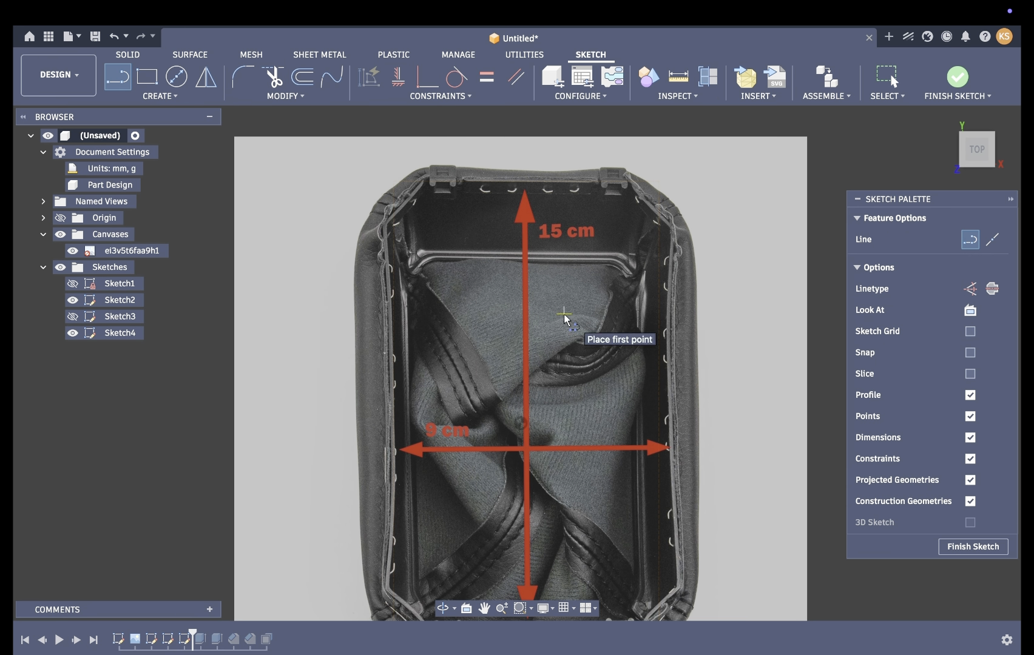
pyautogui.click(378, 178)
pyautogui.click(689, 178)
pyautogui.press('Escape')
# Draw a second horizontal line along the bag opening's lower edge, extending past both lower clips
pyautogui.scroll(-5, 691, 179)
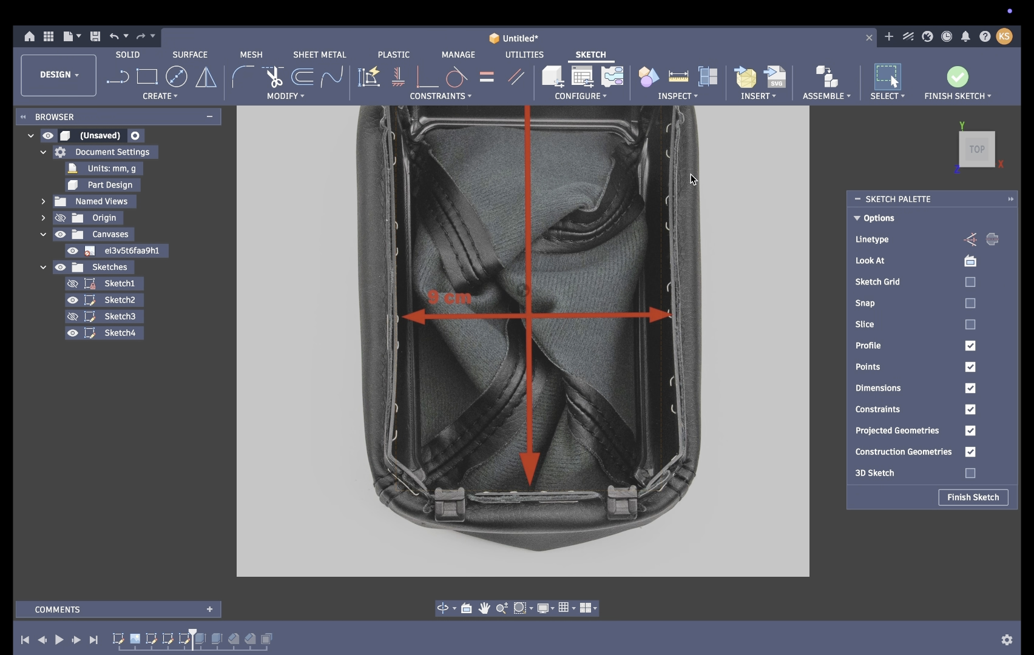
pyautogui.press('l')
pyautogui.click(392, 497)
pyautogui.click(719, 498)
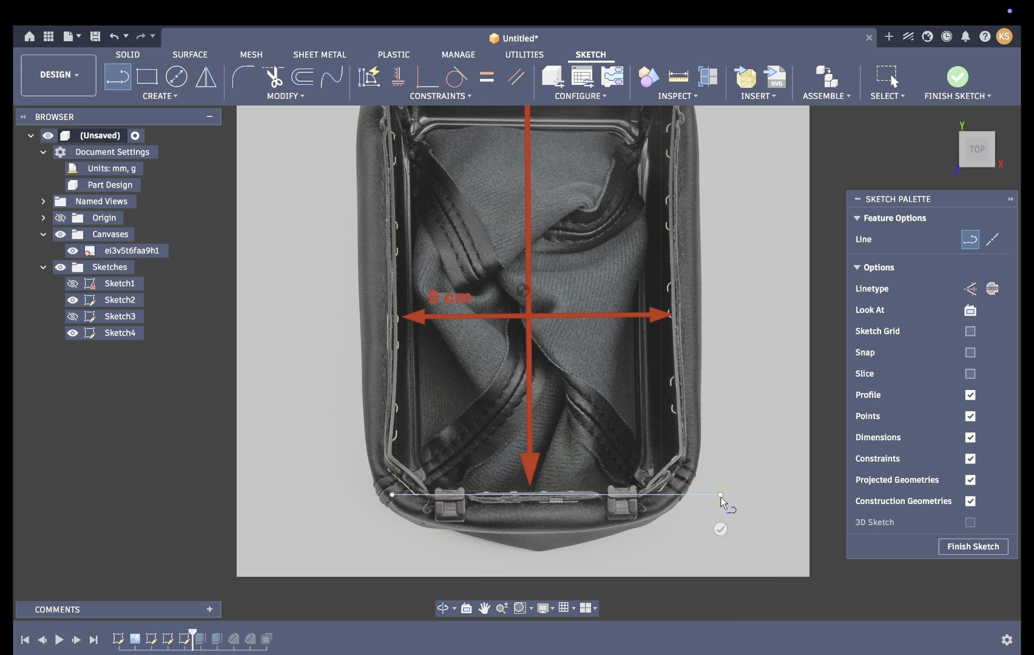
pyautogui.press('Escape')
# Try to apply a Parallel constraint between the upper and lower horizontal lines
pyautogui.scroll(-5, 619, 443)
pyautogui.click(513, 83)
pyautogui.click(553, 163)
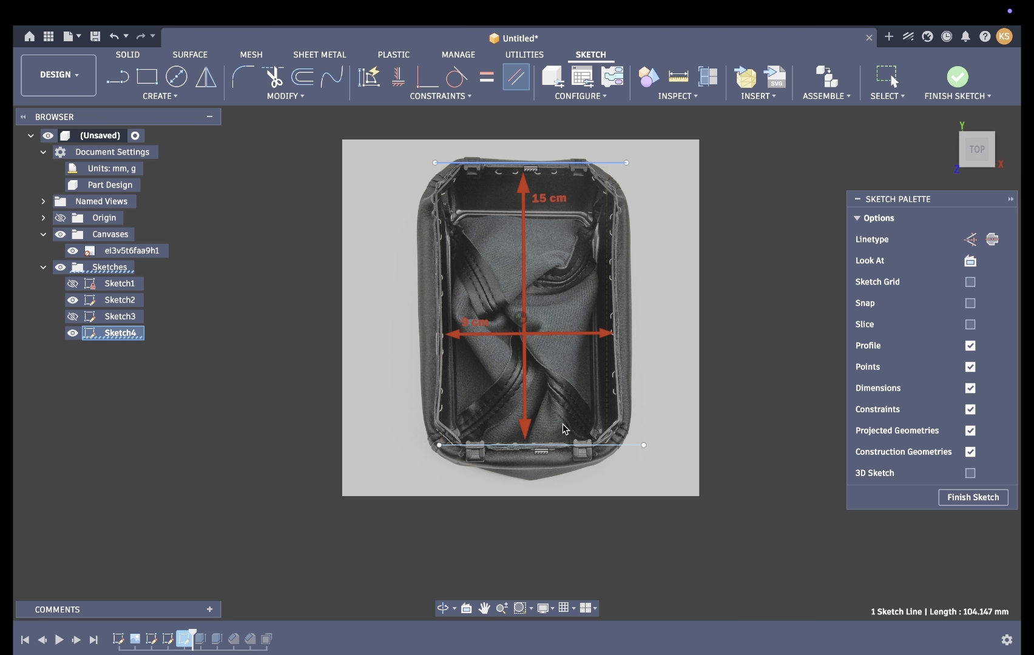
pyautogui.click(564, 445)
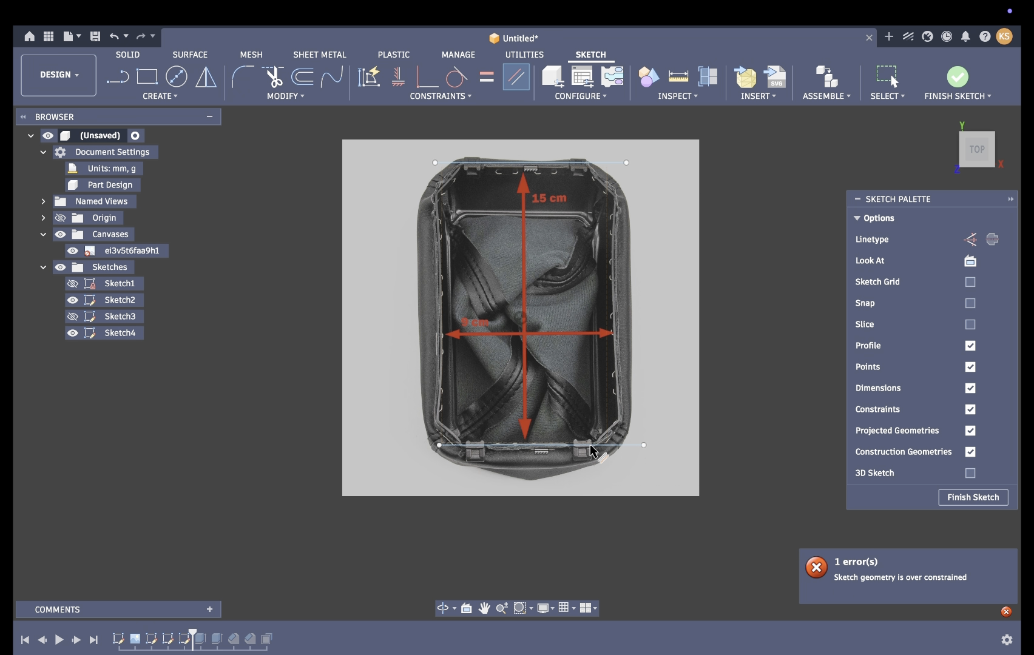
pyautogui.press('Escape')
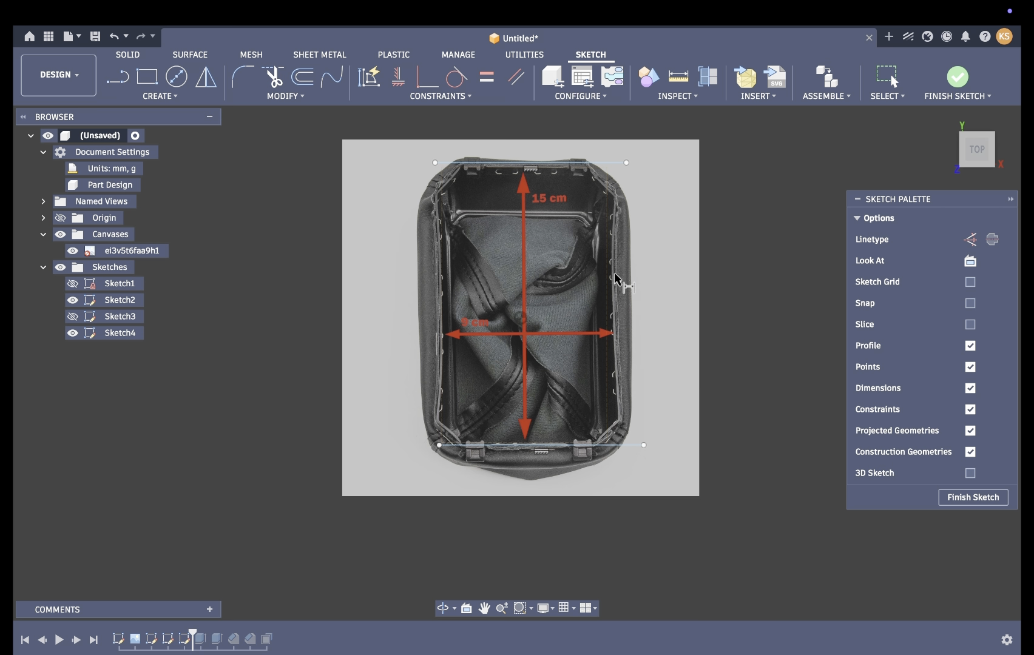
# Dimension the two horizontal lines 150 mm apart and shift them slightly to match the ends of the bag opening
pyautogui.click(591, 164)
pyautogui.click(581, 447)
pyautogui.click(745, 413)
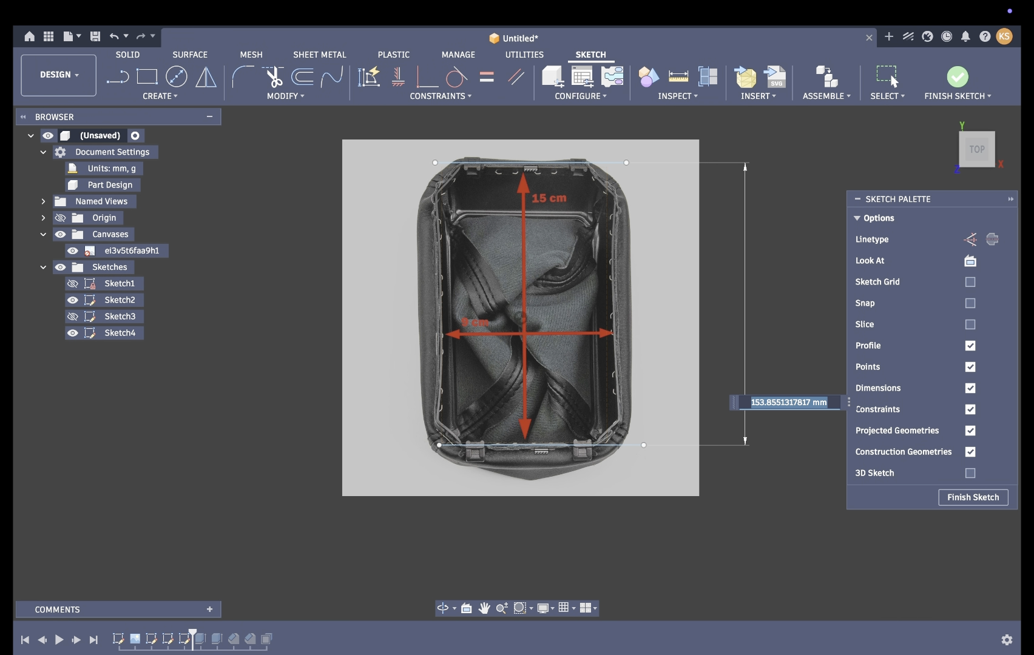
pyautogui.write('150')
pyautogui.press('Return')
pyautogui.moveTo(579, 163); pyautogui.dragTo(579, 169)
pyautogui.click(718, 134)
pyautogui.scroll(8, 562, 141)
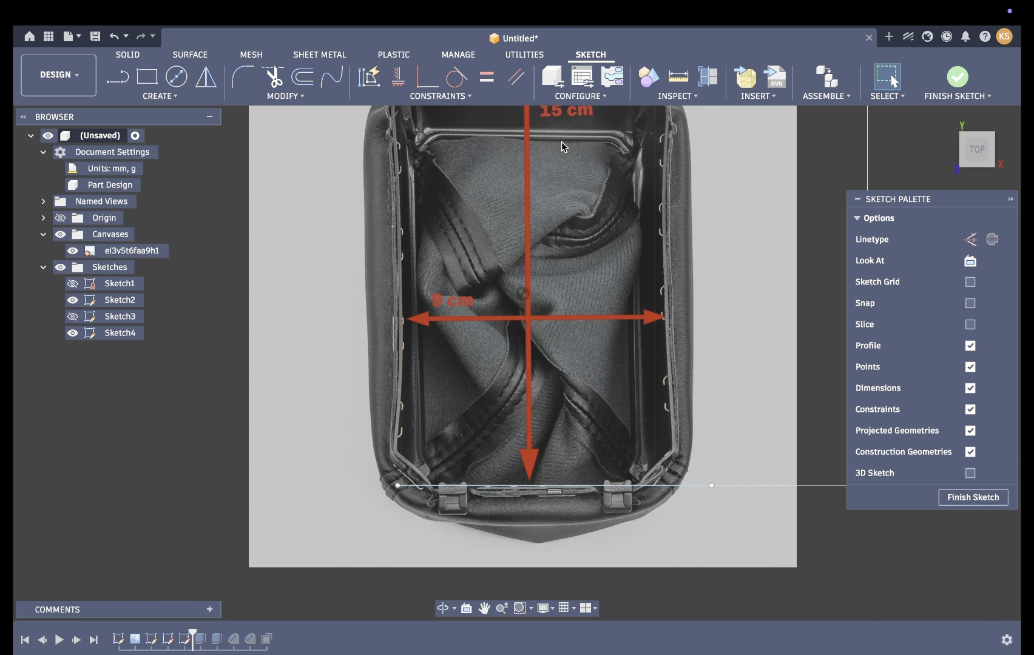
pyautogui.click(516, 175)
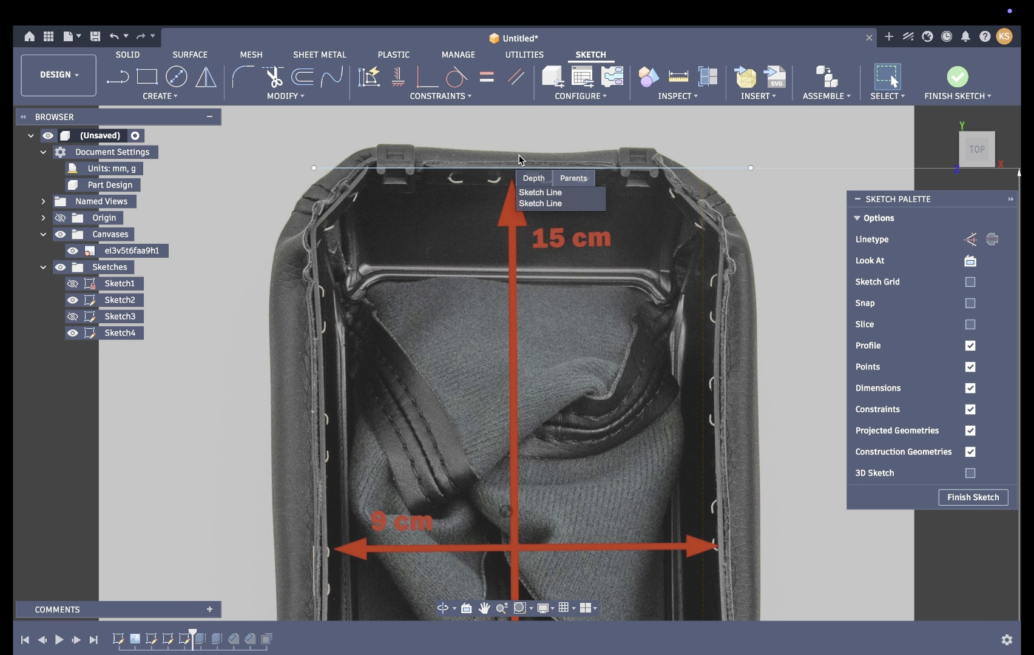
pyautogui.scroll(-2, 519, 160)
pyautogui.scroll(2, 425, 176)
# Draw a diagonal line about 30.5 mm long at about 48 degrees across the bag opening's upper-left corner
pyautogui.press('l')
pyautogui.scroll(3, 390, 173)
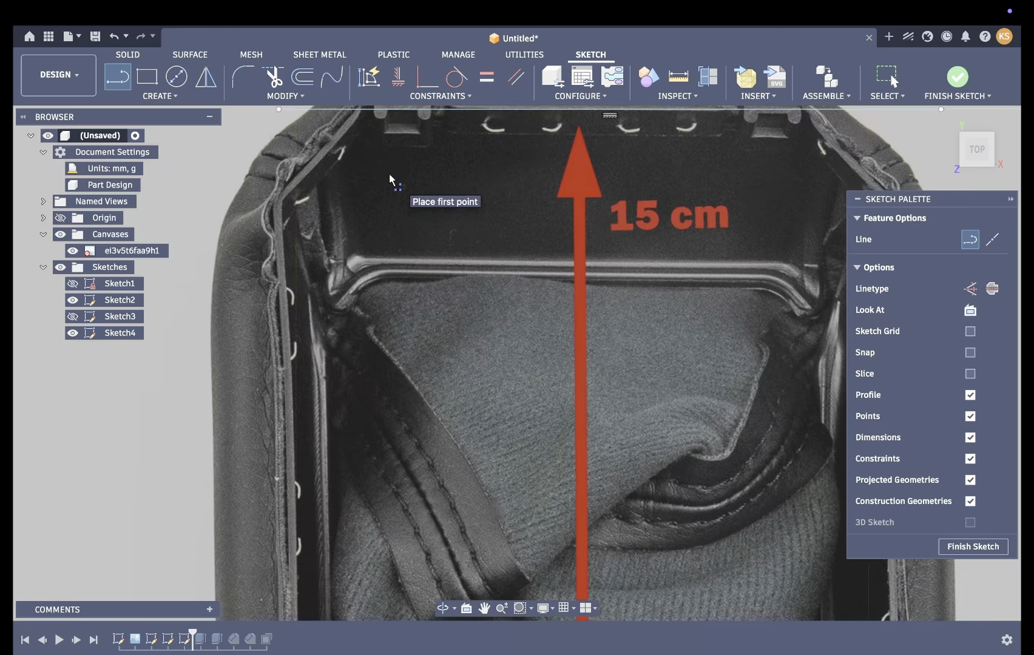
pyautogui.moveTo(389, 173); pyautogui.dragTo(423, 302, button='middle')
pyautogui.click(289, 353)
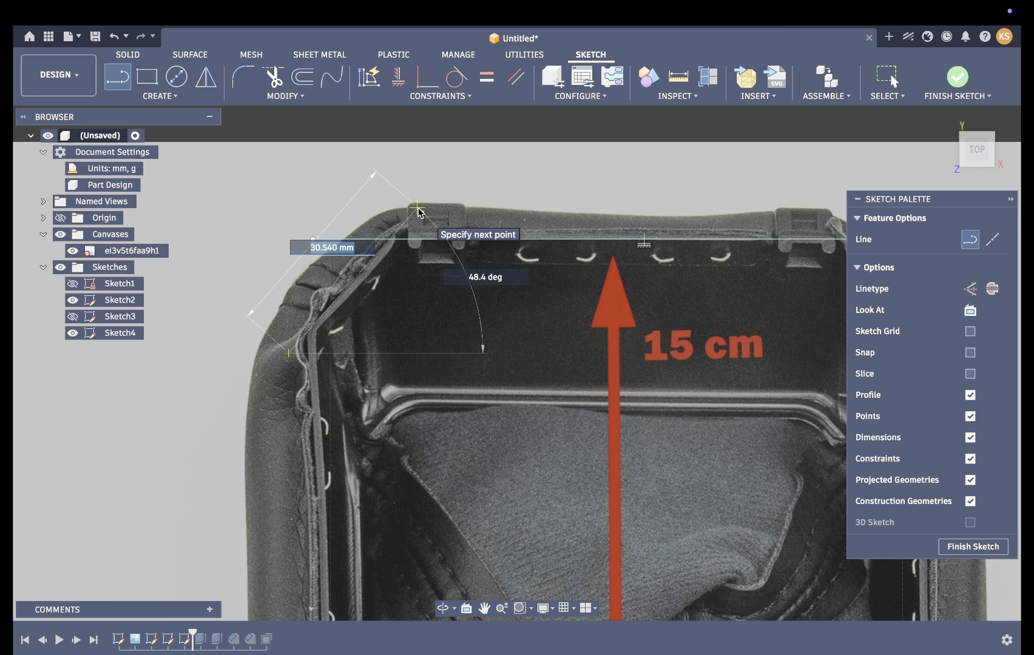
pyautogui.click(418, 210)
pyautogui.press('Escape')
# Draw a diagonal line across the bag opening's upper-right corner and adjust its upper endpoint to follow the edge
pyautogui.moveTo(573, 238); pyautogui.dragTo(418, 212, button='middle')
pyautogui.press('l')
pyautogui.click(658, 183)
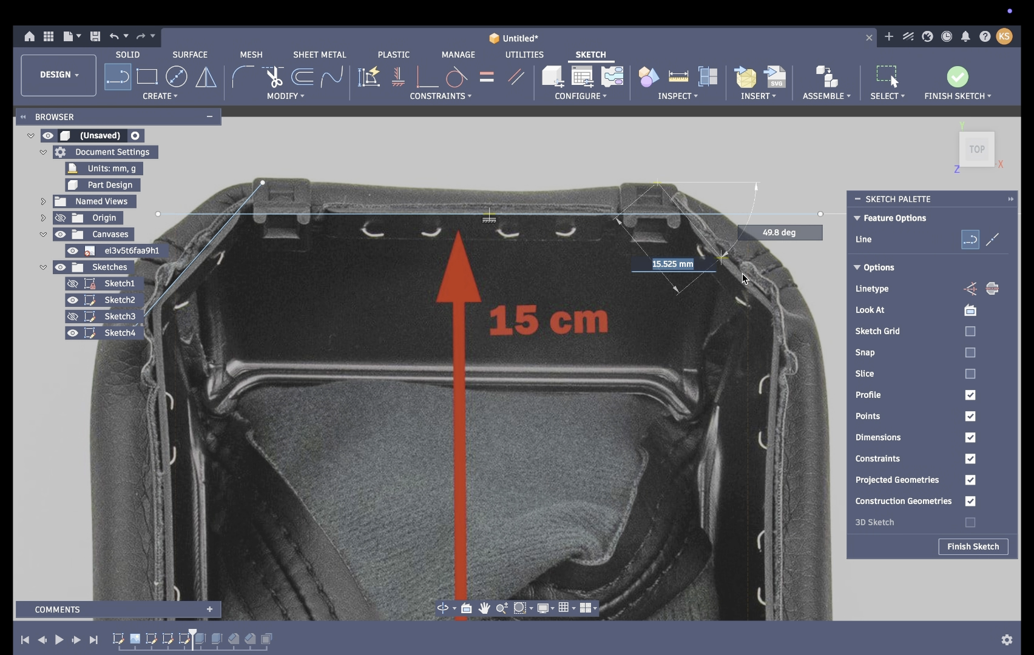
pyautogui.click(817, 352)
pyautogui.press('Escape')
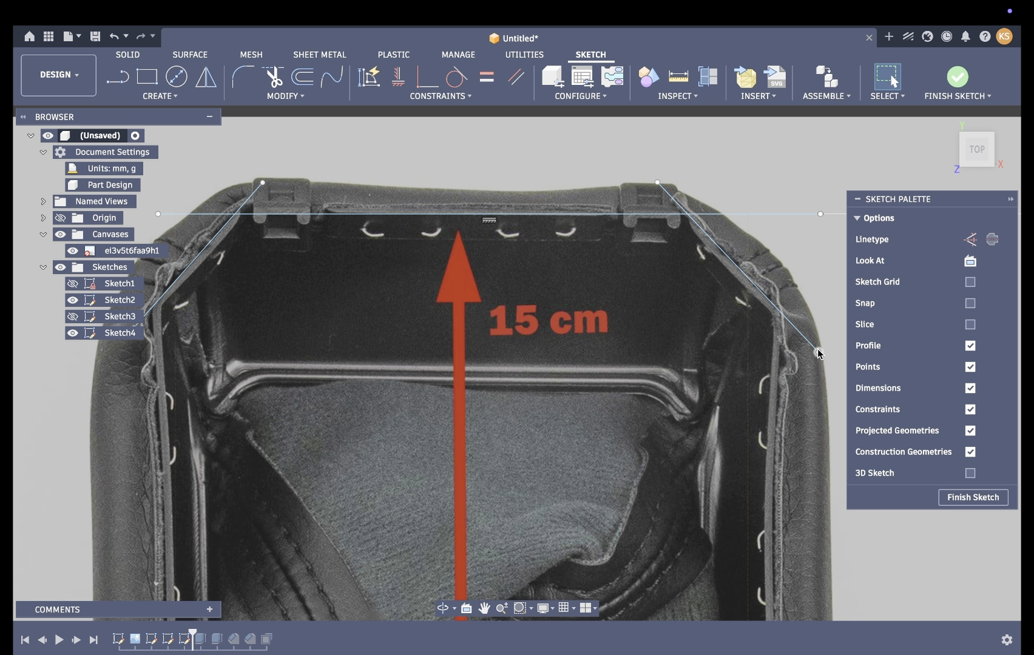
pyautogui.click(657, 180)
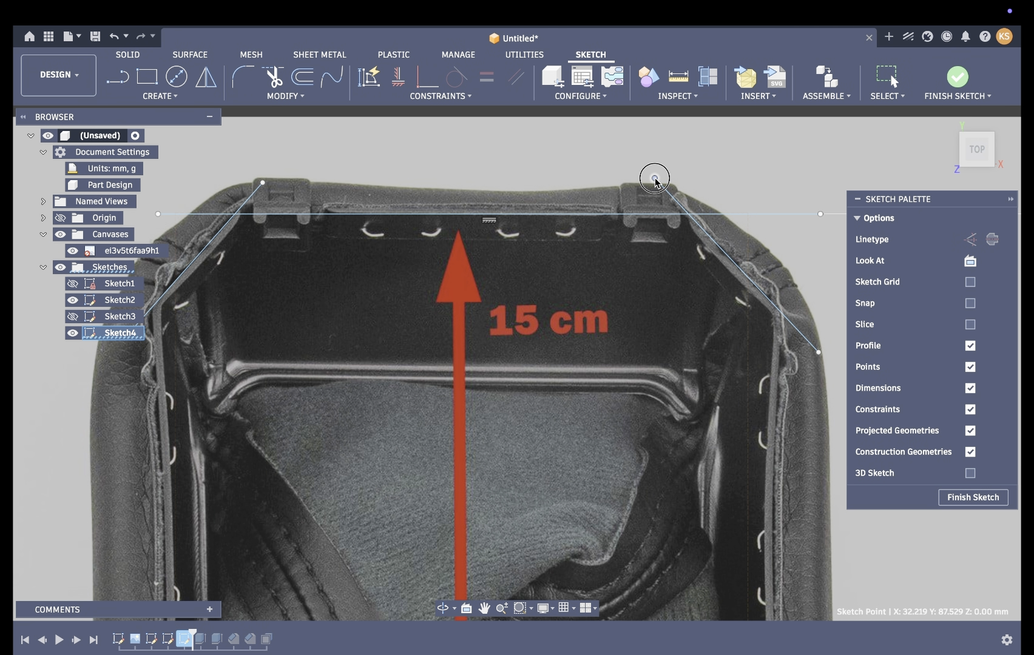
# Draw a diagonal line across the bag opening's lower-right corner and adjust both endpoints to follow the edge
pyautogui.scroll(-10, 698, 258)
pyautogui.press('l')
pyautogui.scroll(3, 666, 489)
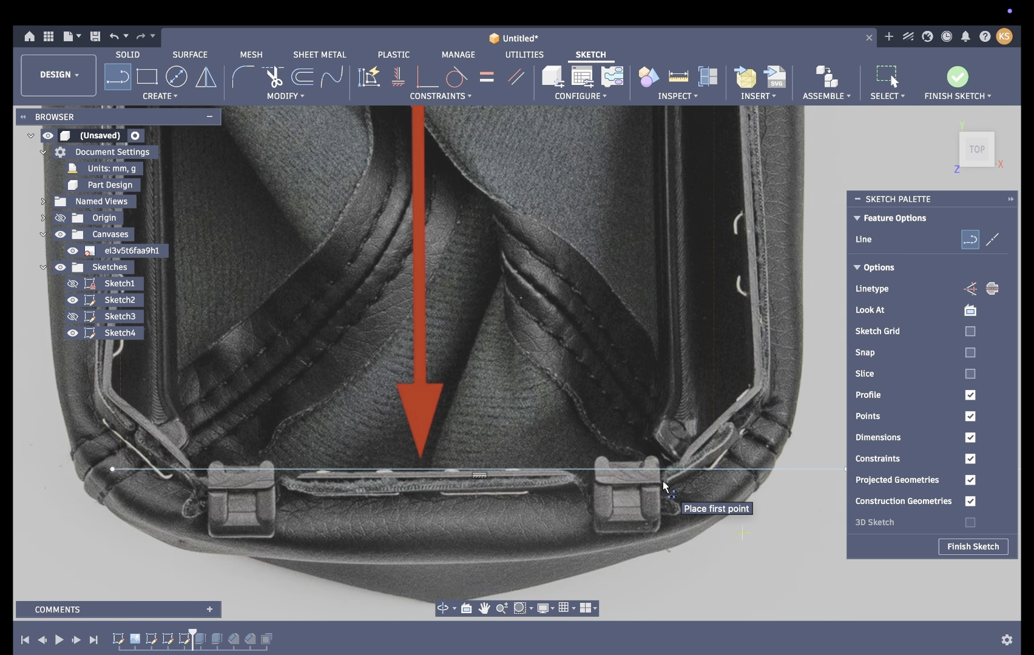
pyautogui.click(668, 489)
pyautogui.click(809, 335)
pyautogui.press('Escape')
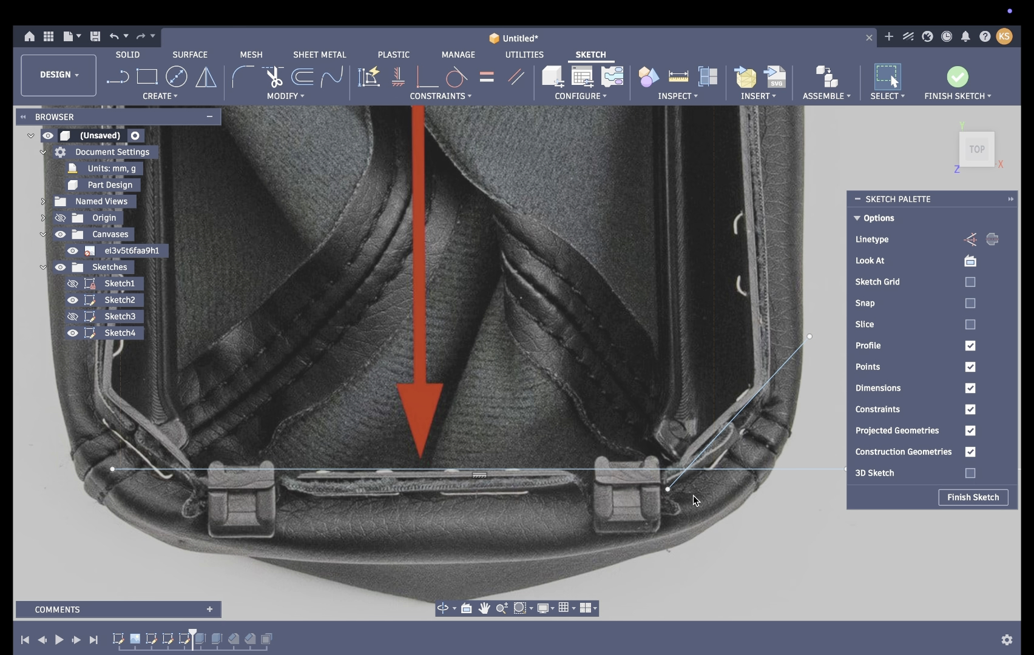
pyautogui.click(812, 342)
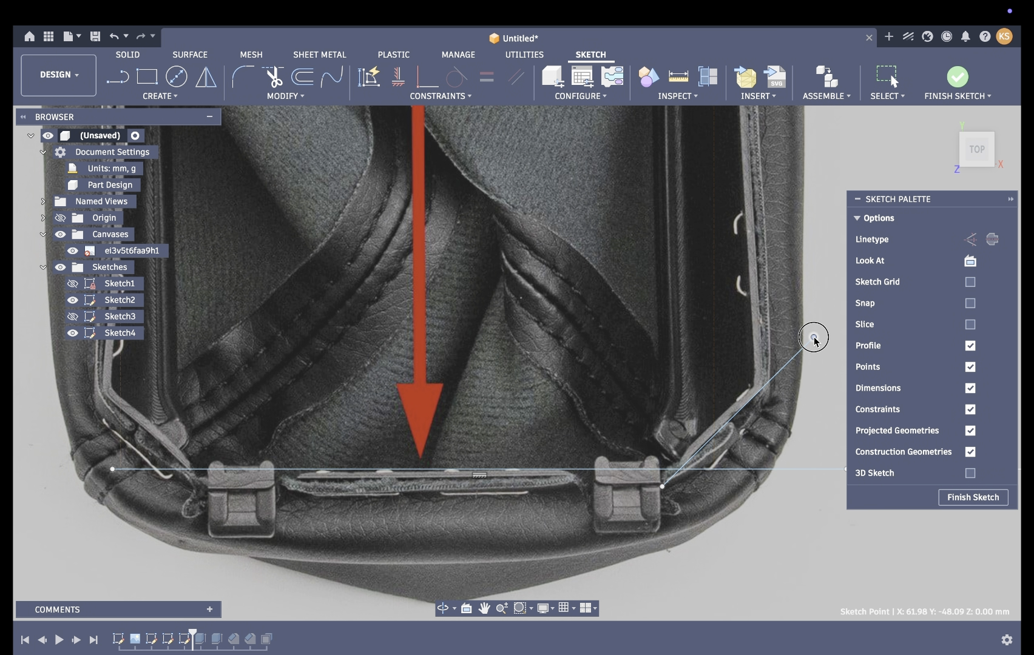
pyautogui.moveTo(663, 487); pyautogui.dragTo(651, 502)
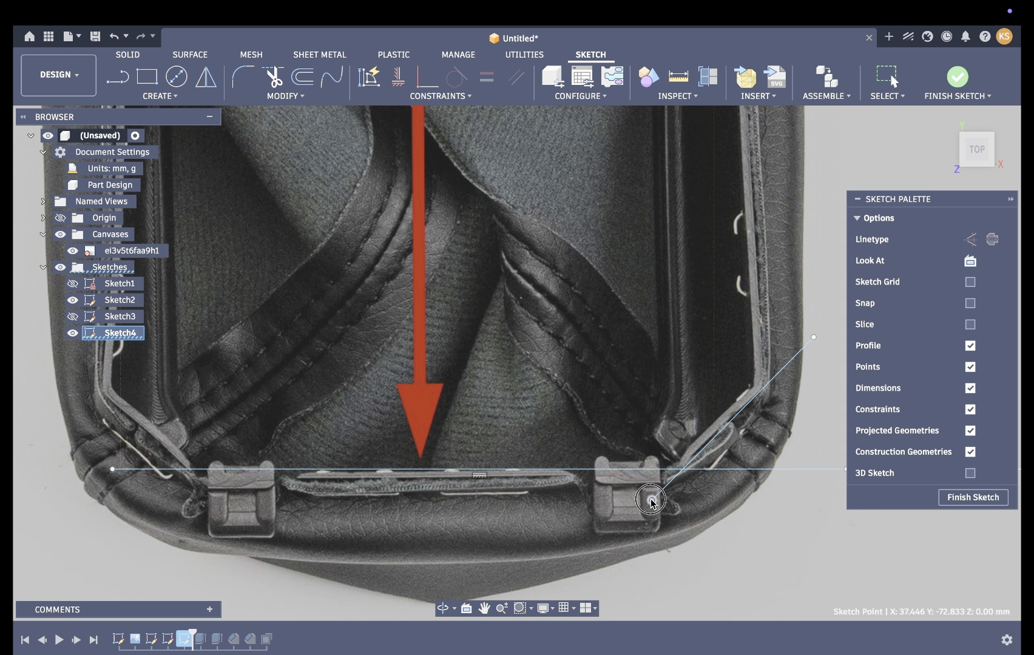
# Draw a diagonal line across the bag opening's lower-left corner and adjust its upper endpoint to follow the edge
pyautogui.scroll(-1, 774, 503)
pyautogui.click(797, 344)
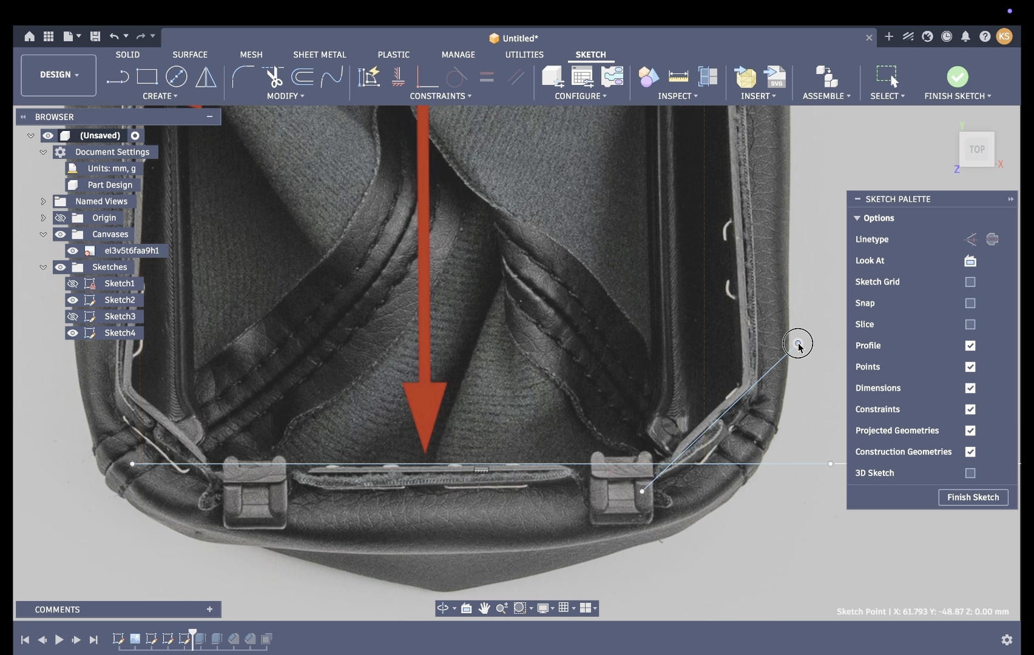
pyautogui.press('l')
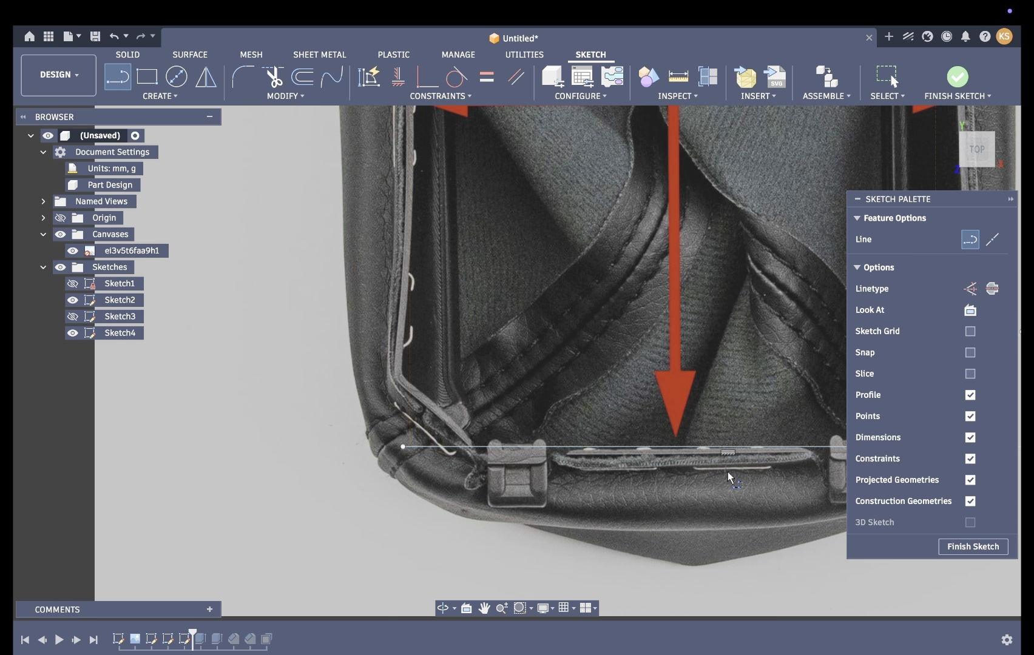
pyautogui.click(377, 364)
pyautogui.click(520, 494)
pyautogui.press('Escape')
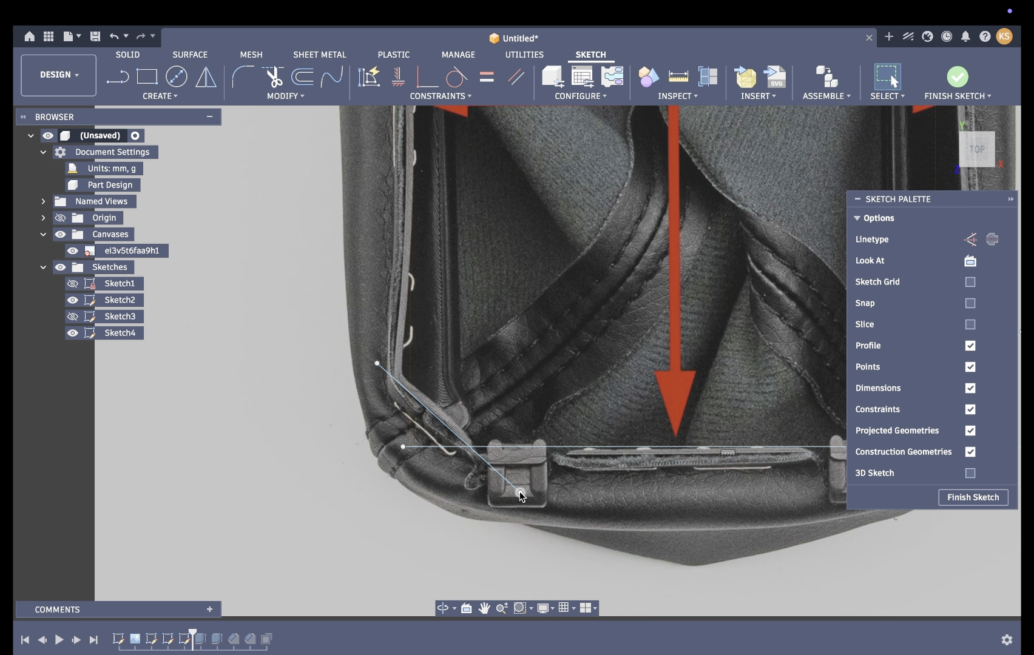
pyautogui.moveTo(379, 365); pyautogui.dragTo(368, 357)
pyautogui.scroll(-3, 404, 503)
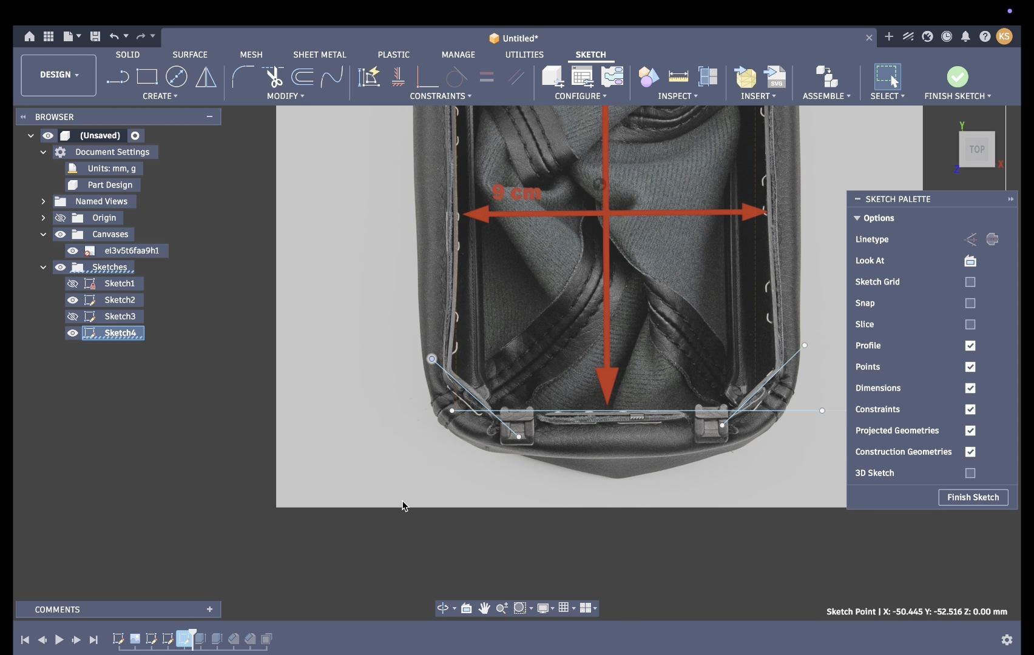
# Draw a horizontal line across the middle of the bag opening and dimension its length to 90 mm
pyautogui.scroll(3, 254, 266)
pyautogui.press('l')
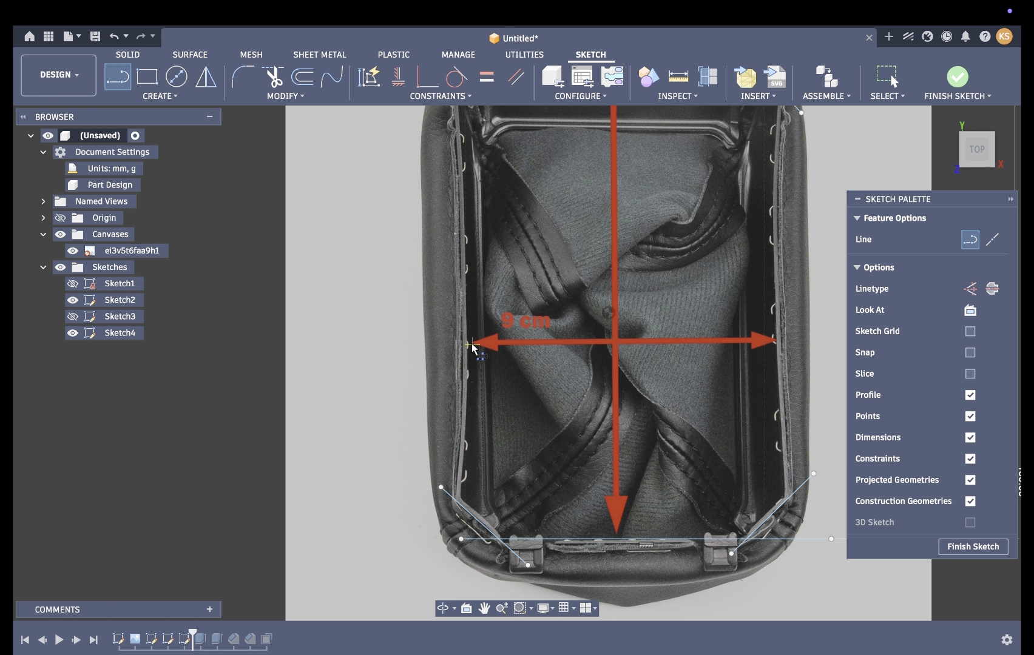
pyautogui.click(465, 302)
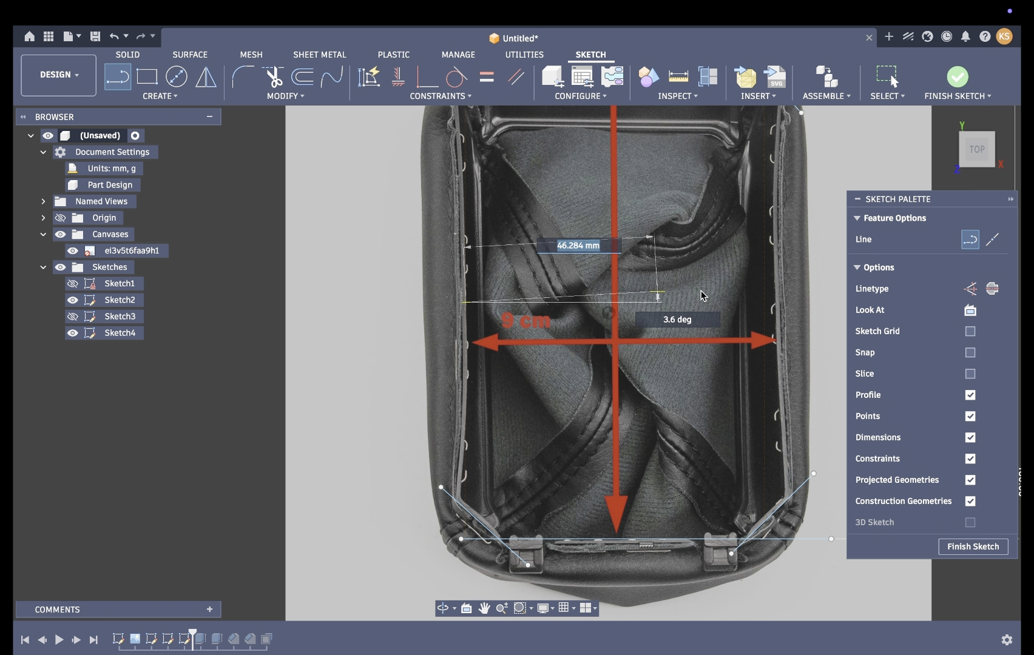
pyautogui.click(775, 302)
pyautogui.press('d')
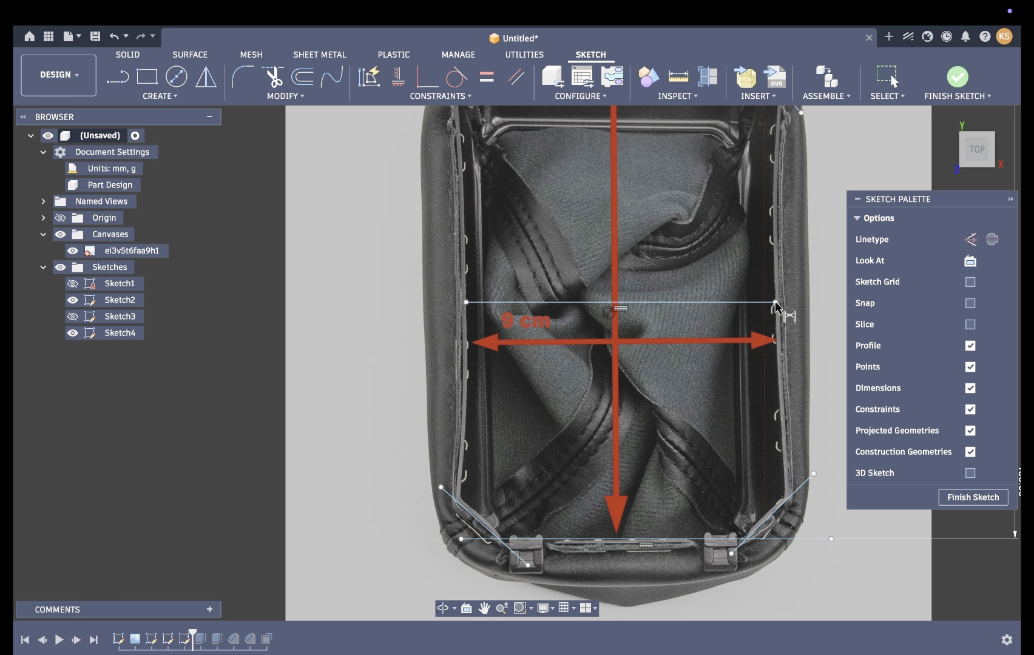
pyautogui.click(686, 302)
pyautogui.click(684, 310)
pyautogui.press('Return')
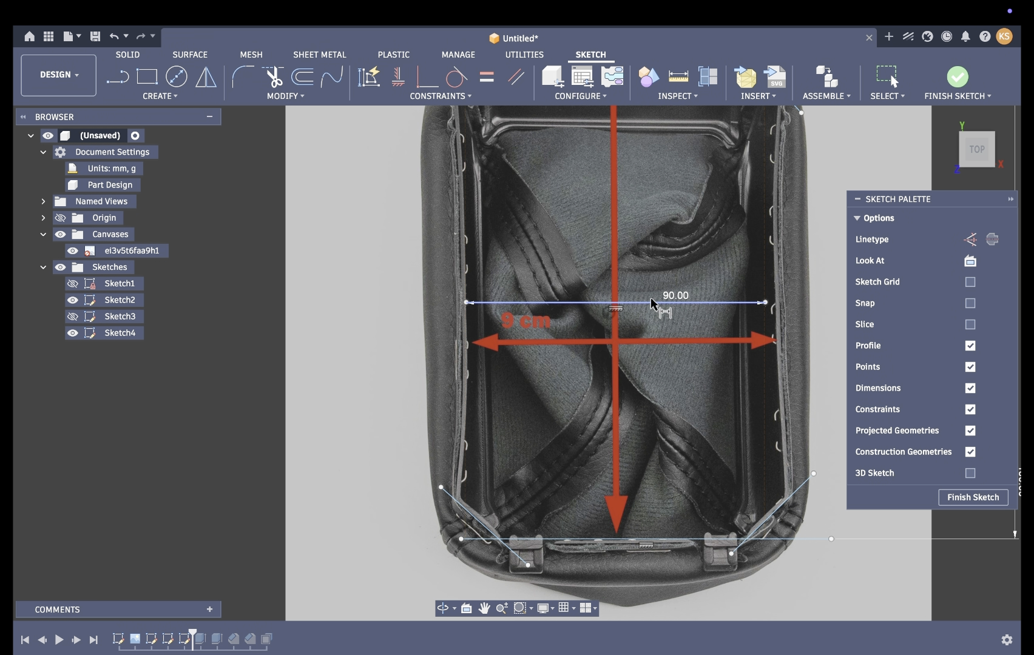
# Move the 90 mm line down onto the photo's 9 cm arrow
pyautogui.press('Escape')
pyautogui.click(647, 313)
pyautogui.moveTo(648, 313); pyautogui.dragTo(653, 345)
pyautogui.press('Escape')
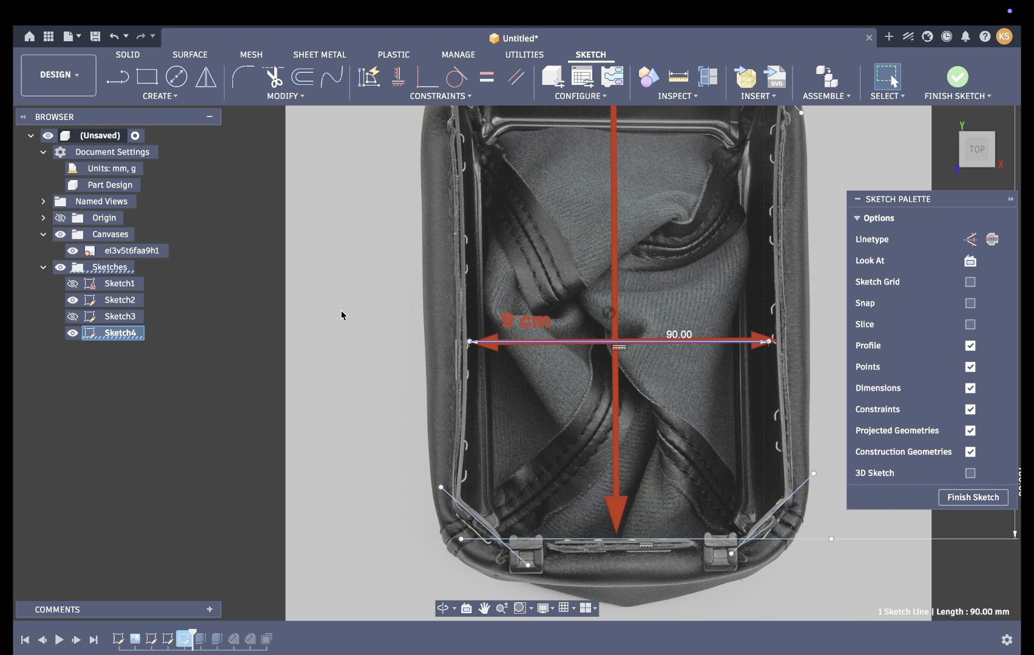
# Trace the opening's left edge with a control point spline between the two left corner diagonals, using the 90 mm line's left end as a control point
pyautogui.moveTo(441, 331); pyautogui.dragTo(458, 384, button='middle')
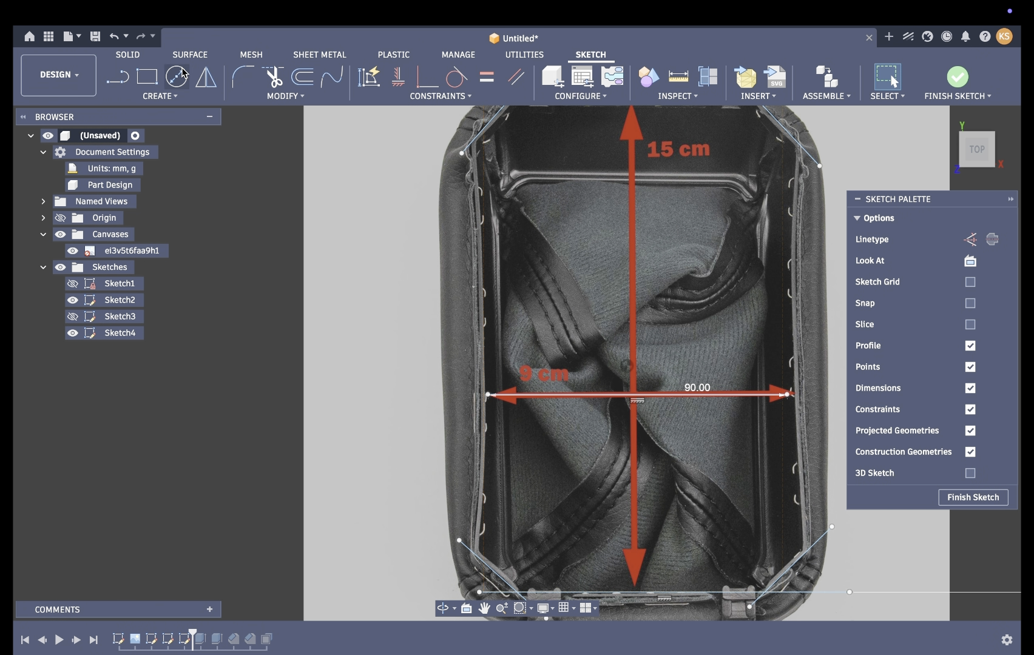
pyautogui.click(159, 96)
pyautogui.click(290, 240)
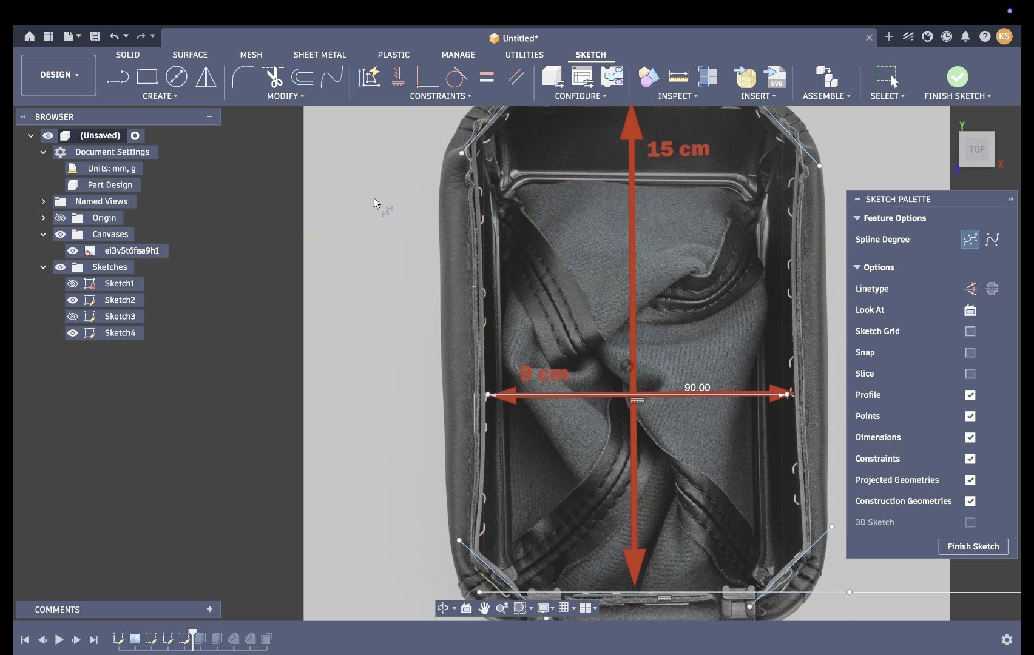
pyautogui.click(473, 140)
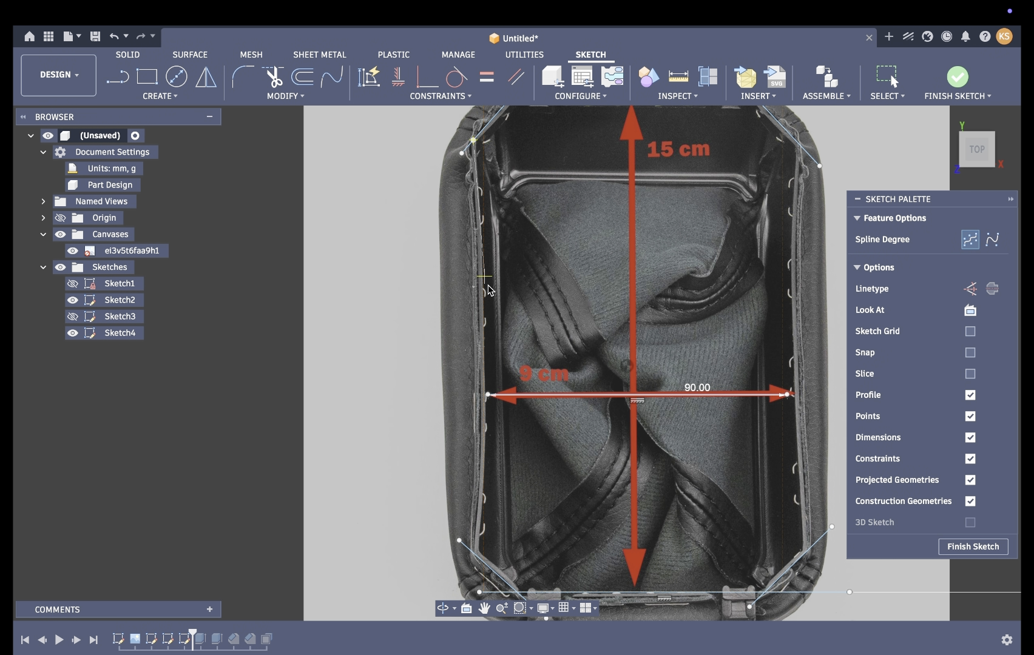
pyautogui.click(489, 395)
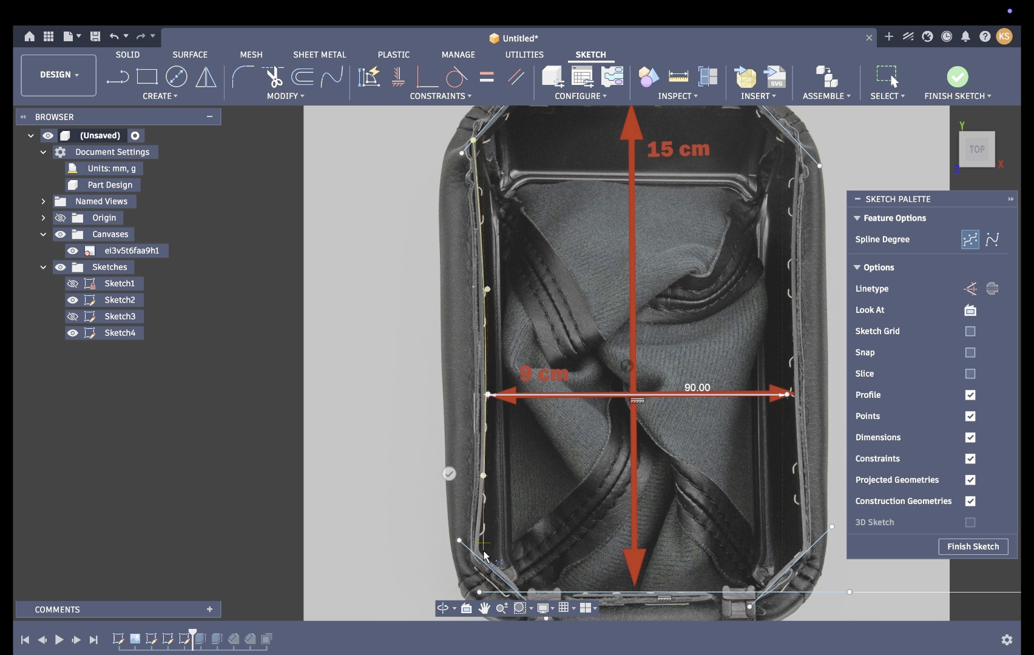
pyautogui.click(479, 560)
pyautogui.press('Escape')
pyautogui.hscroll(3, 479, 559)
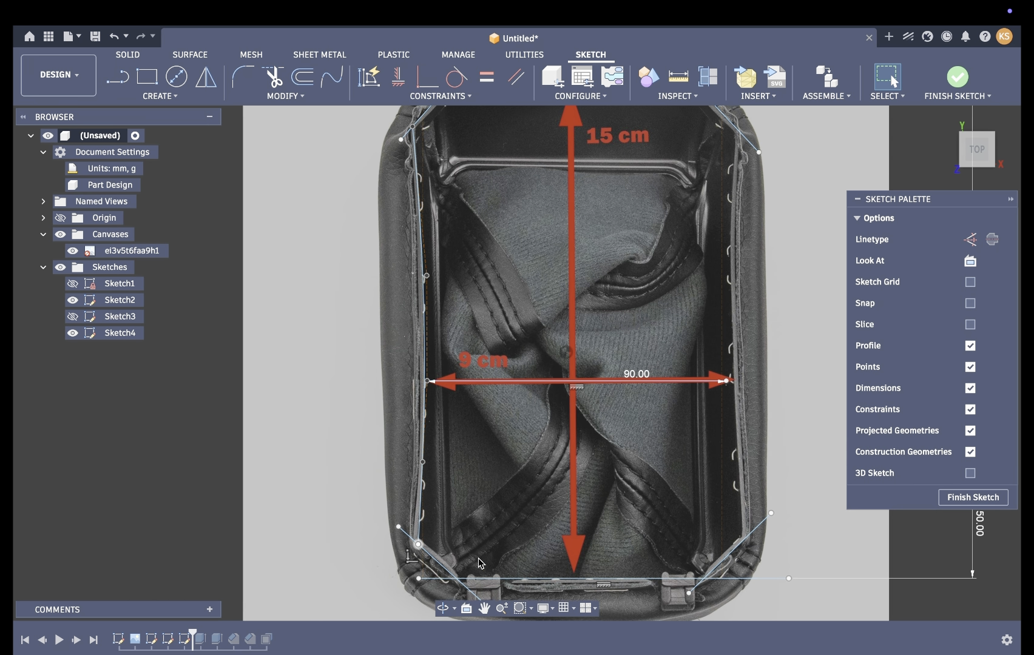
# Try to trace the opening's right edge with a fit point spline through the 90 mm line's right end
pyautogui.scroll(2, 479, 560)
pyautogui.click(167, 97)
pyautogui.moveTo(194, 226)
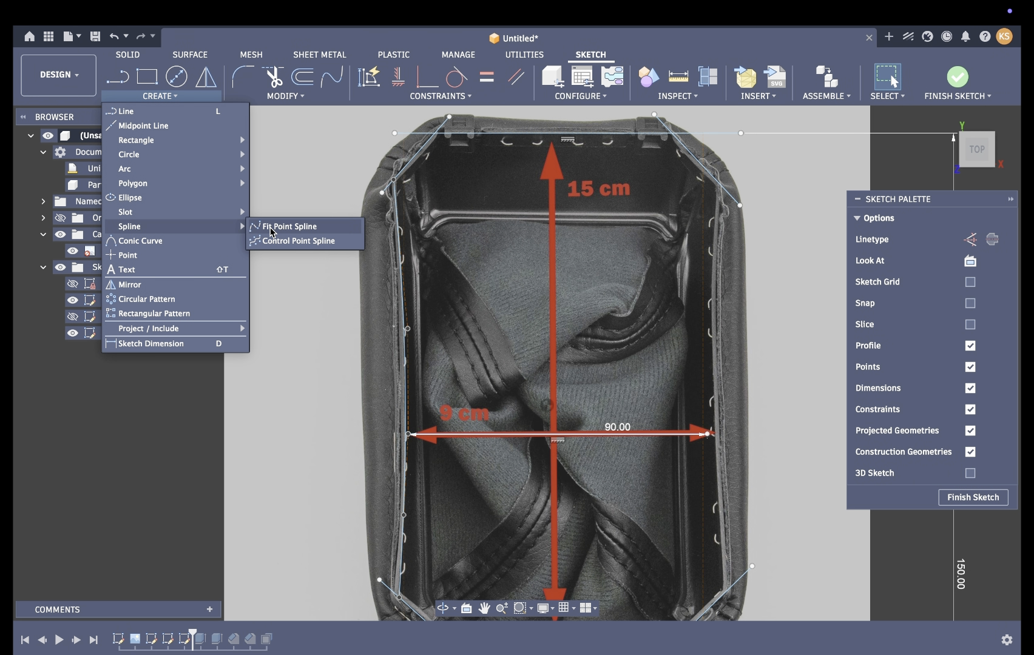
pyautogui.click(276, 238)
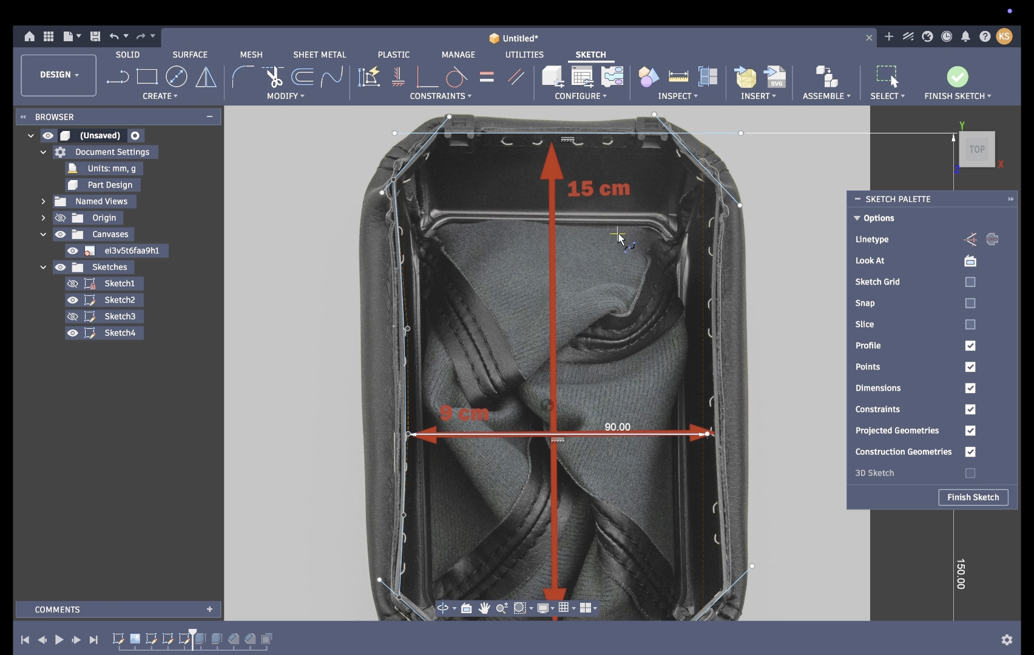
pyautogui.click(711, 311)
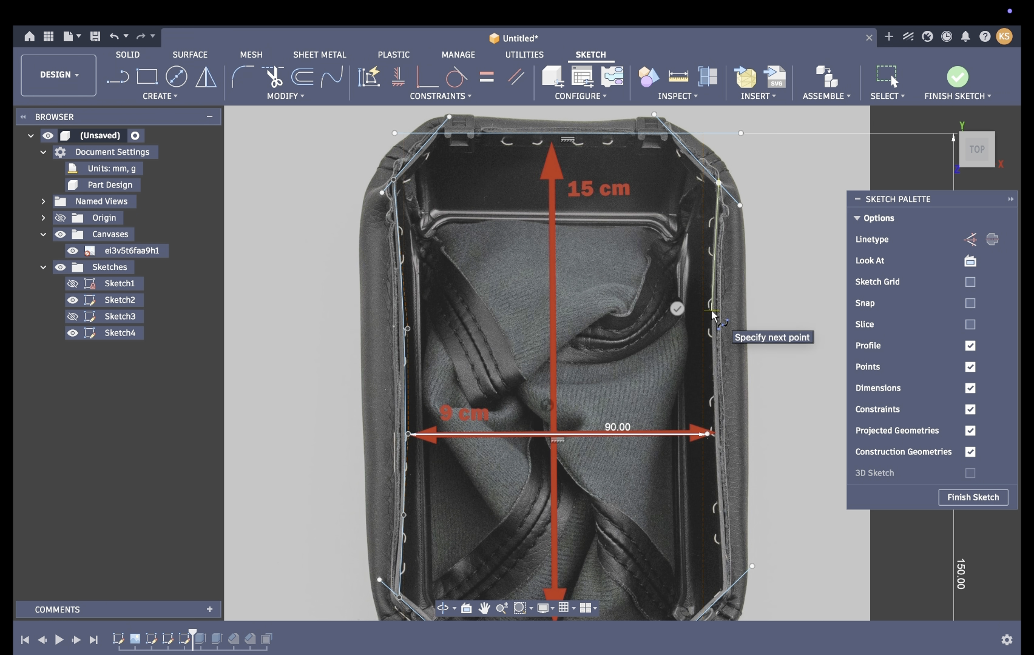
pyautogui.click(708, 435)
pyautogui.scroll(-3, 709, 437)
pyautogui.click(706, 492)
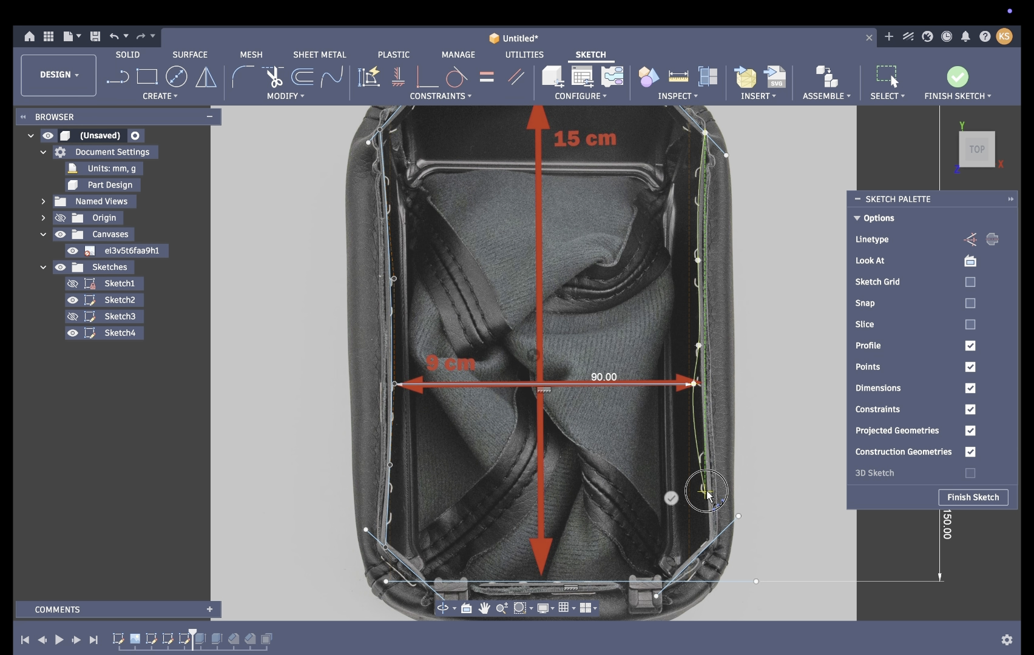
pyautogui.click(711, 543)
pyautogui.hotkey('ctrl', 'z')
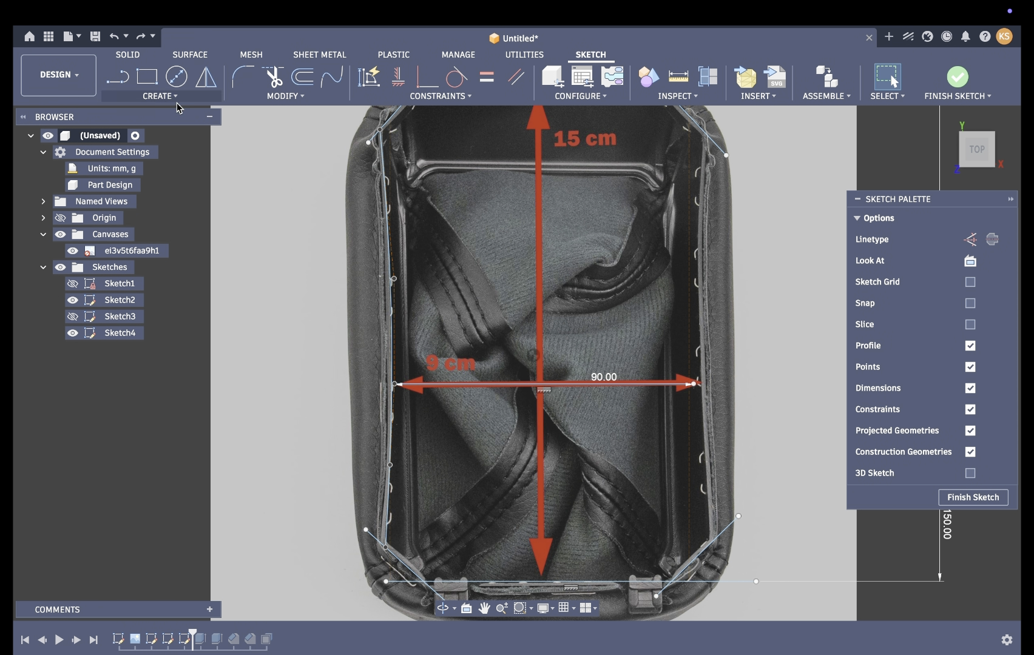
# Trace the opening's right edge with a control point spline between the right corner diagonals, using the 90 mm line's right end as a control point
pyautogui.click(148, 97)
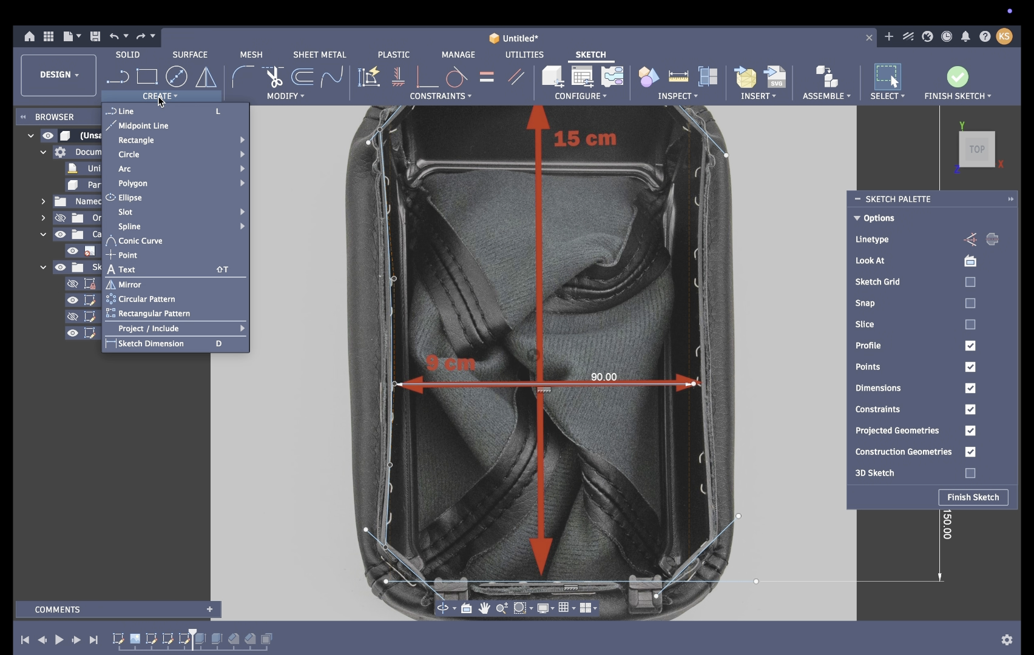
pyautogui.click(285, 222)
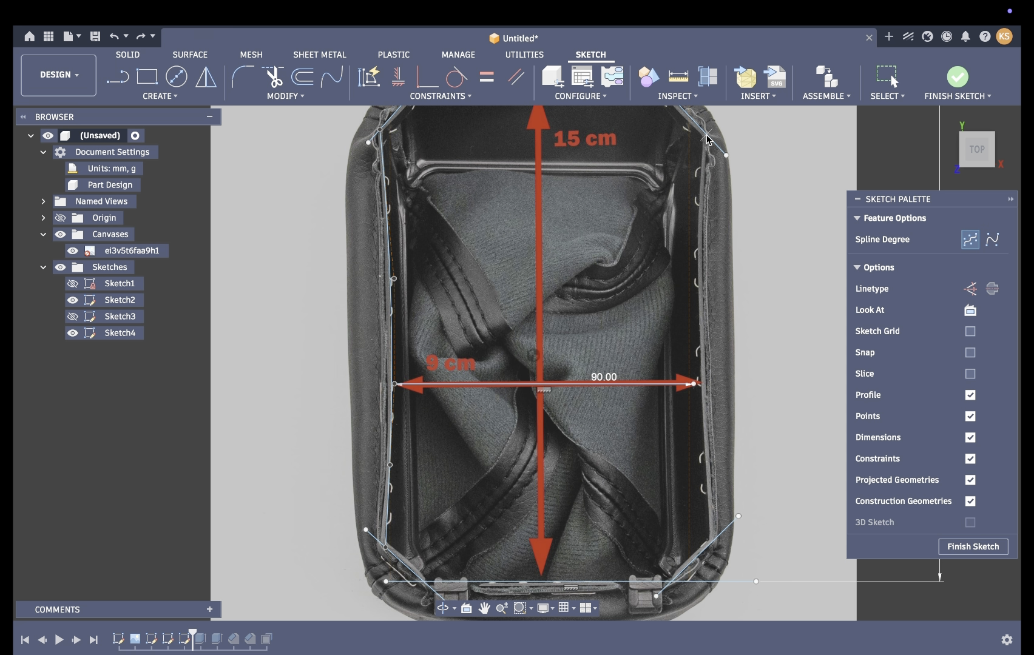
pyautogui.click(697, 311)
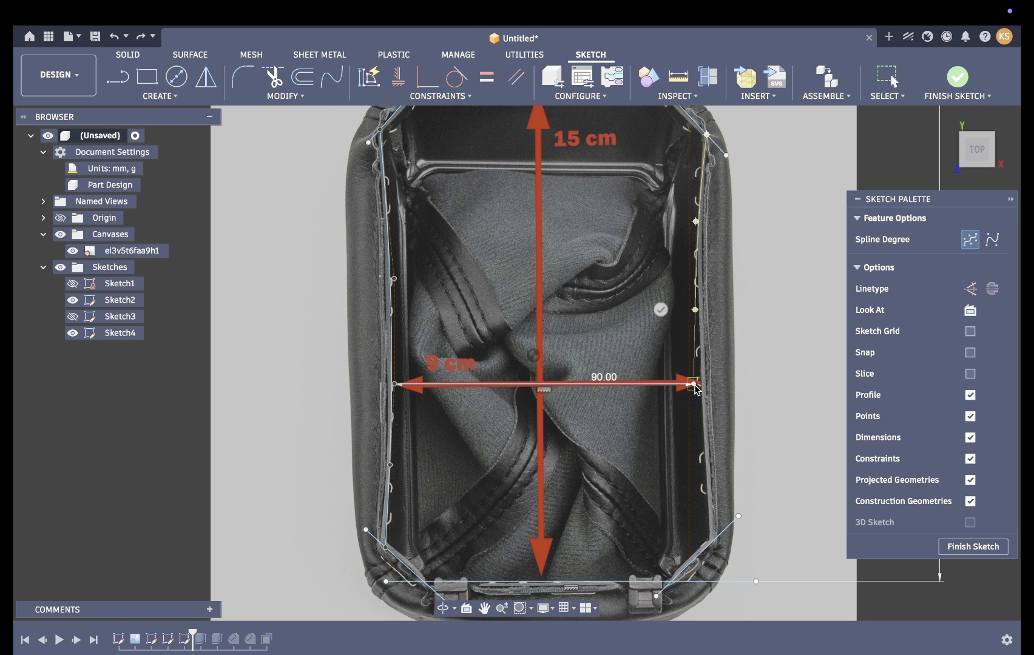
pyautogui.click(706, 455)
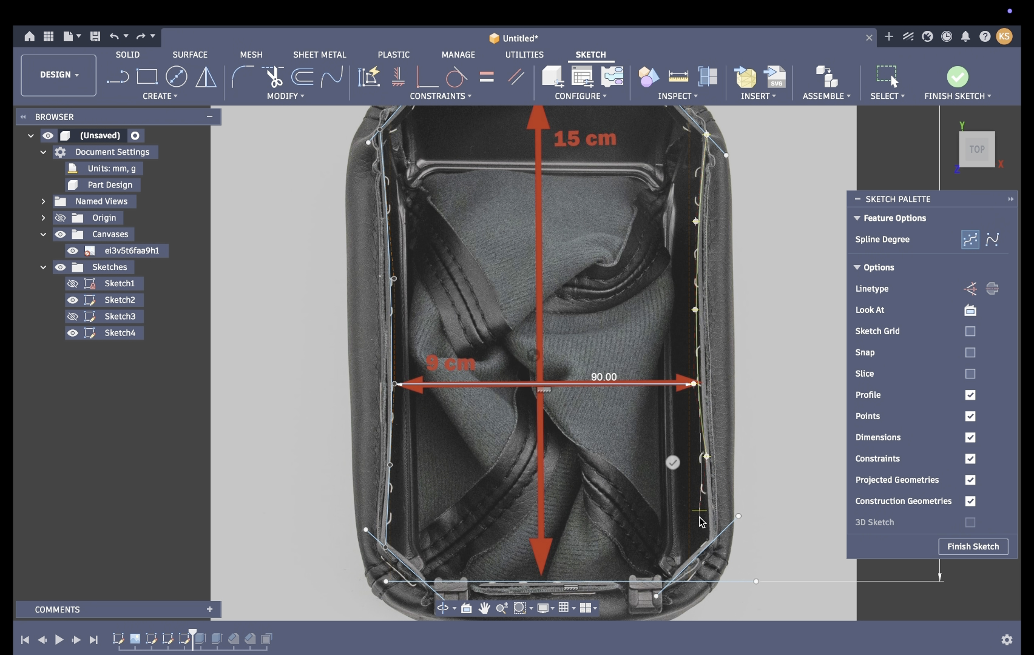
pyautogui.press('Escape')
pyautogui.moveTo(704, 461); pyautogui.dragTo(681, 436, button='middle')
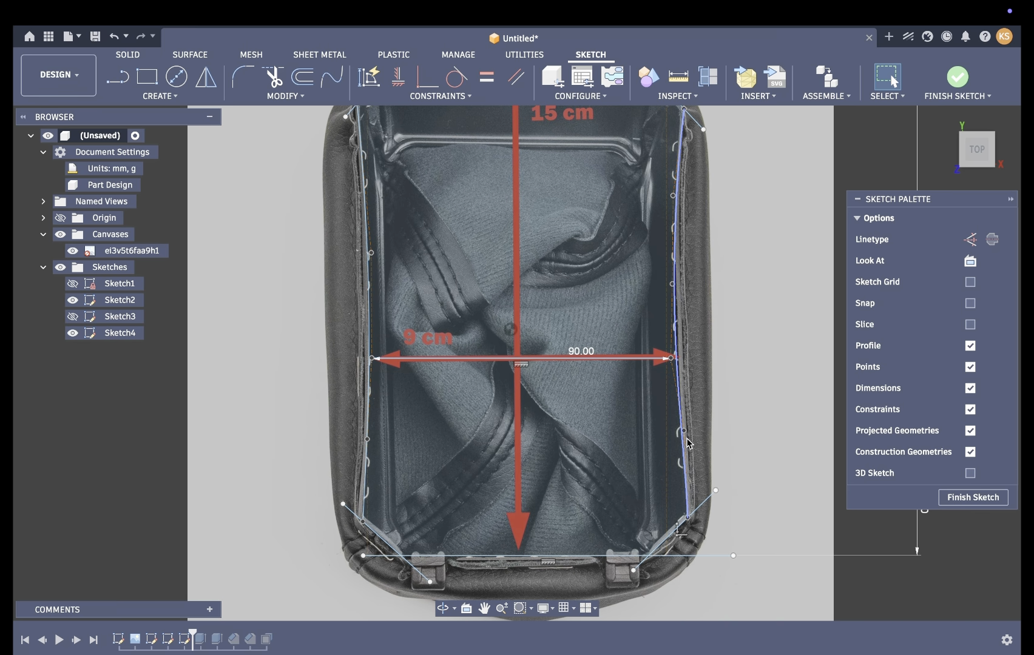
# Try to make the right-edge spline coincident with the right end of the 90 mm line
pyautogui.click(670, 363)
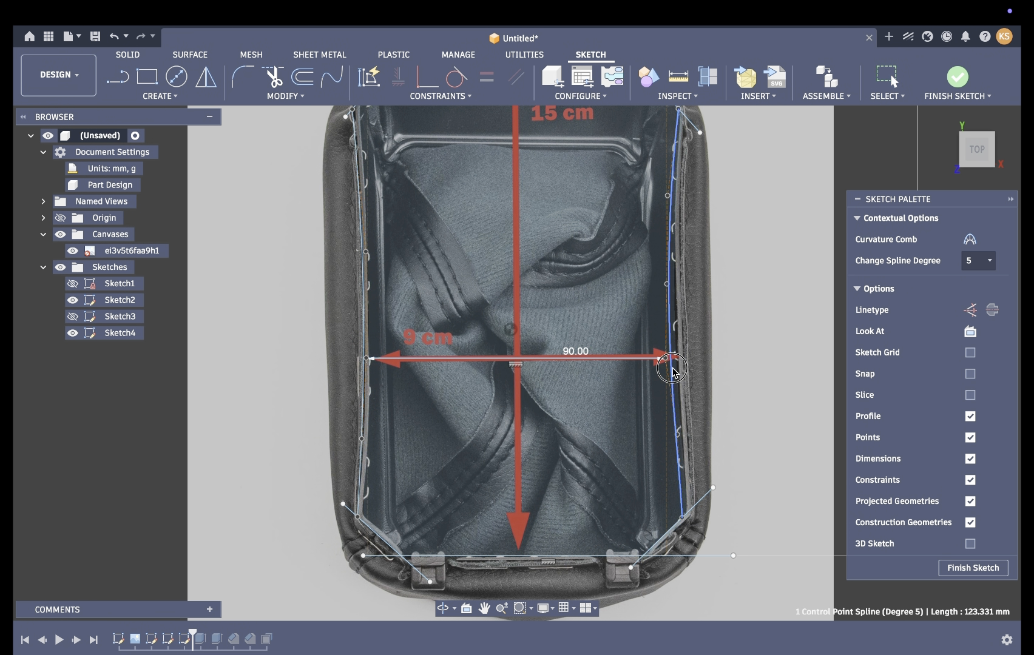
pyautogui.press('Escape')
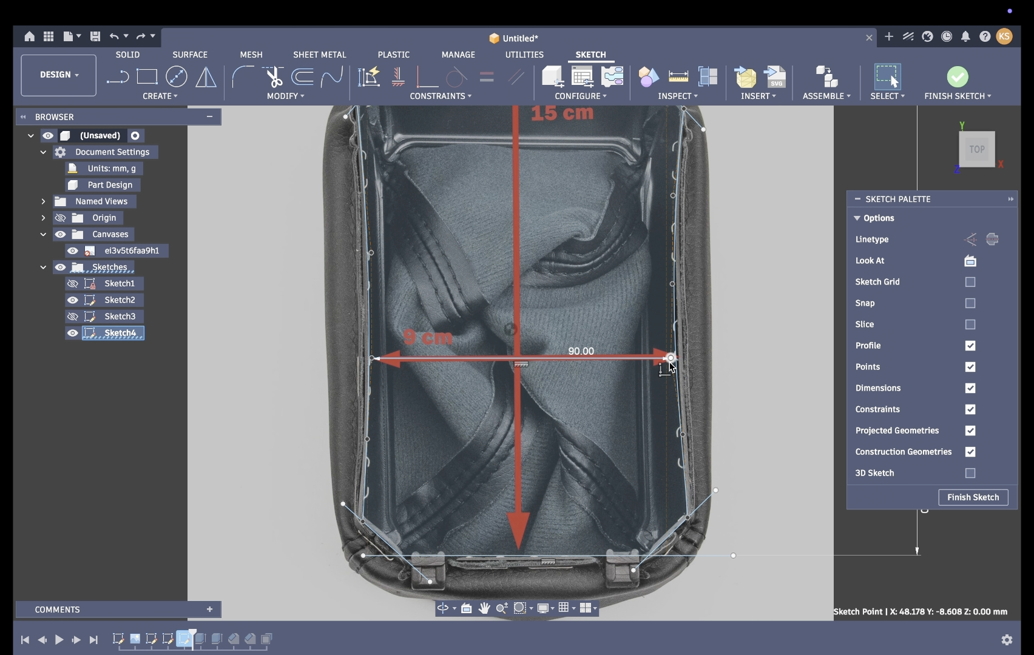
pyautogui.click(668, 363)
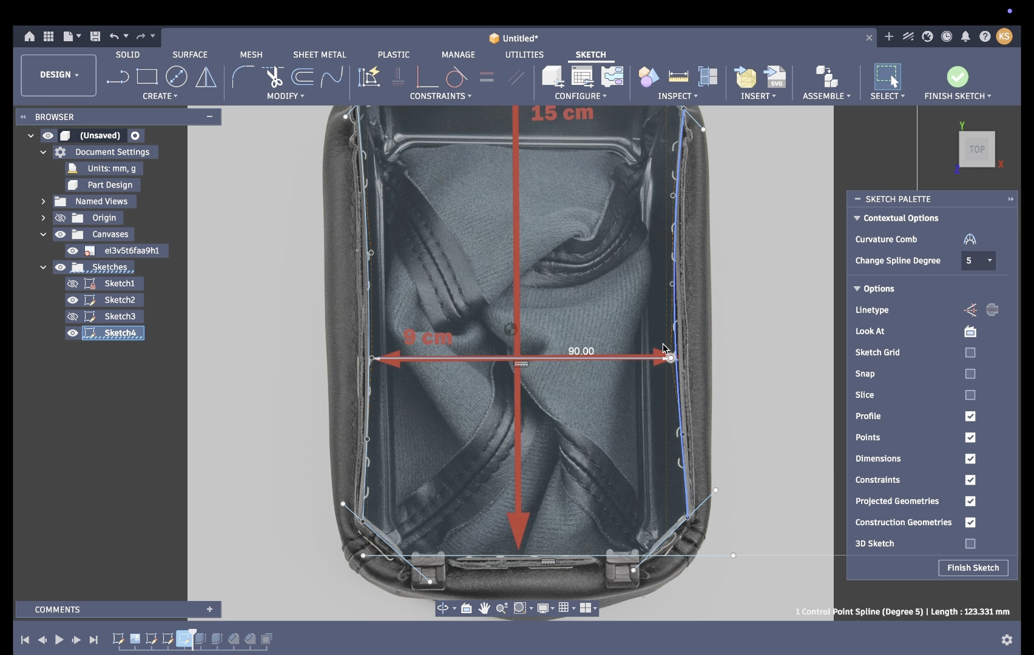
pyautogui.click(428, 89)
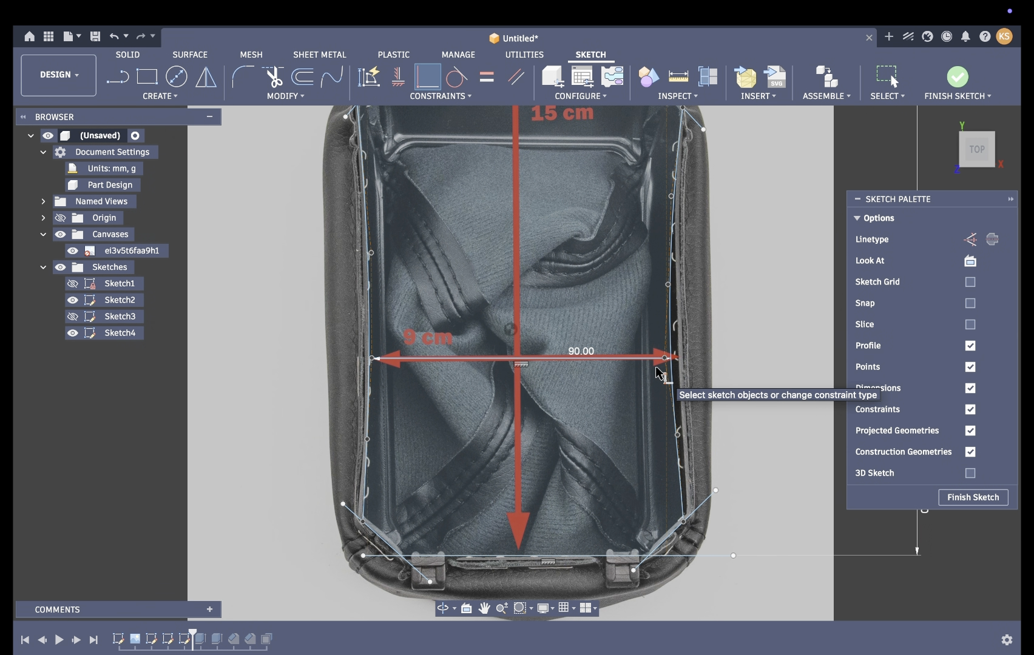
pyautogui.scroll(3, 673, 363)
pyautogui.click(655, 359)
pyautogui.click(656, 359)
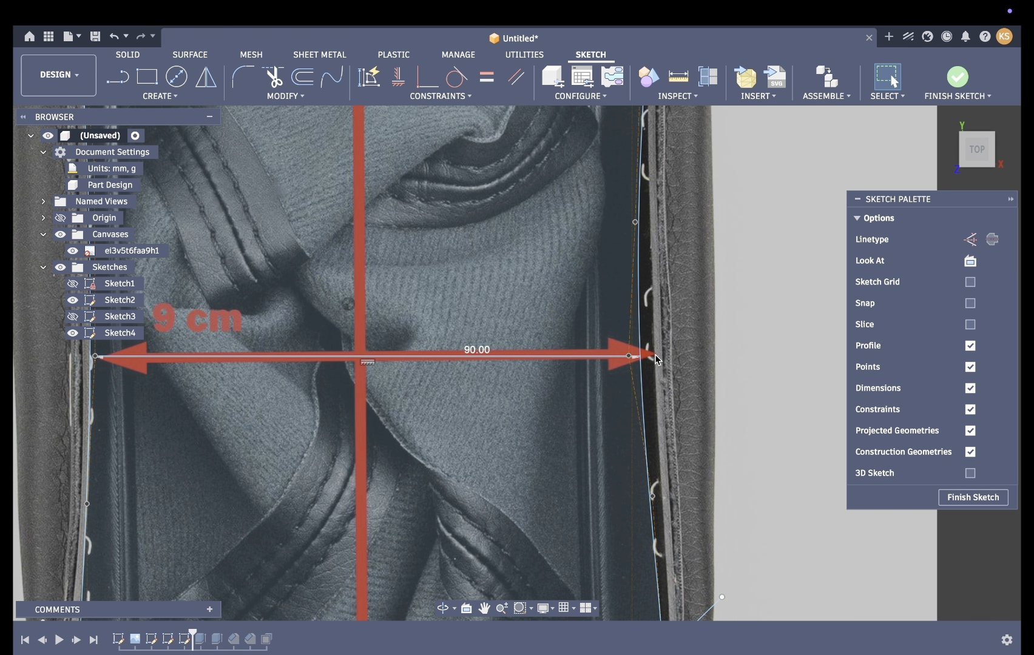
# Shift the 90 mm line's right end slightly outward and adjust the right spline's other control points to follow the opening's edge
pyautogui.click(651, 364)
pyautogui.moveTo(640, 357)
pyautogui.mouseDown()
pyautogui.moveTo(658, 358)
pyautogui.moveTo(646, 358)
pyautogui.mouseUp()
pyautogui.scroll(-2, 646, 358)
pyautogui.scroll(5, 637, 340)
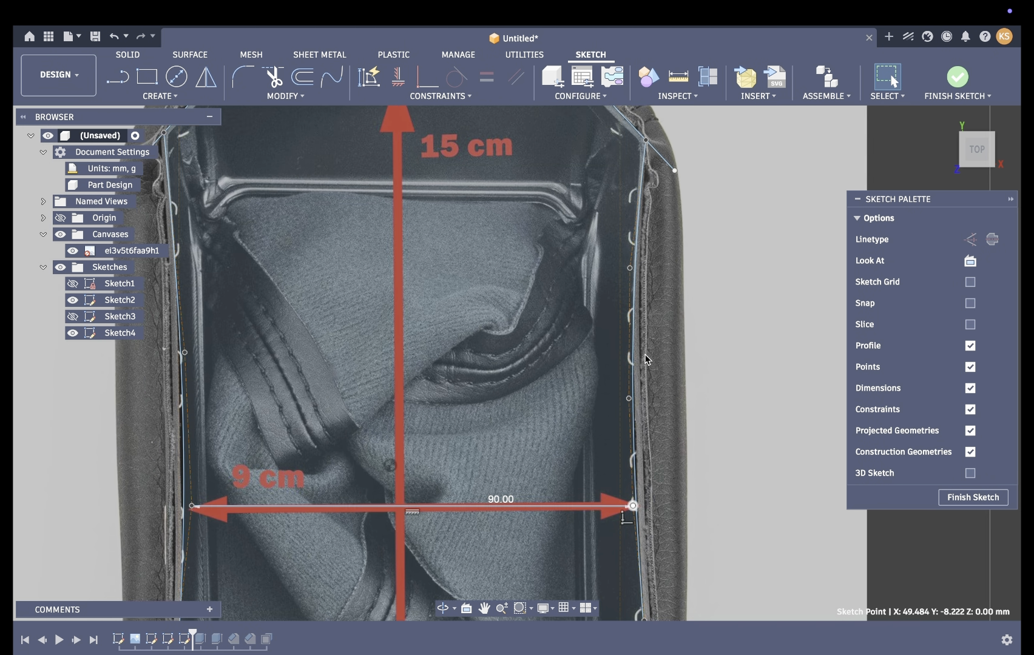
pyautogui.moveTo(624, 315); pyautogui.dragTo(620, 315)
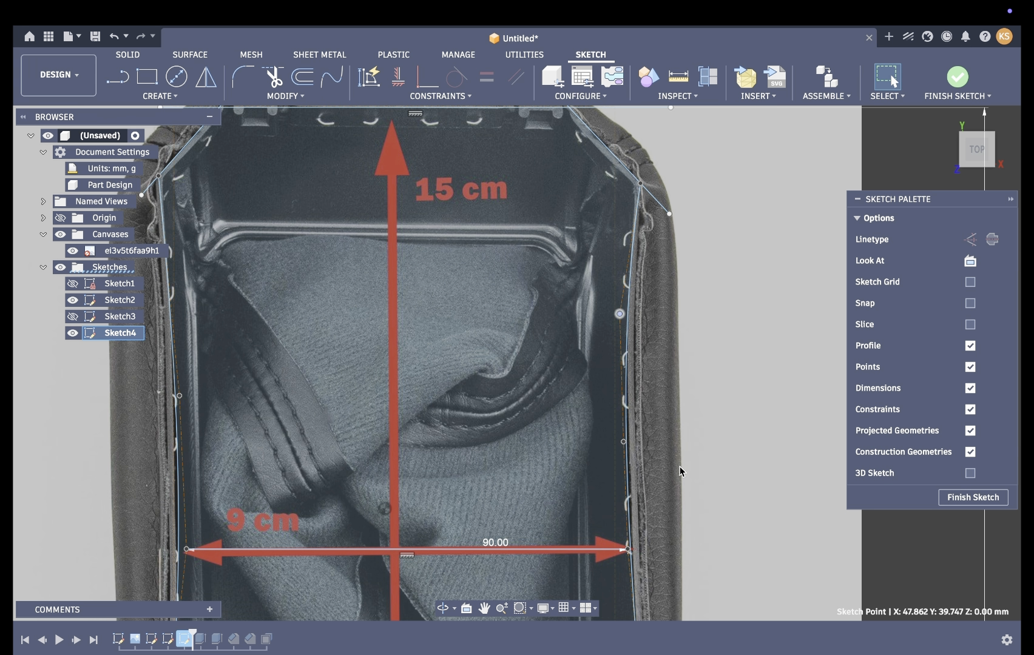
pyautogui.moveTo(624, 444); pyautogui.dragTo(628, 440)
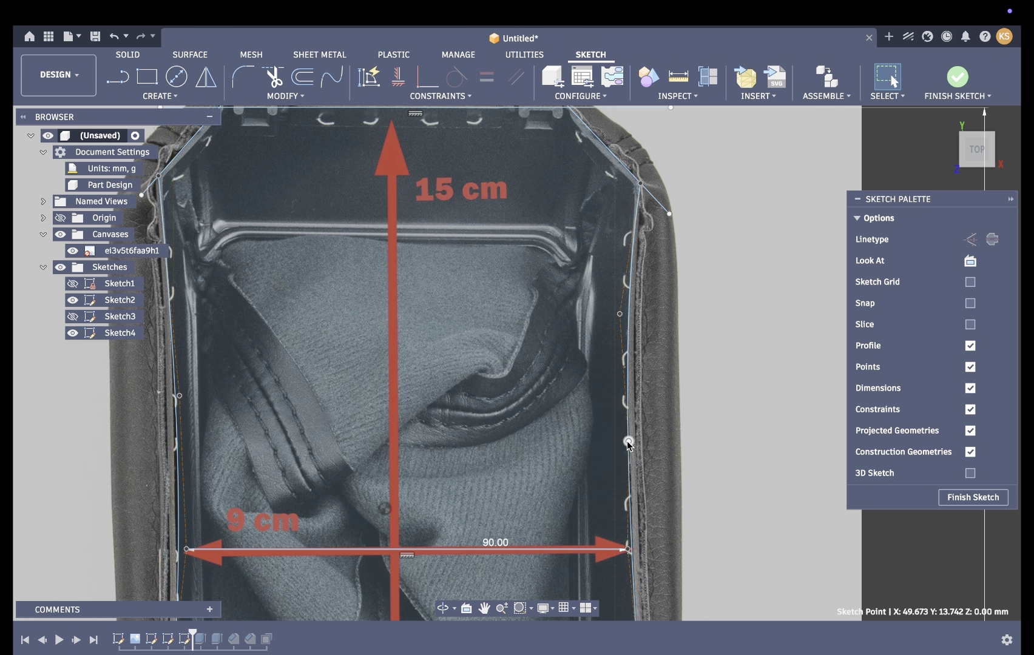
pyautogui.scroll(-5, 628, 441)
pyautogui.moveTo(608, 366); pyautogui.dragTo(605, 369)
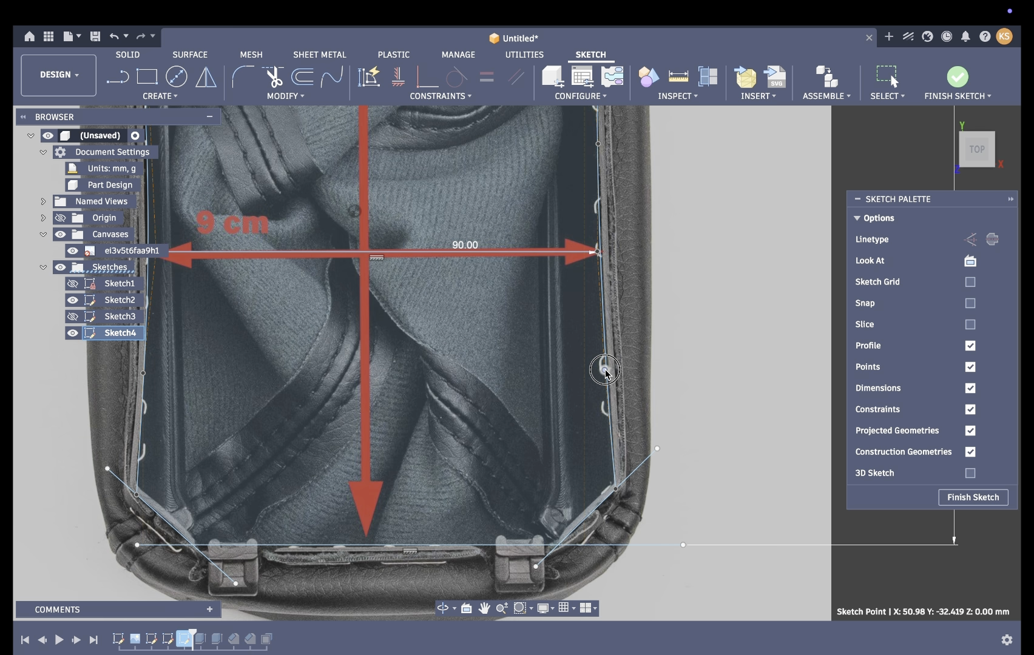
# Trim the overhanging ends of the top line and the upper corner diagonals where they cross the outline
pyautogui.scroll(-3, 788, 461)
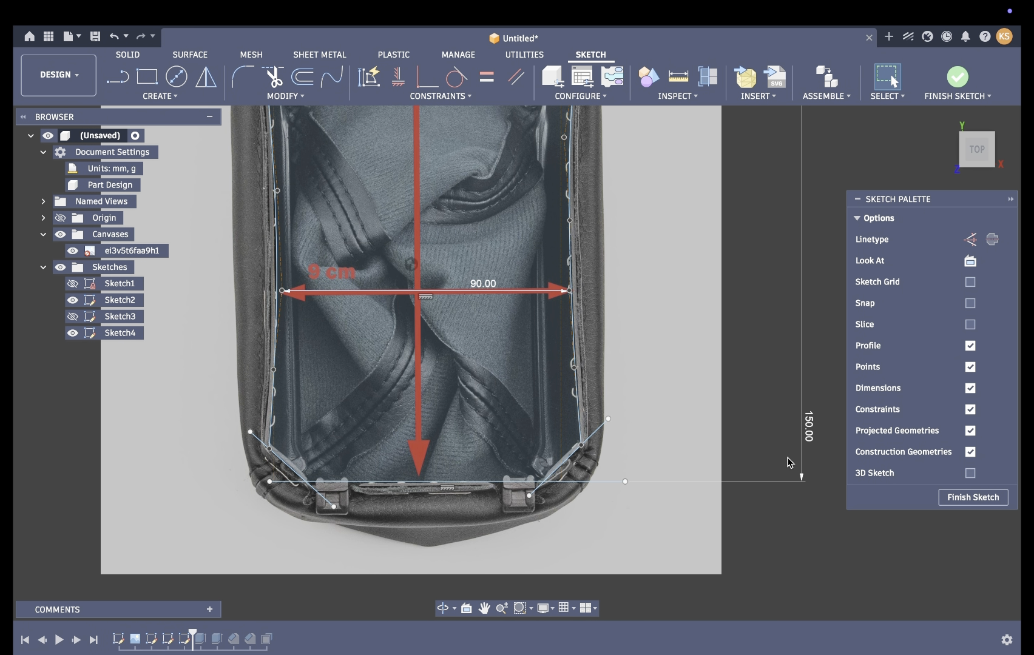
pyautogui.scroll(2, 524, 337)
pyautogui.click(299, 285)
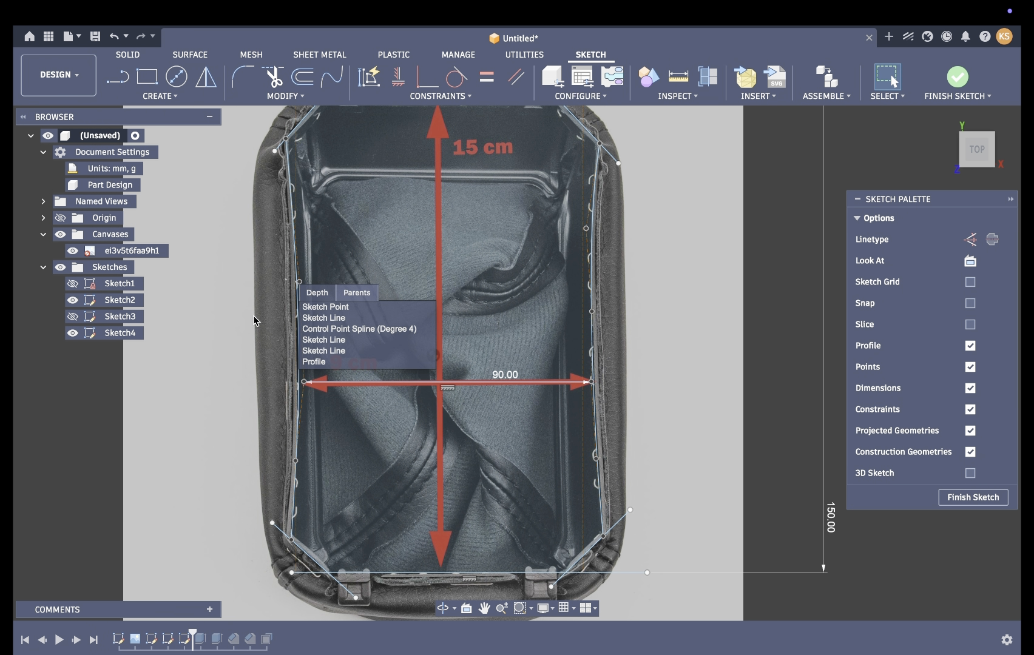
pyautogui.moveTo(346, 343); pyautogui.dragTo(349, 394, button='middle')
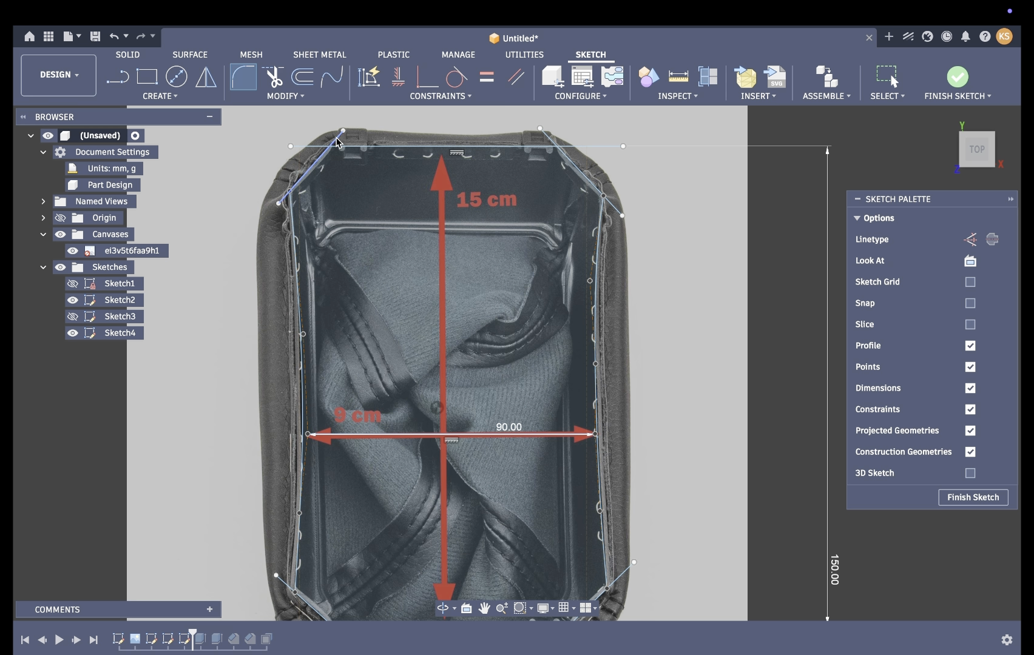
pyautogui.press('Escape')
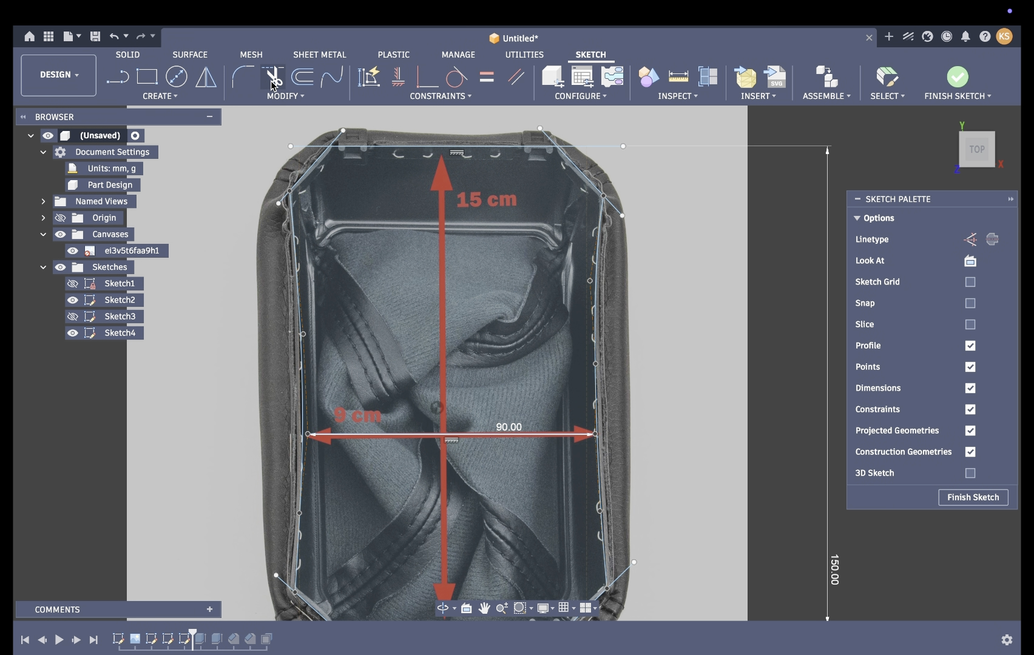
pyautogui.click(337, 141)
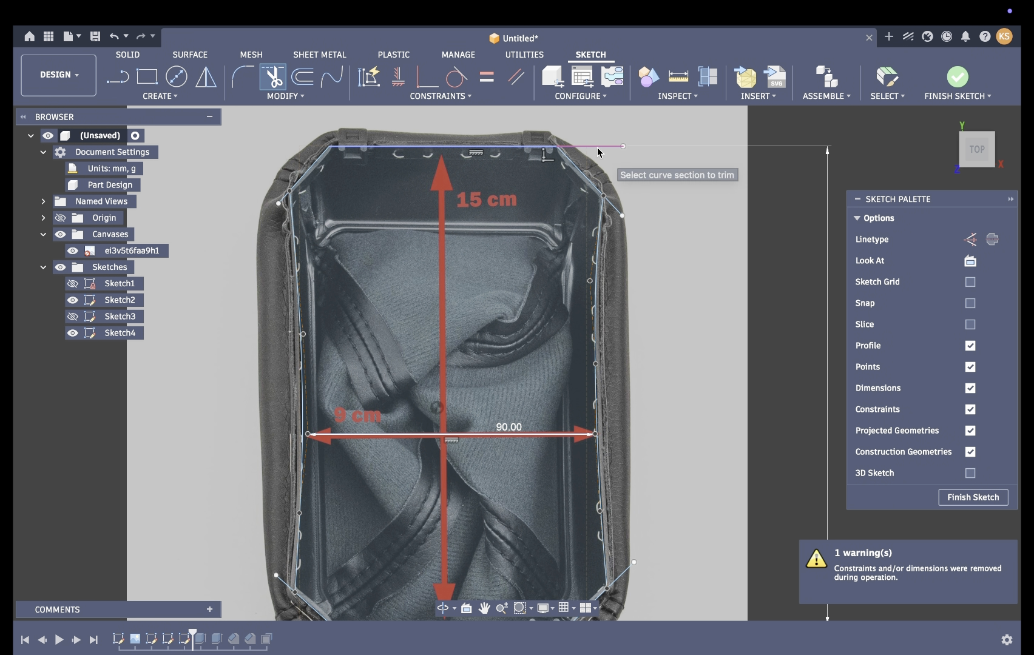
# Trim the overhanging ends of the lower corner diagonals and the bottom line's left end
pyautogui.scroll(-5, 309, 376)
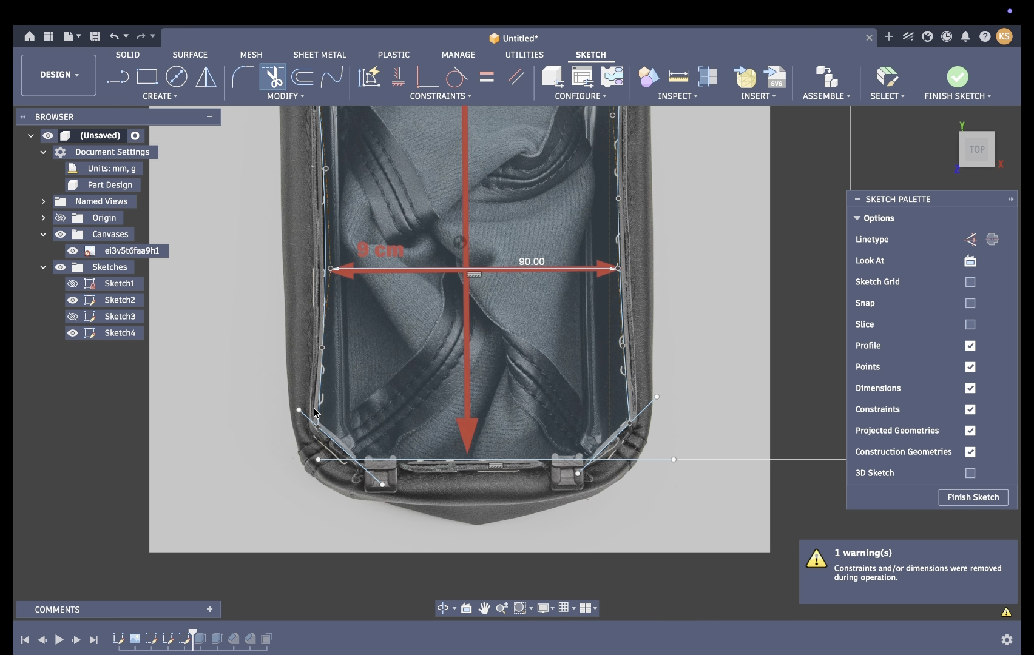
pyautogui.click(332, 462)
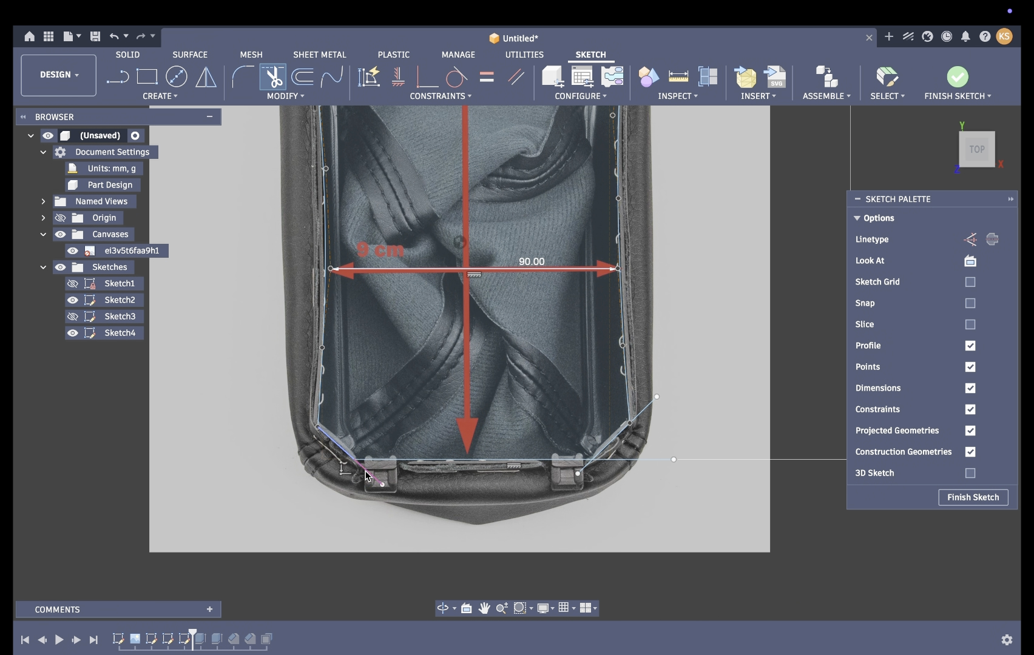
pyautogui.click(587, 475)
pyautogui.scroll(6, 641, 449)
pyautogui.scroll(3, 639, 449)
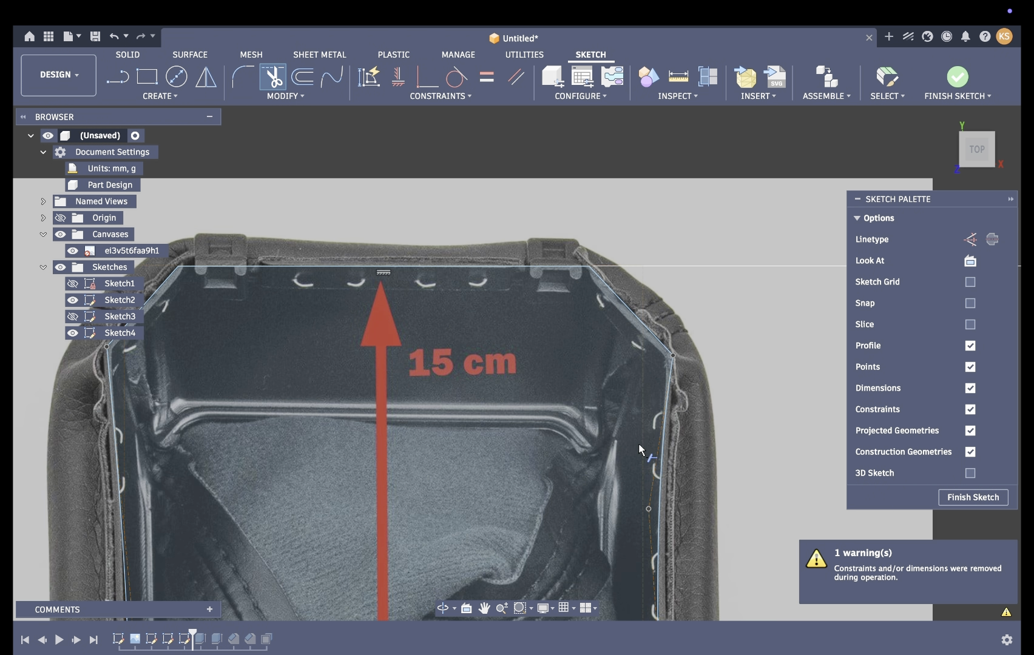
pyautogui.click(254, 61)
pyautogui.click(584, 265)
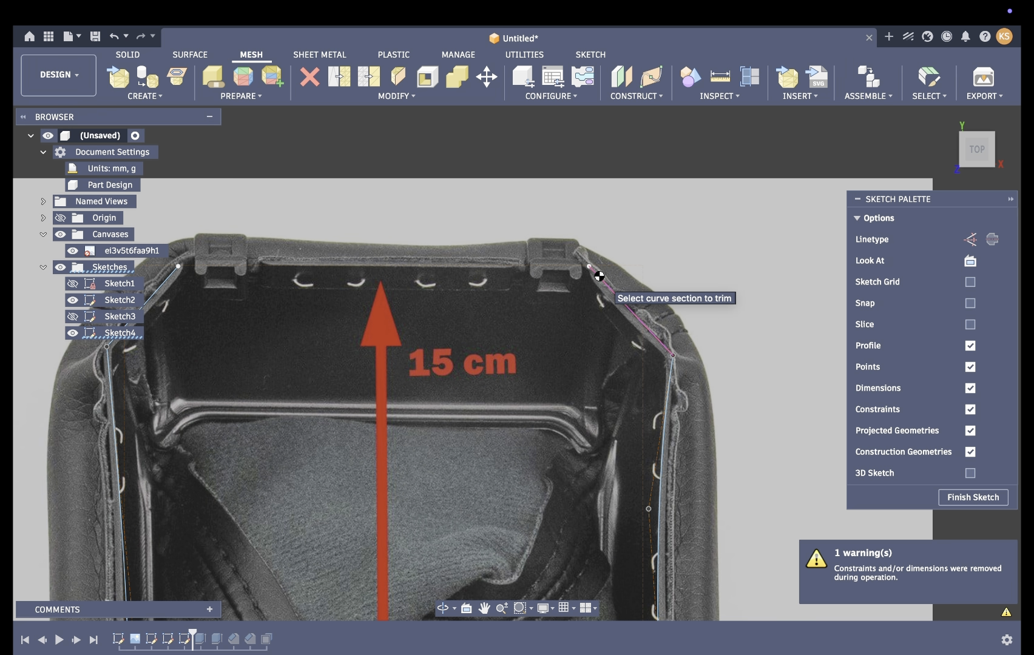
pyautogui.press('super+z')
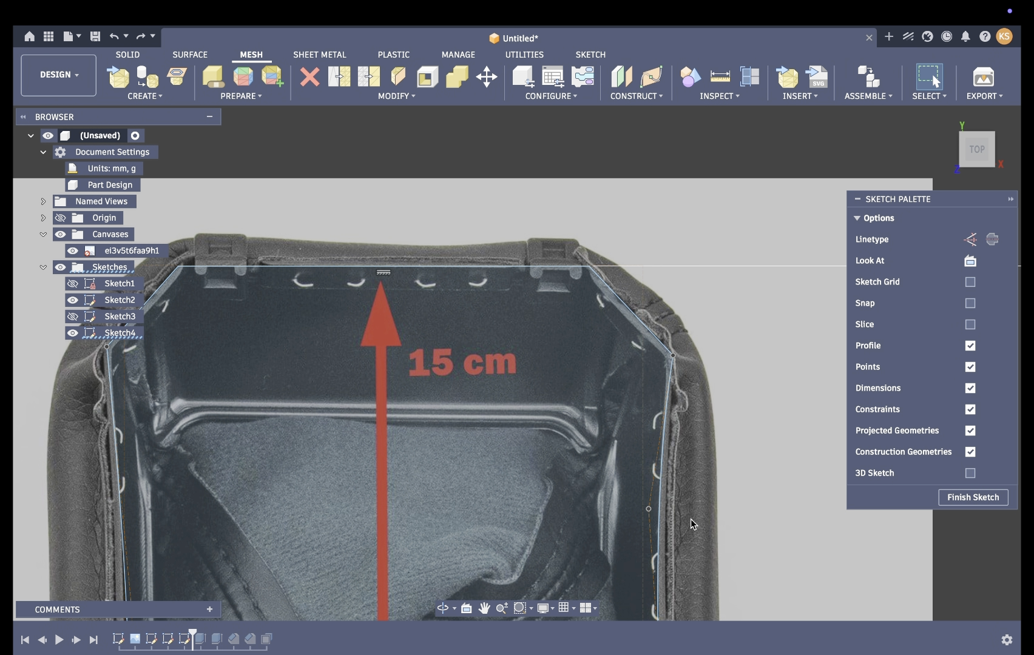
pyautogui.click(590, 54)
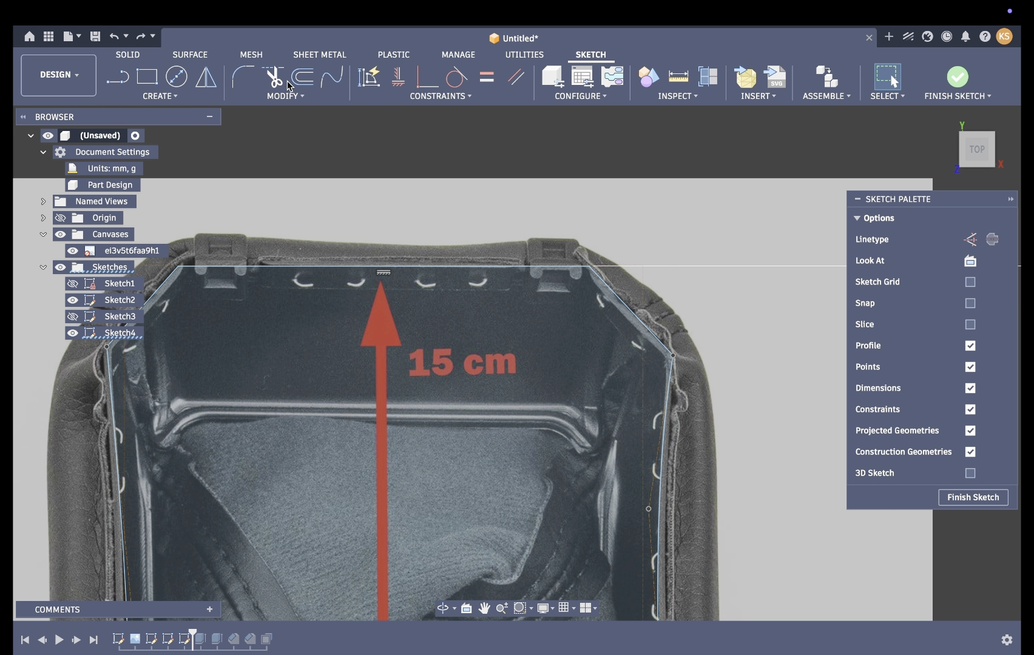
# Round the junctions of the top line with both upper diagonals and of the upper left diagonal with the side spline using 5 mm fillets
pyautogui.click(591, 271)
pyautogui.moveTo(194, 265); pyautogui.dragTo(346, 269, button='middle')
pyautogui.click(347, 272)
pyautogui.click(327, 279)
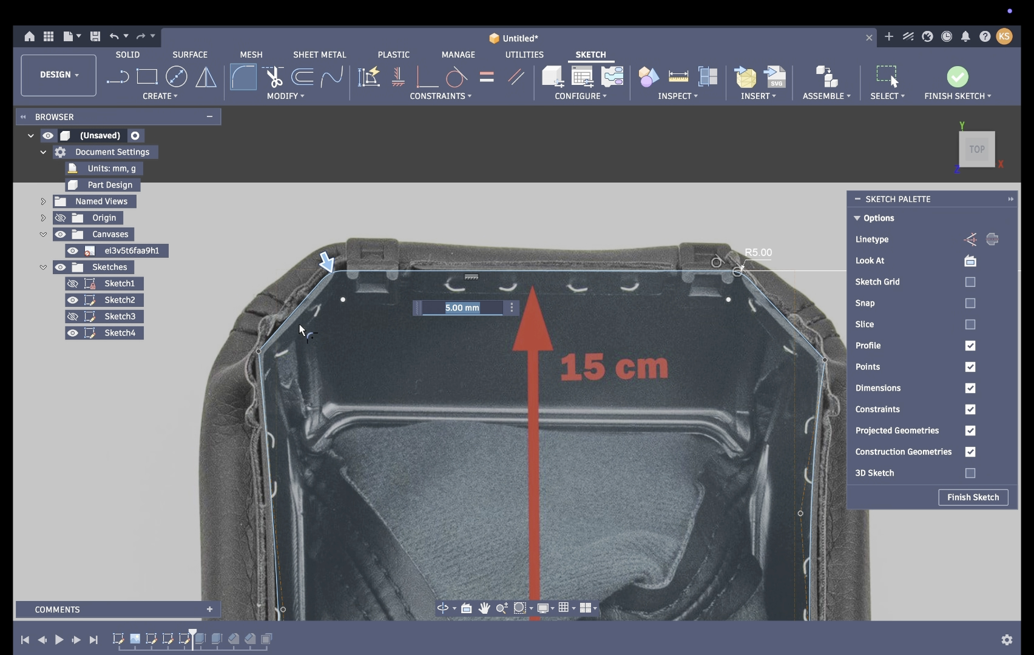
pyautogui.moveTo(300, 324); pyautogui.dragTo(329, 250, button='middle')
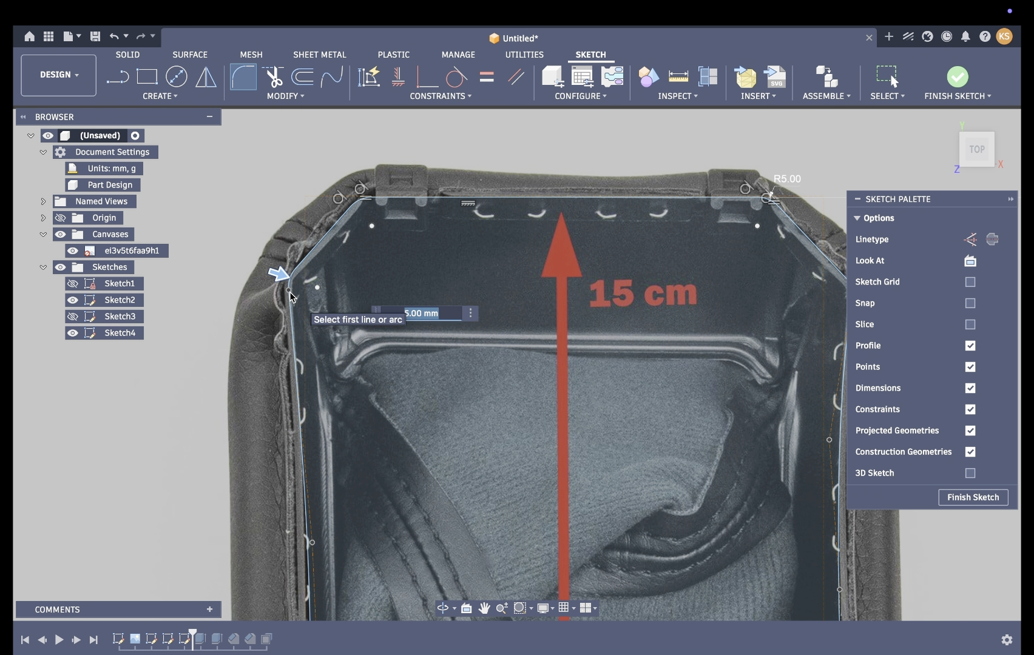
# Fillet both ends of the lower left corner diagonal with a 5 mm radius
pyautogui.scroll(-10, 290, 298)
pyautogui.click(369, 467)
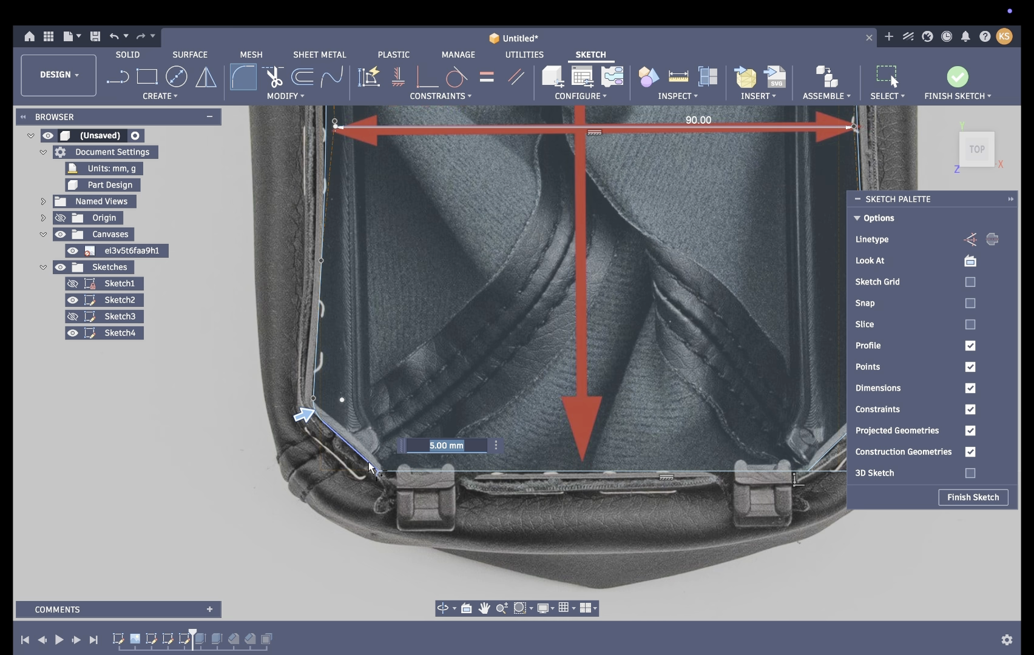
pyautogui.press('Return')
# Fillet both ends of the lower right corner diagonal with a 5 mm radius
pyautogui.hscroll(5, 415, 477)
pyautogui.click(600, 453)
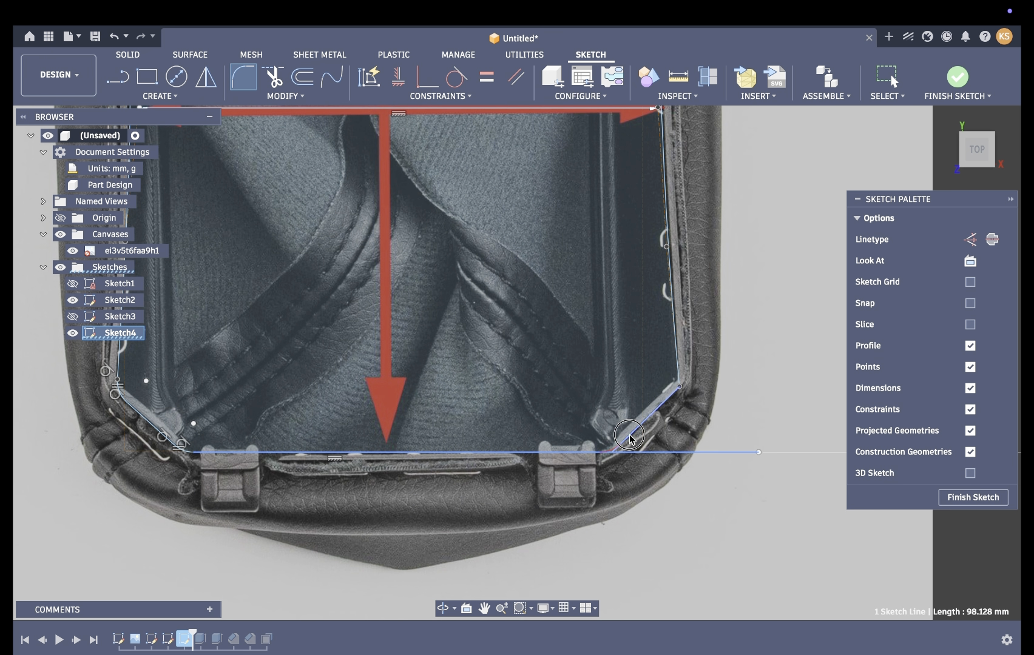
pyautogui.click(629, 434)
pyautogui.hscroll(2, 629, 435)
pyautogui.click(607, 404)
pyautogui.click(607, 429)
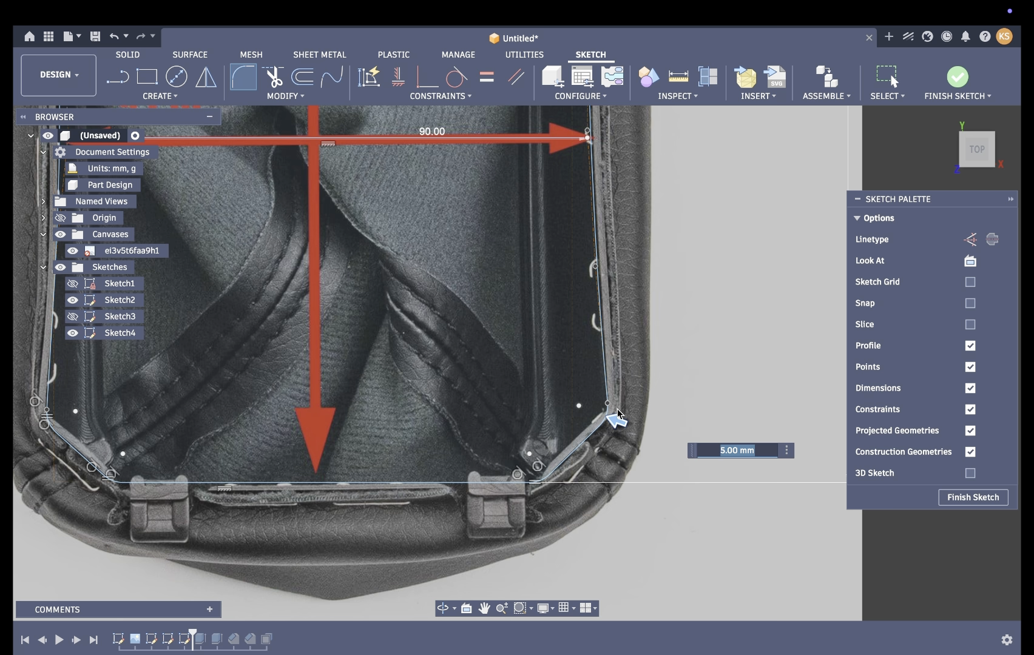
pyautogui.press('Return')
# Fillet the junction of the upper right diagonal and the right side spline with a 5 mm radius
pyautogui.press('F6')
pyautogui.scroll(8, 624, 313)
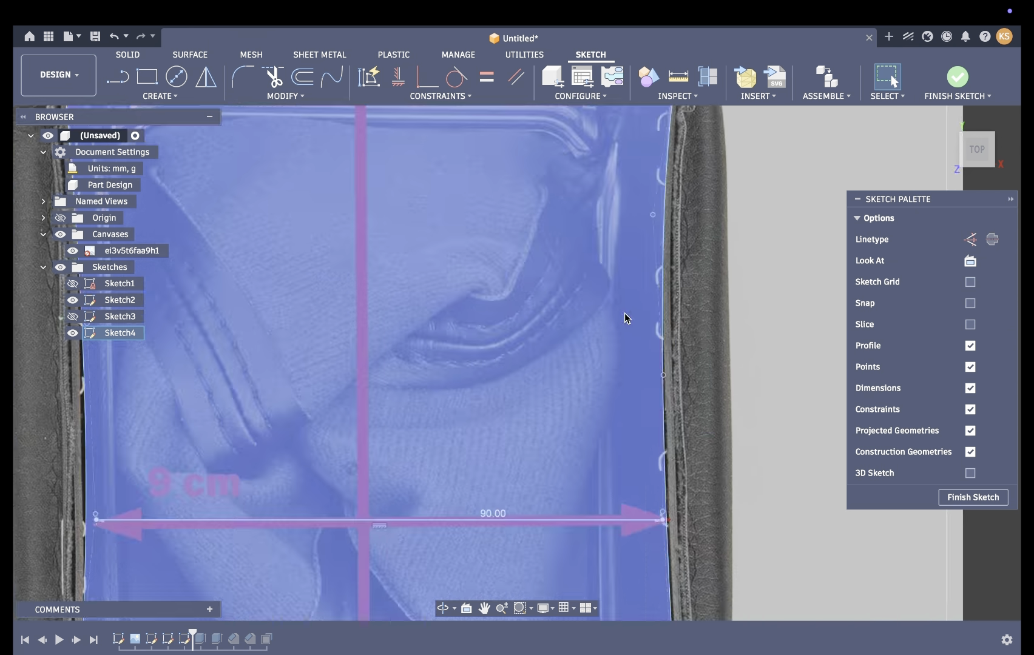
pyautogui.press('Return')
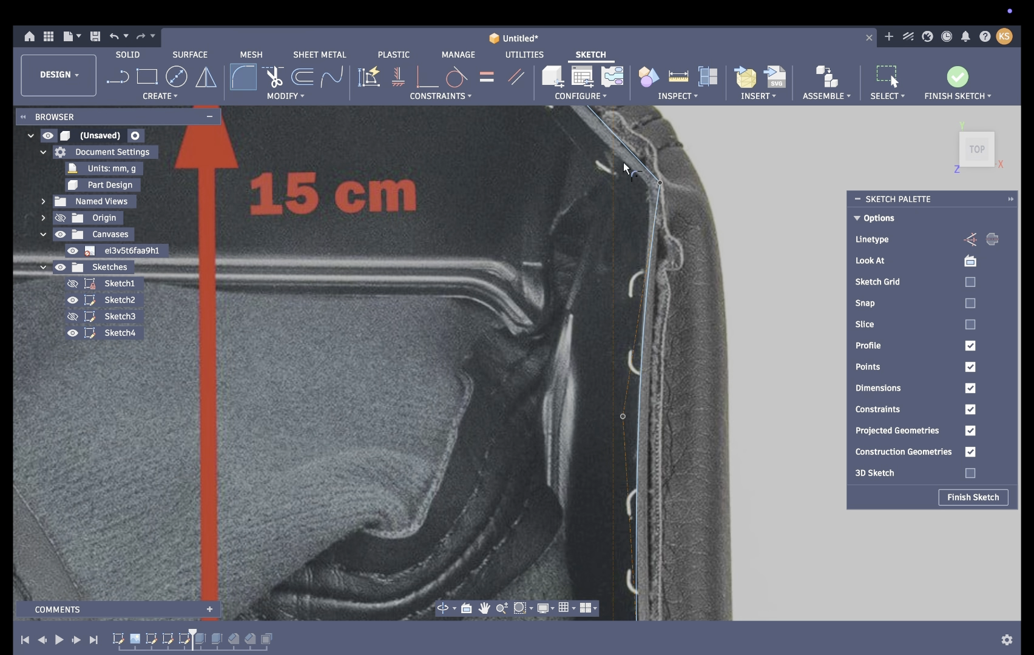
pyautogui.click(661, 185)
pyautogui.press('Return')
pyautogui.press('F6')
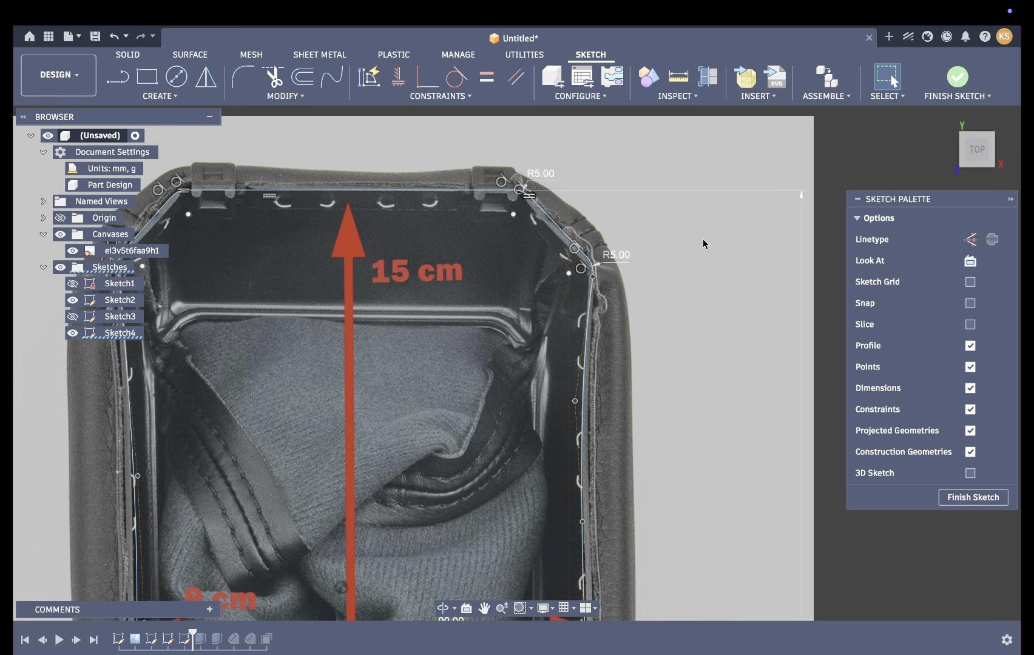
# Offset the whole closed outline 2 mm inward on one side and finish the sketch
pyautogui.scroll(-10, 703, 243)
pyautogui.scroll(4, 315, 218)
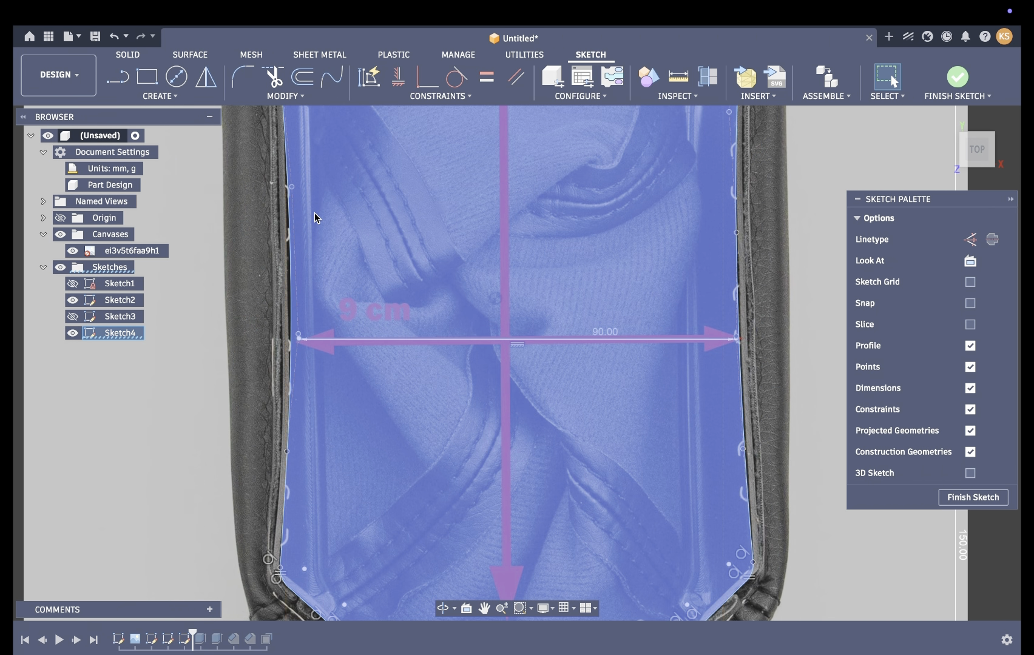
pyautogui.scroll(-5, 330, 357)
pyautogui.click(297, 89)
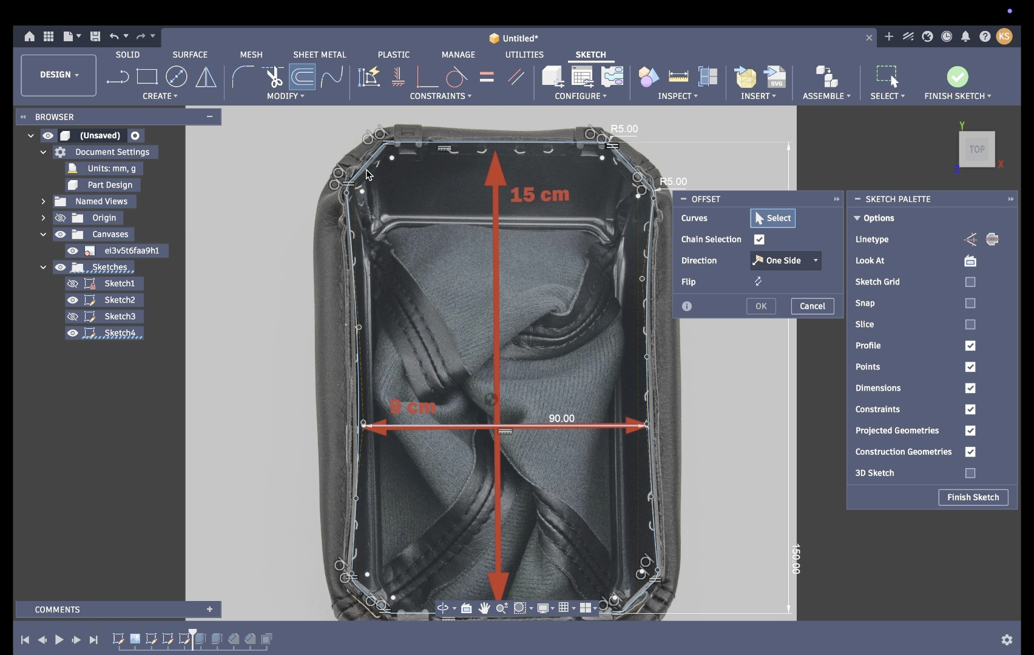
pyautogui.click(365, 163)
pyautogui.write('2')
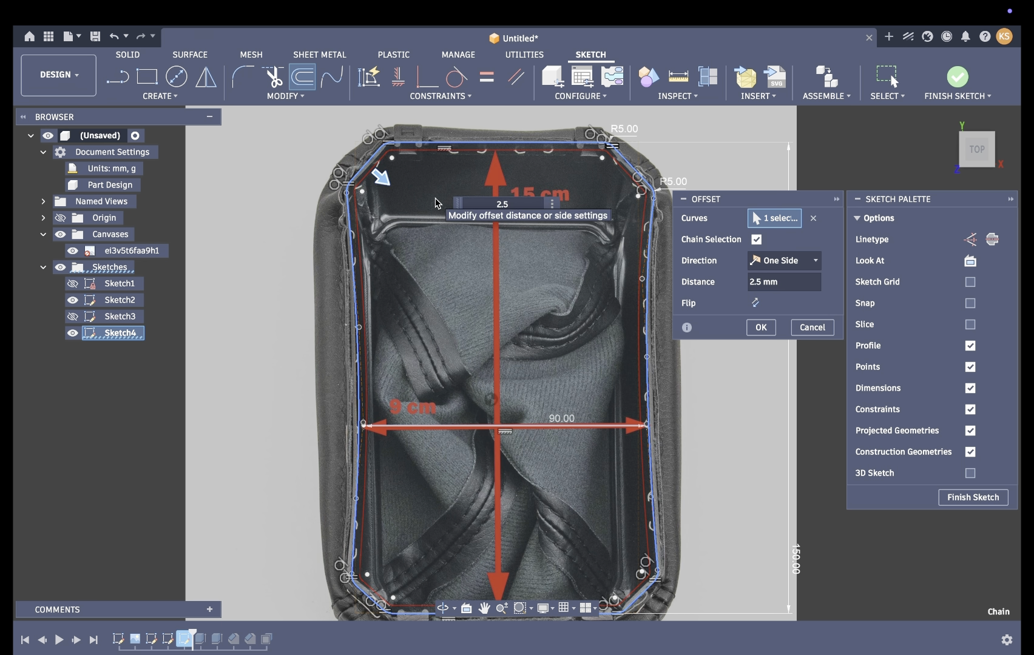
pyautogui.press('Return')
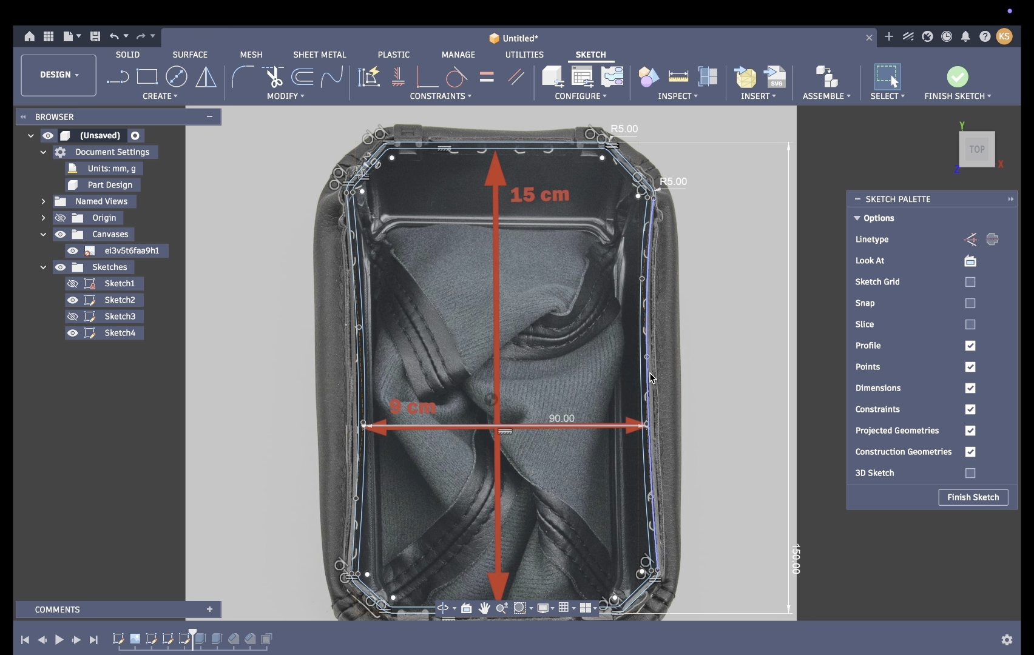
pyautogui.scroll(3, 650, 378)
pyautogui.scroll(-3, 651, 377)
pyautogui.scroll(5, 659, 342)
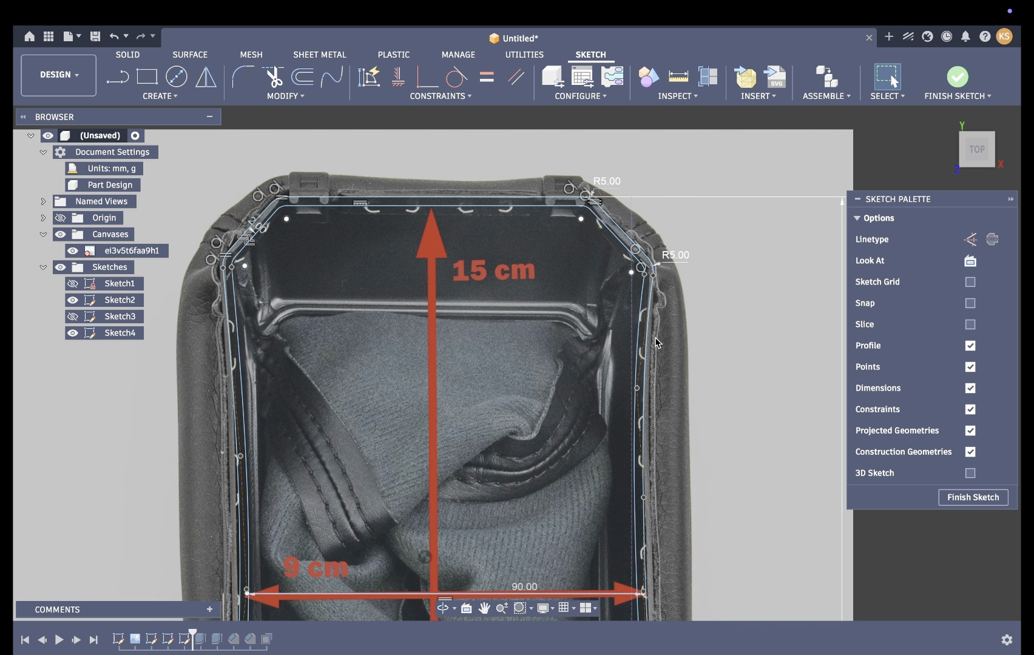
pyautogui.click(957, 77)
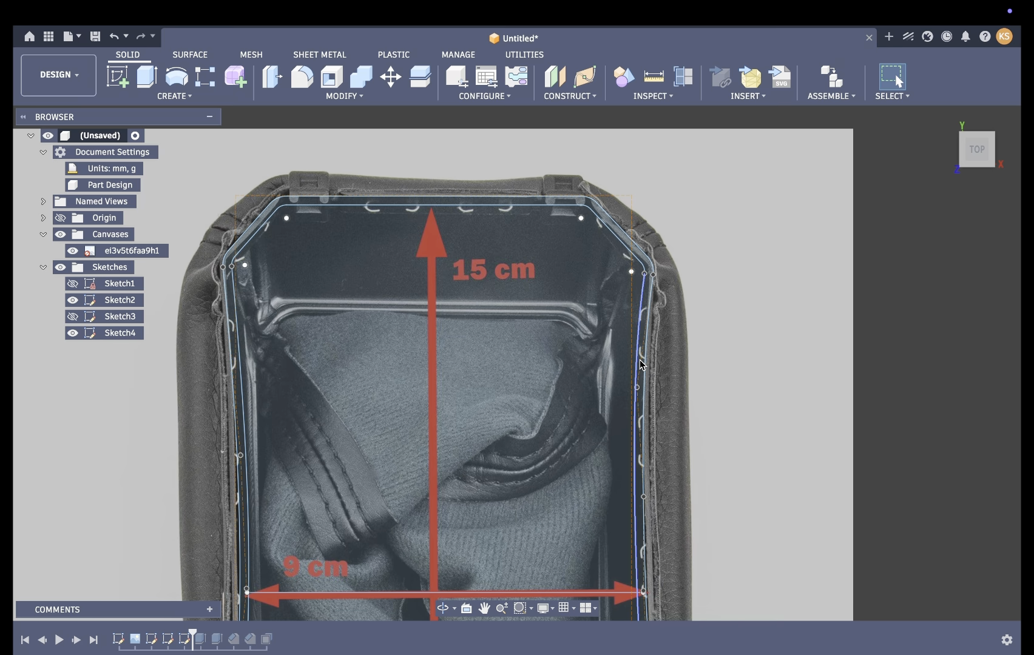
# Extrude the ring profile between the outline and its offset by -10 mm as a new body
pyautogui.scroll(-5, 641, 365)
pyautogui.press('e')
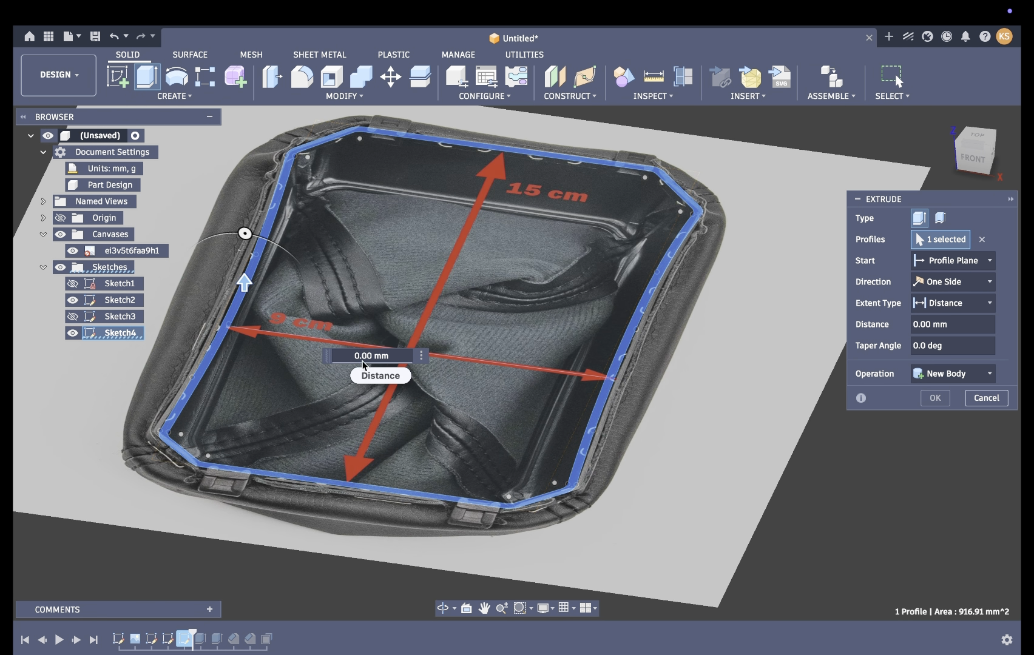
pyautogui.write('-150')
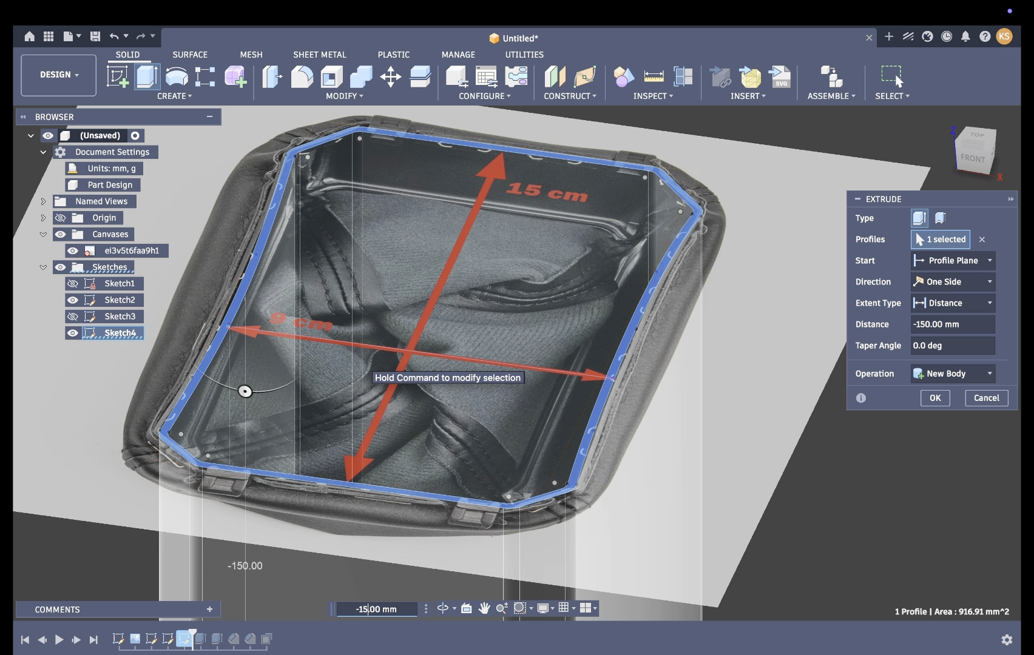
pyautogui.write('0')
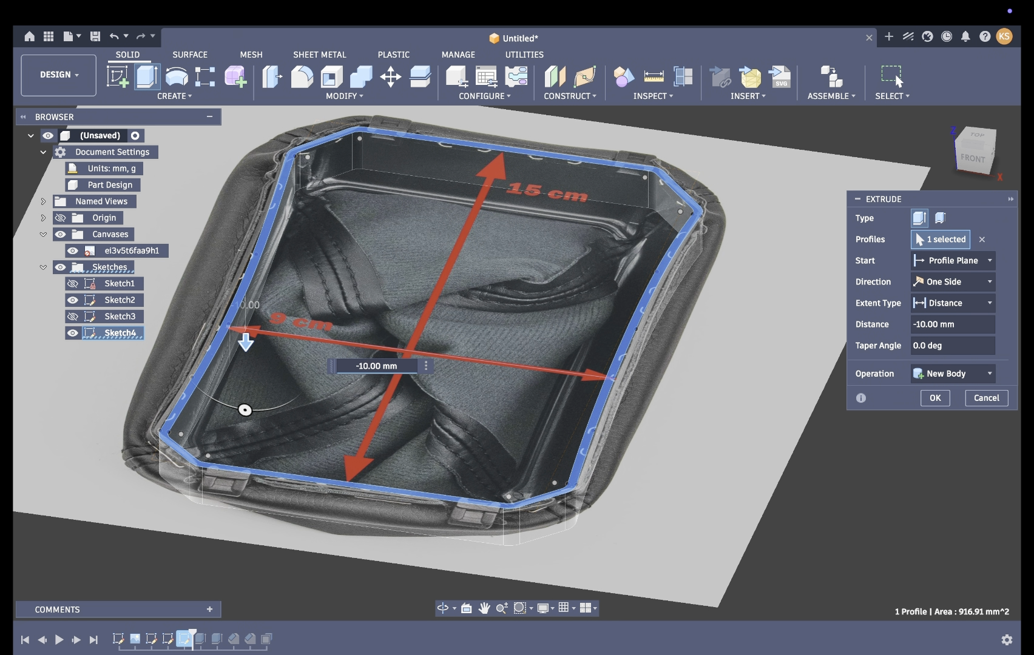
pyautogui.press('Return')
# Show the sketch containing the four clip tabs, Sketch3
pyautogui.click(75, 287)
pyautogui.click(75, 287)
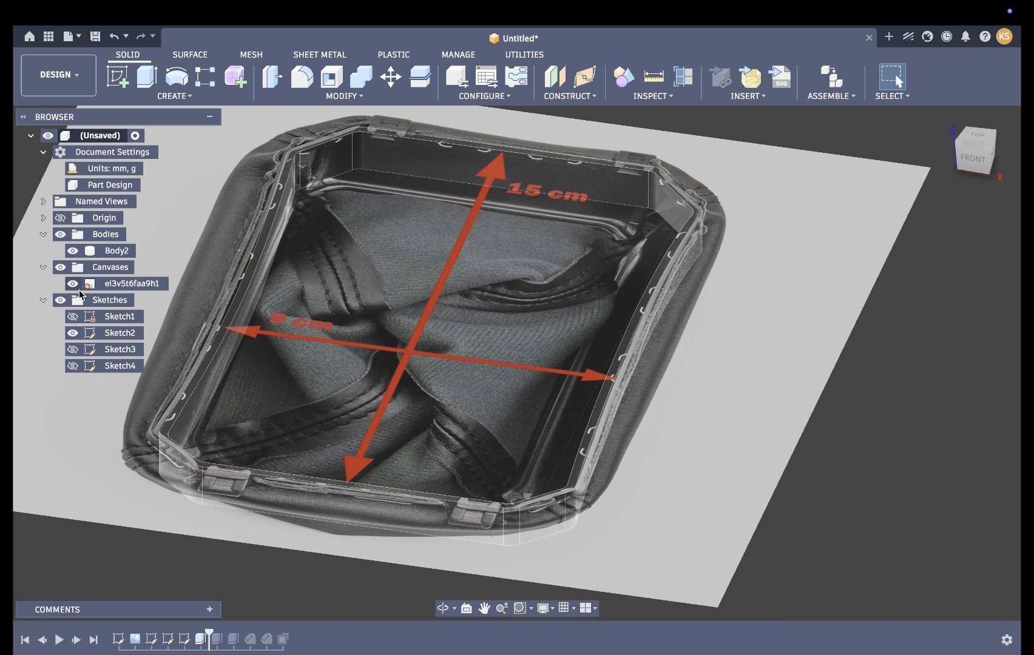
pyautogui.click(75, 286)
pyautogui.click(75, 286)
pyautogui.click(73, 349)
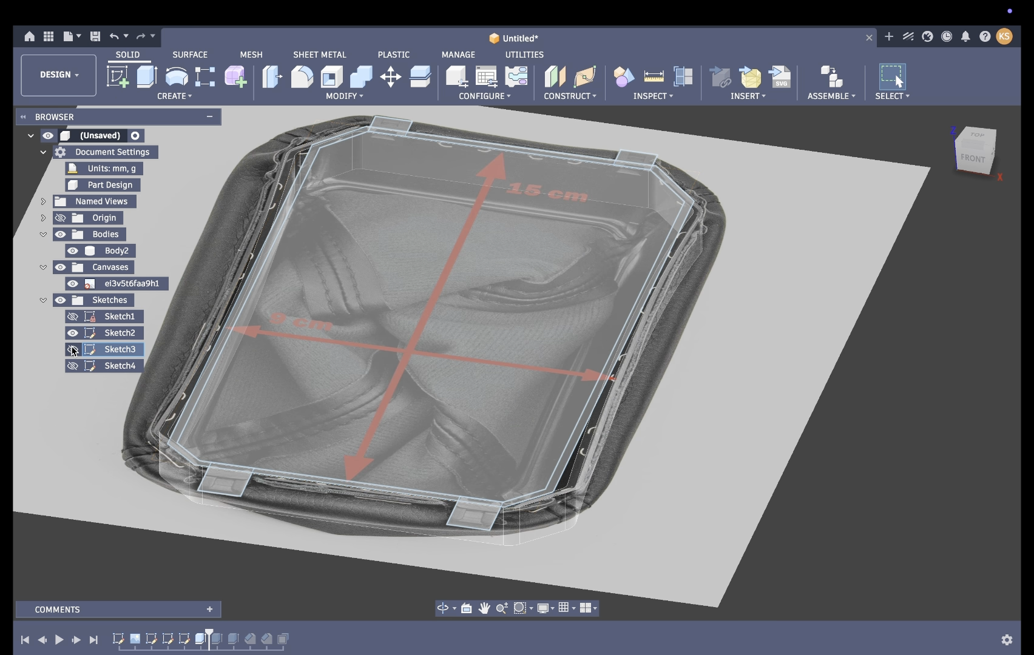
# Extrude all eight profiles of the four clip tabs by -7 mm with the Join operation, hiding the reference canvas
pyautogui.scroll(5, 397, 244)
pyautogui.press('e')
pyautogui.click(304, 235)
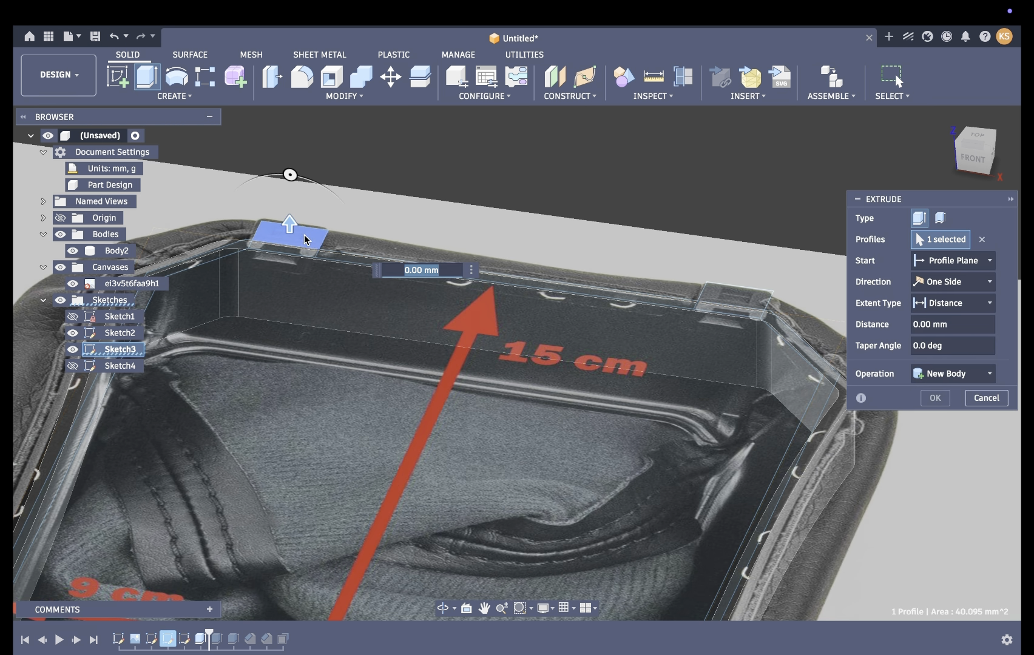
pyautogui.click(304, 251)
pyautogui.click(718, 293)
pyautogui.click(716, 309)
pyautogui.scroll(-5, 717, 308)
pyautogui.scroll(-5, 716, 307)
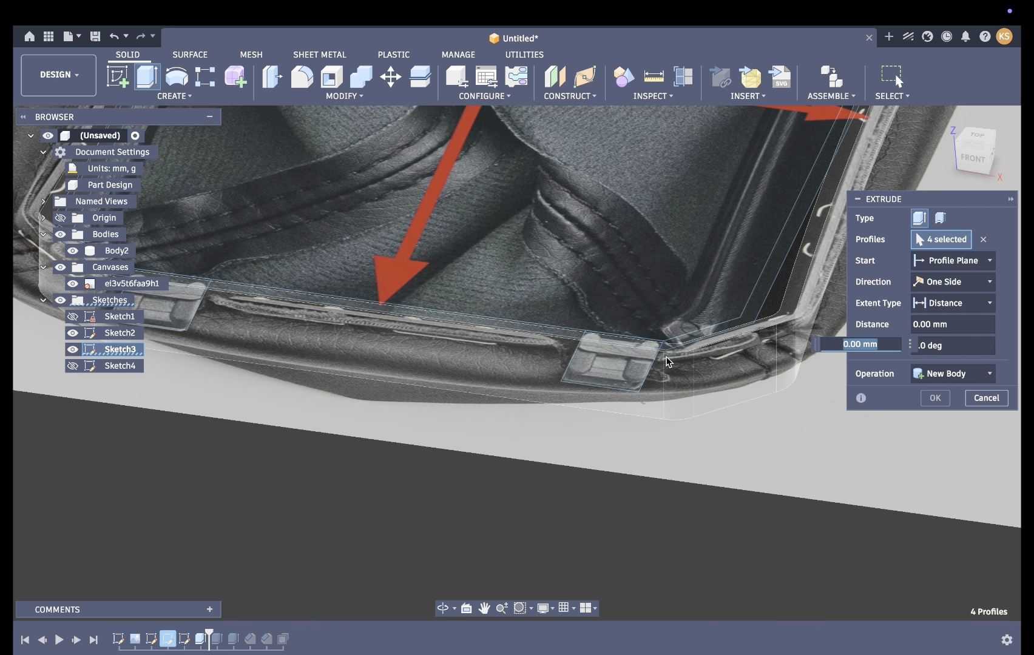
pyautogui.click(647, 346)
pyautogui.click(642, 366)
pyautogui.hscroll(-3, 643, 366)
pyautogui.click(347, 323)
pyautogui.click(347, 324)
pyautogui.click(308, 349)
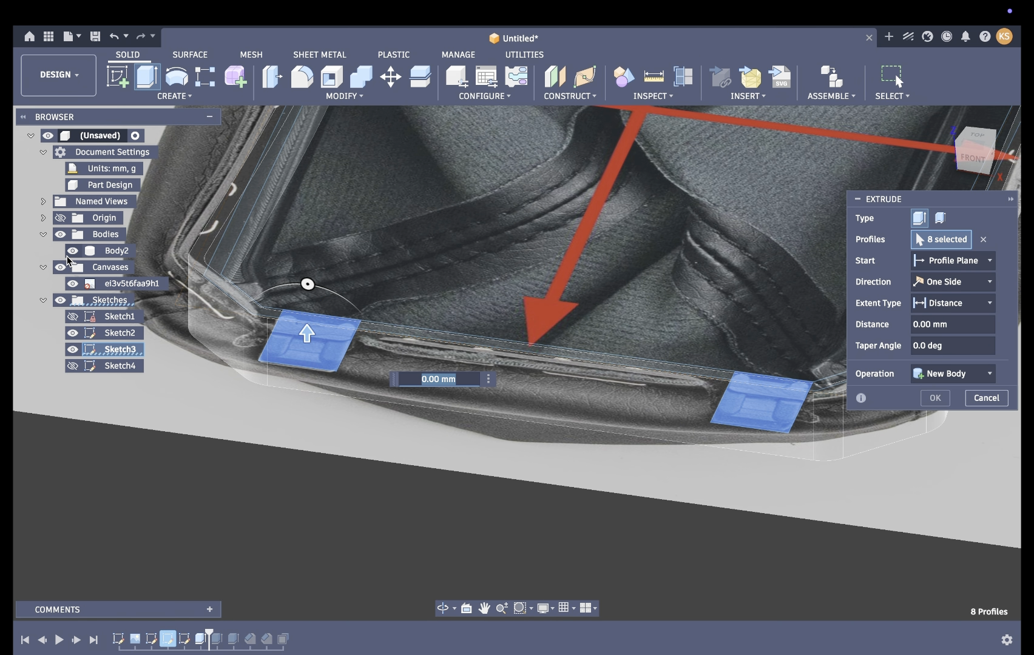
pyautogui.click(73, 283)
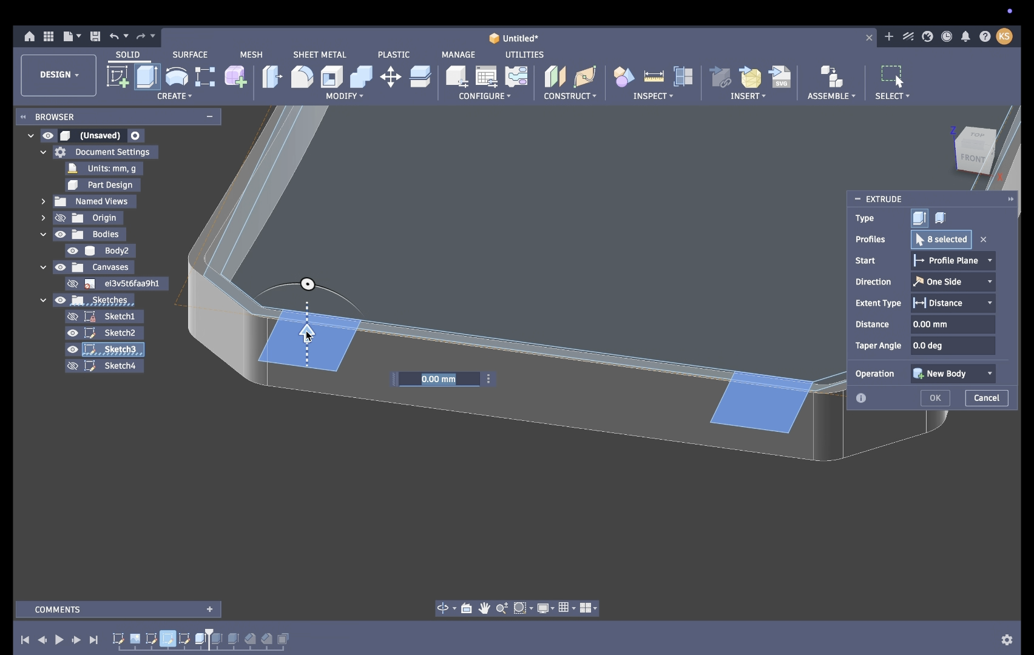
pyautogui.moveTo(307, 333); pyautogui.dragTo(327, 381)
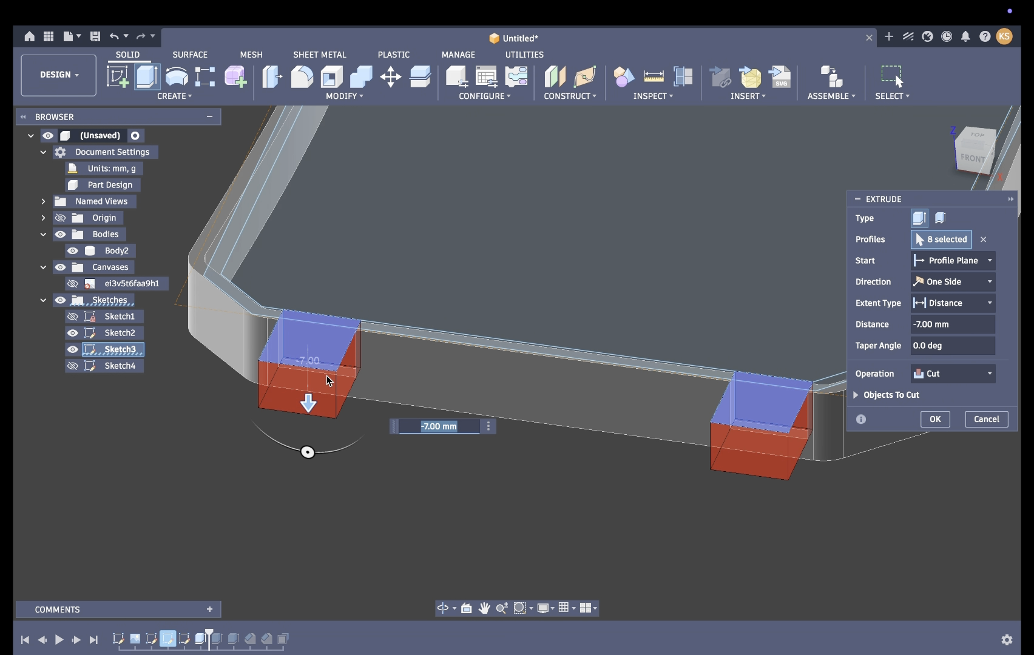
pyautogui.click(927, 381)
pyautogui.click(884, 392)
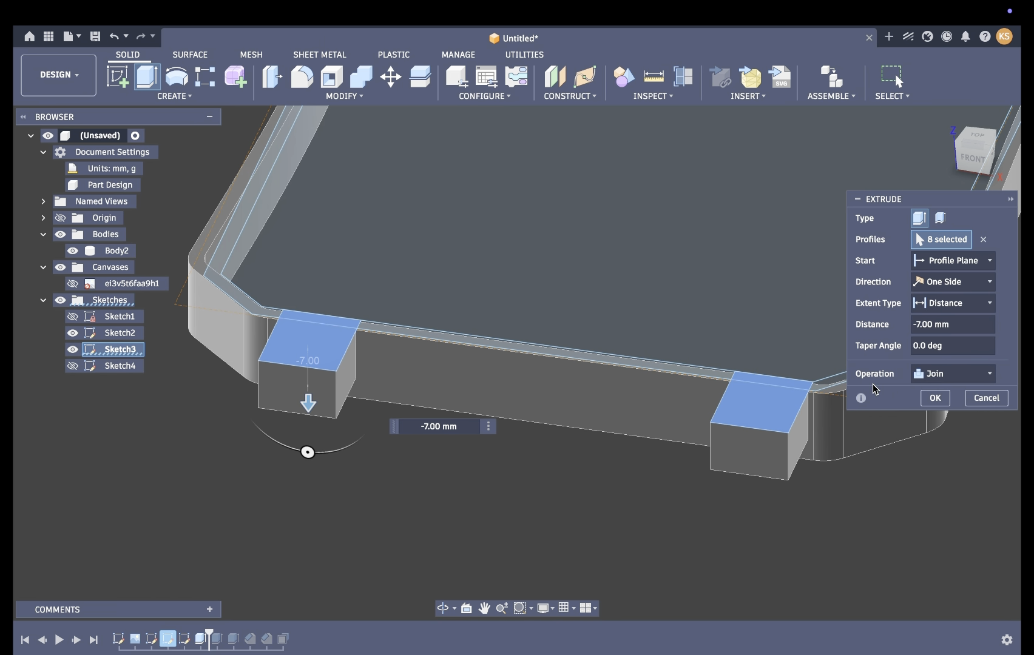
pyautogui.click(935, 398)
# Hide the outline sketch and the clip tab sketch, Sketch2 and Sketch3
pyautogui.scroll(-5, 937, 406)
pyautogui.click(72, 332)
pyautogui.click(73, 350)
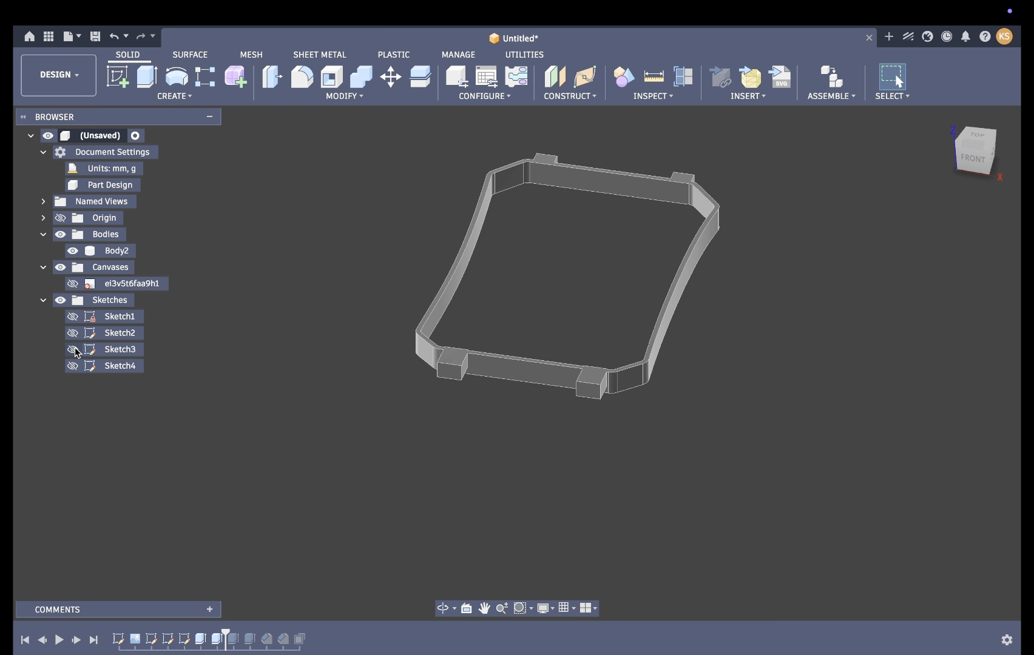
# Thin the two clip tabs at the back end of the frame by offsetting their underside faces by -4 mm
pyautogui.click(962, 156)
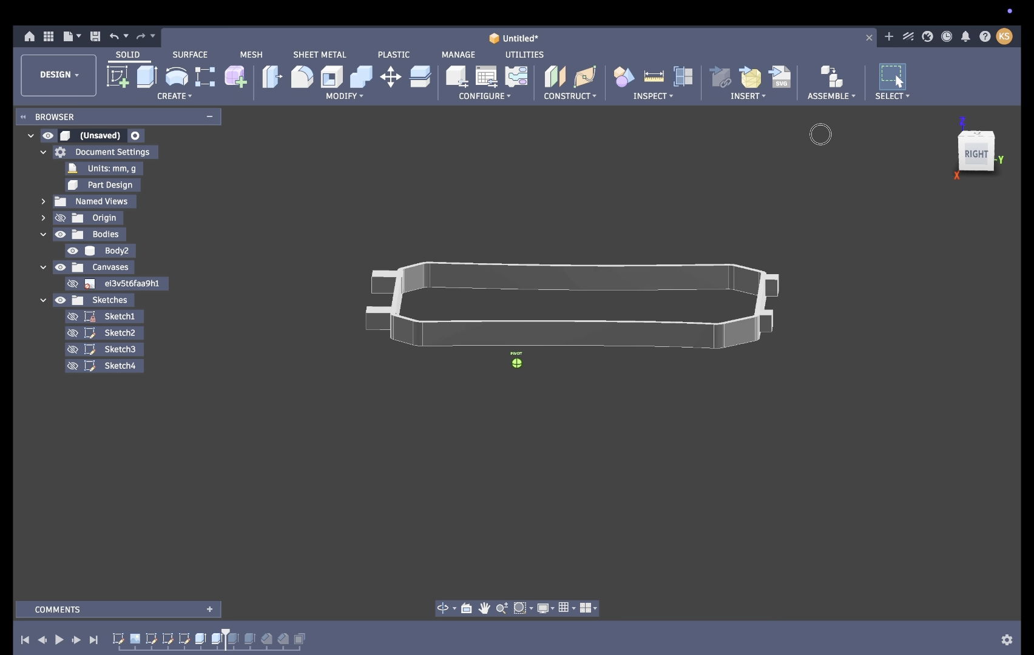
pyautogui.scroll(4, 802, 274)
pyautogui.hscroll(5, 804, 276)
pyautogui.scroll(2, 804, 277)
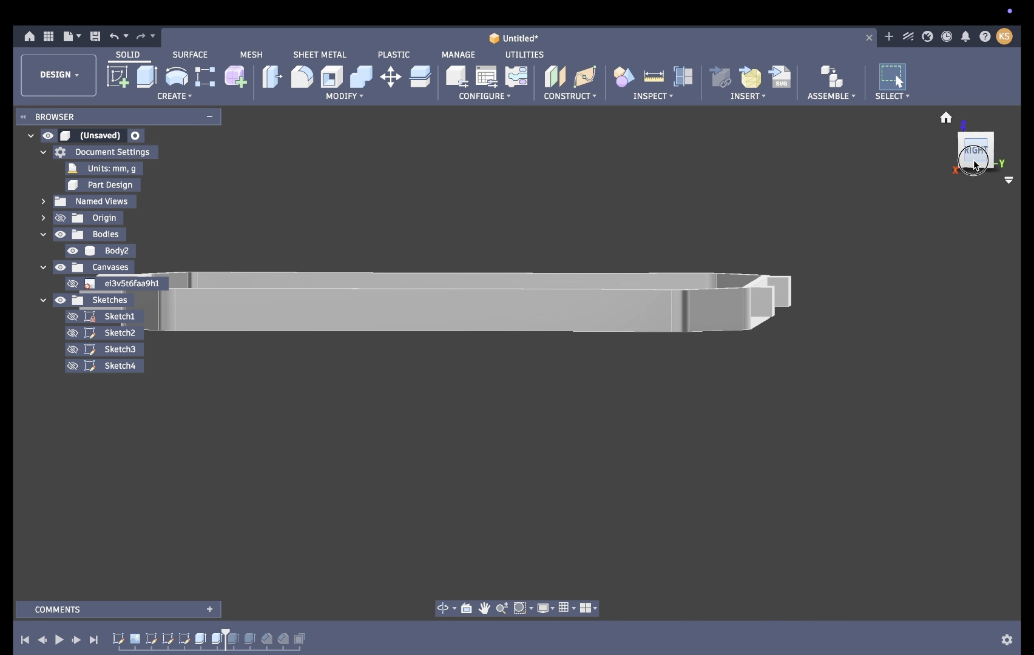
pyautogui.moveTo(971, 162); pyautogui.dragTo(973, 146)
pyautogui.press('q')
pyautogui.scroll(5, 780, 320)
pyautogui.scroll(-3, 728, 330)
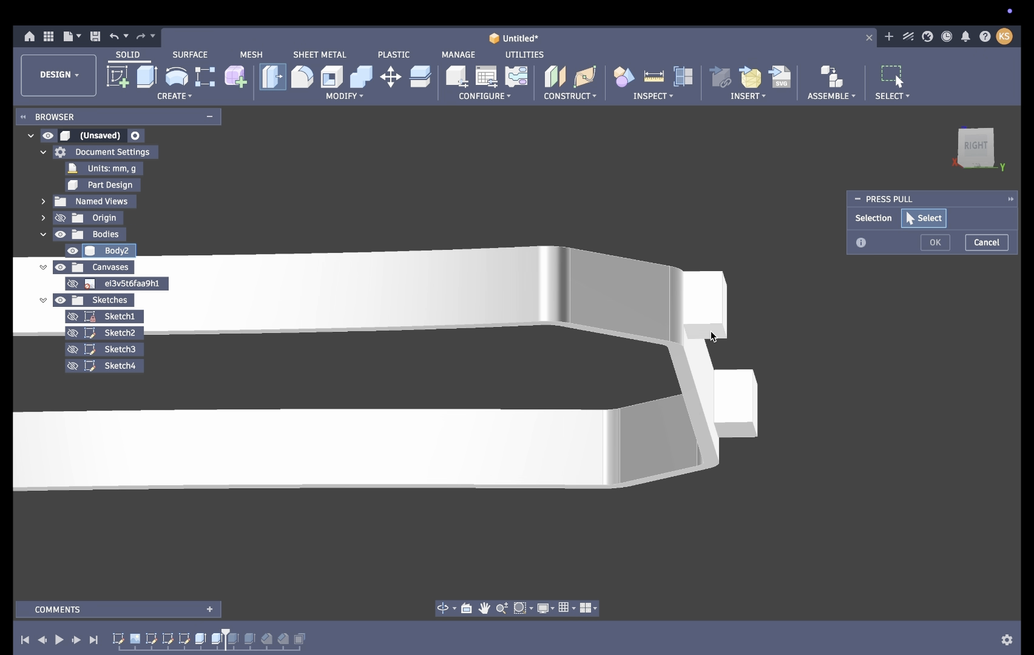
pyautogui.click(710, 333)
pyautogui.click(742, 428)
pyautogui.moveTo(743, 437); pyautogui.dragTo(740, 411)
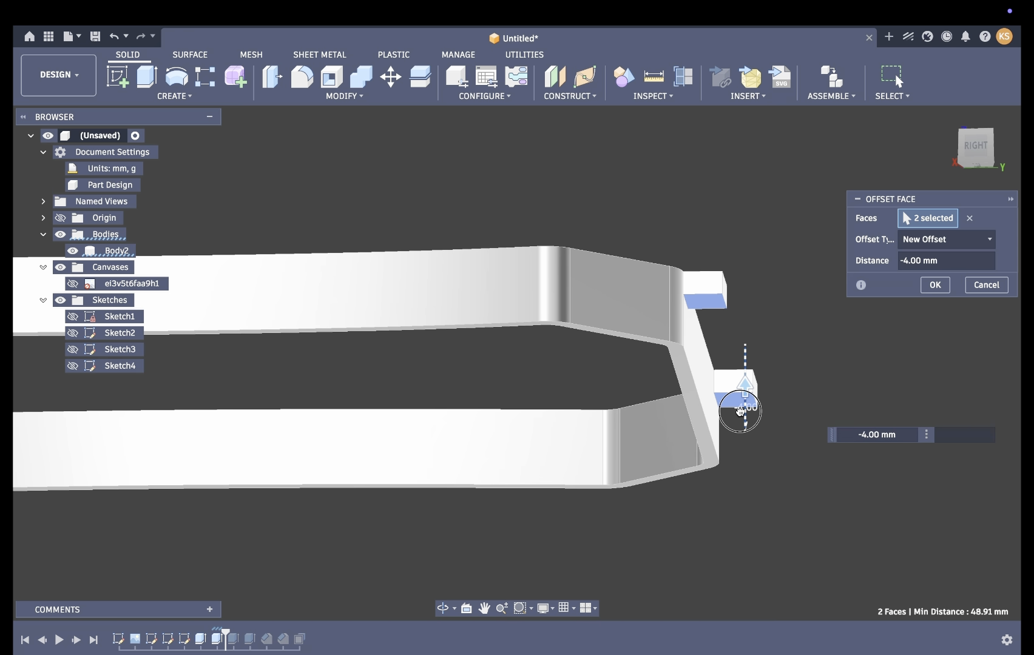
pyautogui.click(933, 286)
# Offset the underside faces of the two clip tabs at the front end of the frame by -3 mm
pyautogui.hscroll(-10, 927, 293)
pyautogui.press('q')
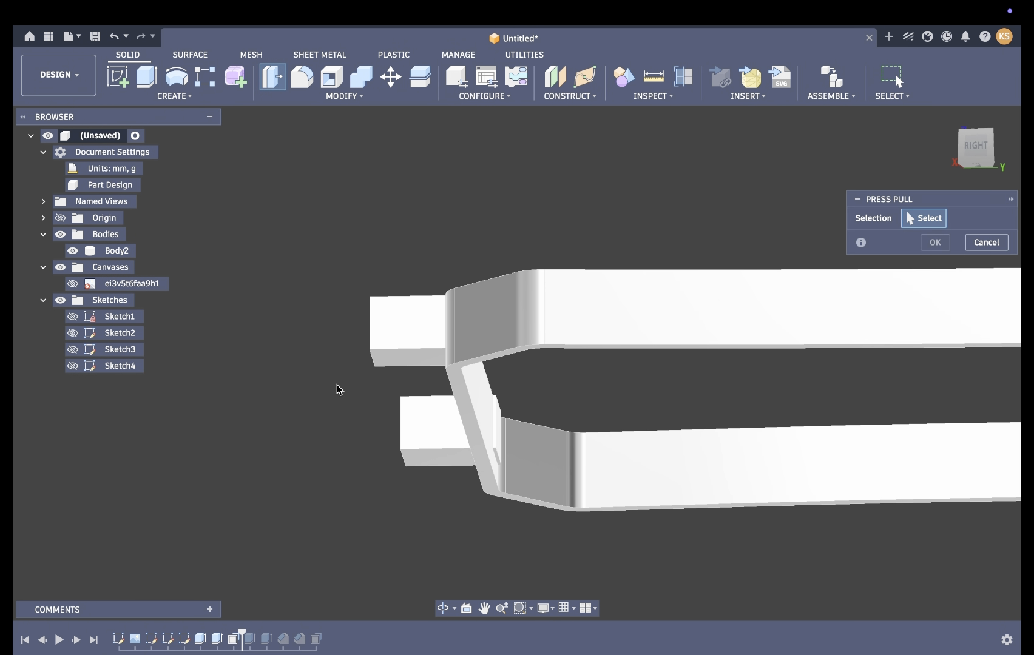
pyautogui.click(410, 358)
pyautogui.click(435, 455)
pyautogui.moveTo(436, 470); pyautogui.dragTo(435, 450)
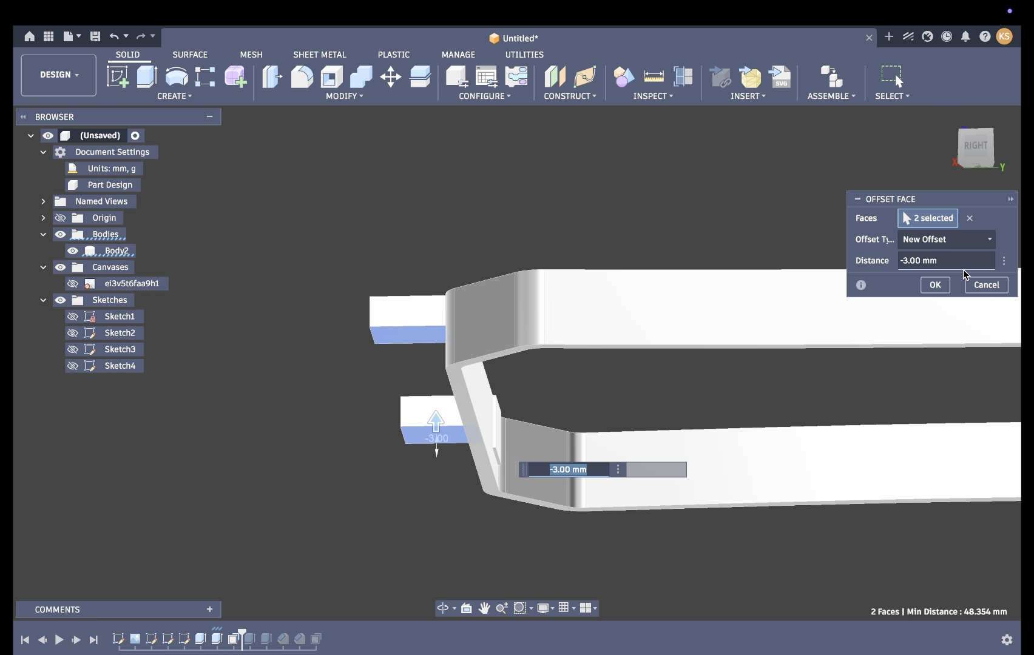
pyautogui.click(937, 284)
# Chamfer the lower outer edges of the two front clip tabs with the Two Distance type, 7 mm lengthwise and 2 mm in height
pyautogui.moveTo(975, 159); pyautogui.dragTo(994, 172)
pyautogui.click(356, 96)
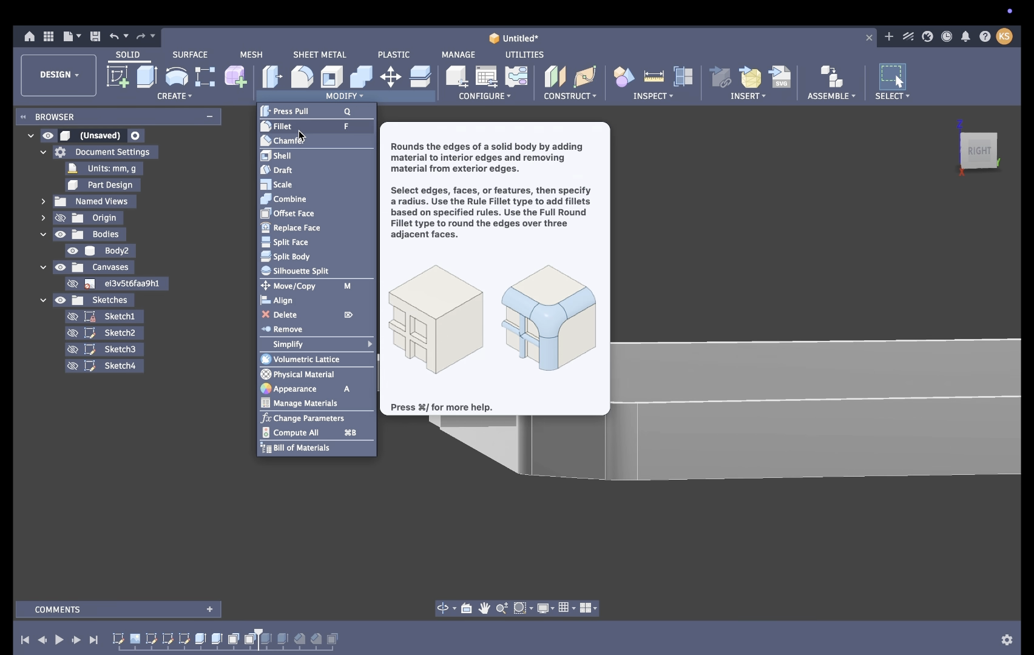
pyautogui.click(300, 139)
pyautogui.click(432, 428)
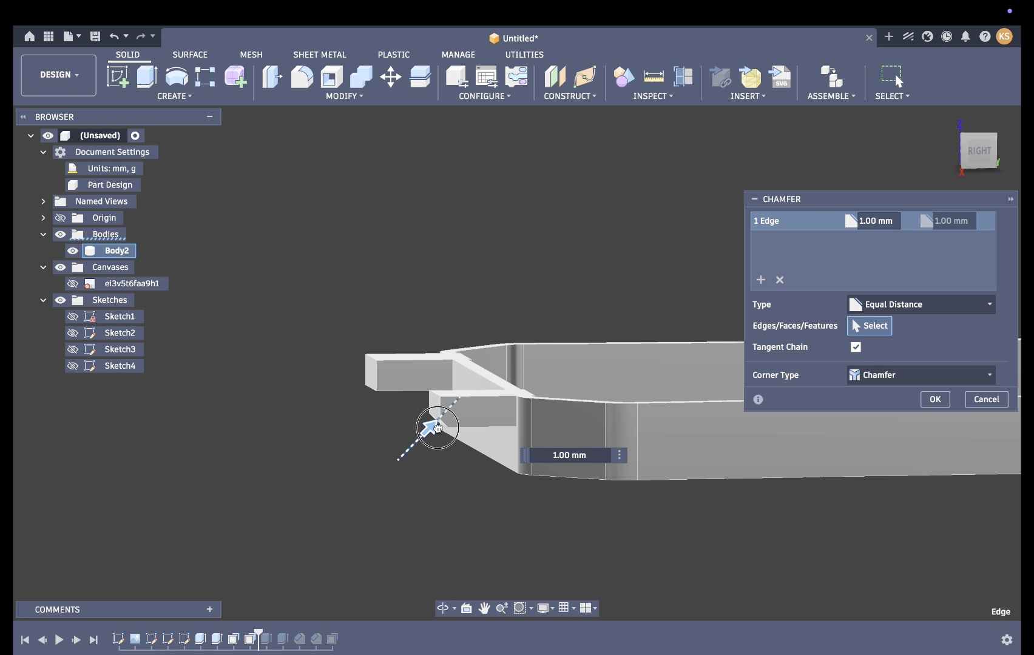
pyautogui.moveTo(437, 427); pyautogui.dragTo(367, 393)
pyautogui.click(780, 279)
pyautogui.click(435, 427)
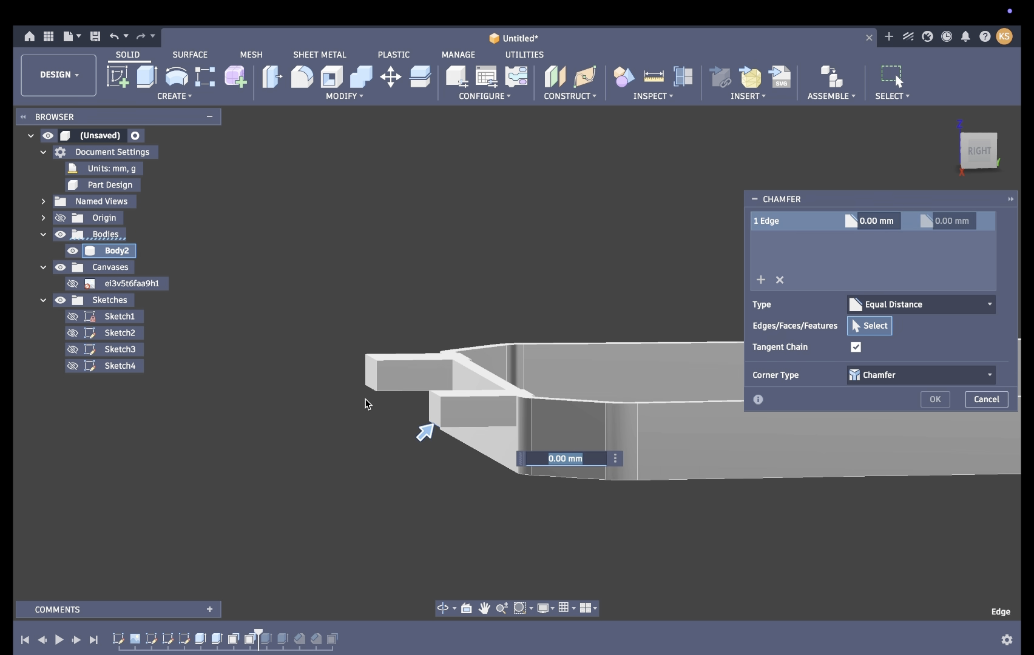
pyautogui.click(892, 304)
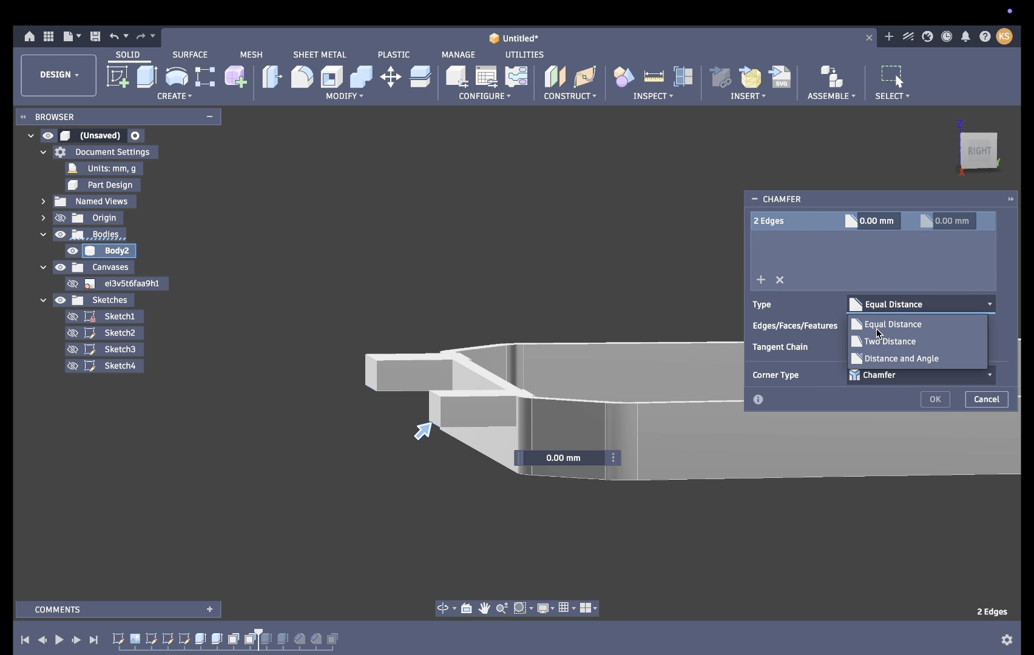
pyautogui.click(877, 339)
pyautogui.moveTo(432, 435); pyautogui.dragTo(482, 423)
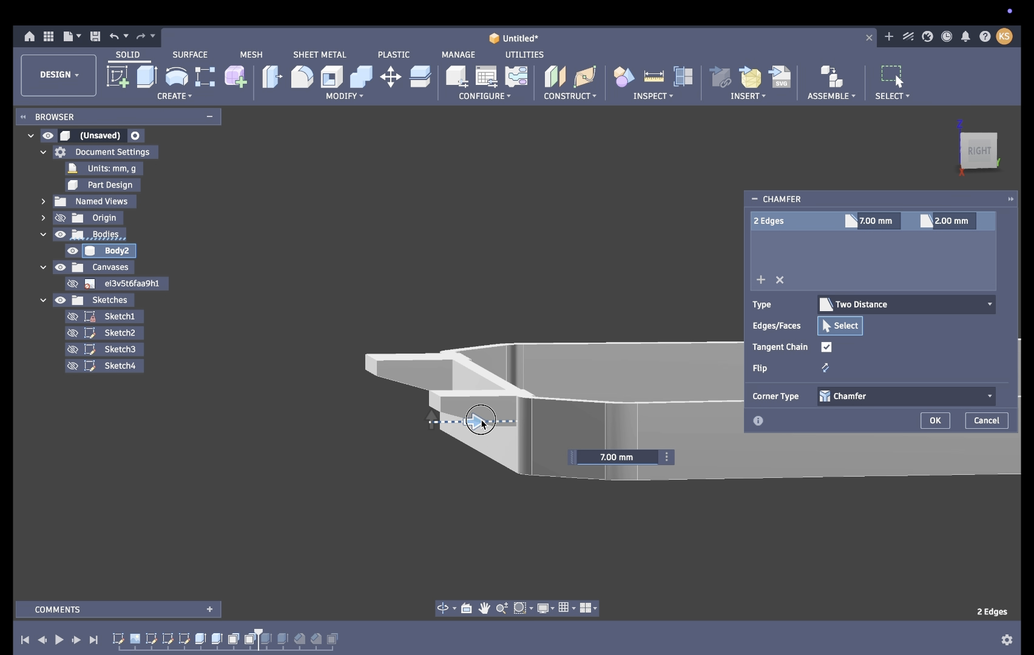
pyautogui.scroll(-5, 496, 482)
pyautogui.click(935, 420)
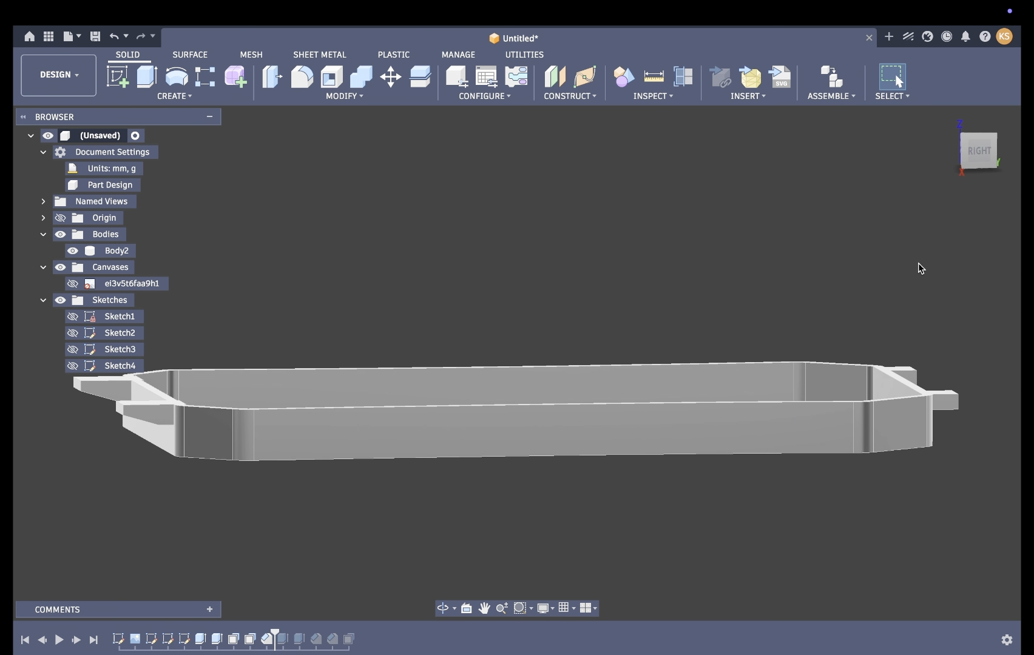
# Chamfer the lower outer edges of the two back clip tabs using the Two Distance type
pyautogui.moveTo(918, 262)
pyautogui.keyDown('shift'); pyautogui.mouseDown(button='middle')
pyautogui.moveTo(926, 156)
pyautogui.moveTo(969, 152)
pyautogui.mouseUp(button='middle'); pyautogui.keyUp('shift')
pyautogui.click(344, 96)
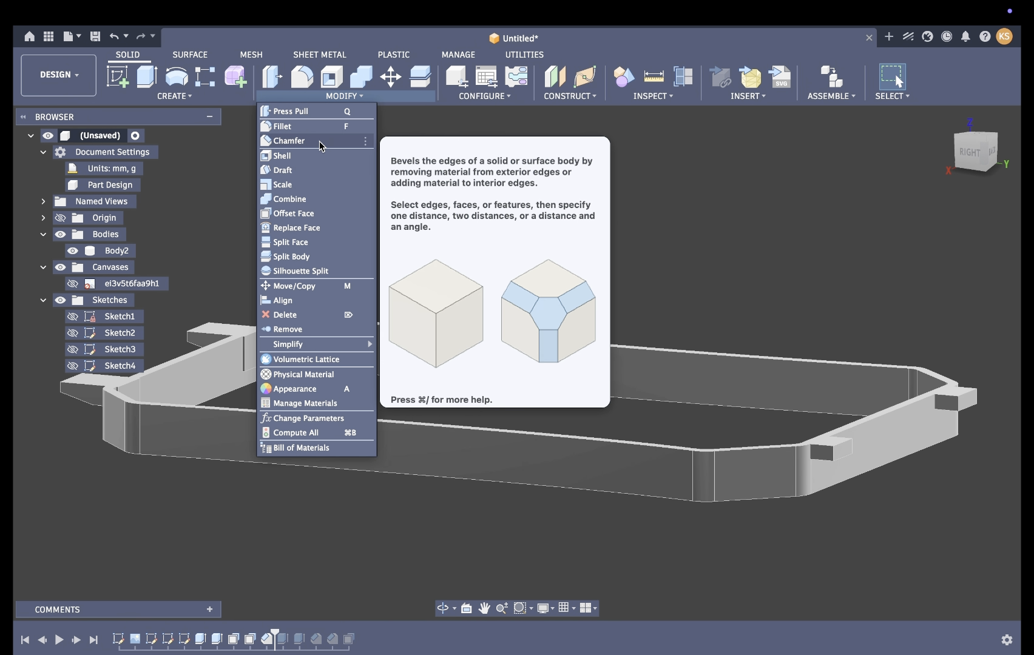
pyautogui.click(297, 138)
pyautogui.scroll(5, 528, 389)
pyautogui.scroll(4, 528, 388)
pyautogui.click(503, 321)
pyautogui.scroll(1, 649, 219)
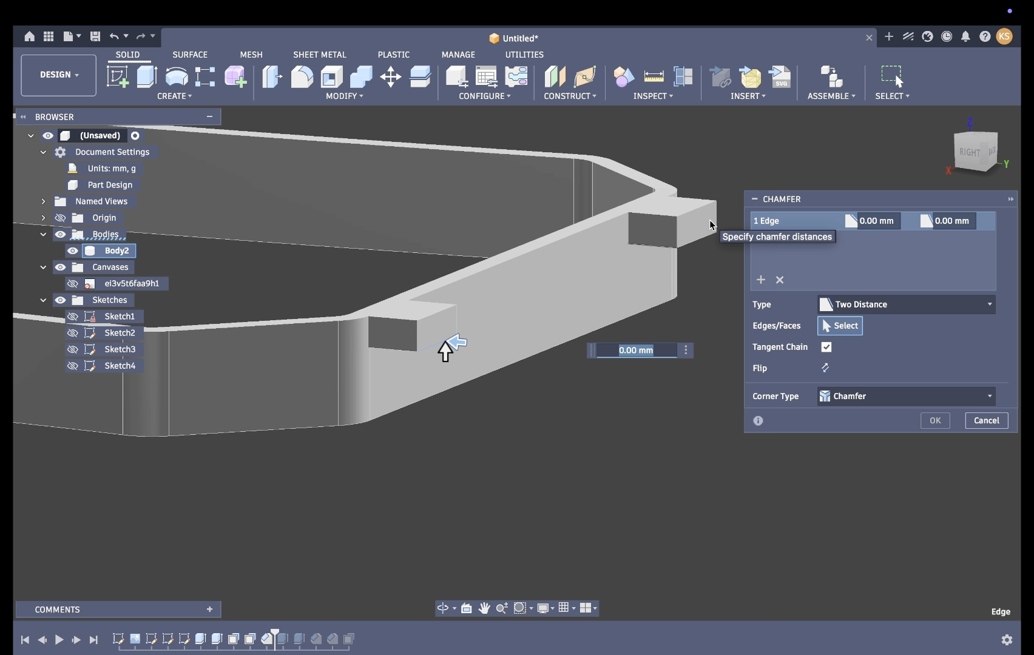
pyautogui.moveTo(446, 346)
pyautogui.mouseDown()
pyautogui.moveTo(418, 331)
pyautogui.moveTo(454, 339)
pyautogui.moveTo(450, 330)
pyautogui.moveTo(454, 342)
pyautogui.moveTo(430, 339)
pyautogui.mouseUp()
pyautogui.click(934, 420)
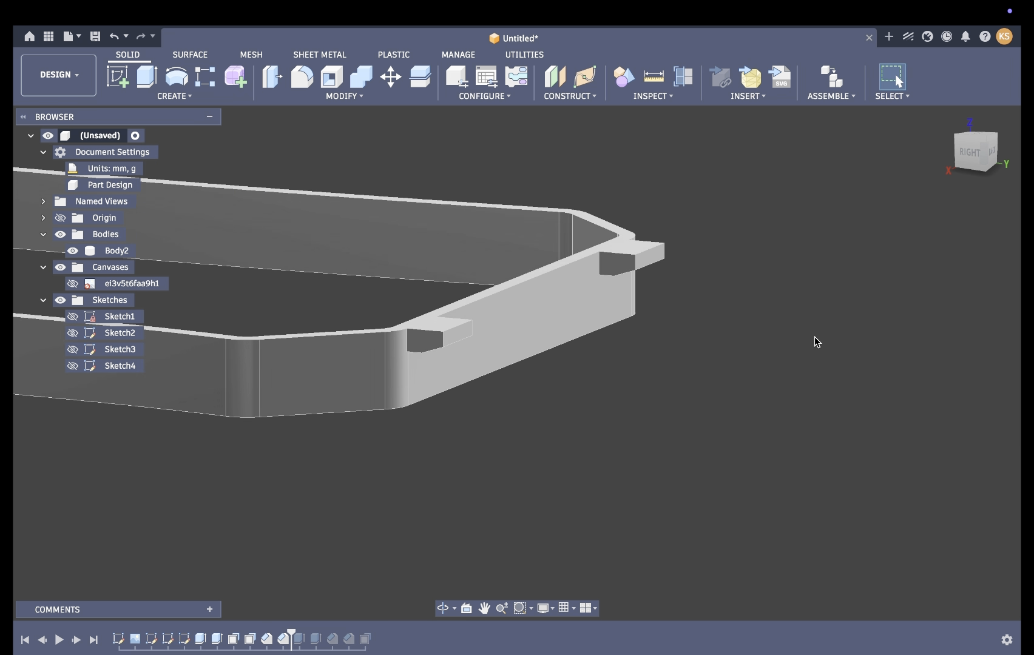
# Check the shift boot bracket's reference photo in the Reddit post, switching to the browser and back to Fusion
pyautogui.press('F6')
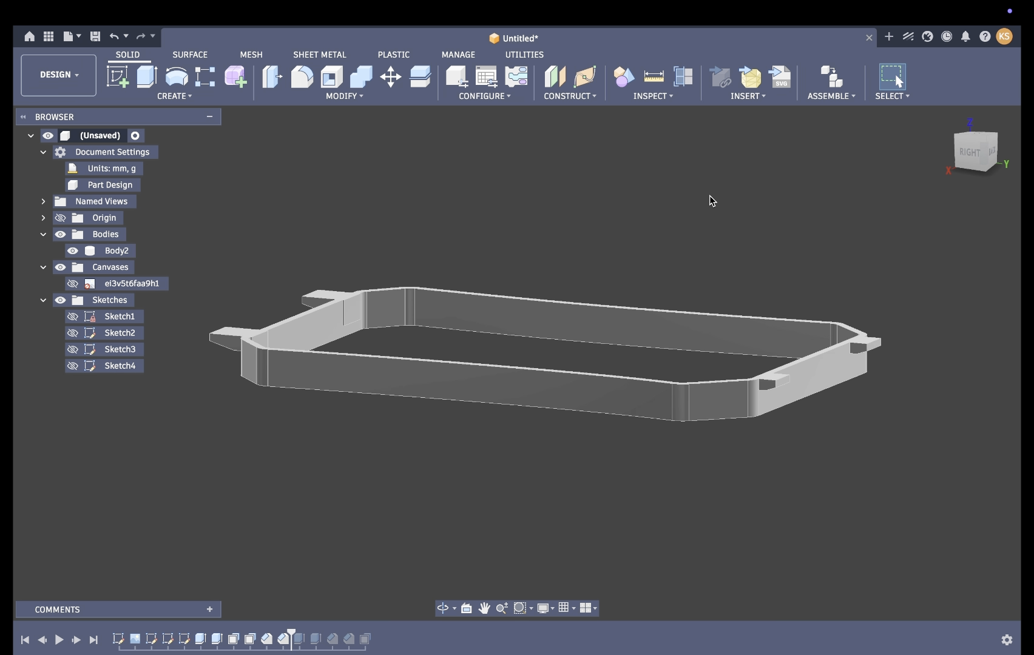
pyautogui.hotkey('ctrl', 'Left')
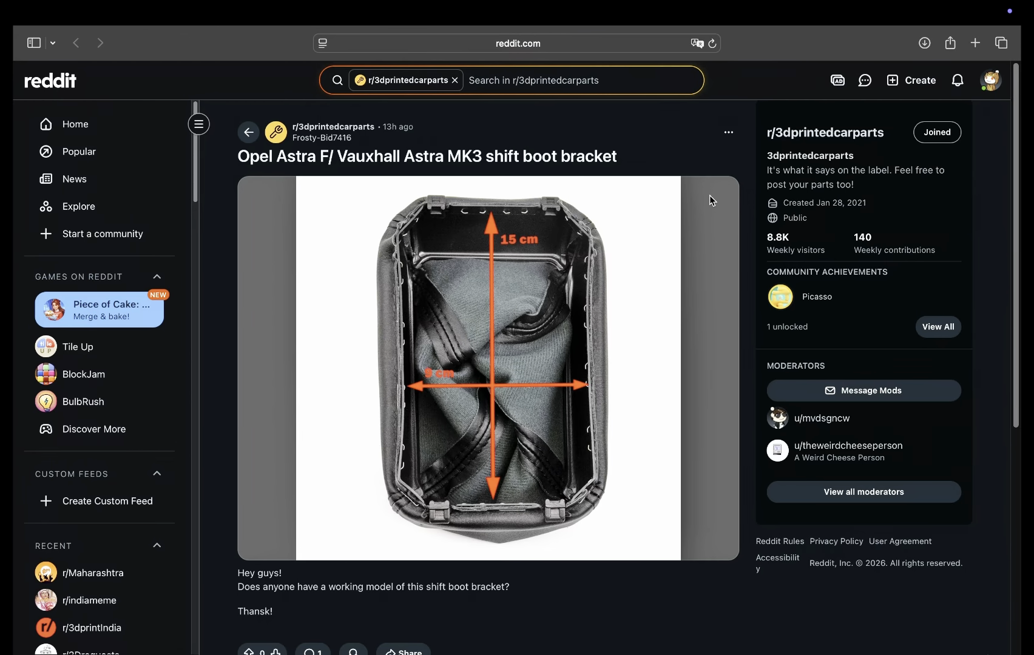
pyautogui.scroll(-6, 709, 195)
pyautogui.hotkey('ctrl', 'Right')
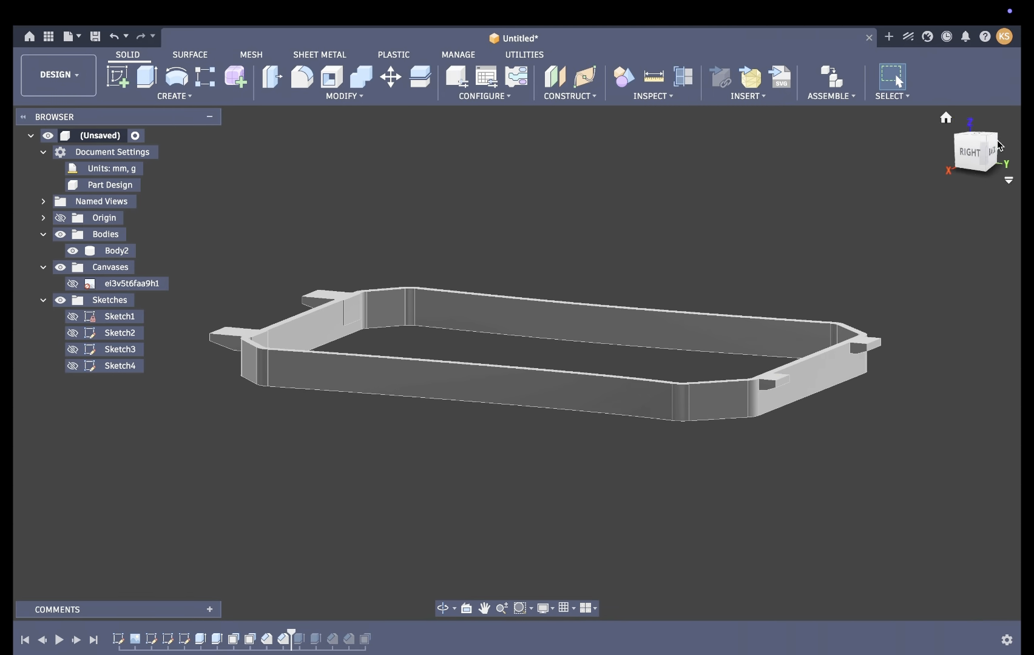
# Roll the design history forward to its end to restore the first frame body
pyautogui.moveTo(981, 150); pyautogui.dragTo(1010, 163)
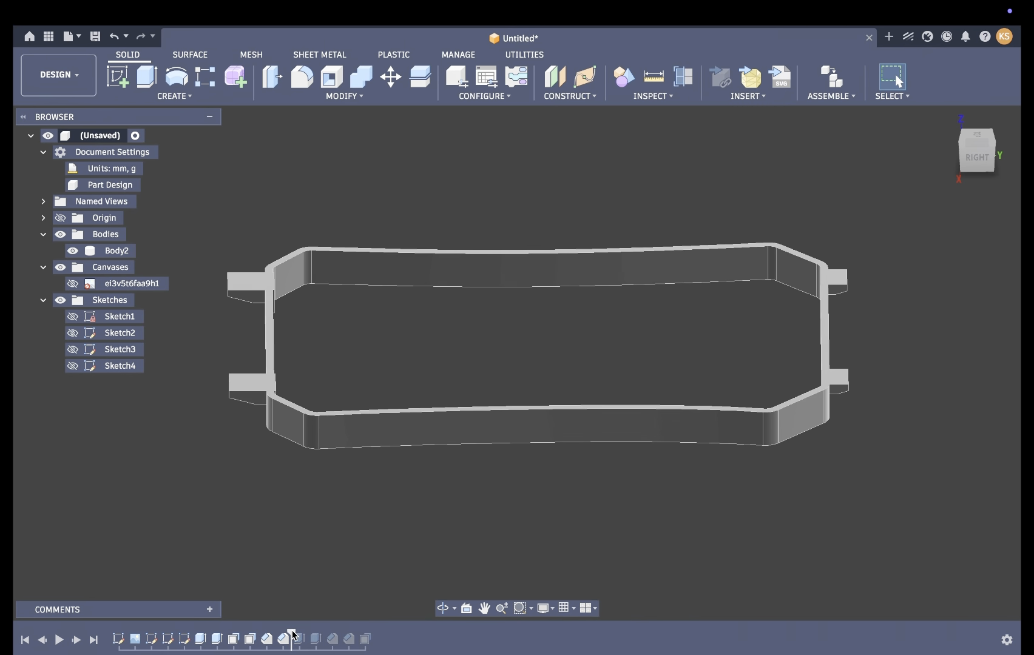
pyautogui.moveTo(293, 636); pyautogui.dragTo(374, 637)
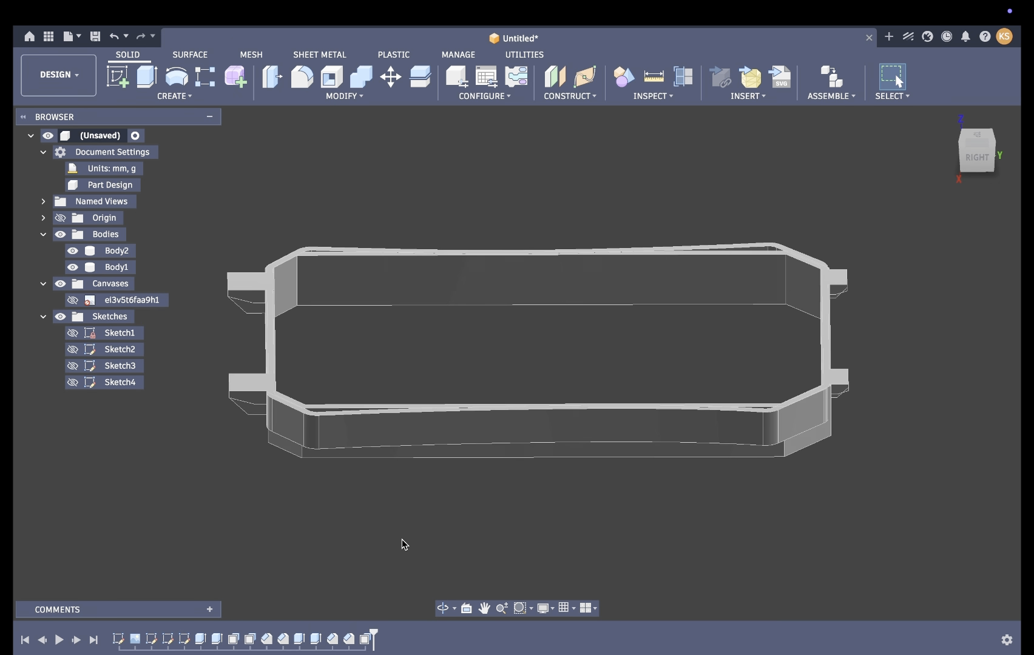
pyautogui.click(72, 269)
# Move Body1 freehand within the horizontal plane so that it sits clear beside Body2
pyautogui.click(117, 267)
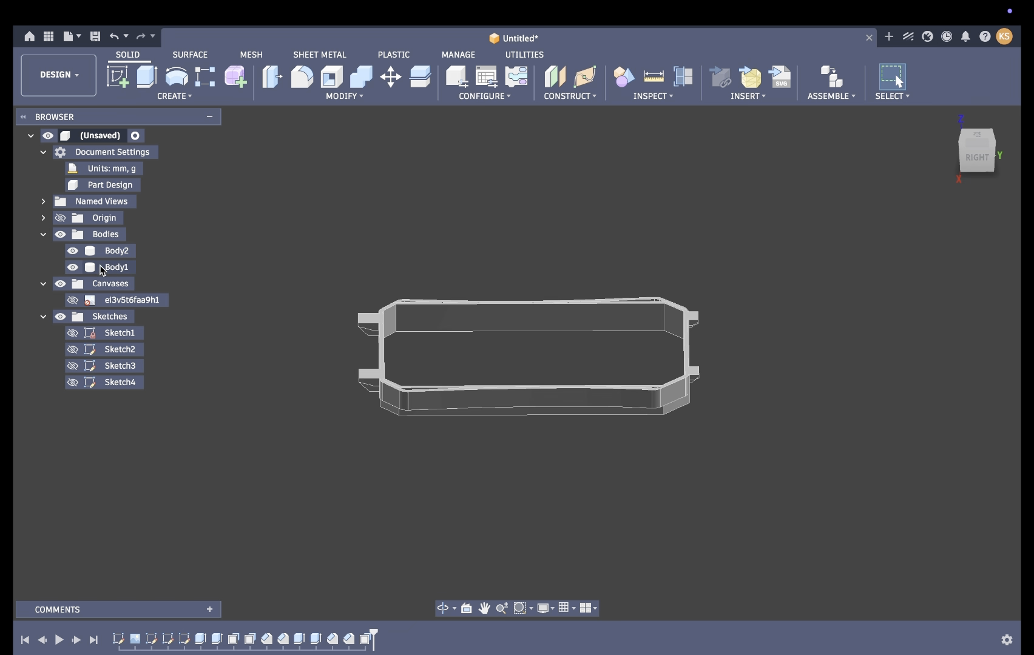
pyautogui.press('m')
pyautogui.keyDown('shift'); pyautogui.moveTo(938, 188); pyautogui.dragTo(854, 158, button='middle'); pyautogui.keyUp('shift')
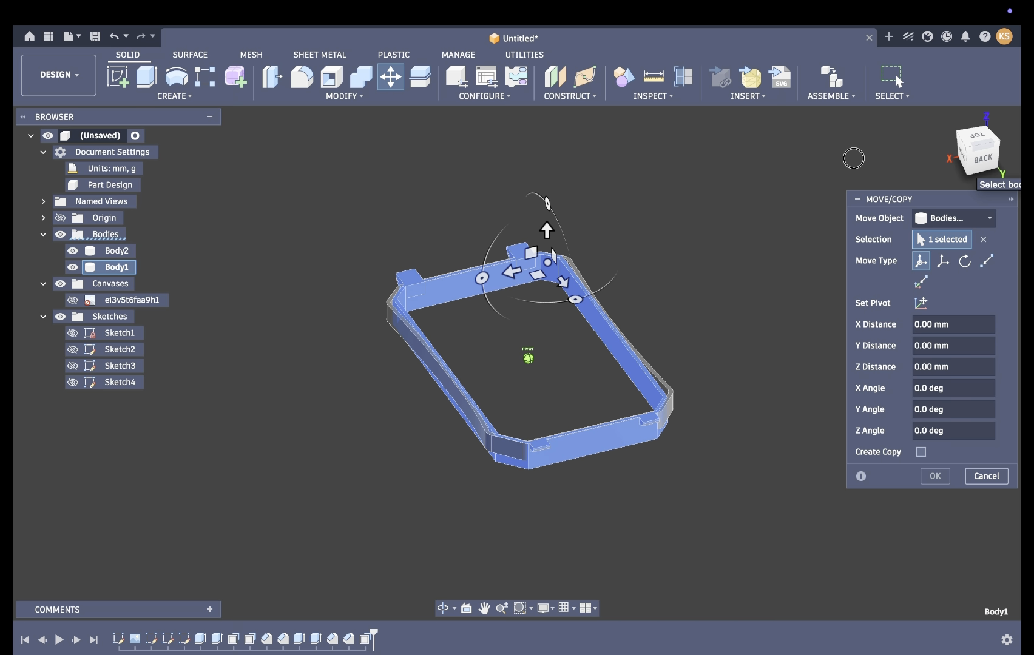
pyautogui.moveTo(540, 265); pyautogui.dragTo(652, 153)
pyautogui.moveTo(653, 152); pyautogui.dragTo(669, 219, button='middle')
pyautogui.press('Return')
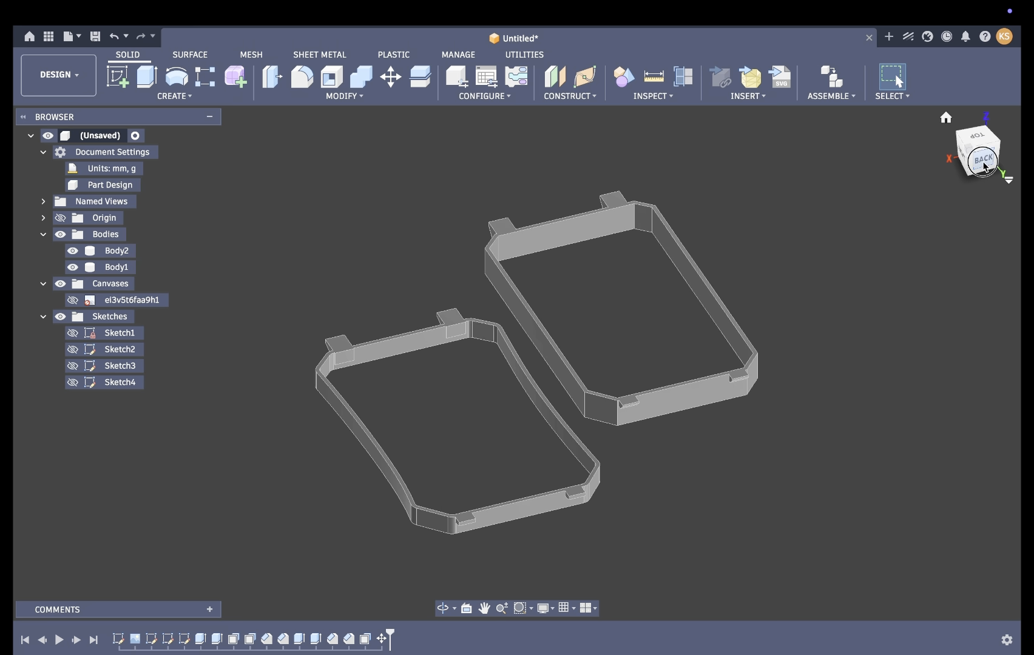
pyautogui.keyDown('shift'); pyautogui.moveTo(983, 164); pyautogui.dragTo(941, 226, button='middle'); pyautogui.keyUp('shift')
pyautogui.hscroll(-5, 940, 222)
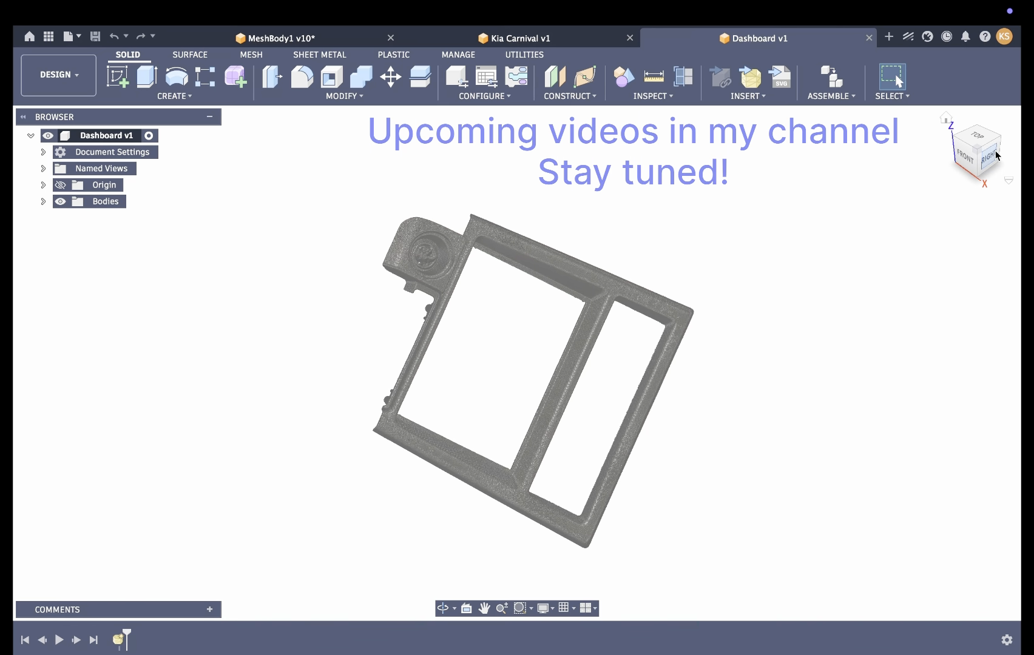
pyautogui.keyDown('shift'); pyautogui.moveTo(995, 155); pyautogui.dragTo(616, 17, button='middle'); pyautogui.keyUp('shift')
pyautogui.click(566, 36)
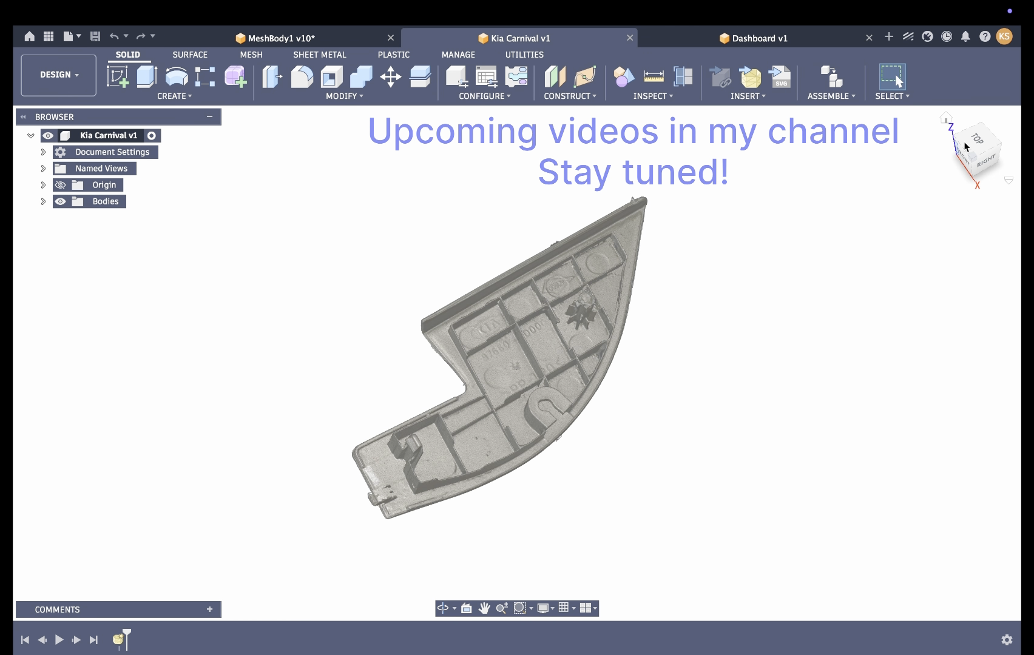
pyautogui.keyDown('shift'); pyautogui.moveTo(843, 146); pyautogui.dragTo(534, 38, button='middle'); pyautogui.keyUp('shift')
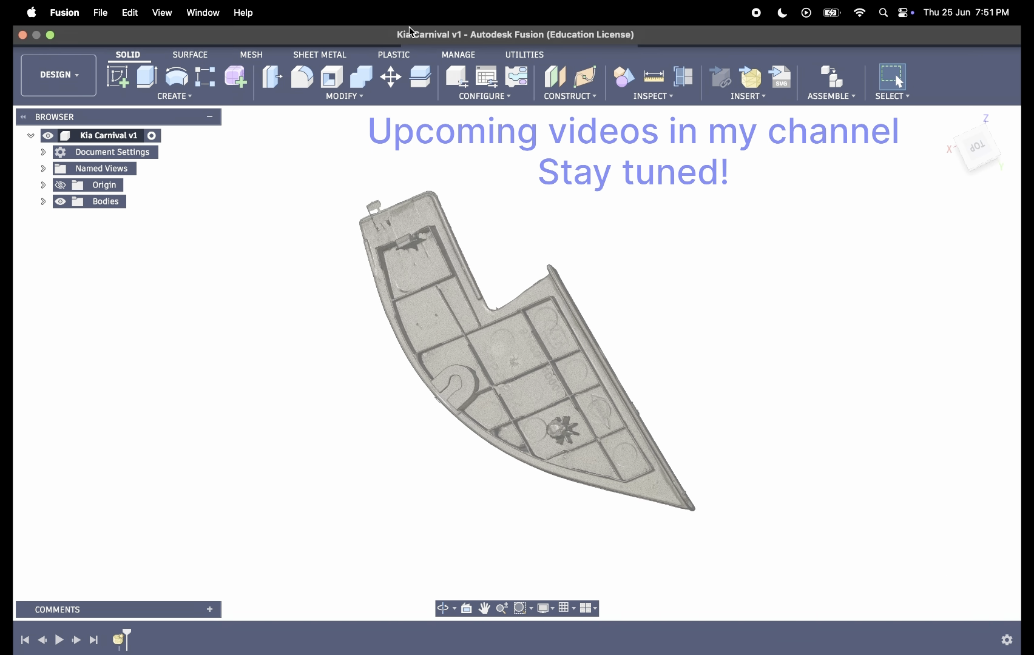